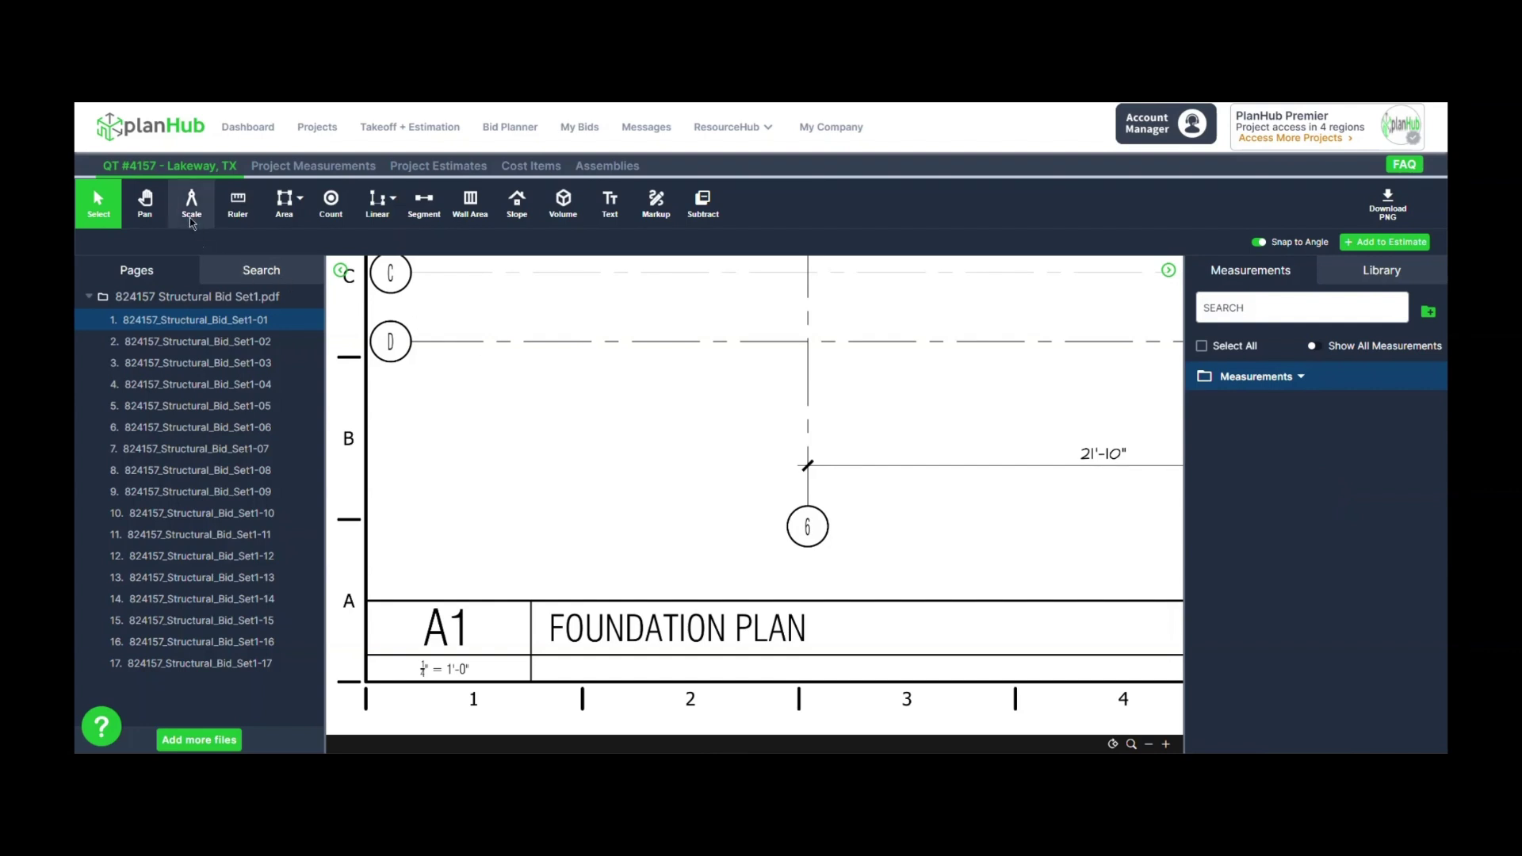
# Set the foundation plan sheet's standard scale to 1/4" = 1' 0"
pyautogui.click(191, 204)
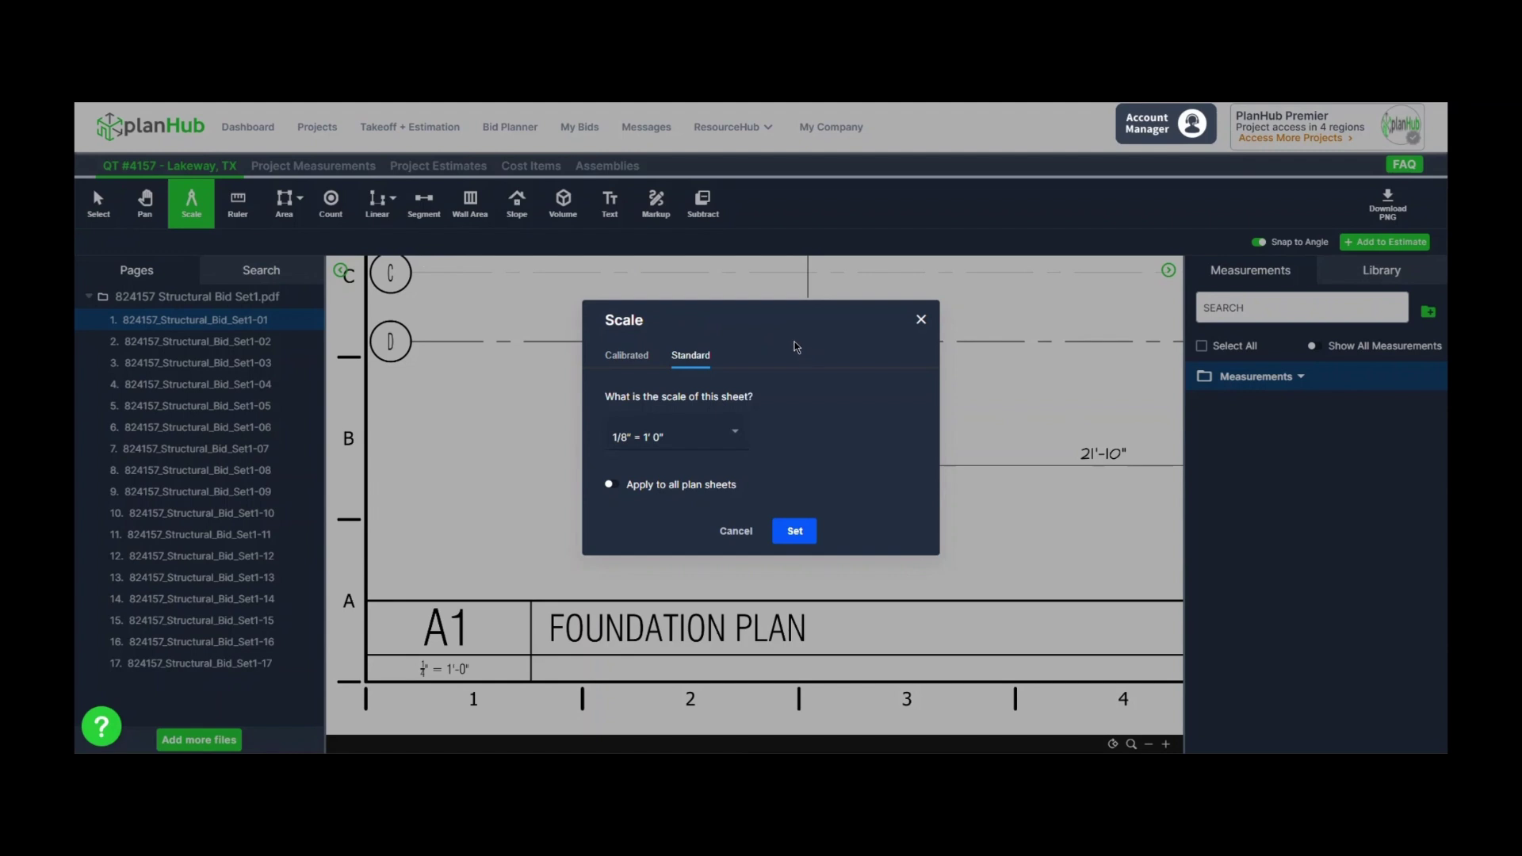
pyautogui.click(729, 439)
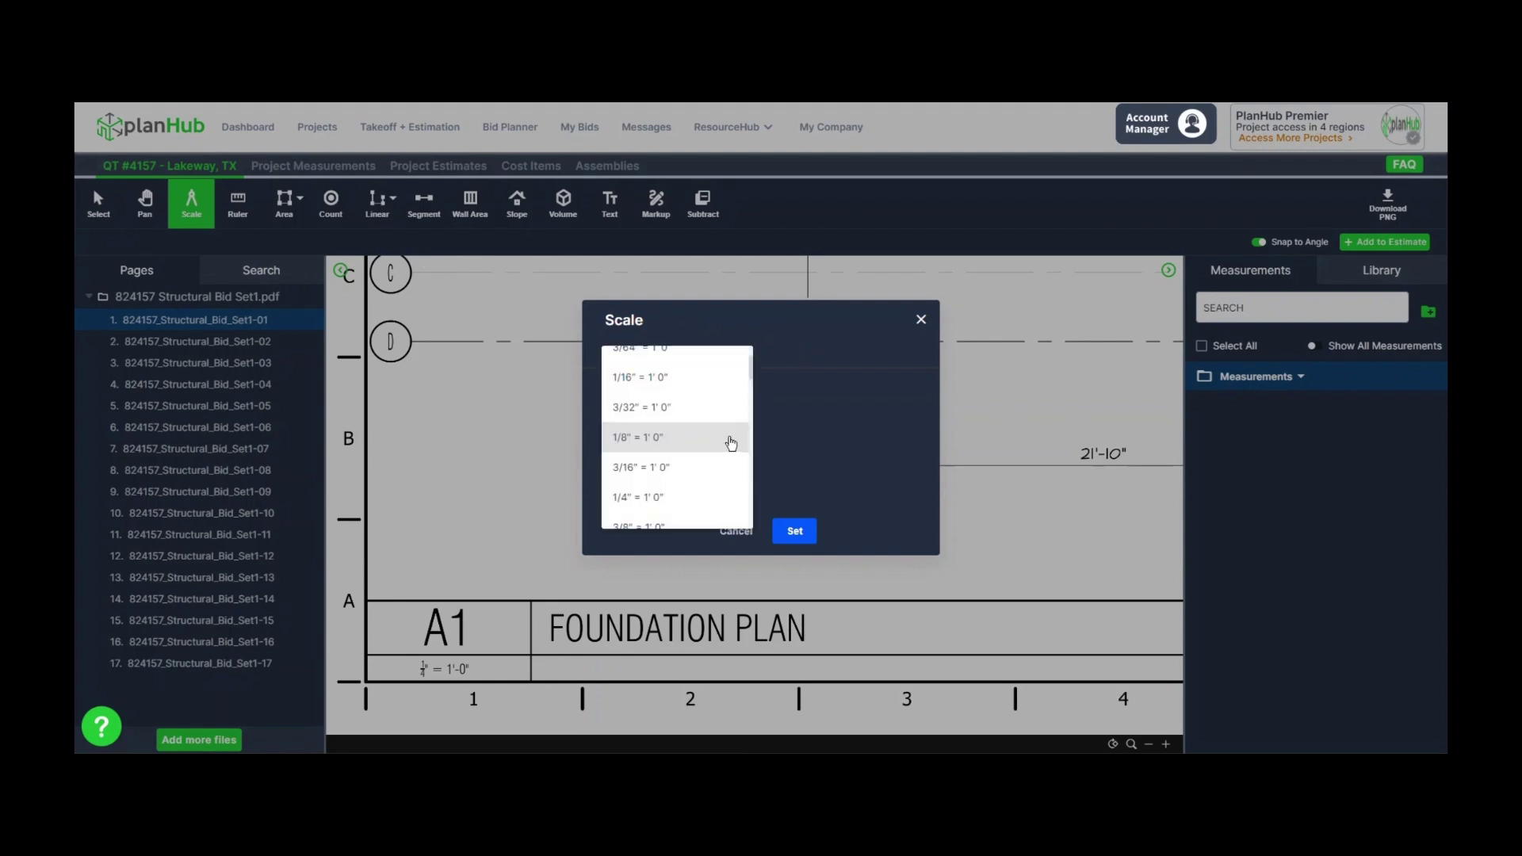
pyautogui.scroll(-2, 721, 440)
pyautogui.click(686, 438)
pyautogui.click(799, 532)
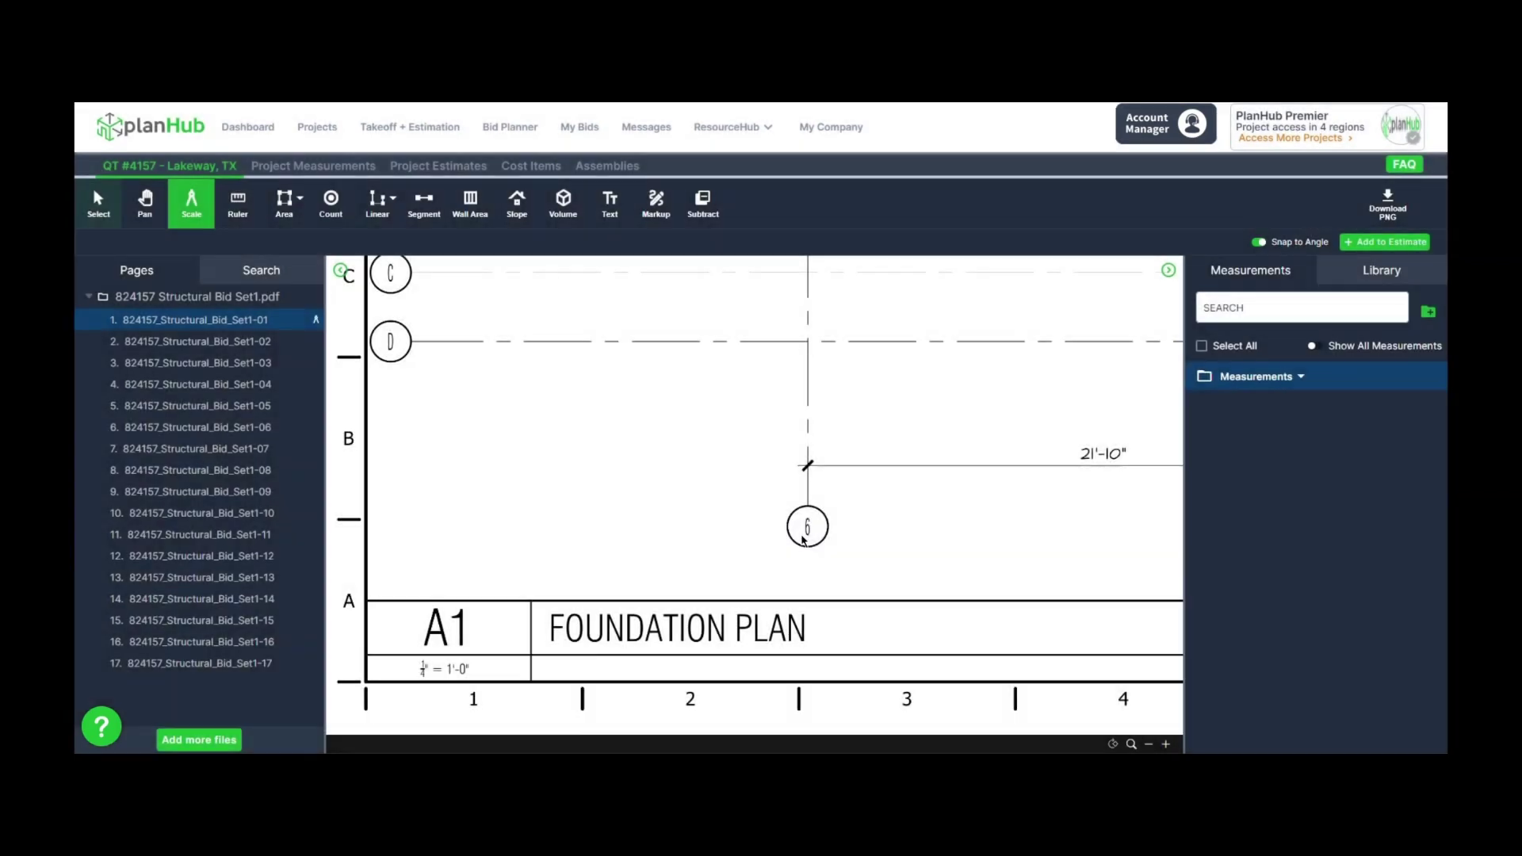
# Measure the distance between grid lines 6 and 5 with the Ruler to check the sheet scale
pyautogui.moveTo(933, 475); pyautogui.dragTo(595, 545)
pyautogui.scroll(2, 497, 536)
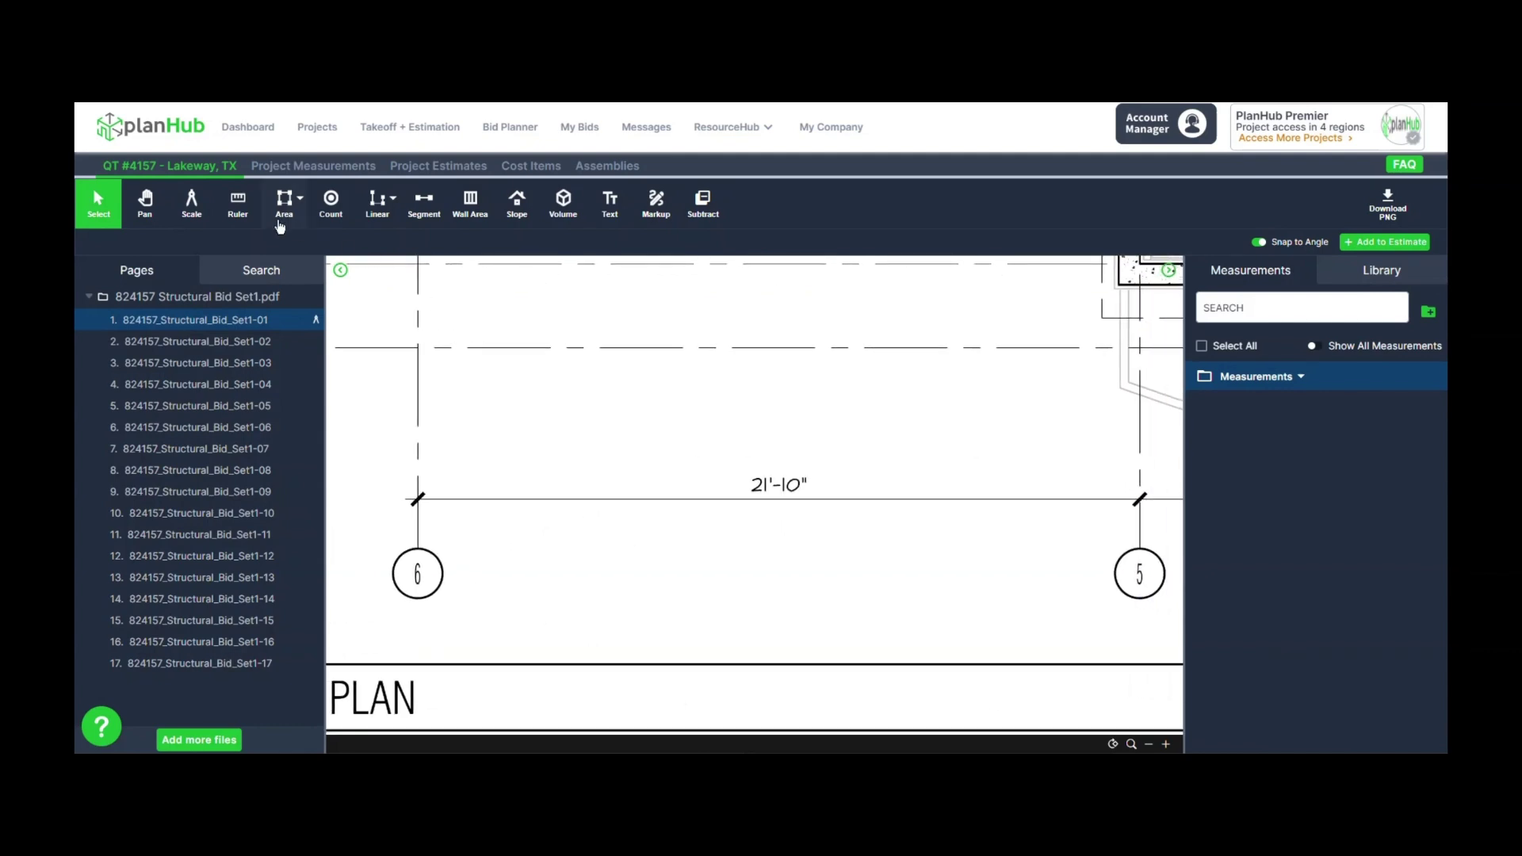
pyautogui.click(248, 217)
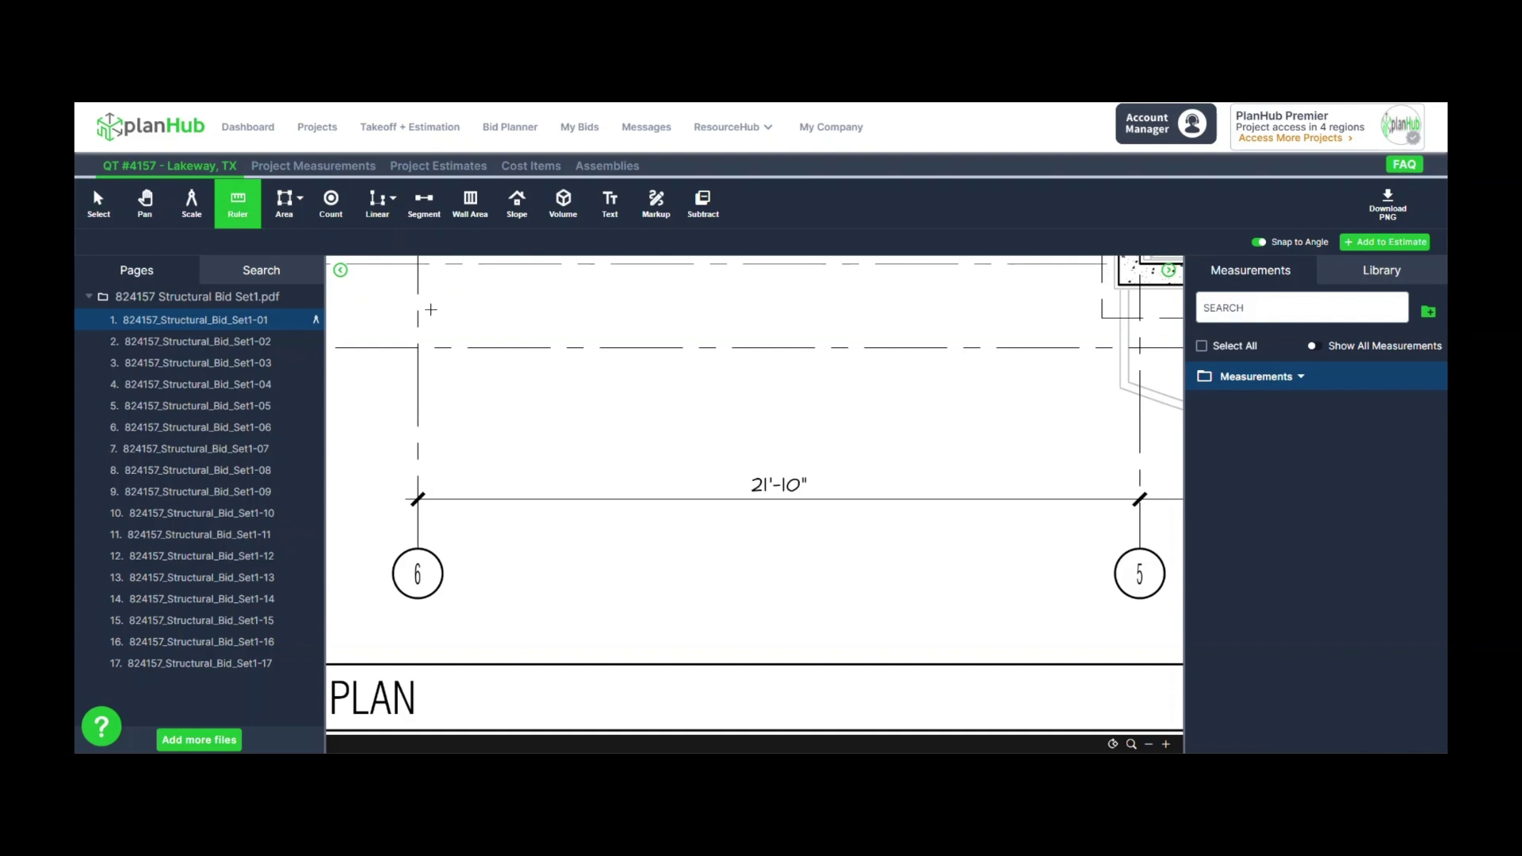
pyautogui.scroll(1, 443, 466)
pyautogui.scroll(2, 443, 466)
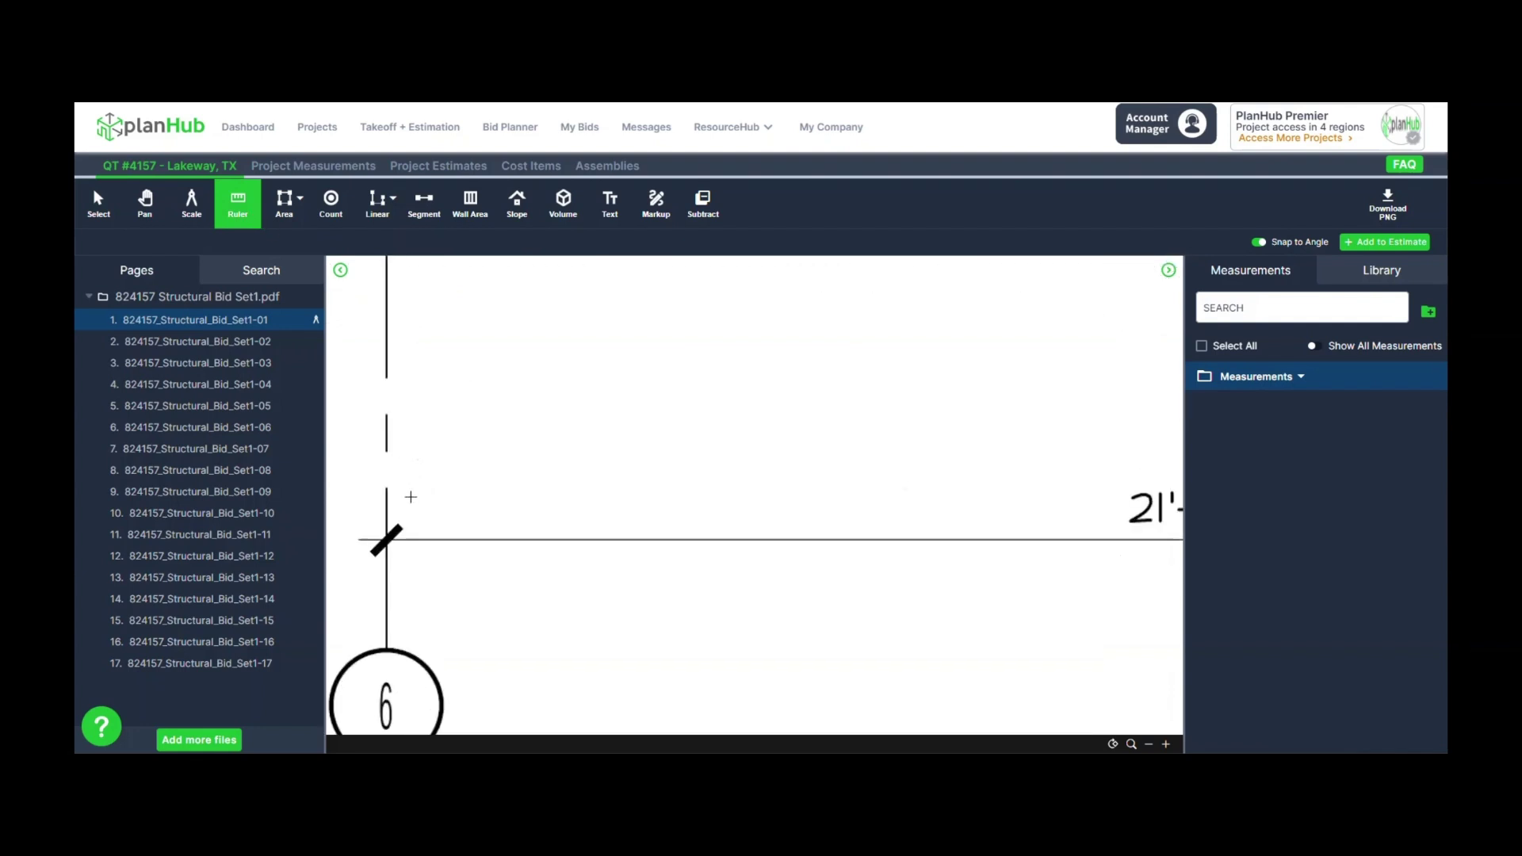
pyautogui.click(386, 494)
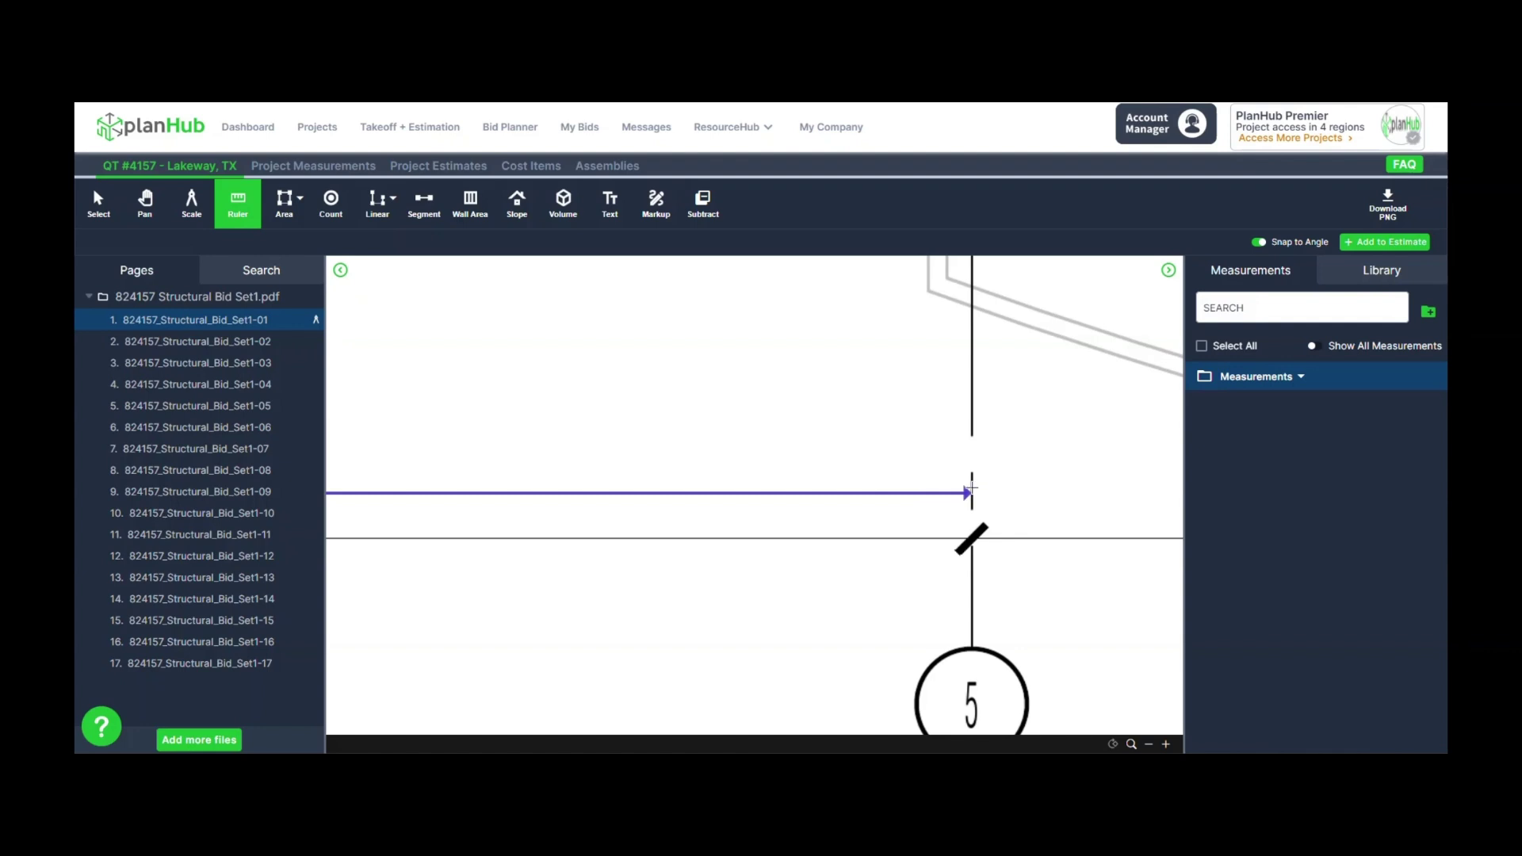
pyautogui.click(972, 487)
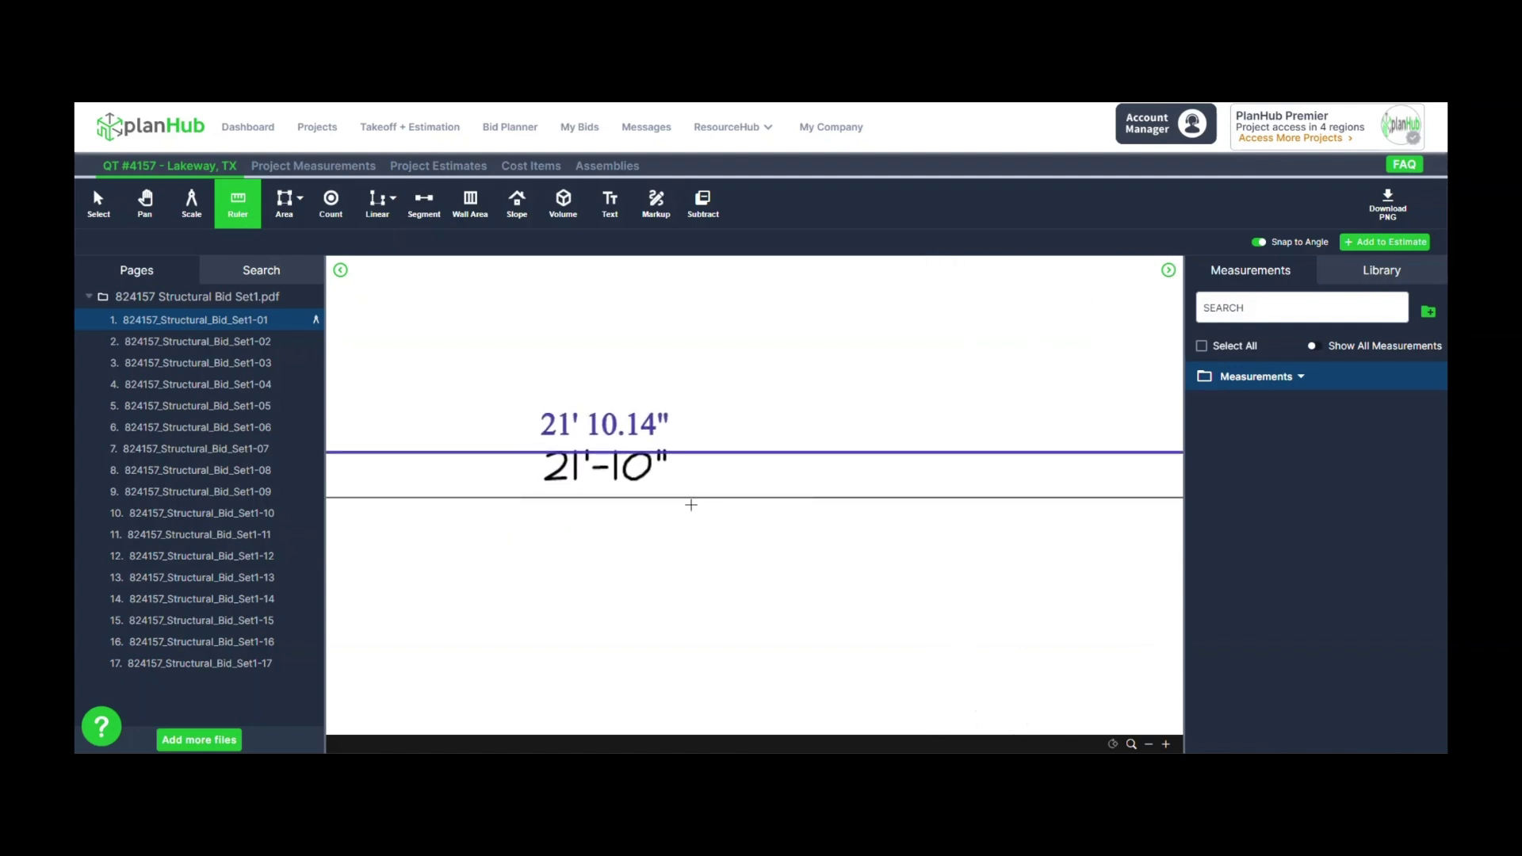
# Create a multi-point area measurement named SOG for the foundation plan
pyautogui.scroll(2, 751, 493)
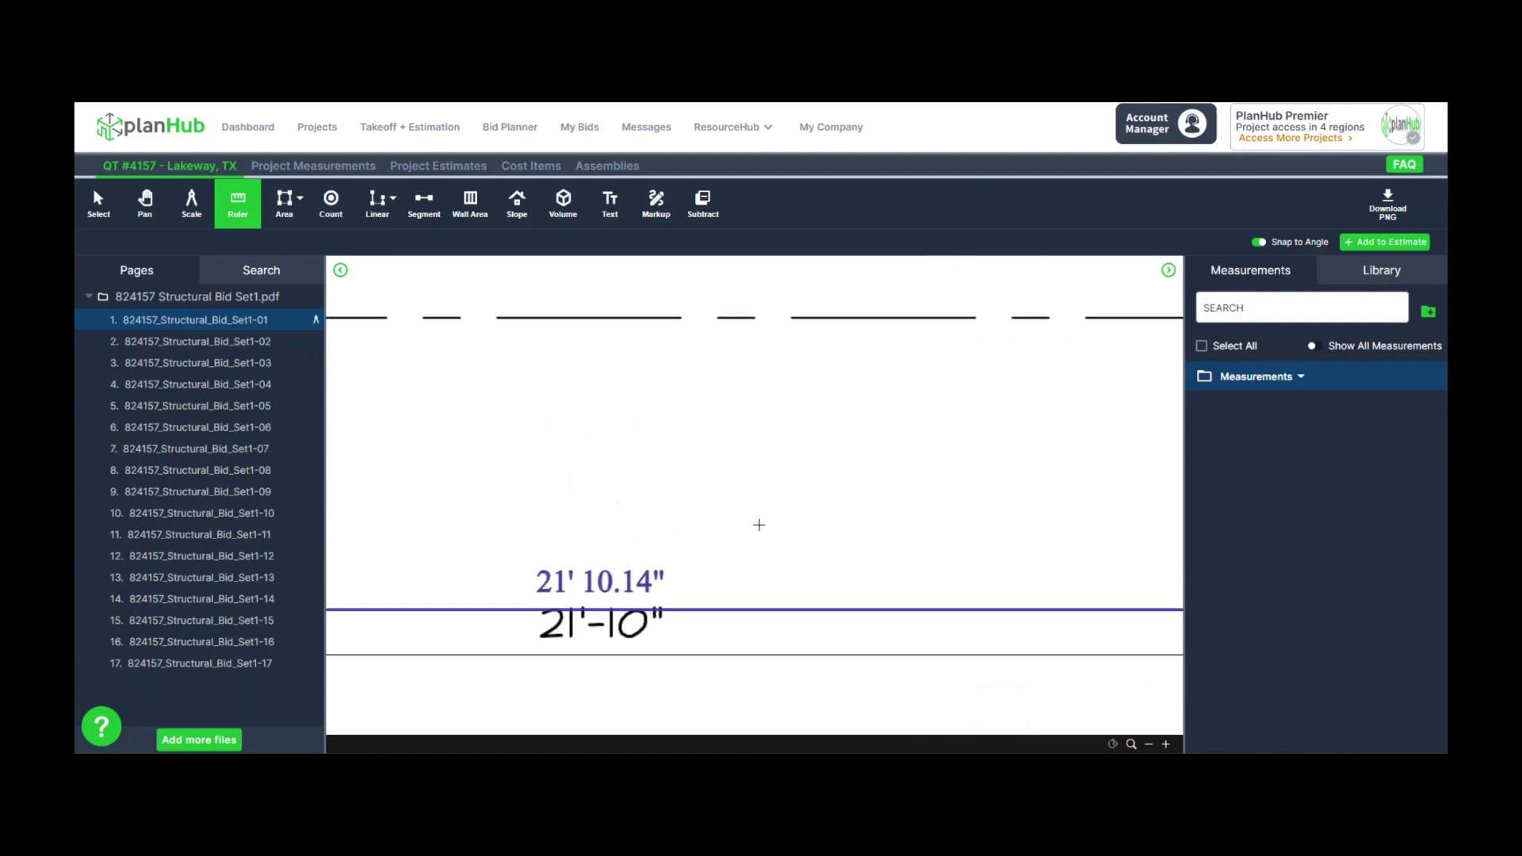
pyautogui.scroll(5, 731, 402)
pyautogui.scroll(-2, 731, 526)
pyautogui.scroll(3, 680, 450)
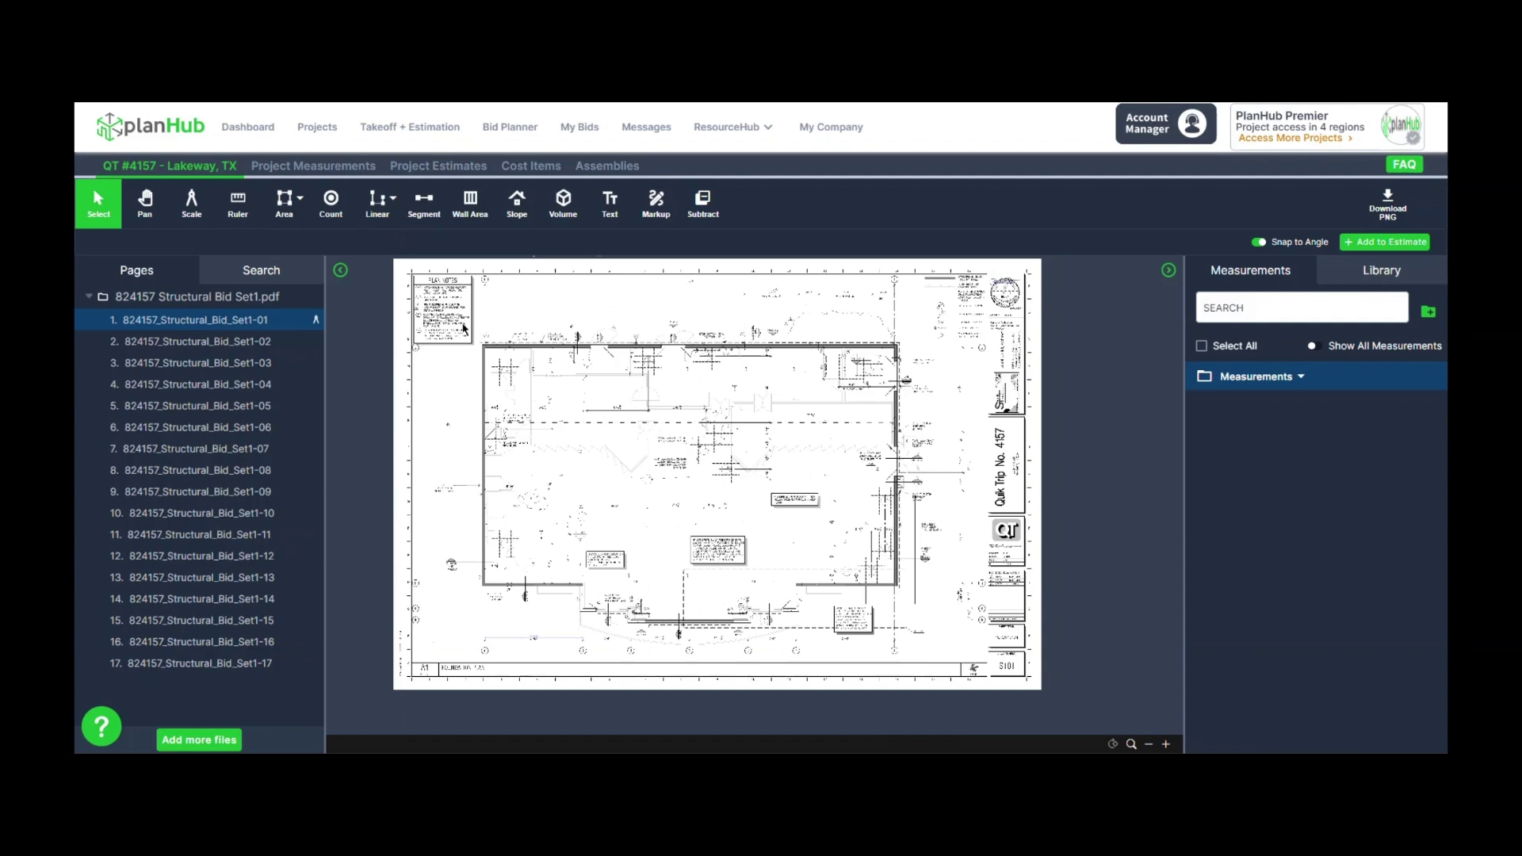
pyautogui.click(287, 208)
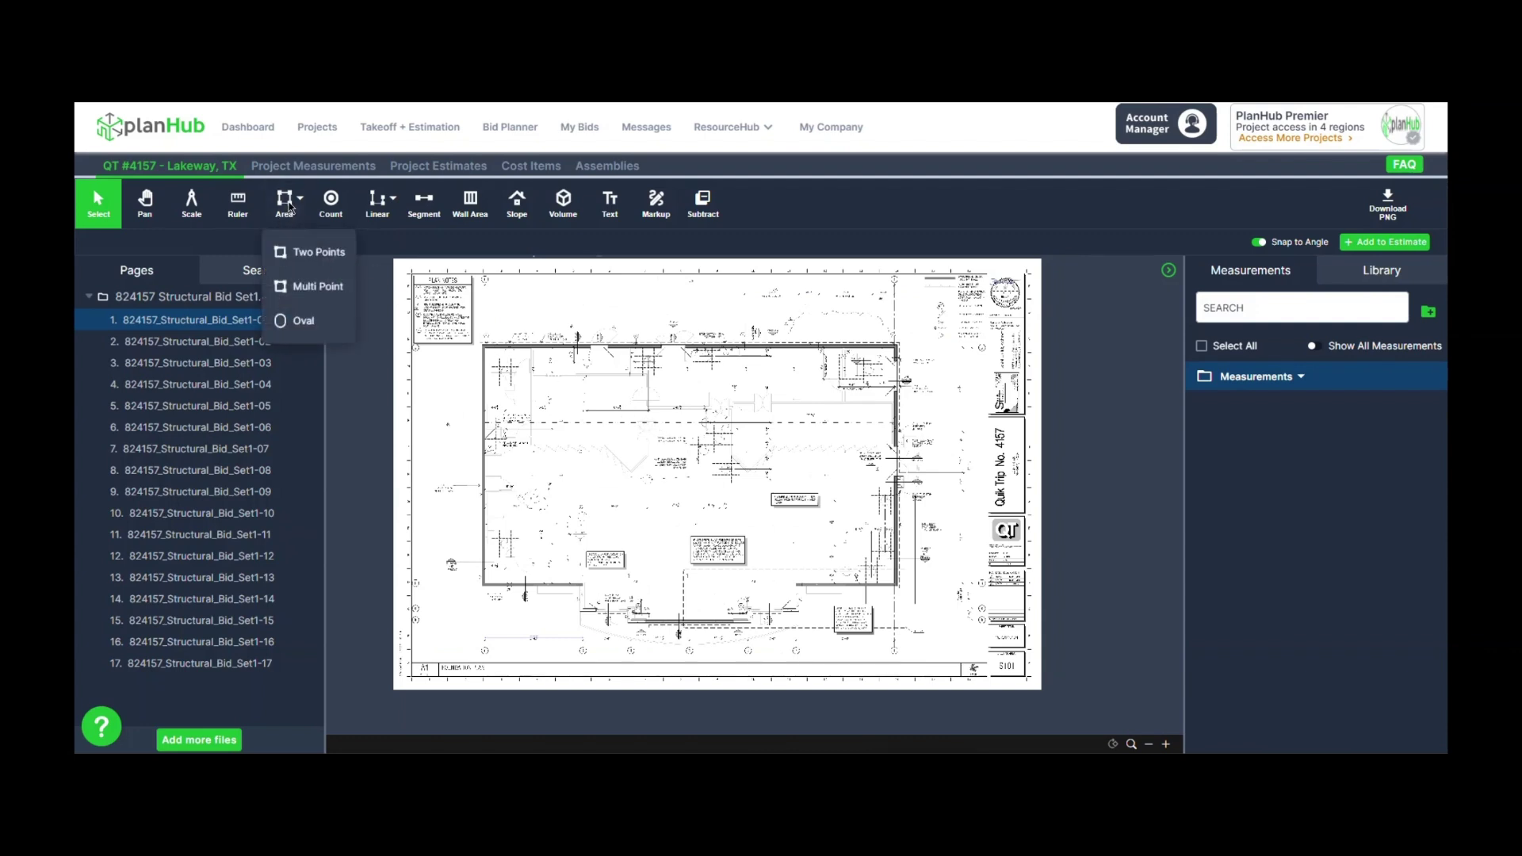
pyautogui.click(319, 287)
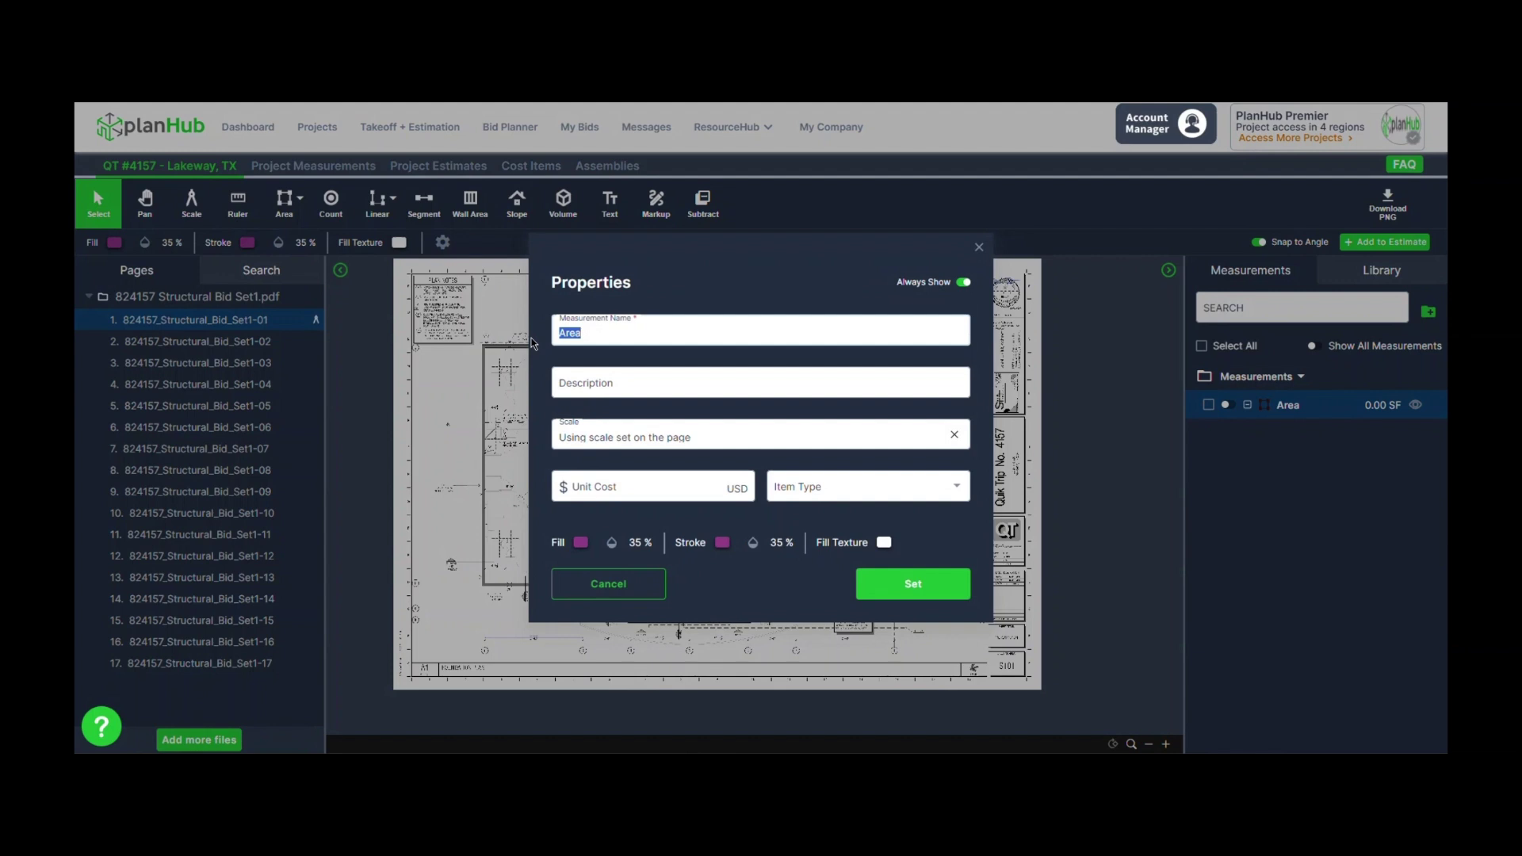
pyautogui.write('SOG')
pyautogui.click(904, 587)
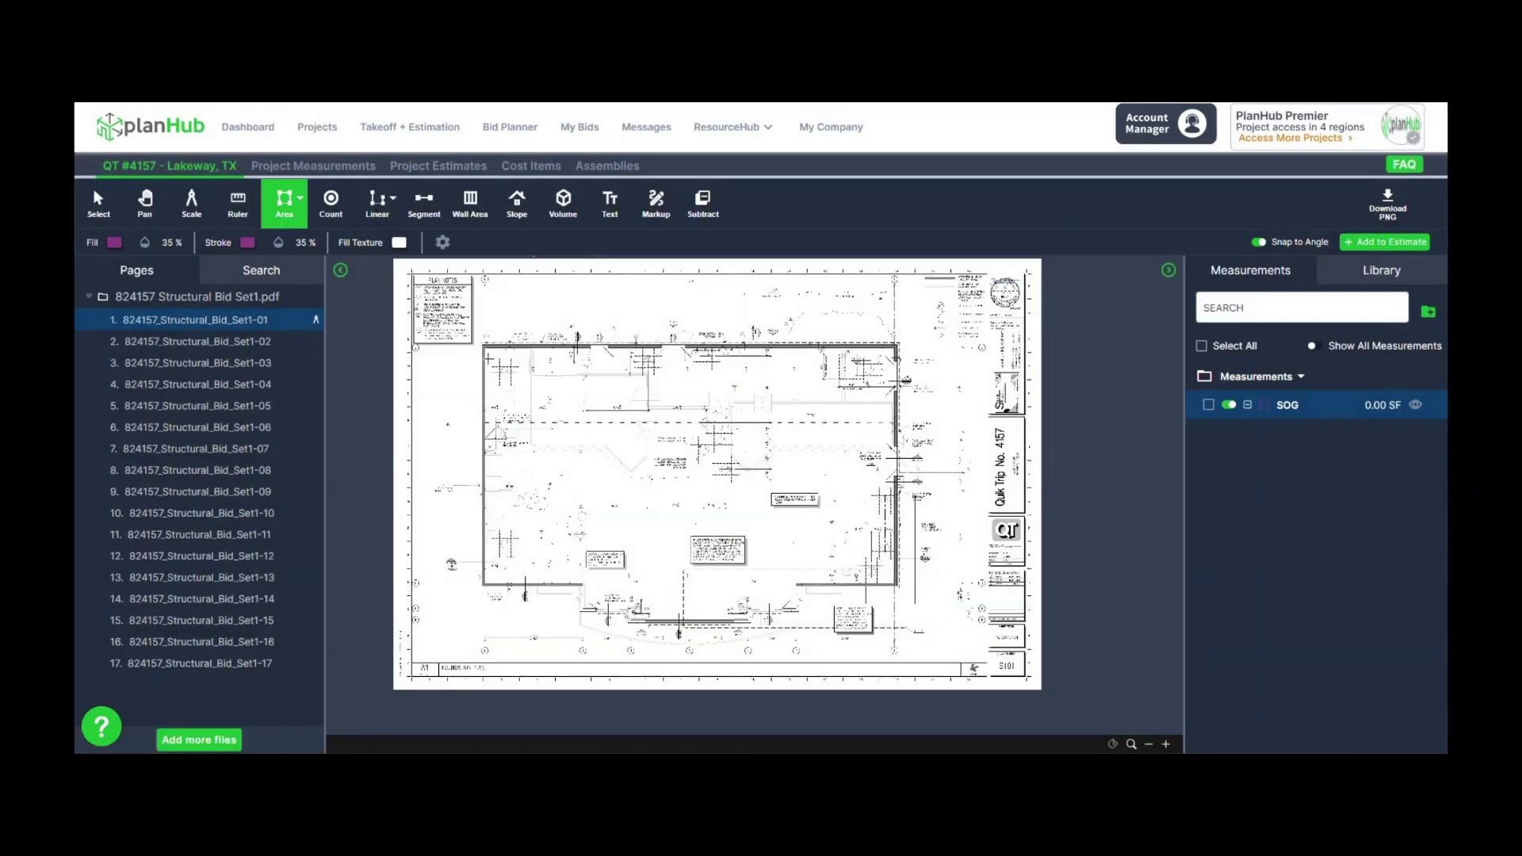
# Trace the building slab along the outer wall corners to complete the SOG area
pyautogui.scroll(5, 481, 355)
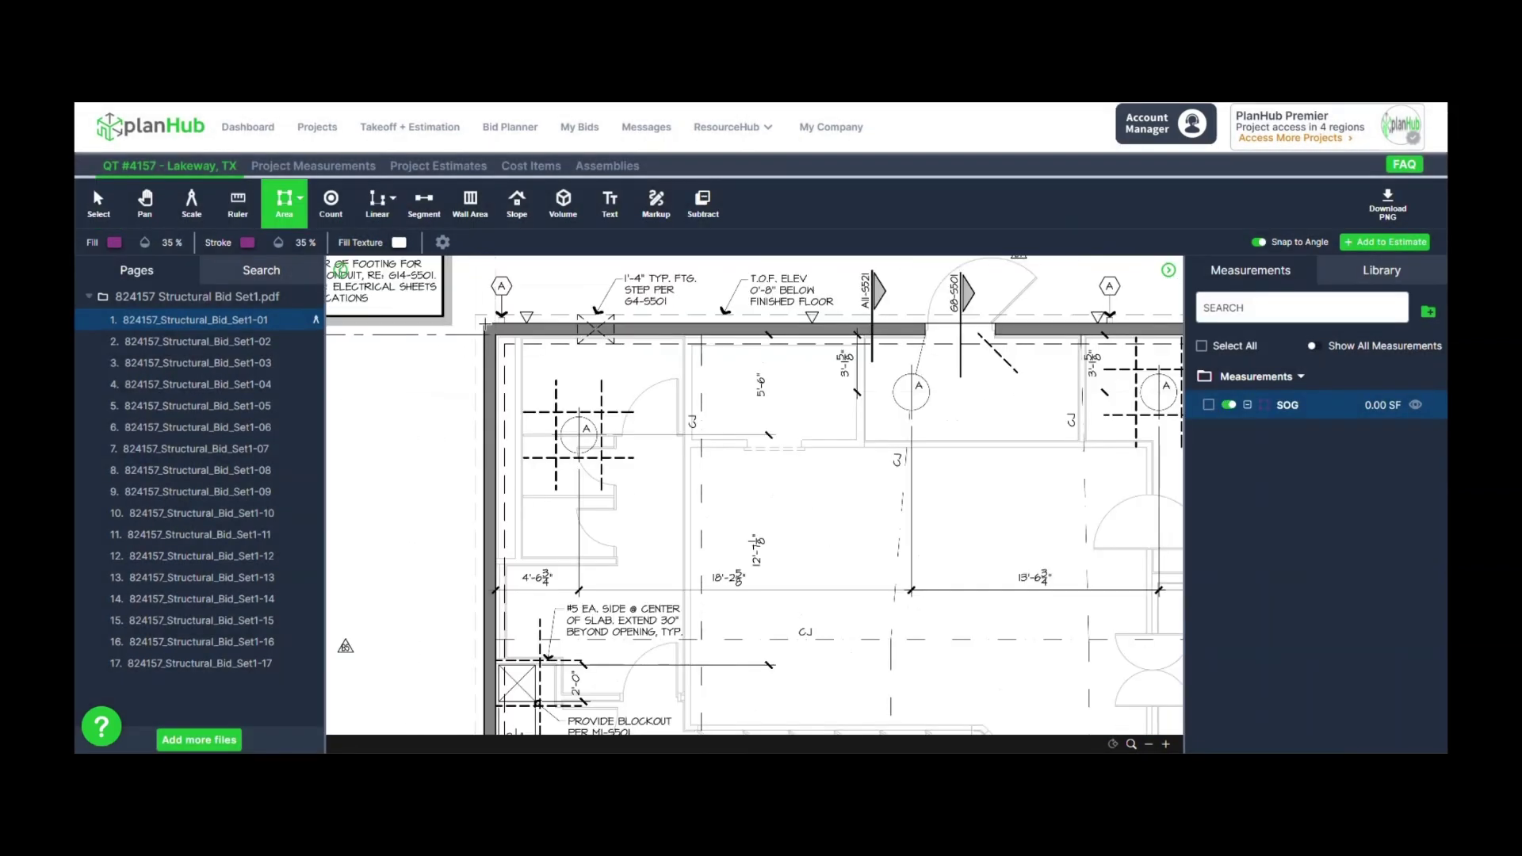
pyautogui.click(485, 324)
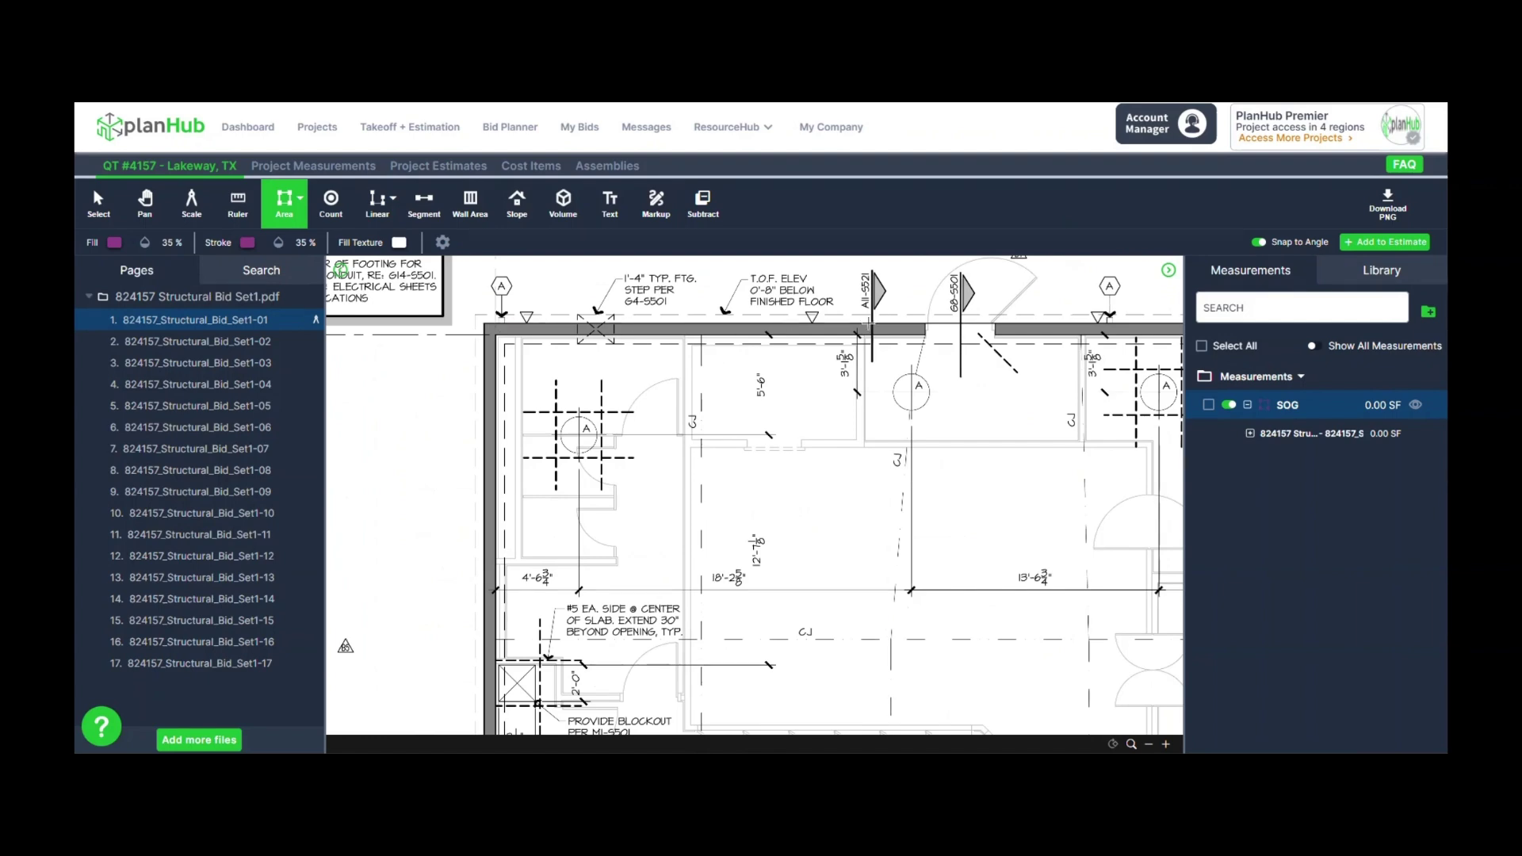
pyautogui.moveTo(885, 328); pyautogui.dragTo(493, 395)
pyautogui.scroll(-3, 492, 395)
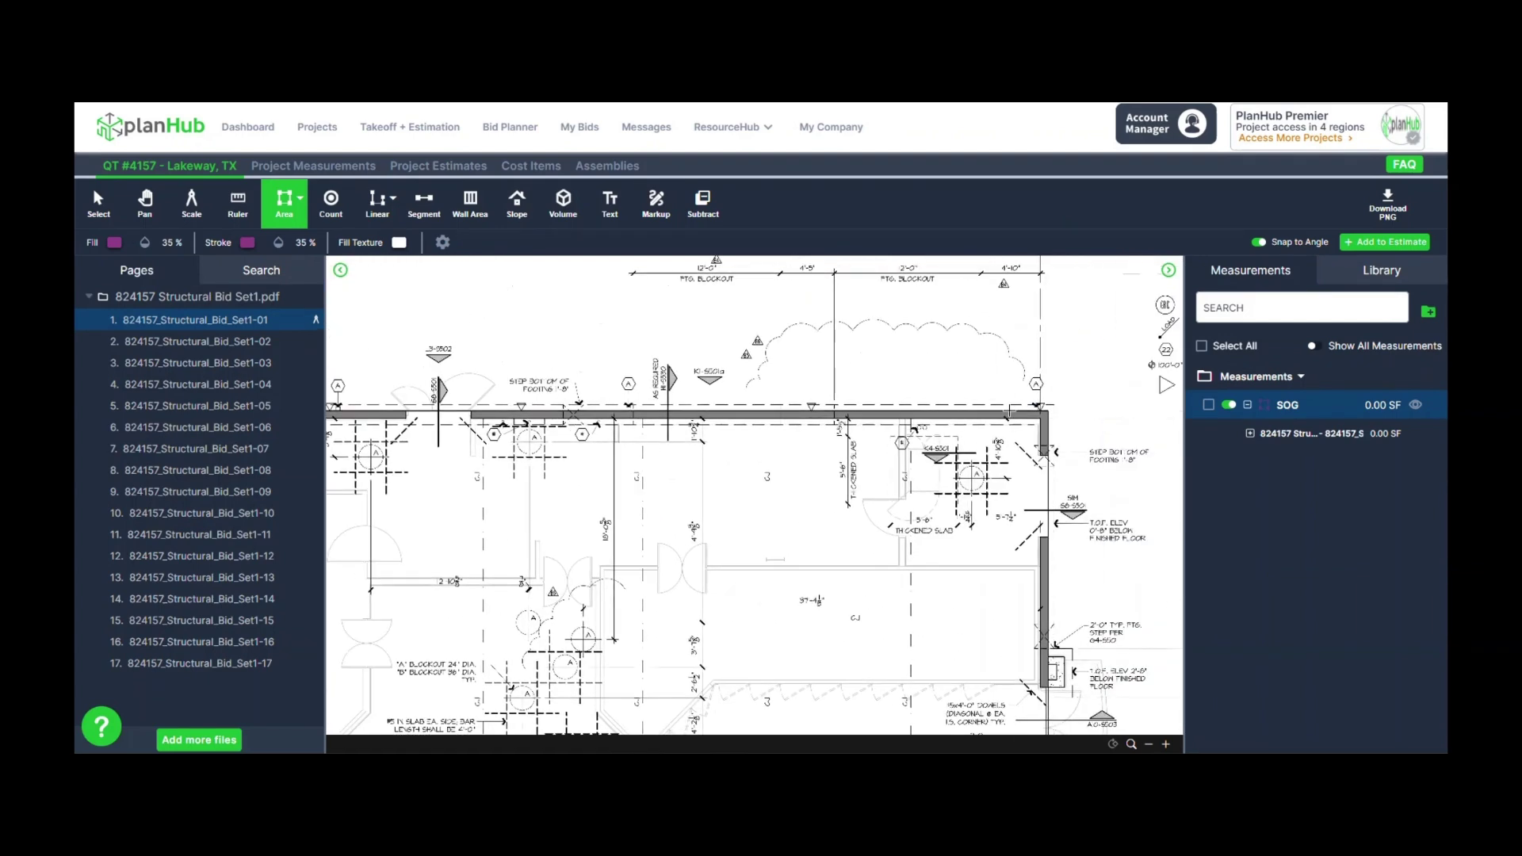
pyautogui.click(1045, 408)
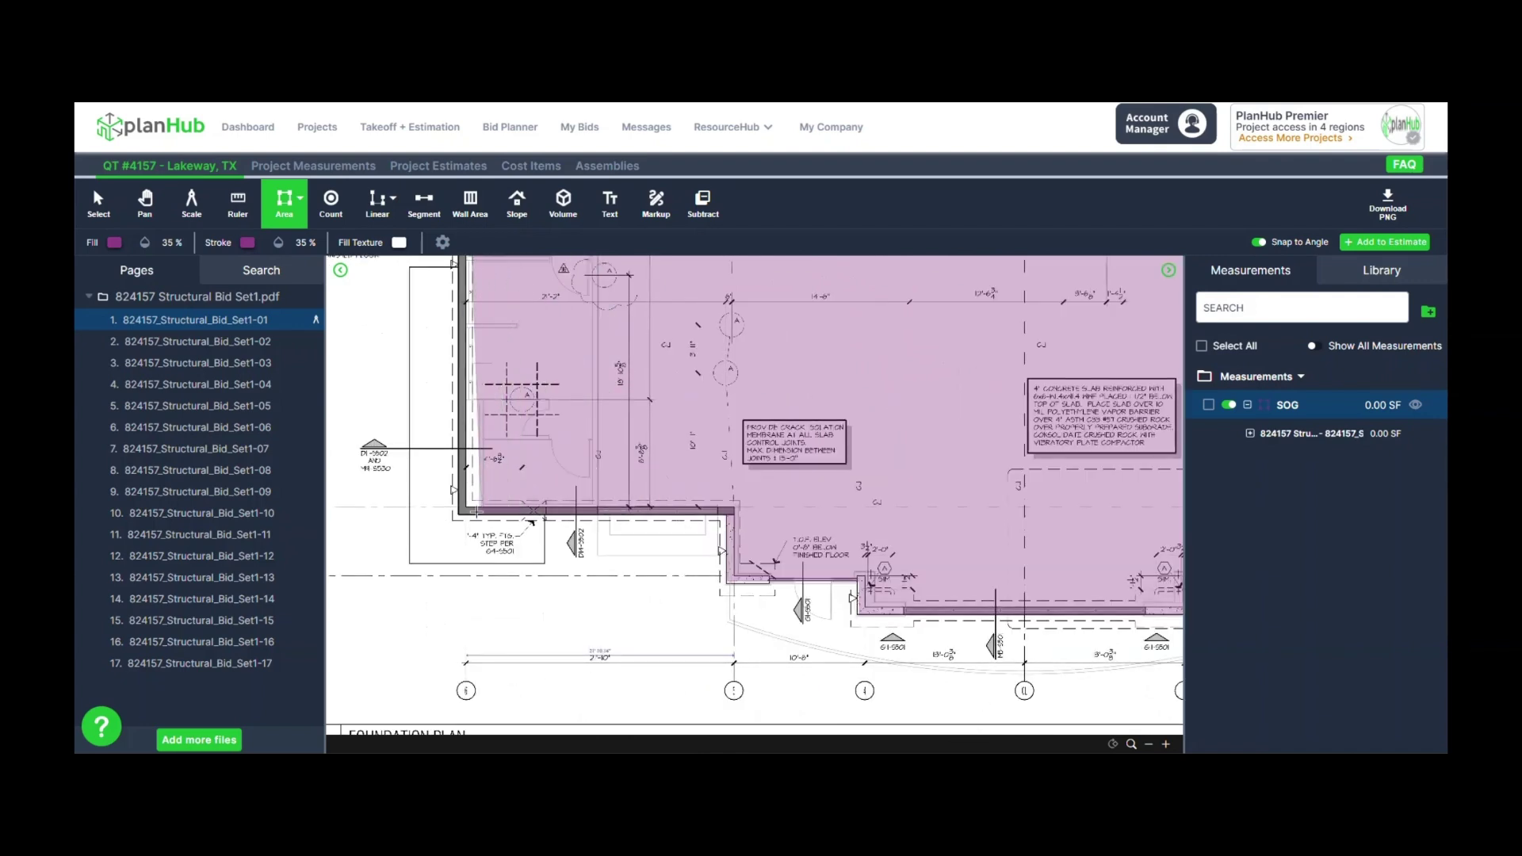
pyautogui.doubleClick(462, 511)
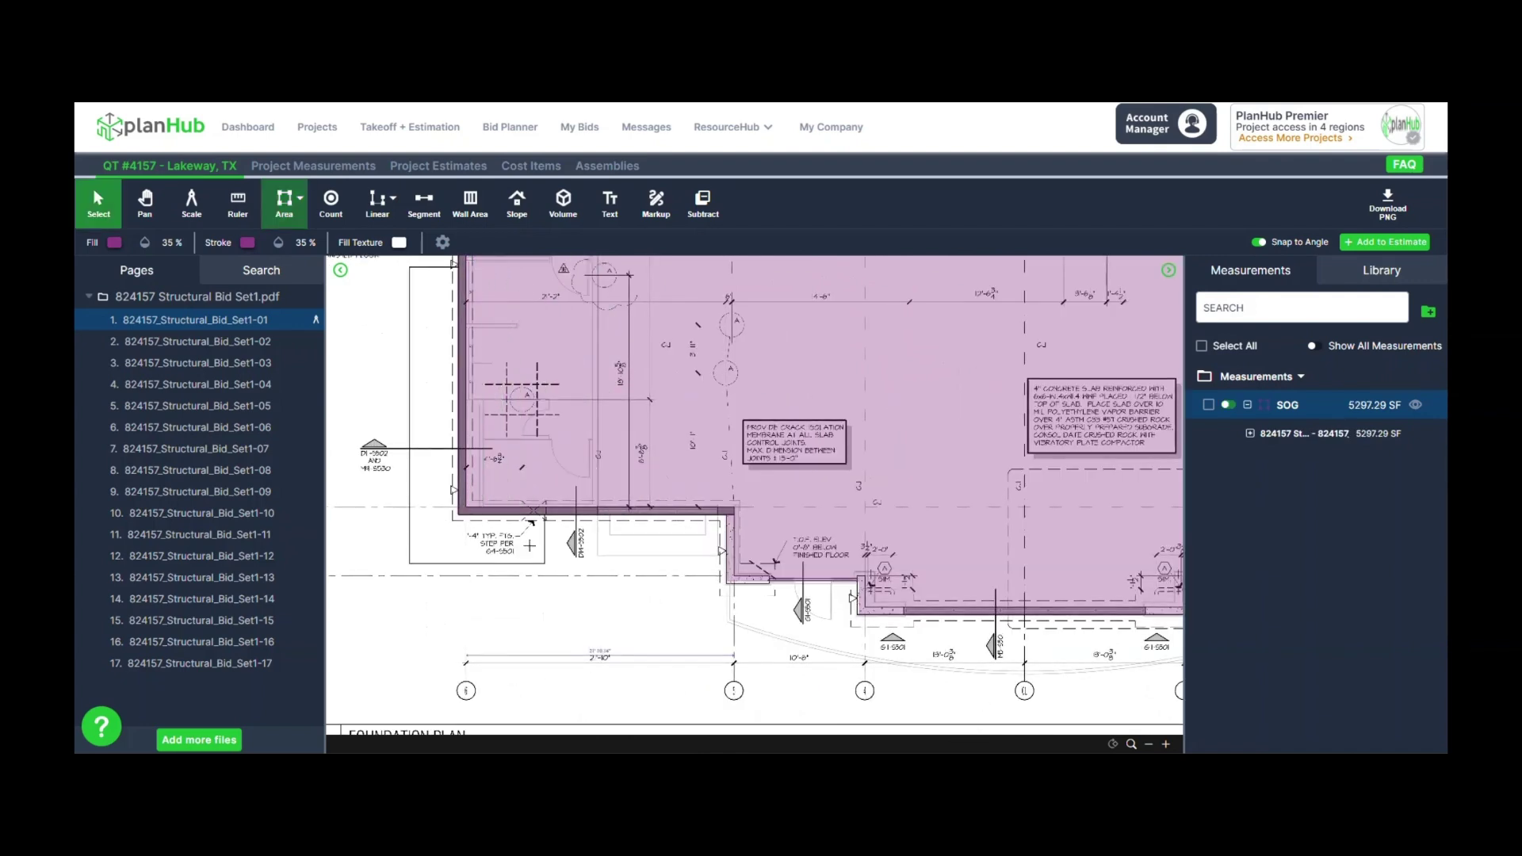
# Measure the diameter of the "A" blockout that the 24" diameter note points to
pyautogui.scroll(-5, 568, 576)
pyautogui.moveTo(1003, 459); pyautogui.dragTo(961, 493)
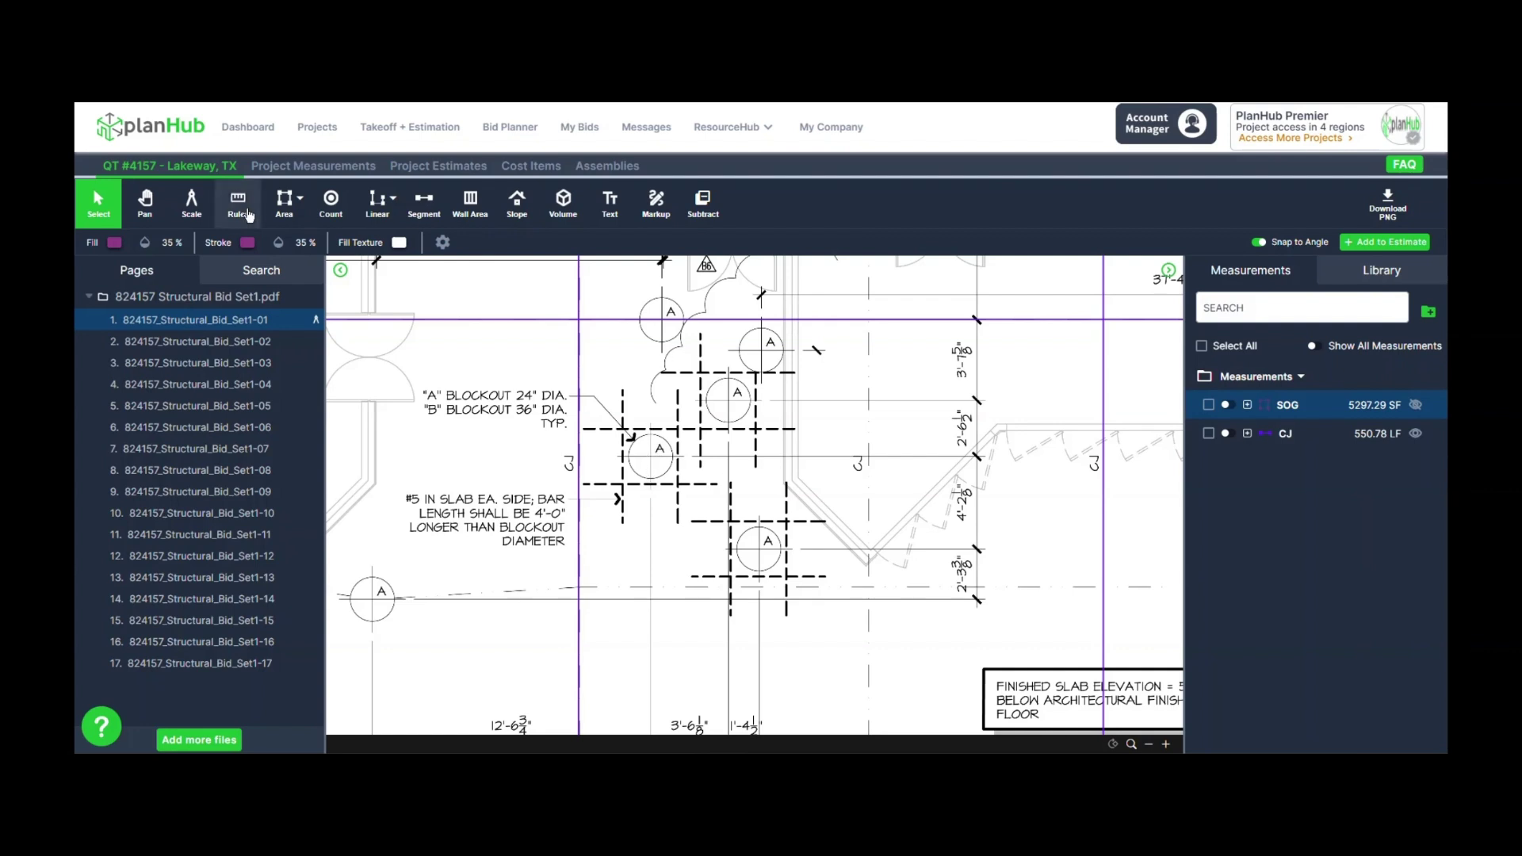
pyautogui.press('r')
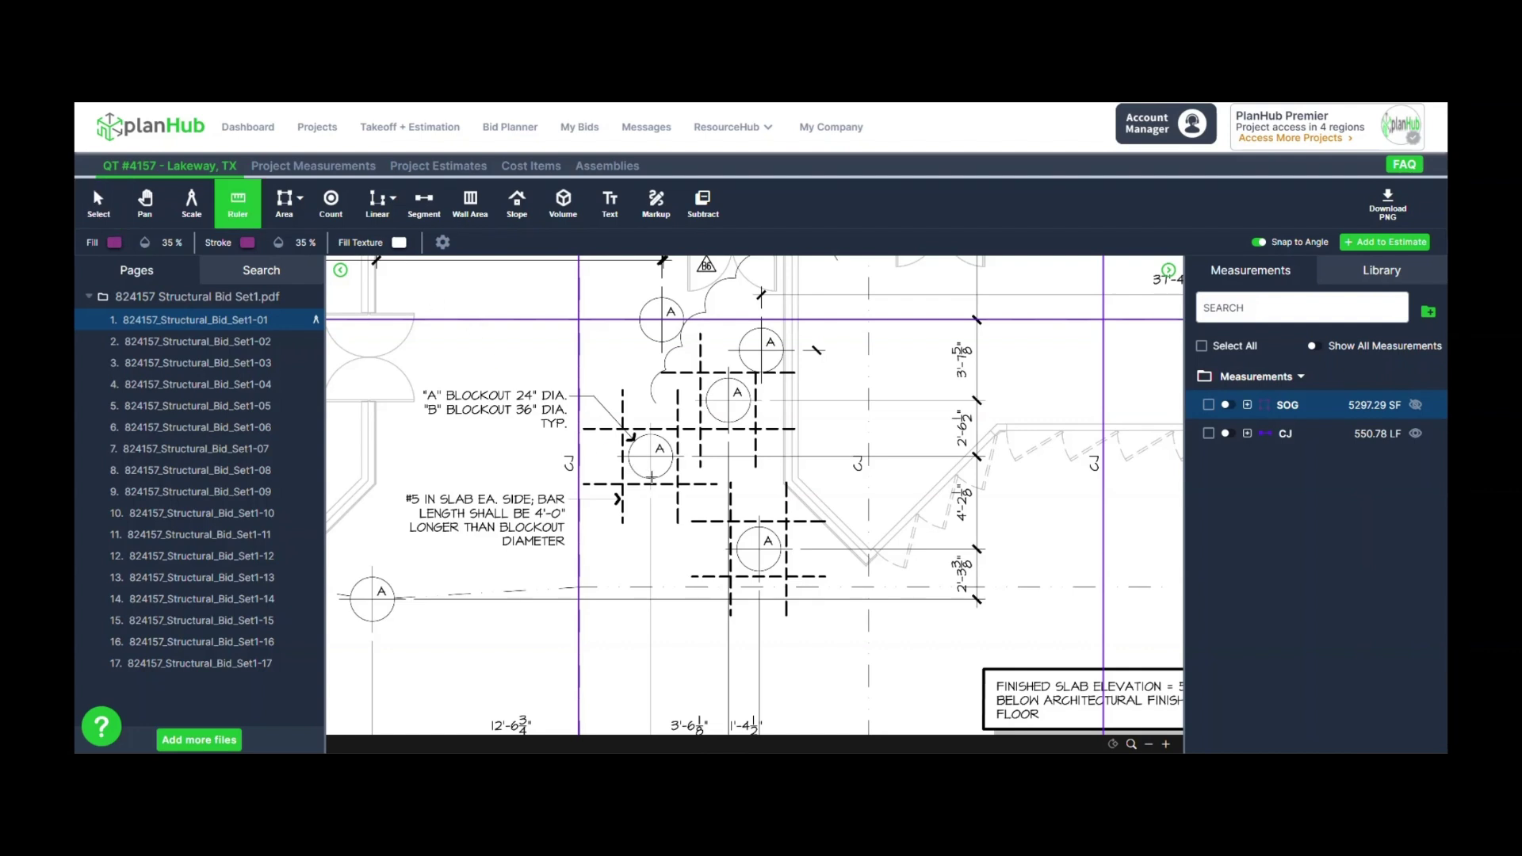
pyautogui.click(651, 478)
pyautogui.click(651, 434)
pyautogui.scroll(3, 724, 450)
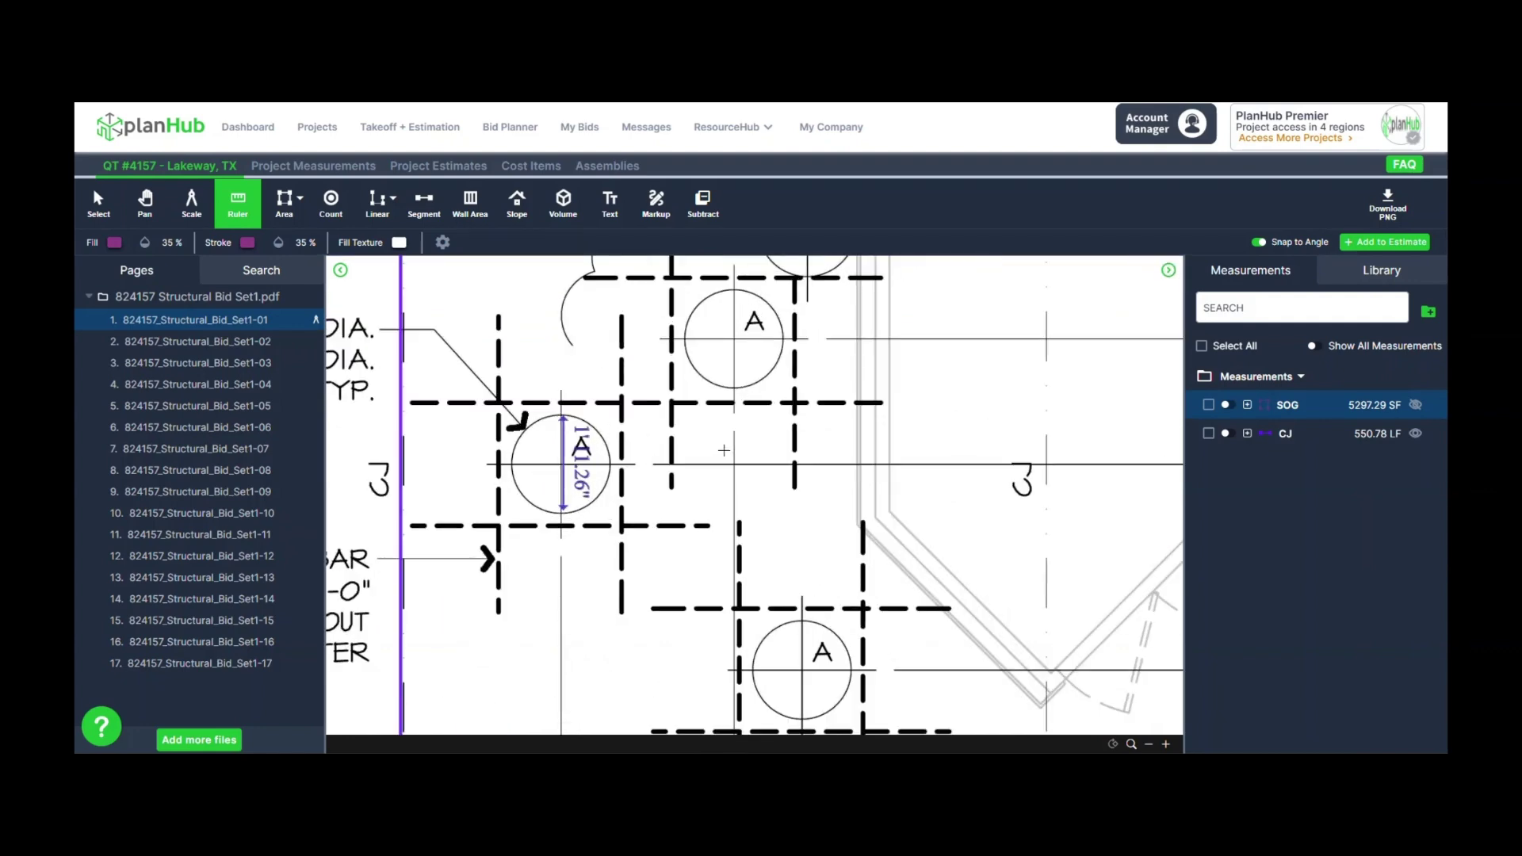
# Create a count measurement named "Rebar for block outs" with the description "4 - 6' #5 bars"
pyautogui.scroll(-2, 694, 438)
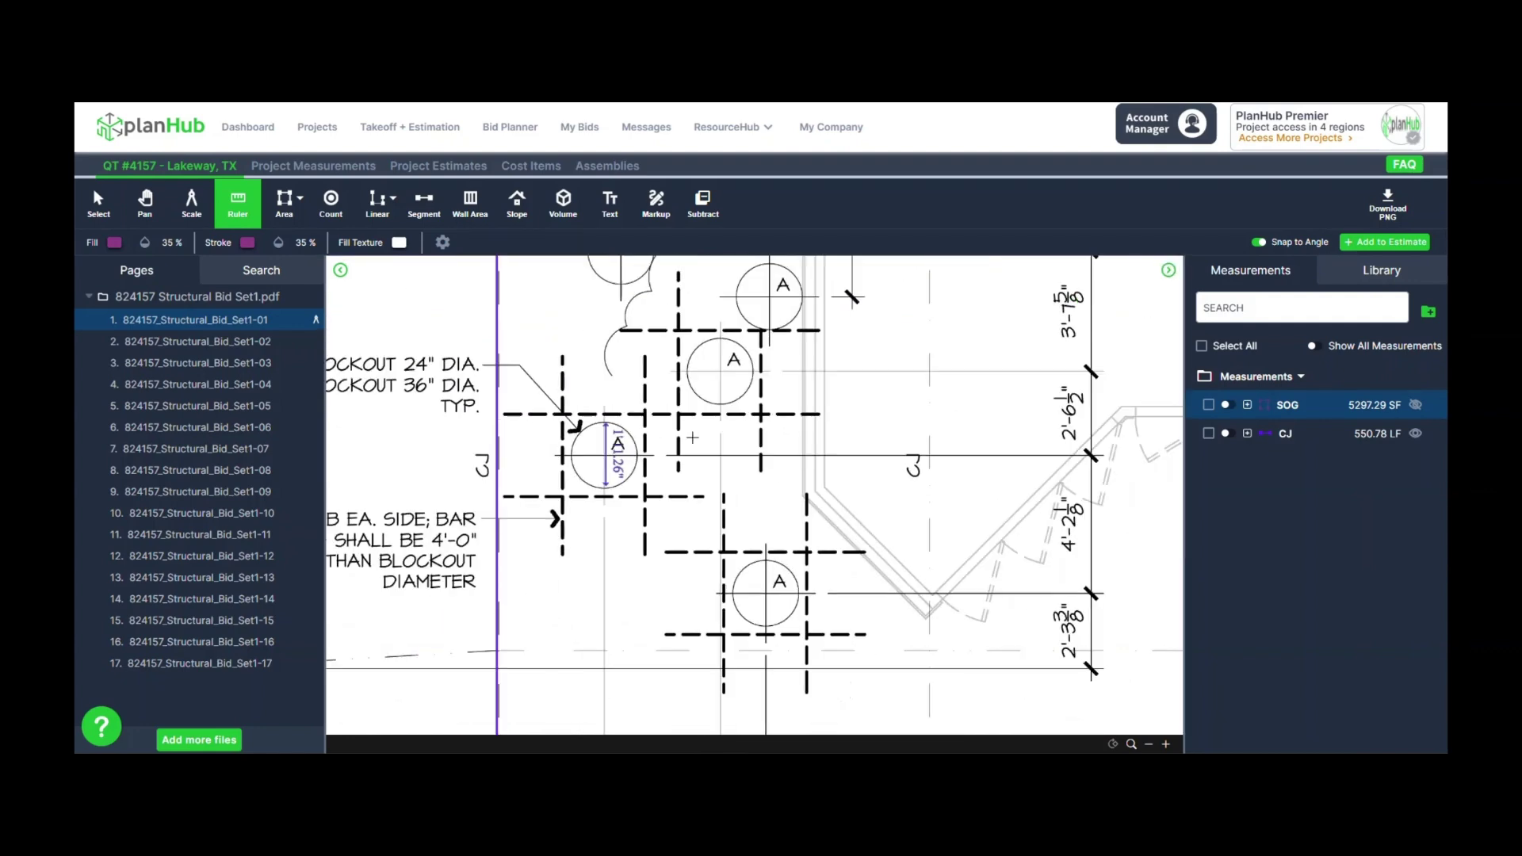
pyautogui.scroll(-1, 692, 437)
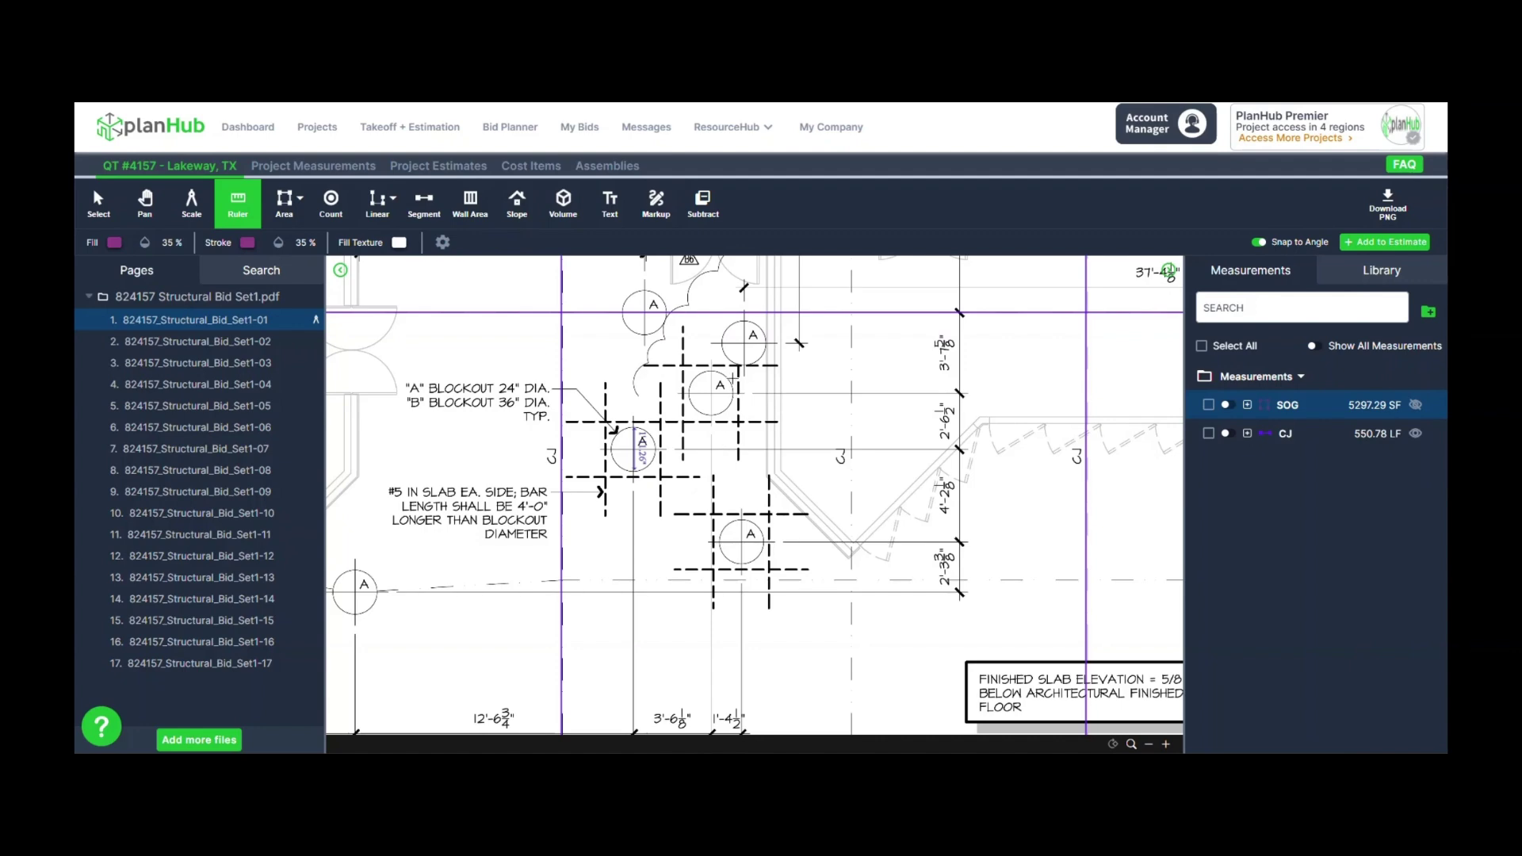
pyautogui.click(331, 200)
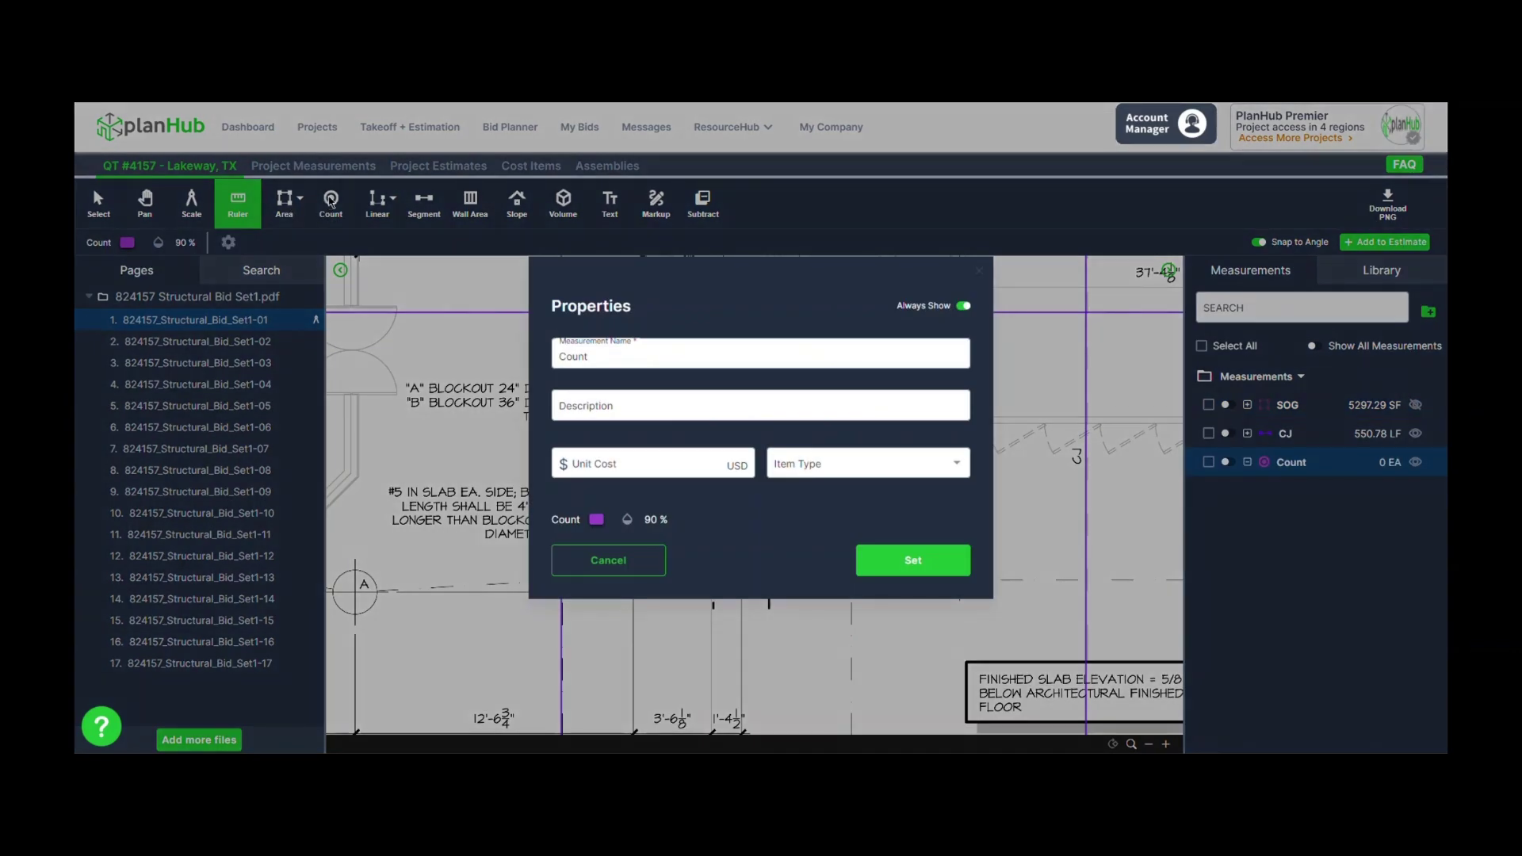
pyautogui.moveTo(624, 359); pyautogui.dragTo(542, 365)
pyautogui.press('BackSpace')
pyautogui.write('Rebar ')
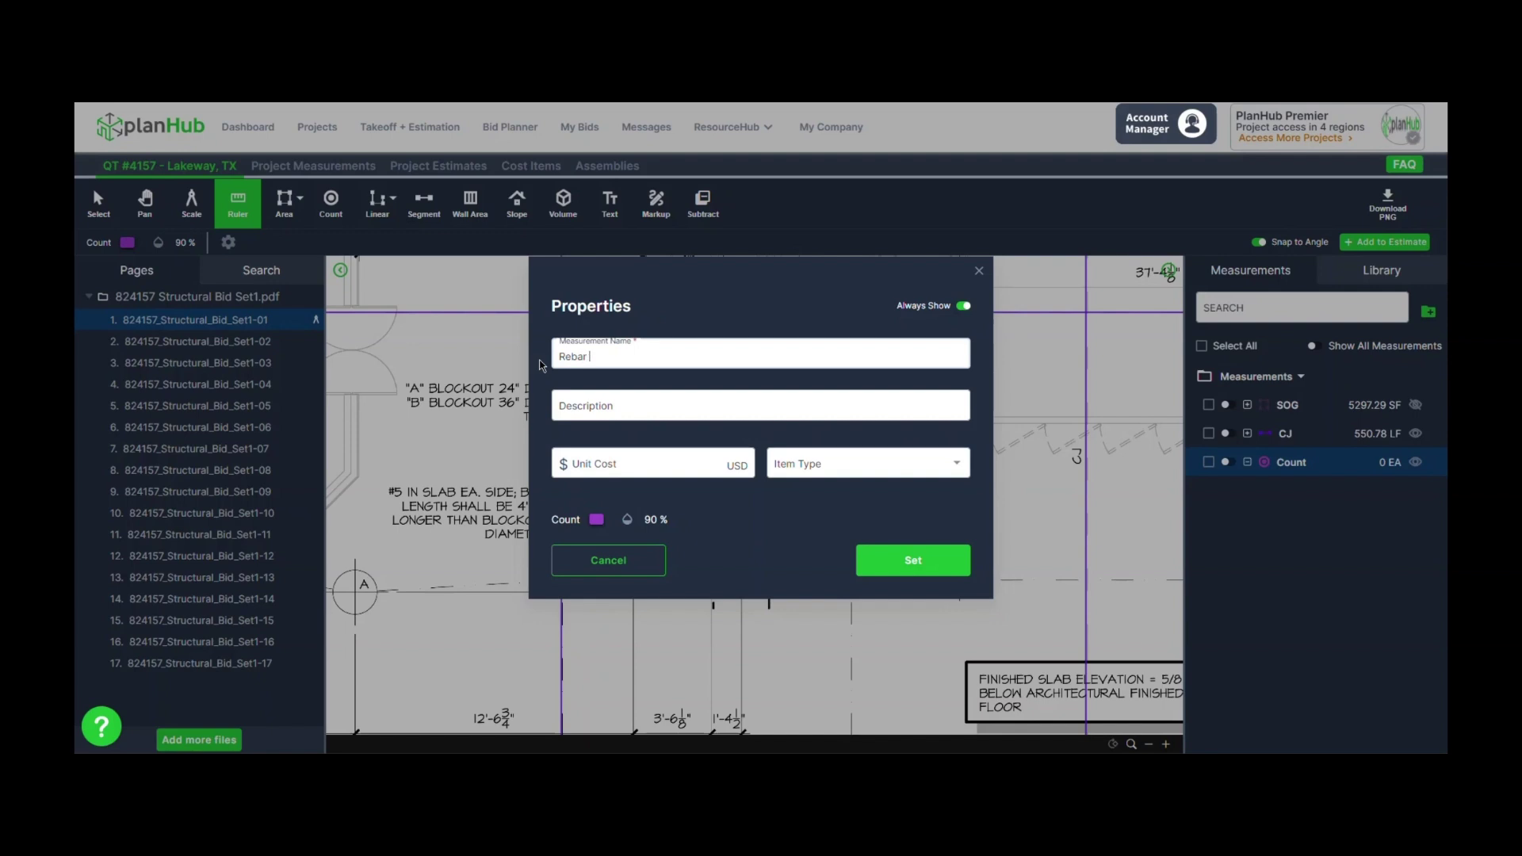
pyautogui.write('for block outs')
pyautogui.click(639, 409)
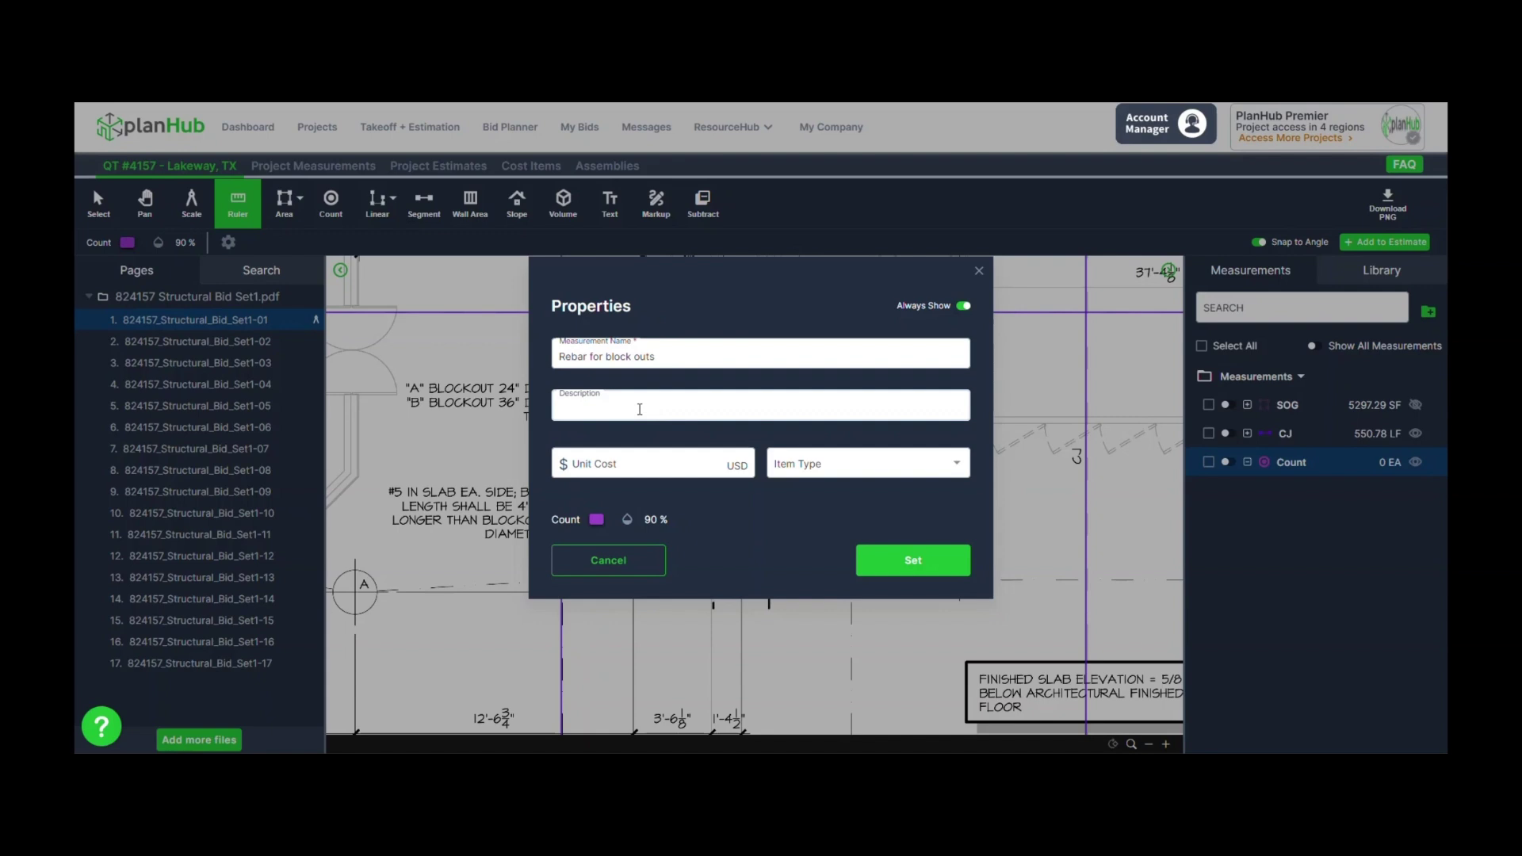
pyautogui.write("4 - 6' #5 bars")
pyautogui.click(906, 560)
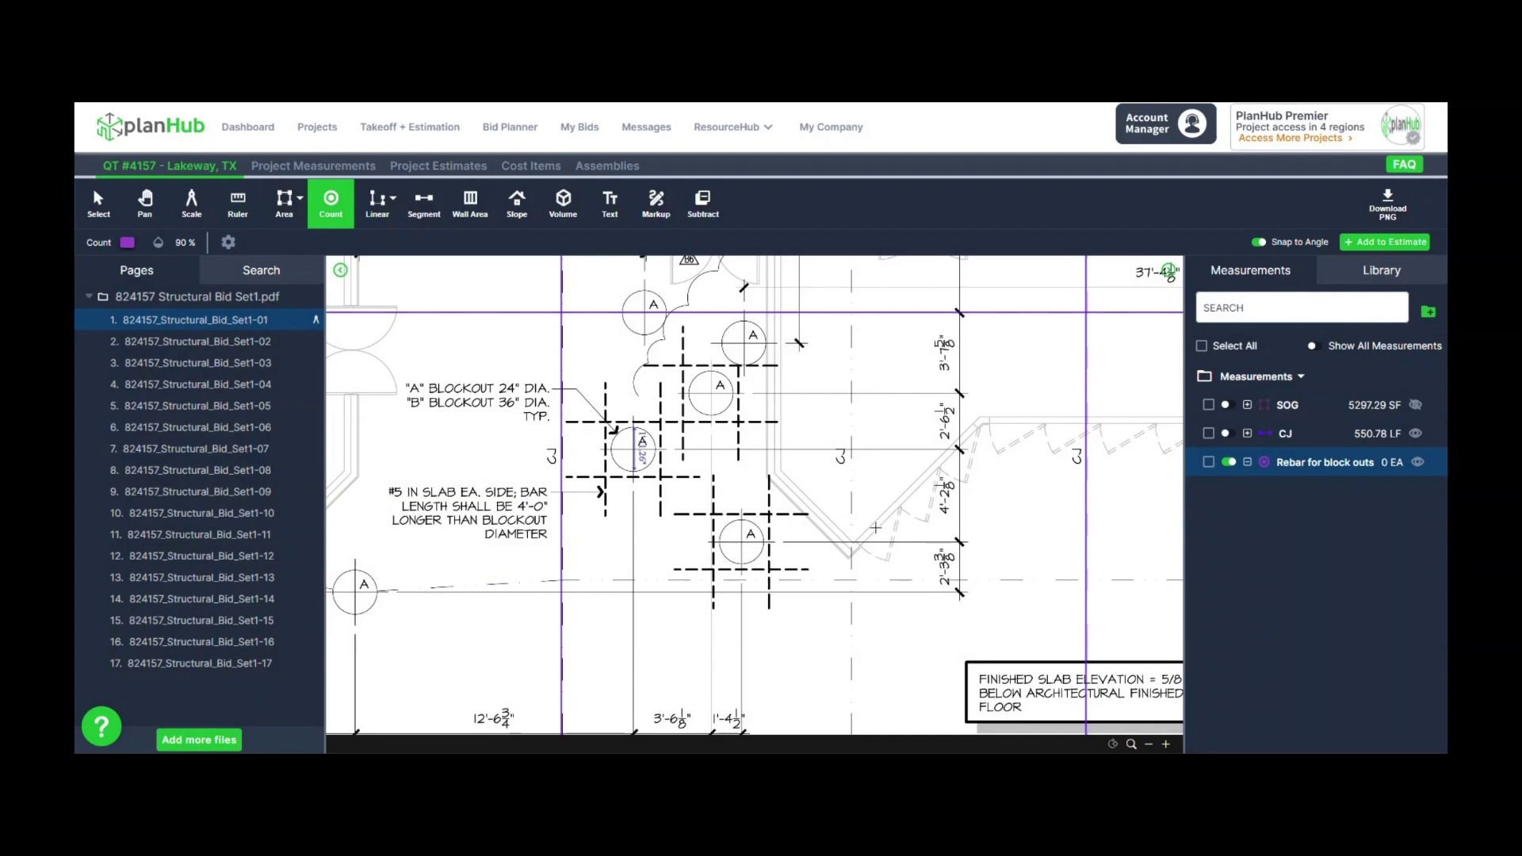
# Place count markers on the three rebar-framed "A" blockouts clustered beside the blockout diameter note
pyautogui.click(741, 549)
pyautogui.click(627, 457)
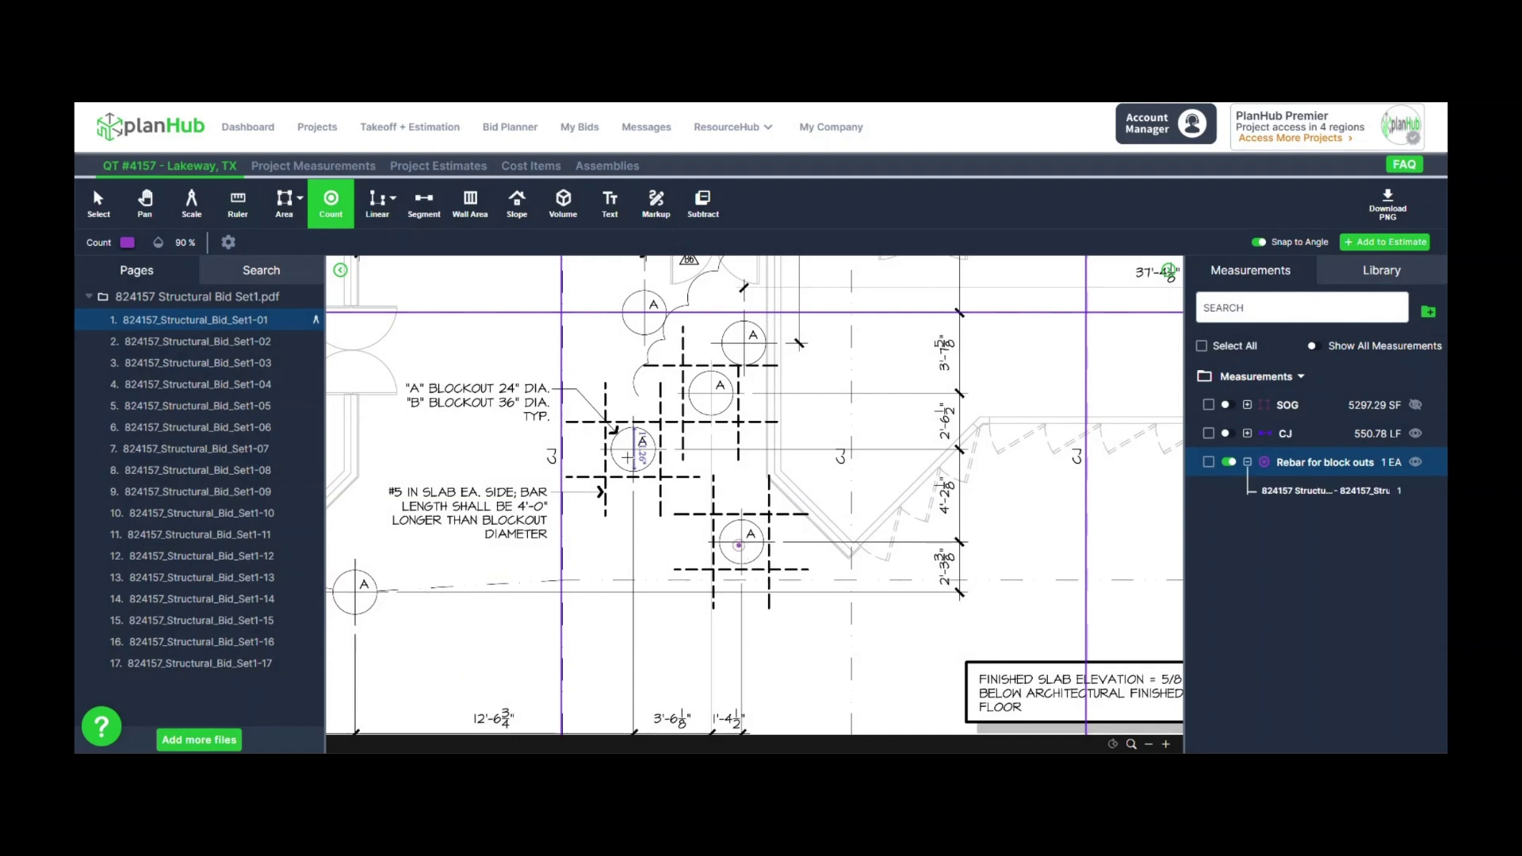
pyautogui.click(714, 398)
# Place count markers on the remaining rebar-framed blockouts across the rest of the foundation plan
pyautogui.scroll(3, 729, 444)
pyautogui.hscroll(-2, 729, 444)
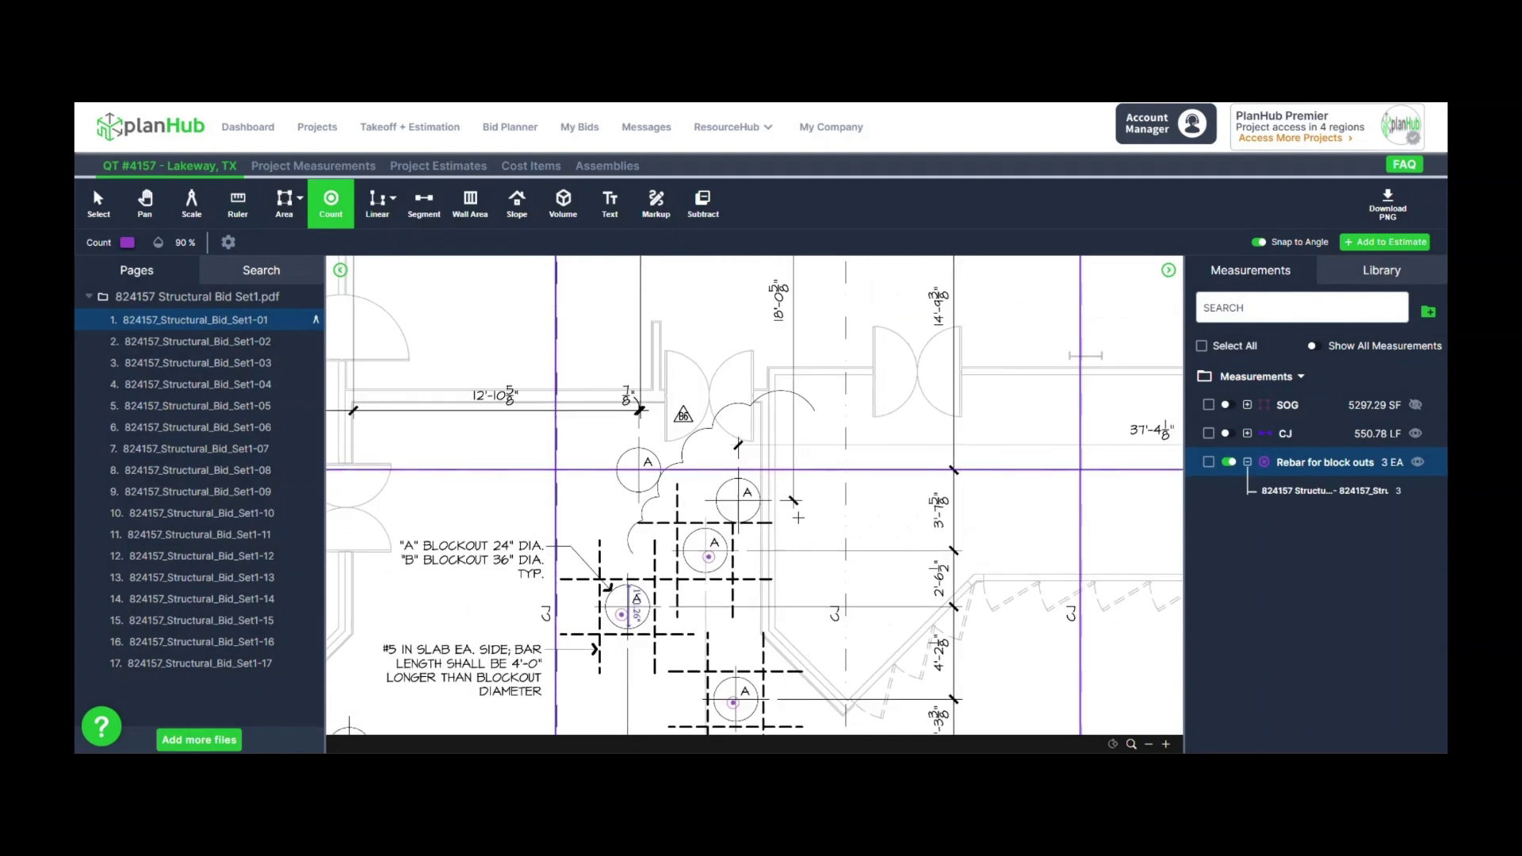
pyautogui.scroll(-3, 754, 482)
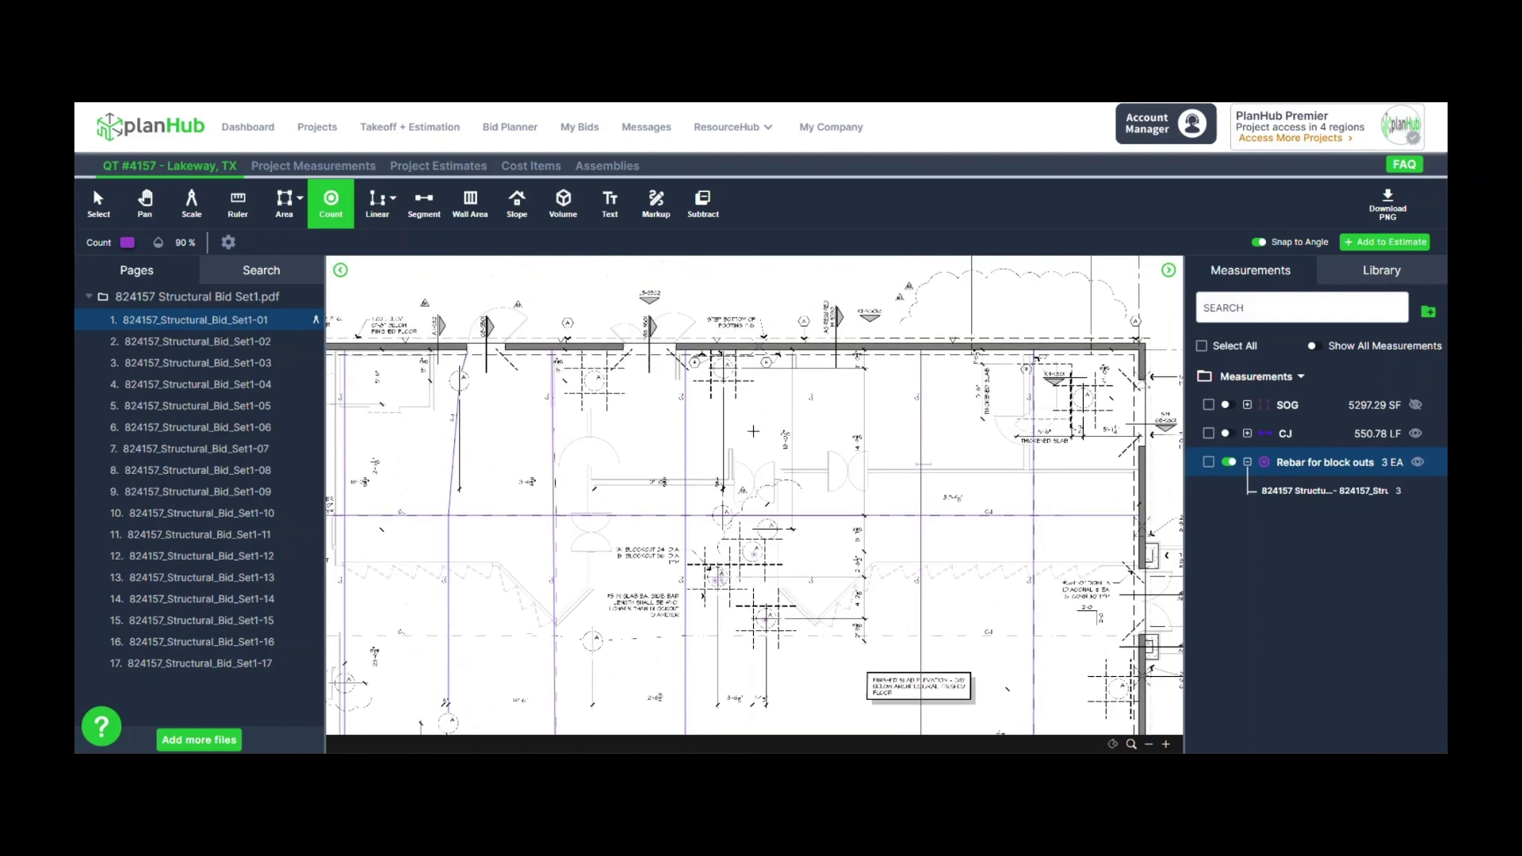
pyautogui.click(595, 379)
pyautogui.moveTo(415, 467); pyautogui.dragTo(664, 361)
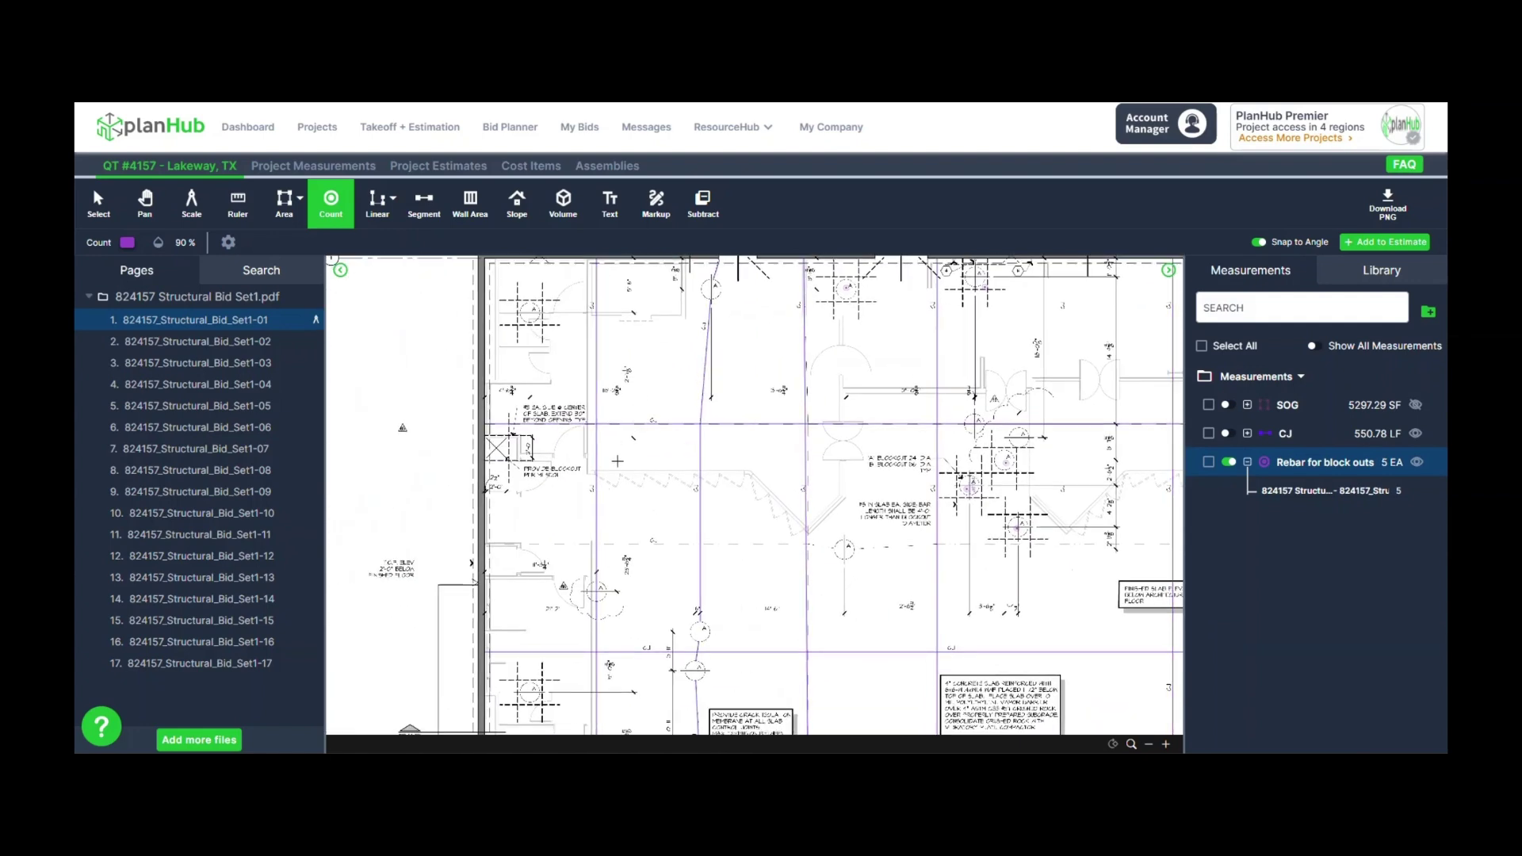
pyautogui.click(536, 321)
pyautogui.moveTo(540, 469)
pyautogui.mouseDown()
pyautogui.moveTo(545, 343)
pyautogui.moveTo(560, 437)
pyautogui.mouseUp()
pyautogui.click(552, 556)
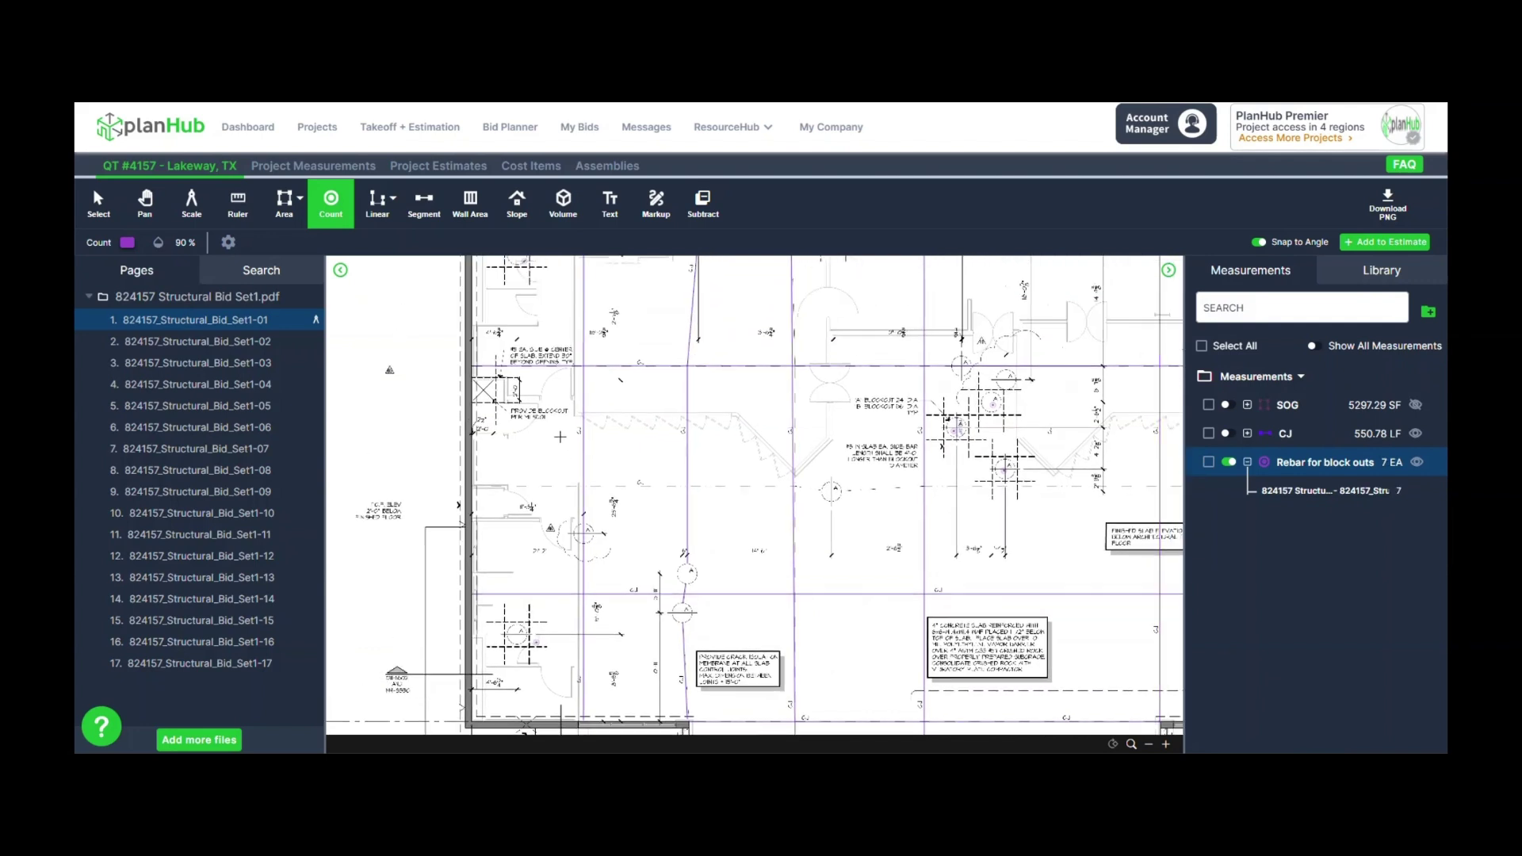
pyautogui.click(501, 411)
pyautogui.moveTo(775, 474); pyautogui.dragTo(573, 479)
pyautogui.moveTo(873, 499); pyautogui.dragTo(695, 386)
pyautogui.moveTo(734, 544); pyautogui.dragTo(807, 465)
pyautogui.moveTo(861, 552); pyautogui.dragTo(633, 583)
pyautogui.click(769, 535)
pyautogui.click(805, 502)
pyautogui.click(806, 412)
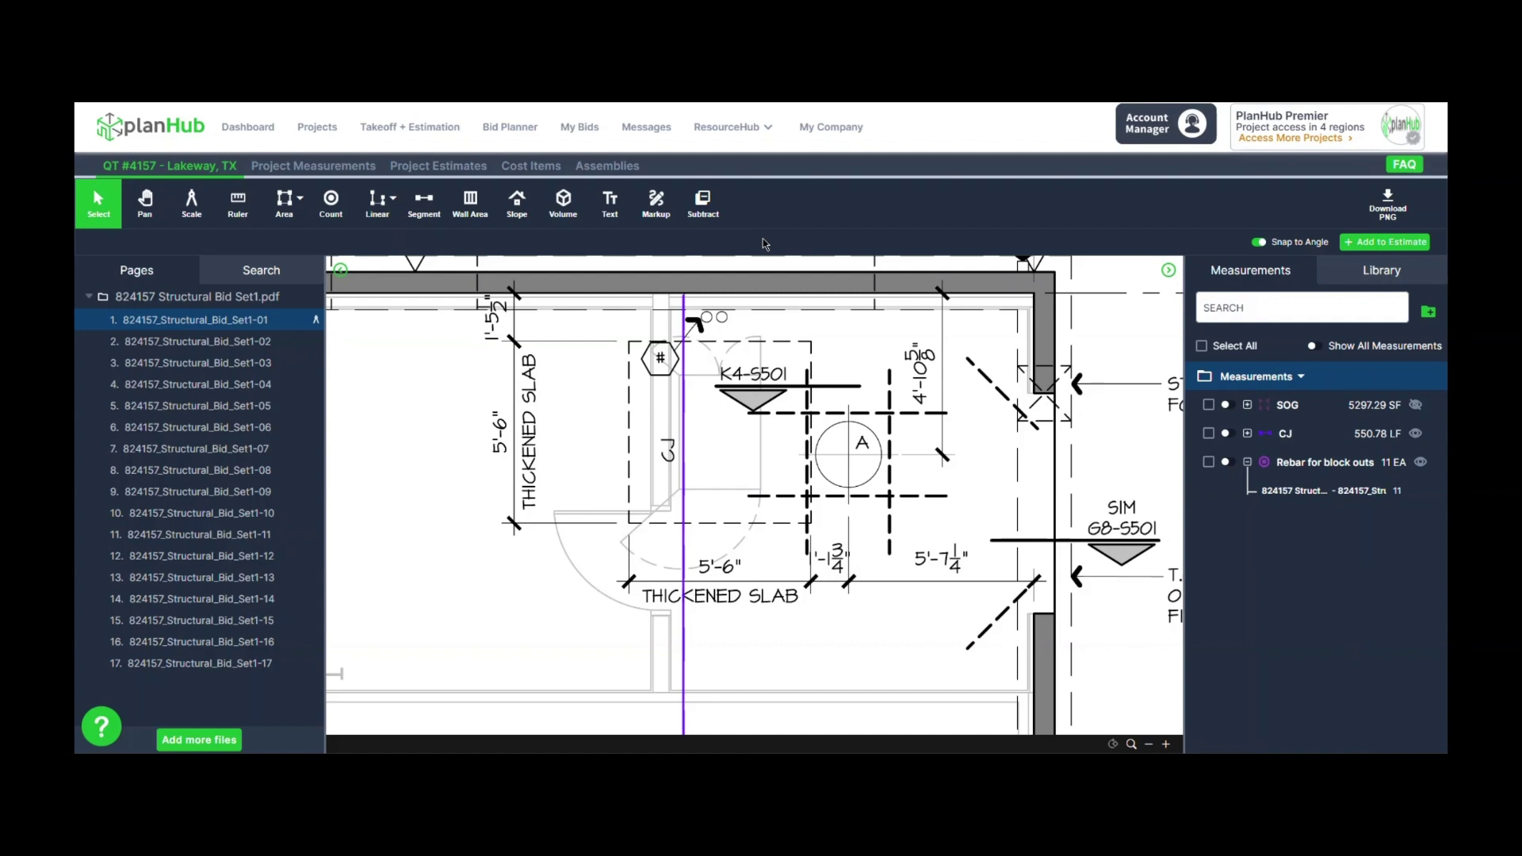
# Create a two-point area measurement named "8\" thickened slab" with red fill and crimson stroke, covering the dashed 5'-6" square thickened slab
pyautogui.click(292, 206)
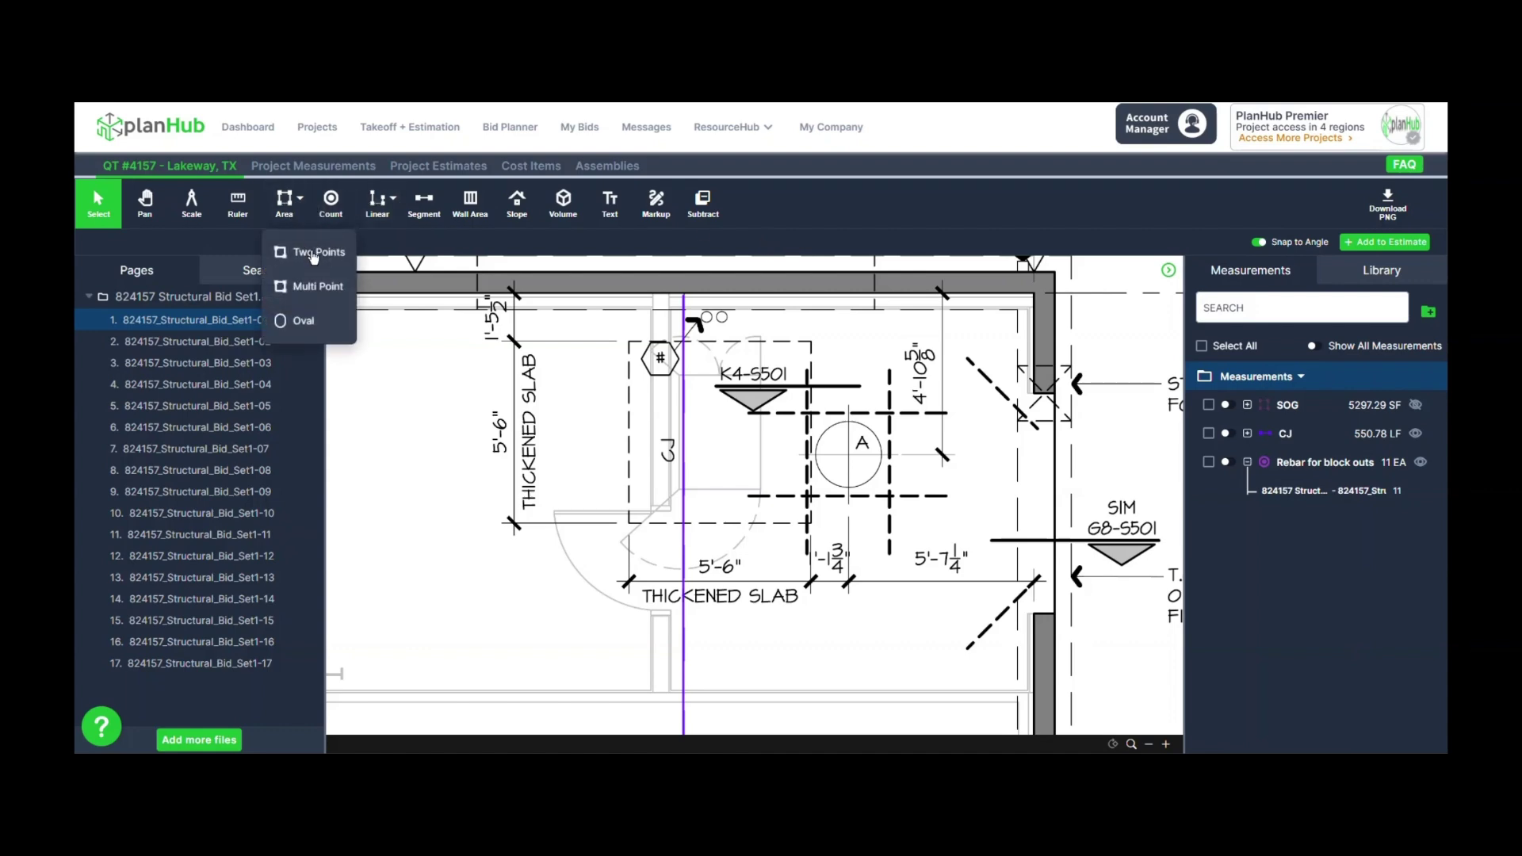
pyautogui.click(314, 252)
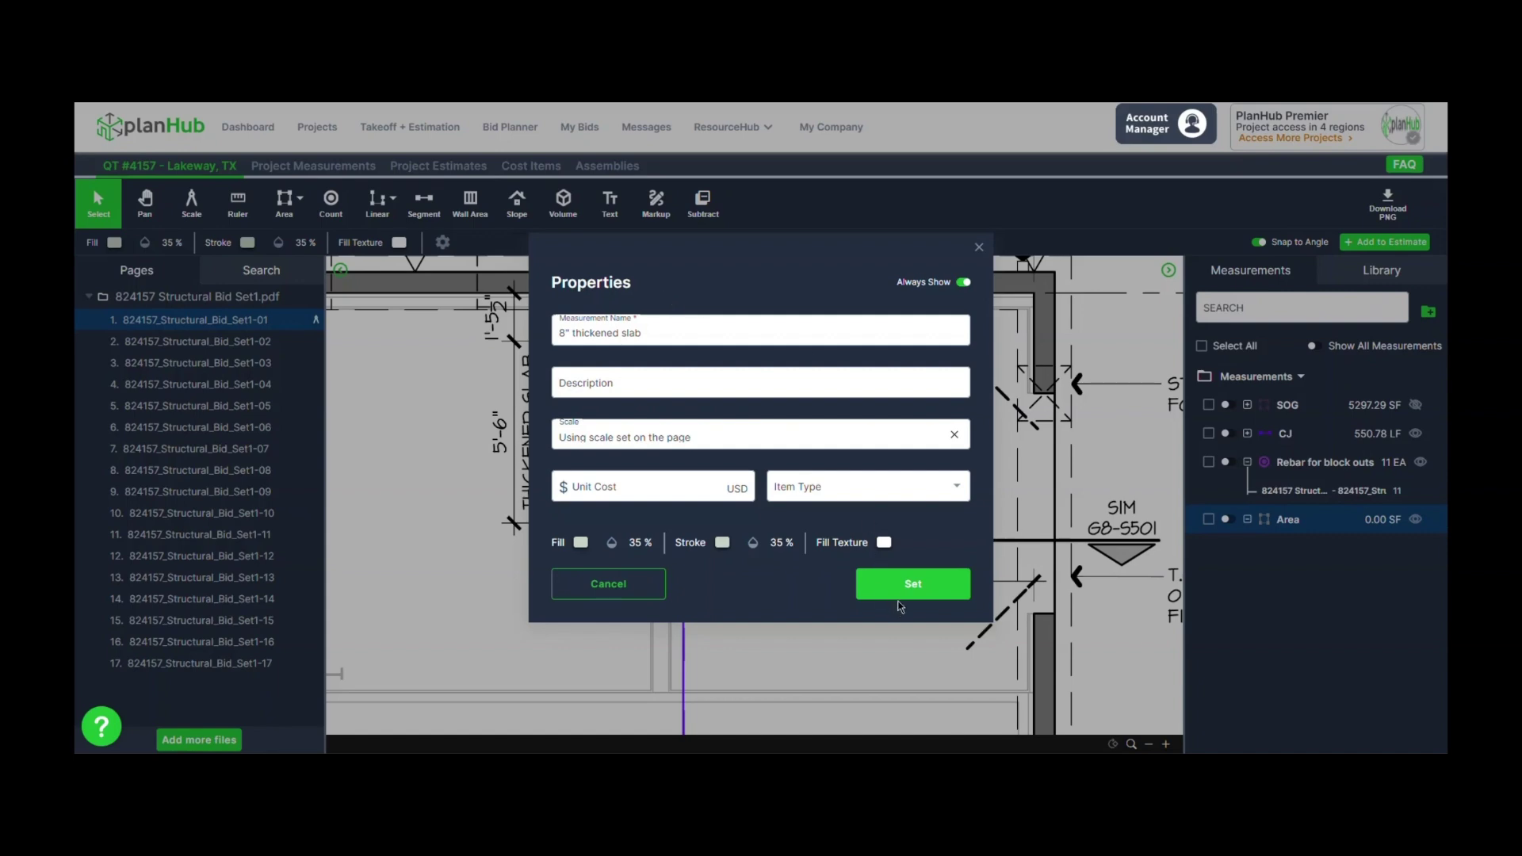
pyautogui.click(581, 542)
pyautogui.click(610, 564)
pyautogui.click(722, 542)
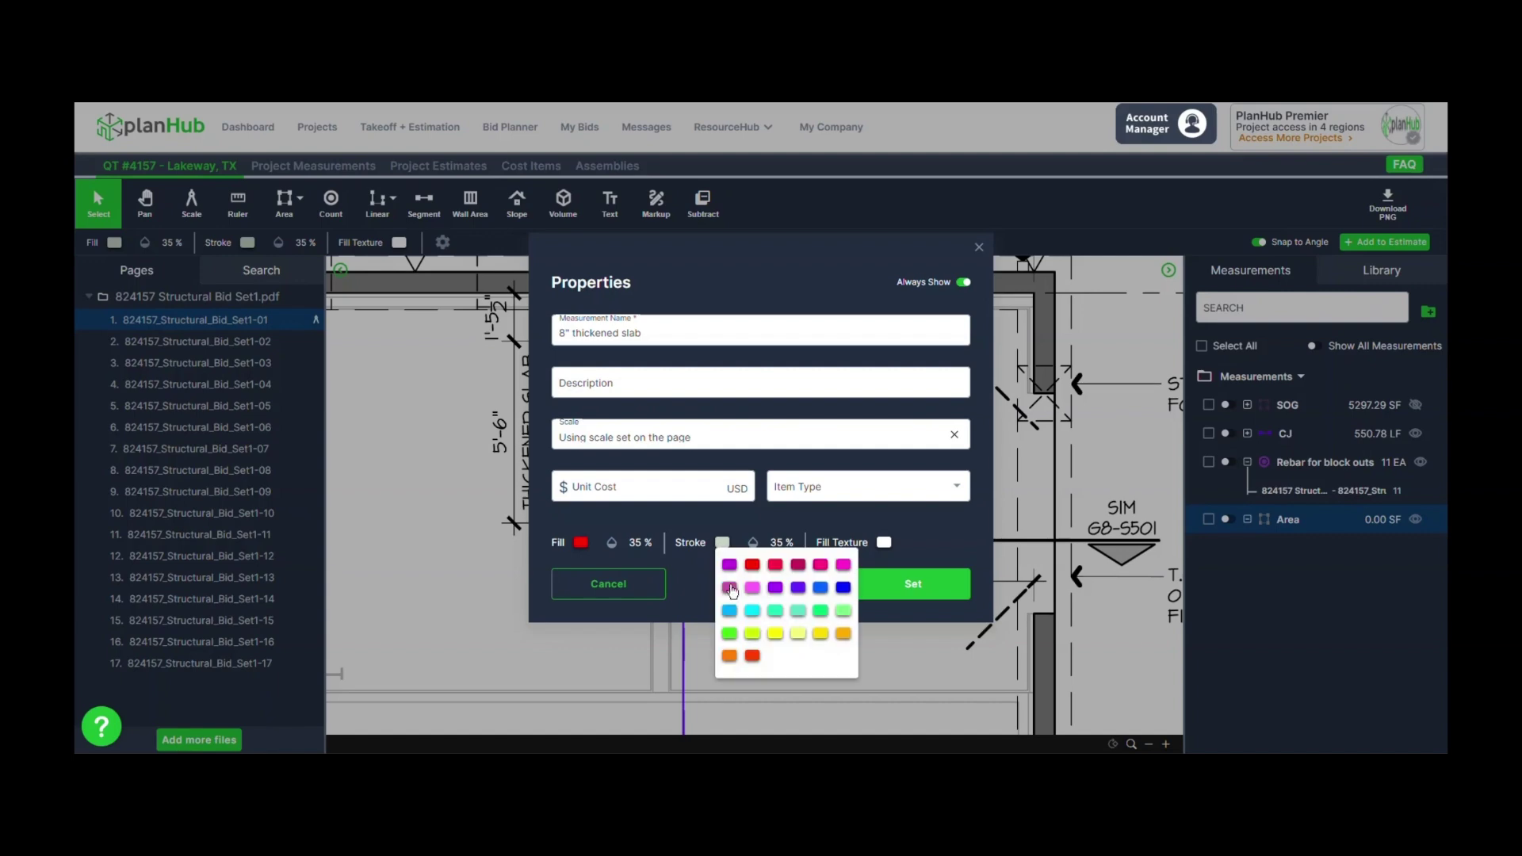
pyautogui.click(773, 565)
pyautogui.click(944, 584)
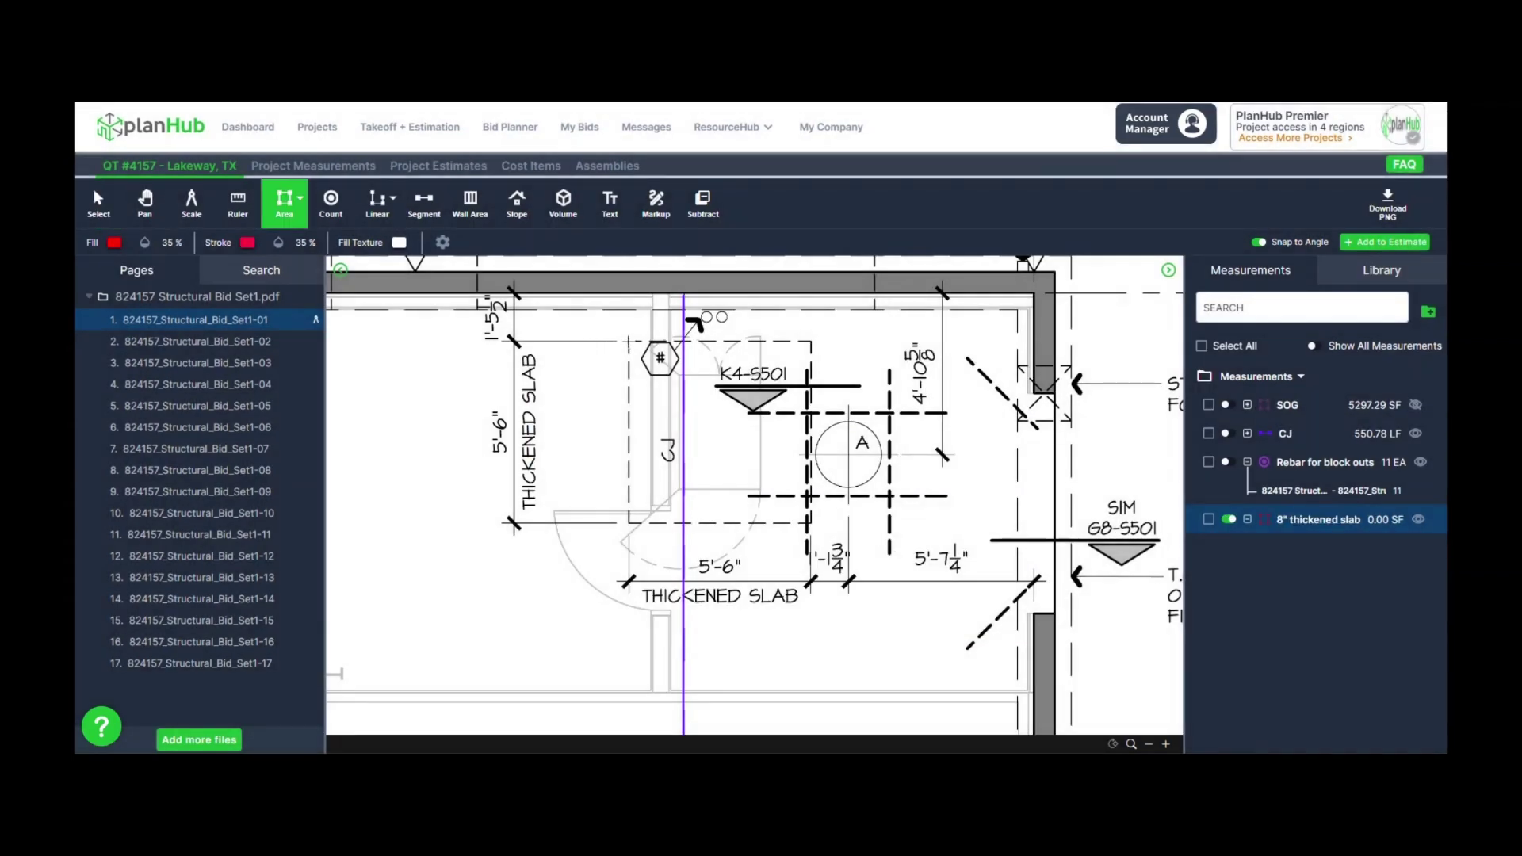
pyautogui.moveTo(628, 342); pyautogui.dragTo(811, 524)
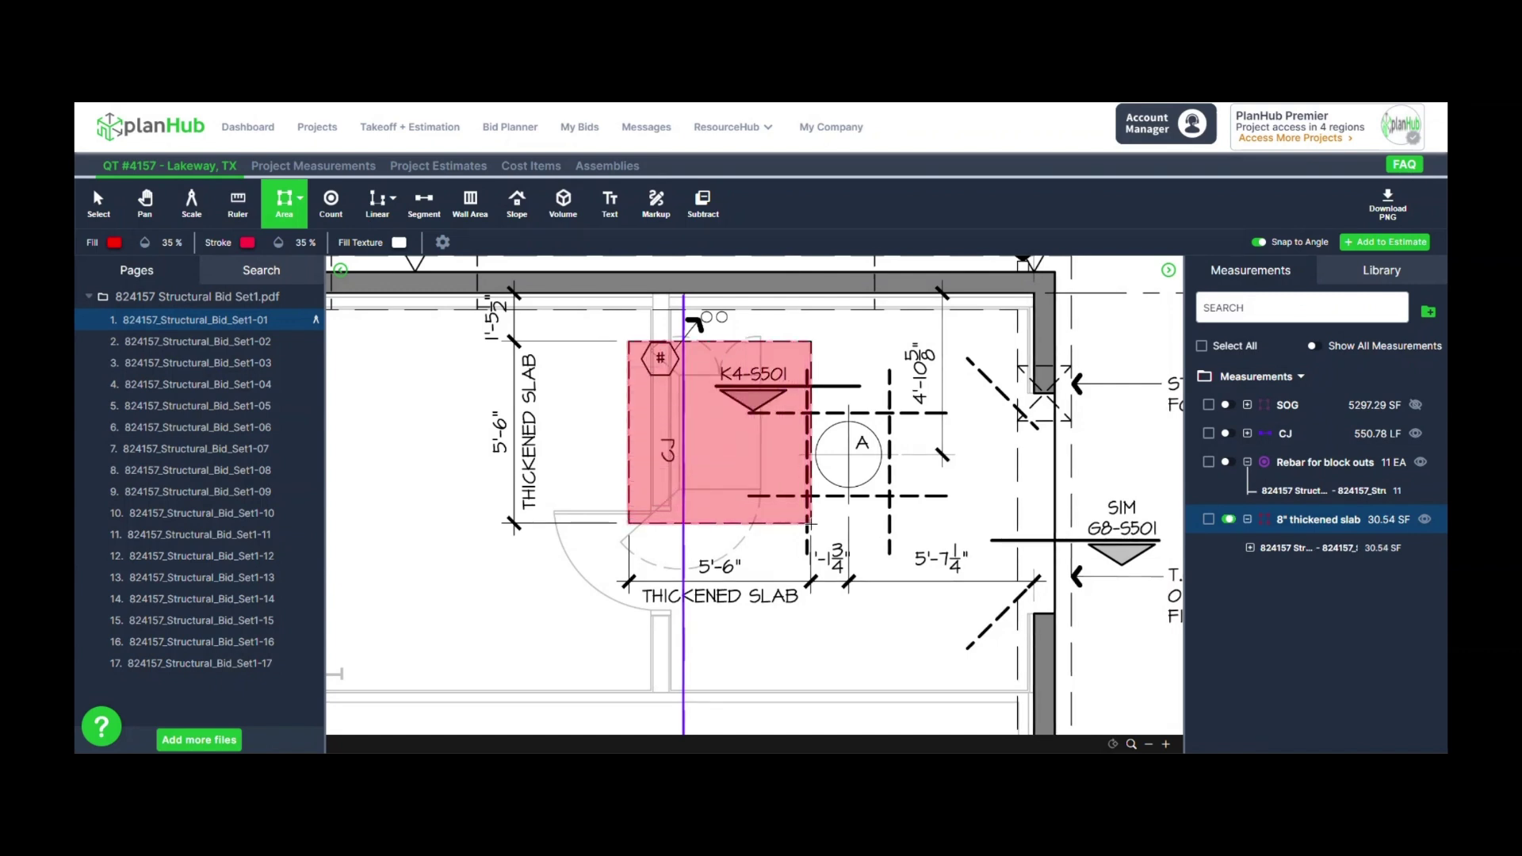
pyautogui.press('Escape')
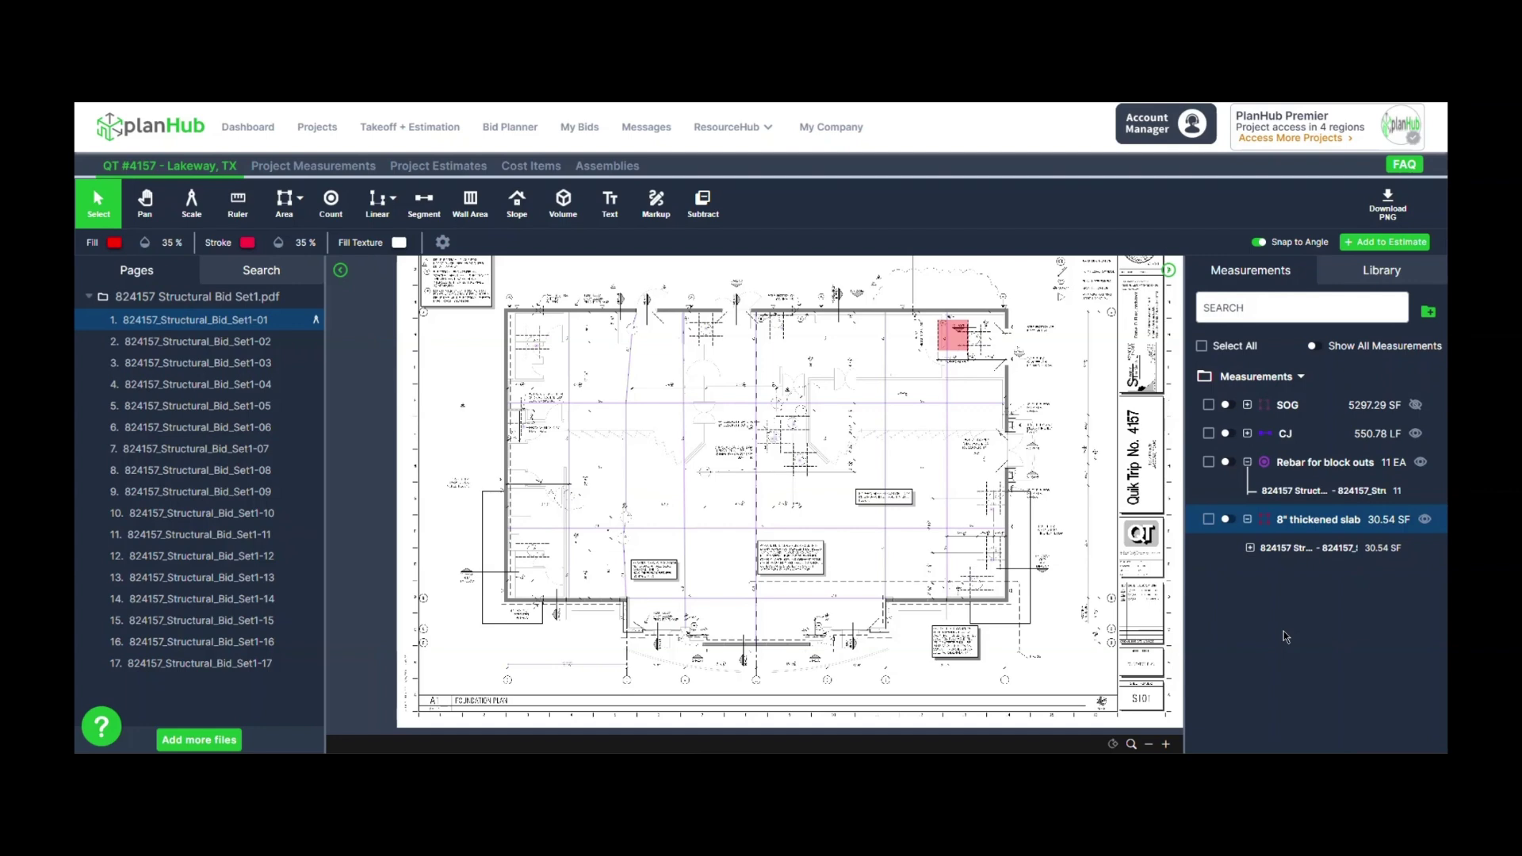
# Create a straight-line linear measurement named "Continuous Footer" using the page's scale
pyautogui.scroll(5, 680, 460)
pyautogui.scroll(-3, 679, 459)
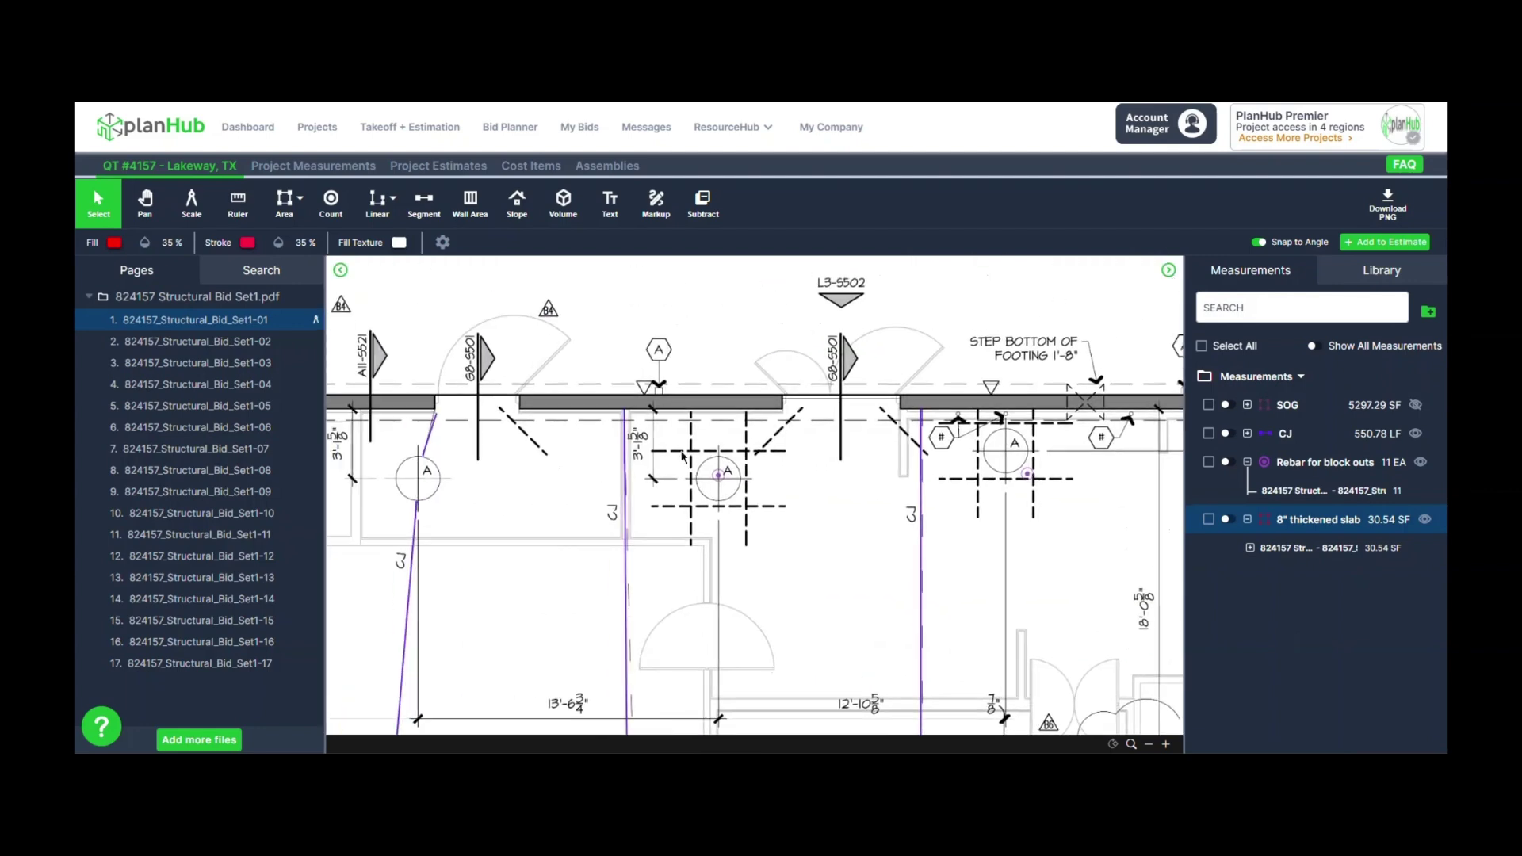
pyautogui.moveTo(465, 499); pyautogui.dragTo(691, 424)
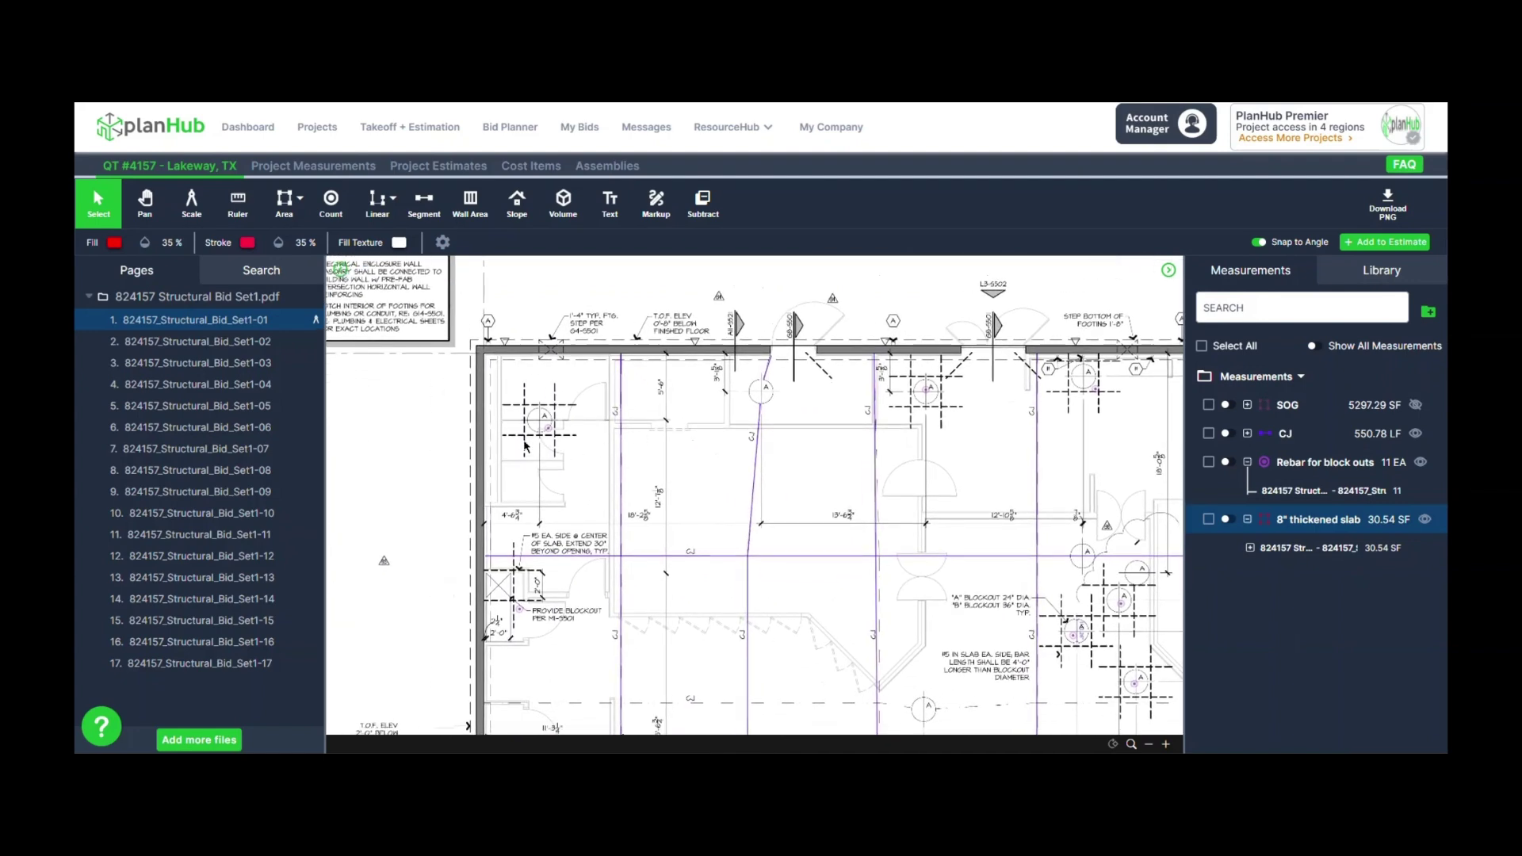
pyautogui.scroll(5, 533, 394)
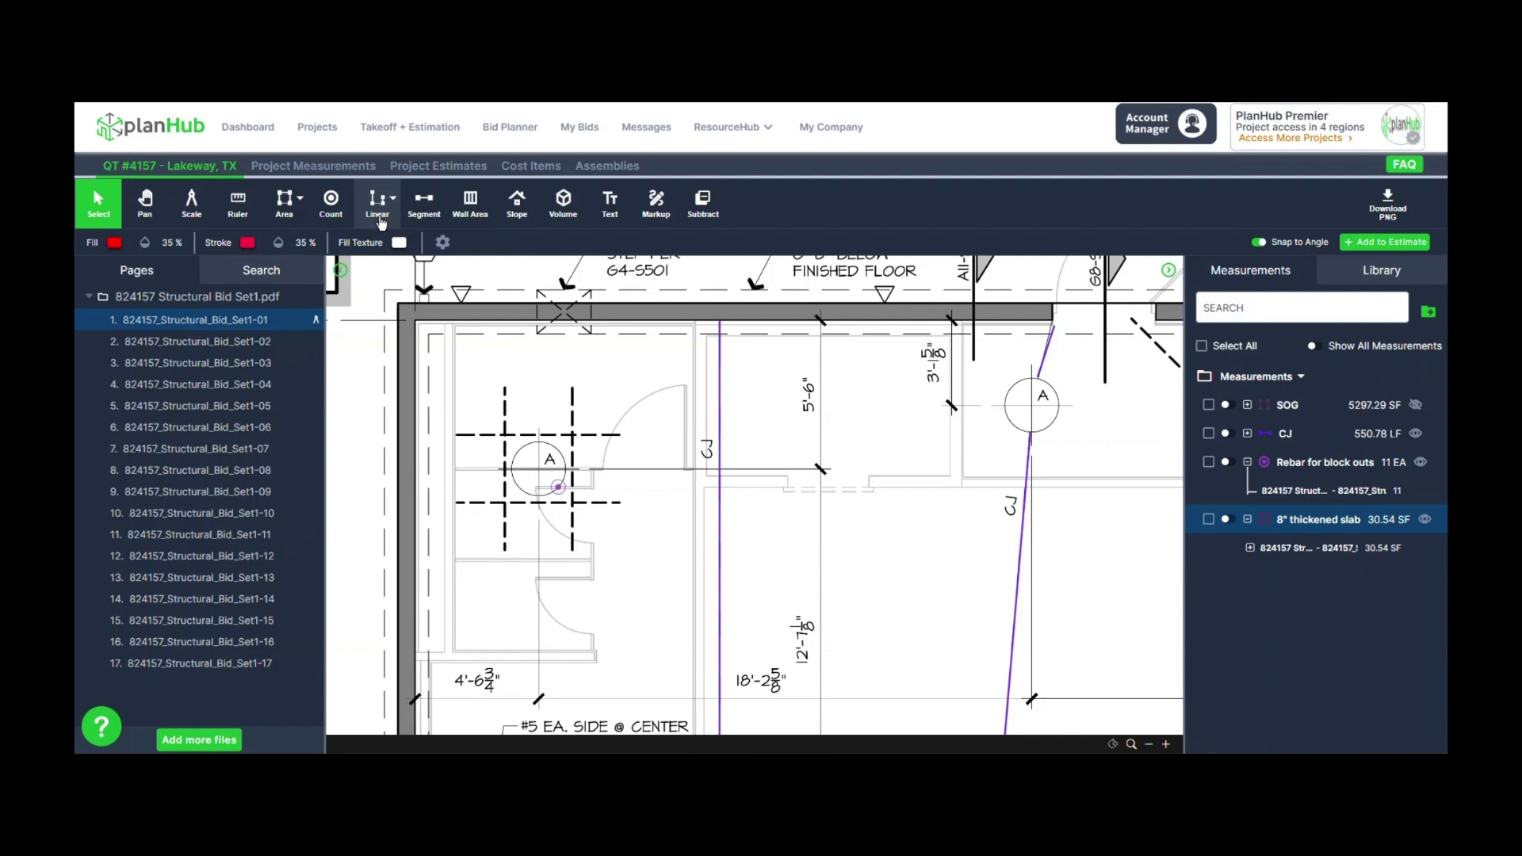
pyautogui.click(382, 223)
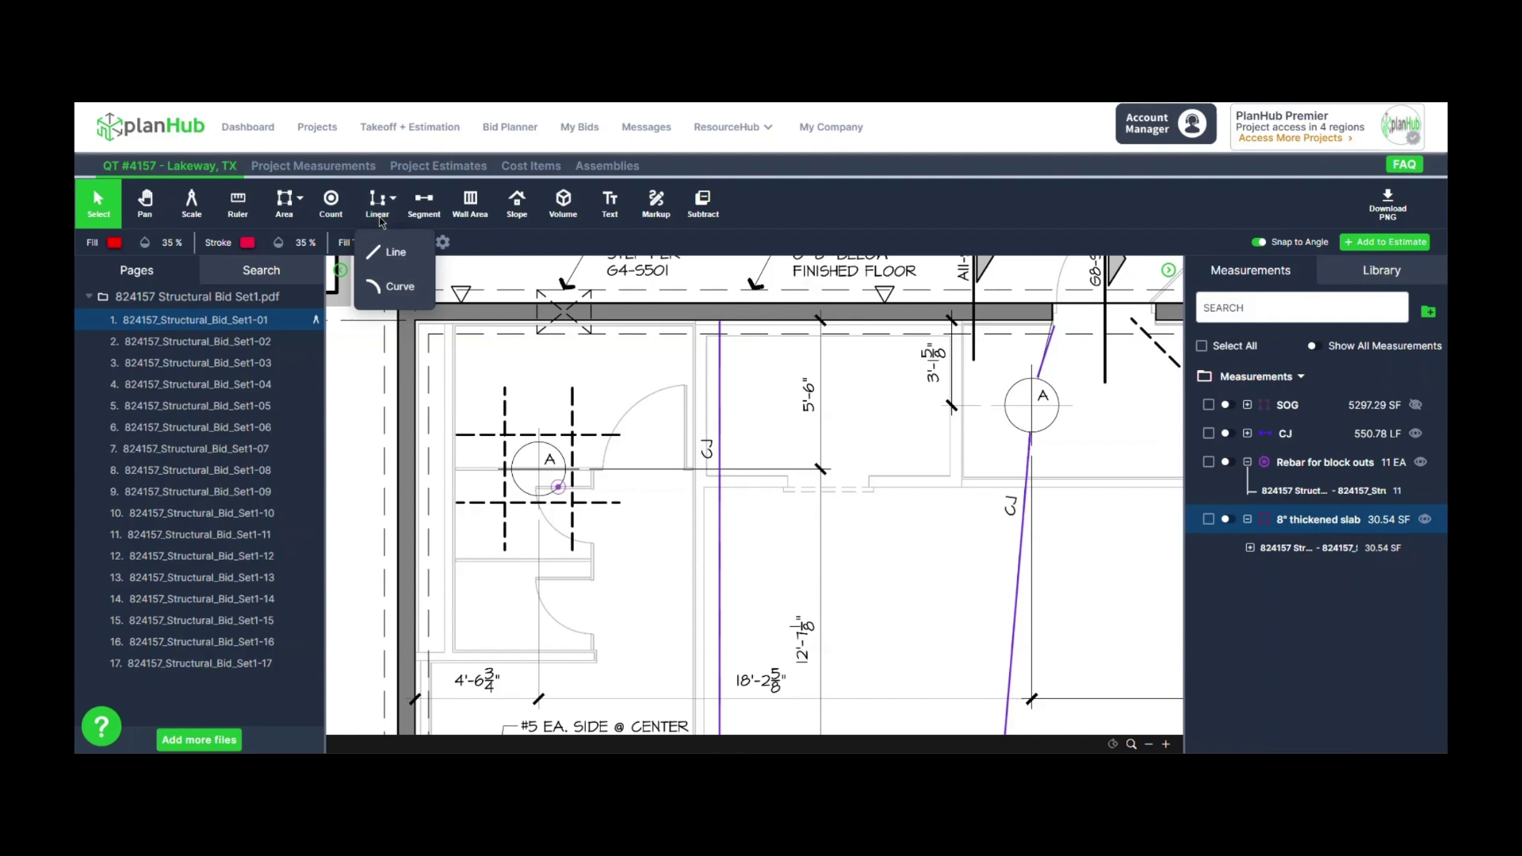
pyautogui.click(394, 254)
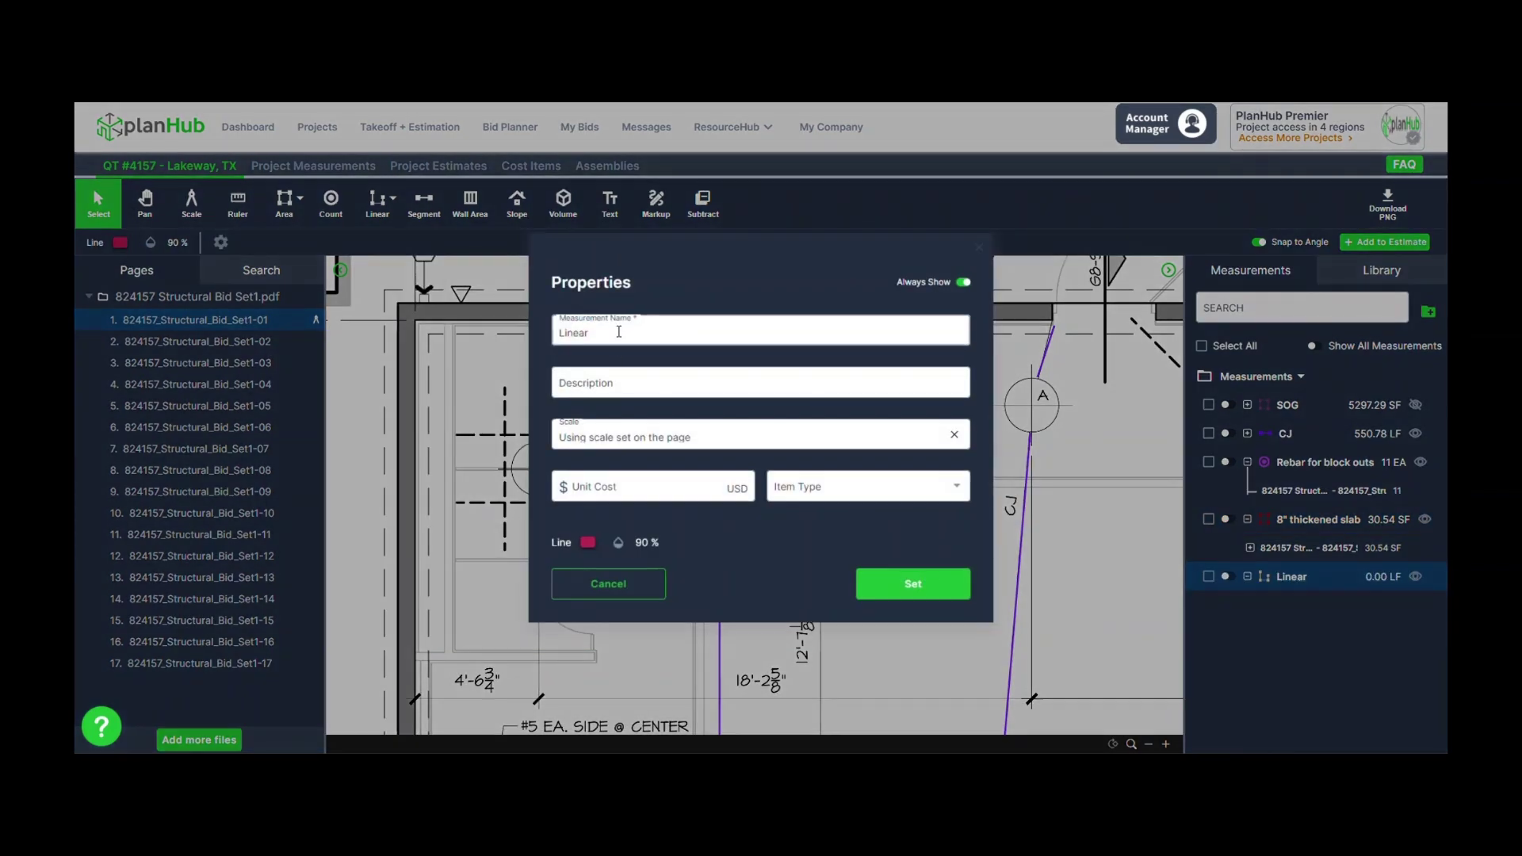
pyautogui.write('C')
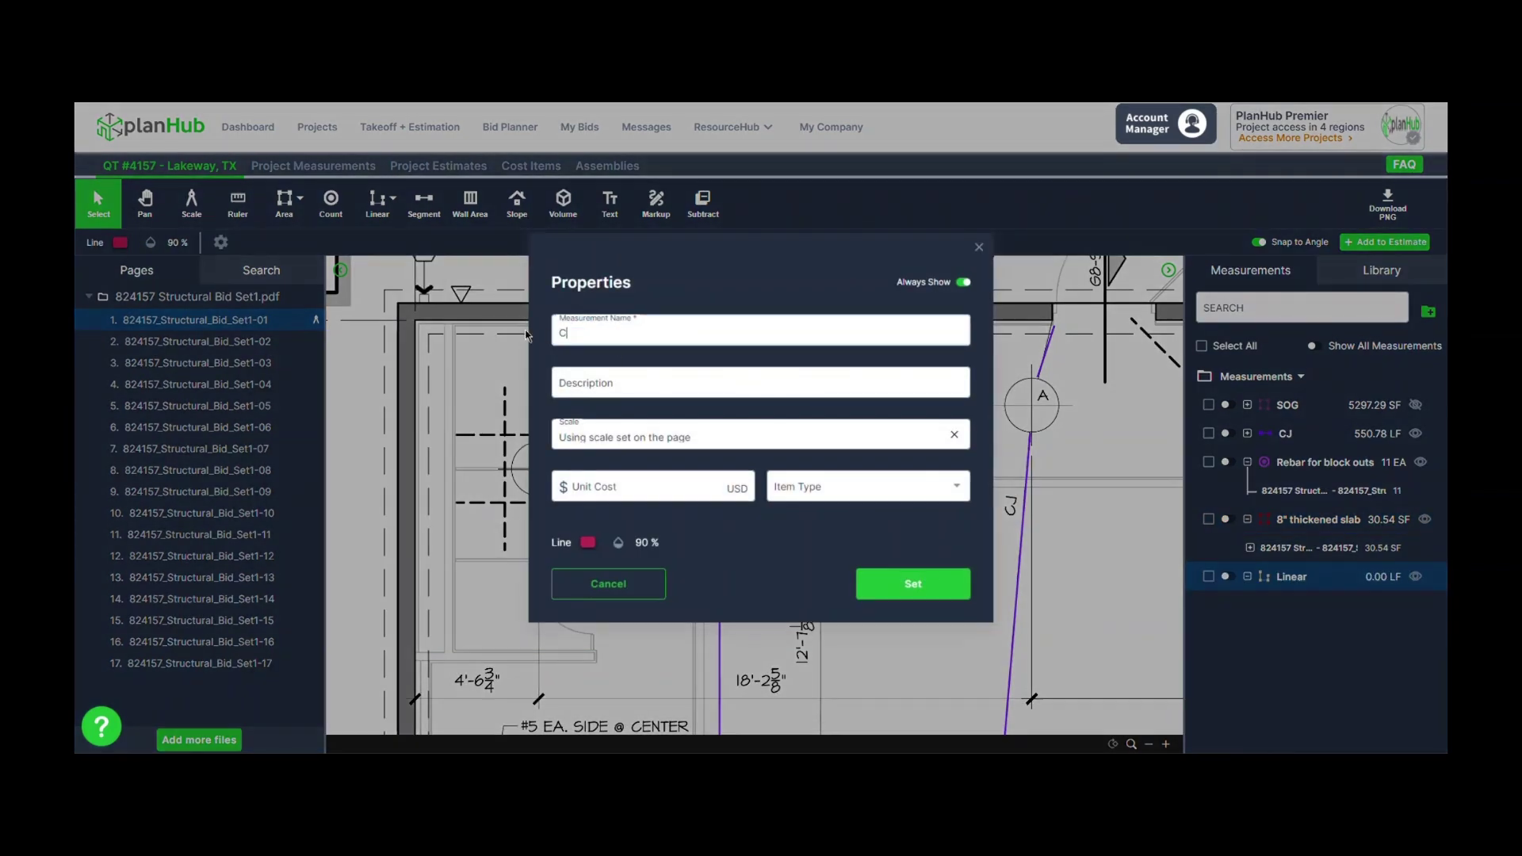
pyautogui.write('ontinuous Footer')
pyautogui.click(920, 591)
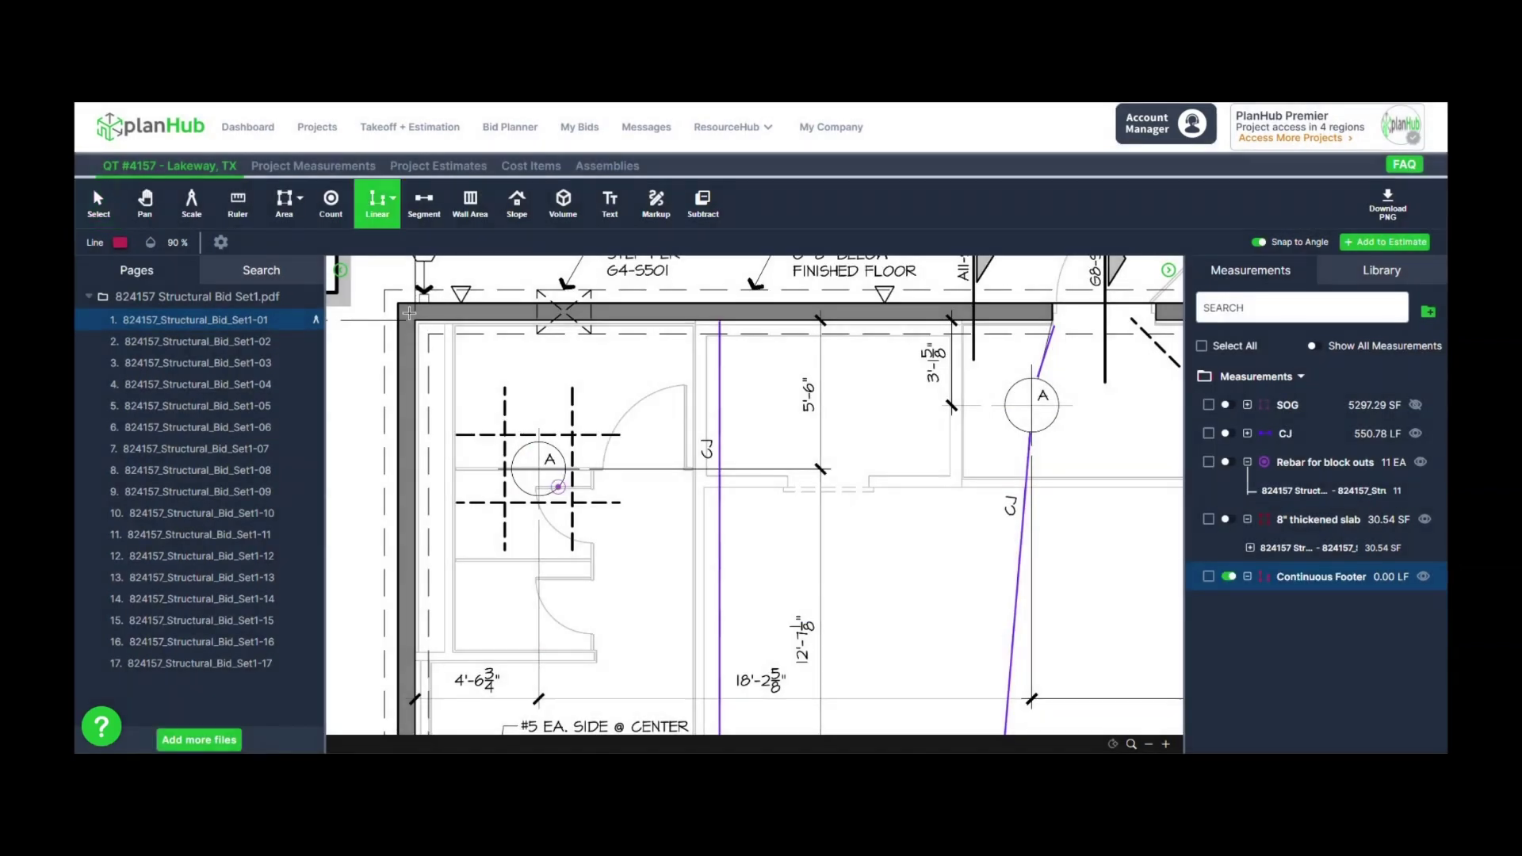
# Trace the continuous footer along the building's exterior walls, starting and closing at the upper-left wall corner
pyautogui.click(406, 311)
pyautogui.moveTo(887, 313); pyautogui.dragTo(539, 333)
pyautogui.moveTo(1031, 331); pyautogui.dragTo(636, 341)
pyautogui.moveTo(930, 340); pyautogui.dragTo(728, 342)
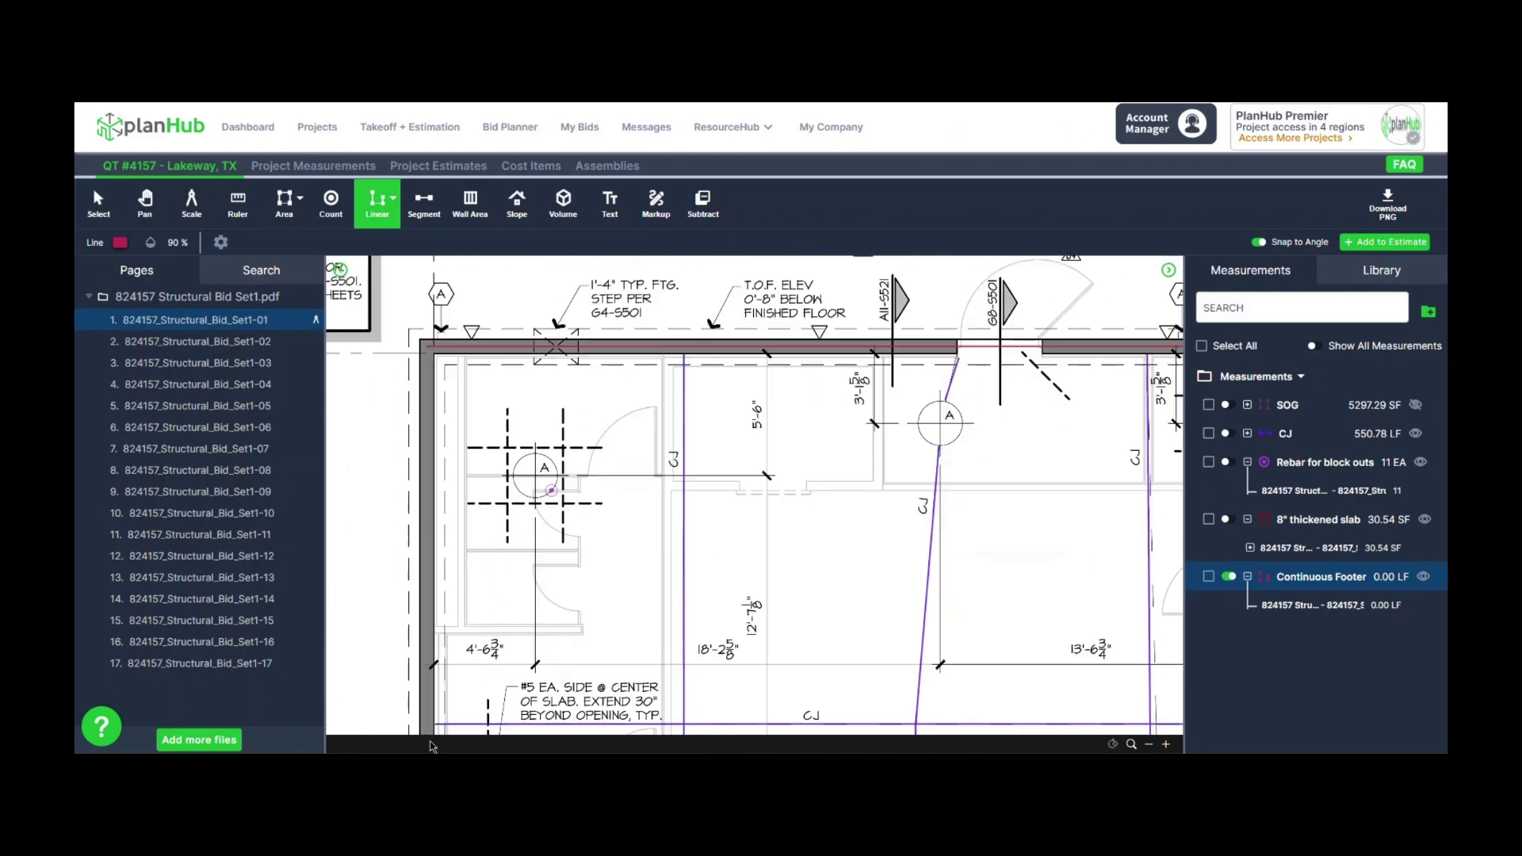
pyautogui.doubleClick(430, 346)
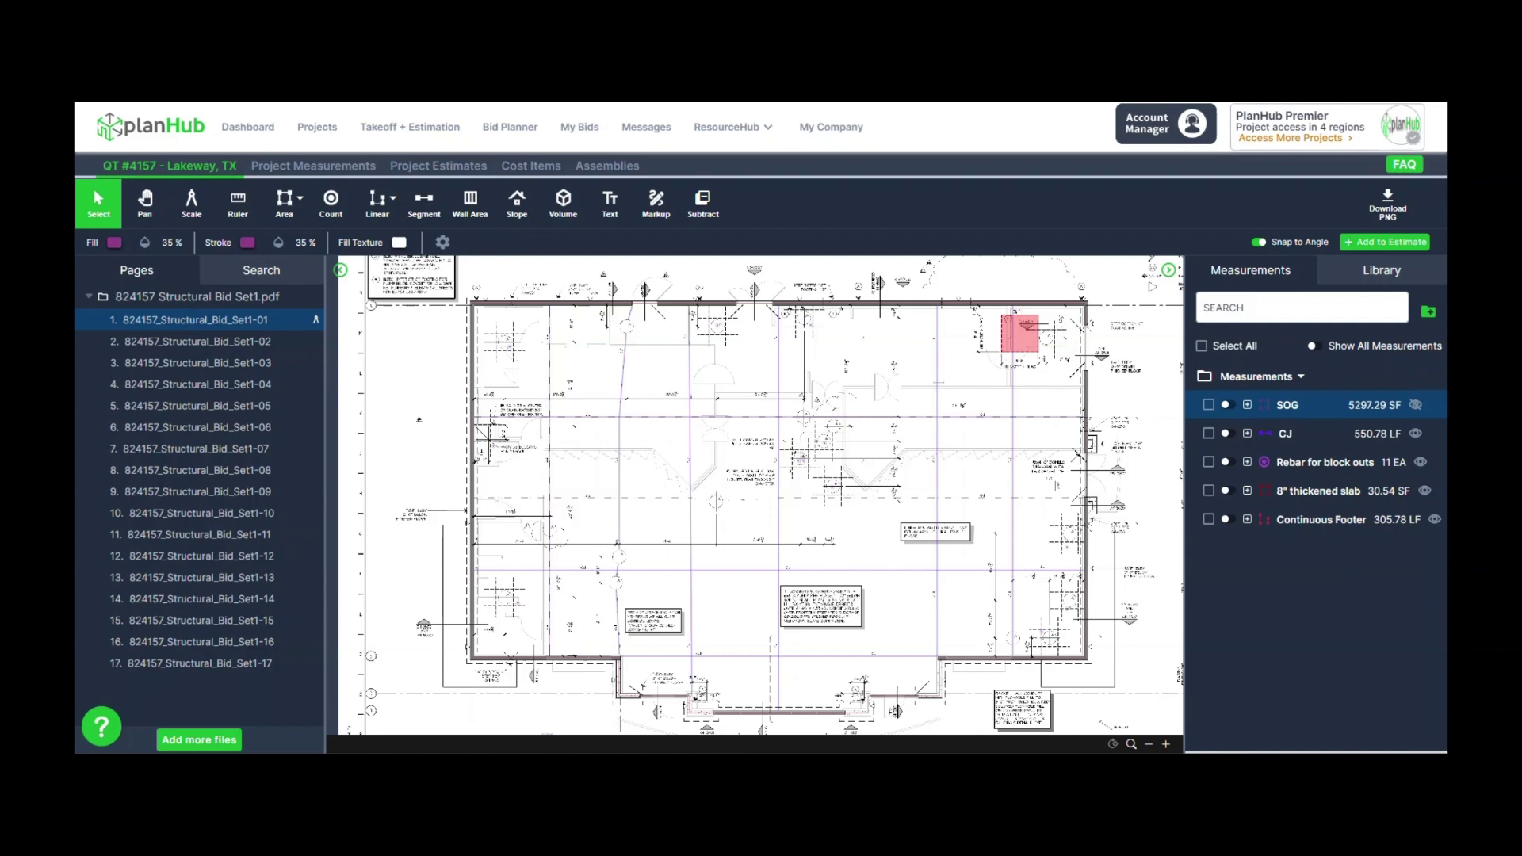
# Add the SOG measurement to a newly created estimate
pyautogui.rightClick(1309, 415)
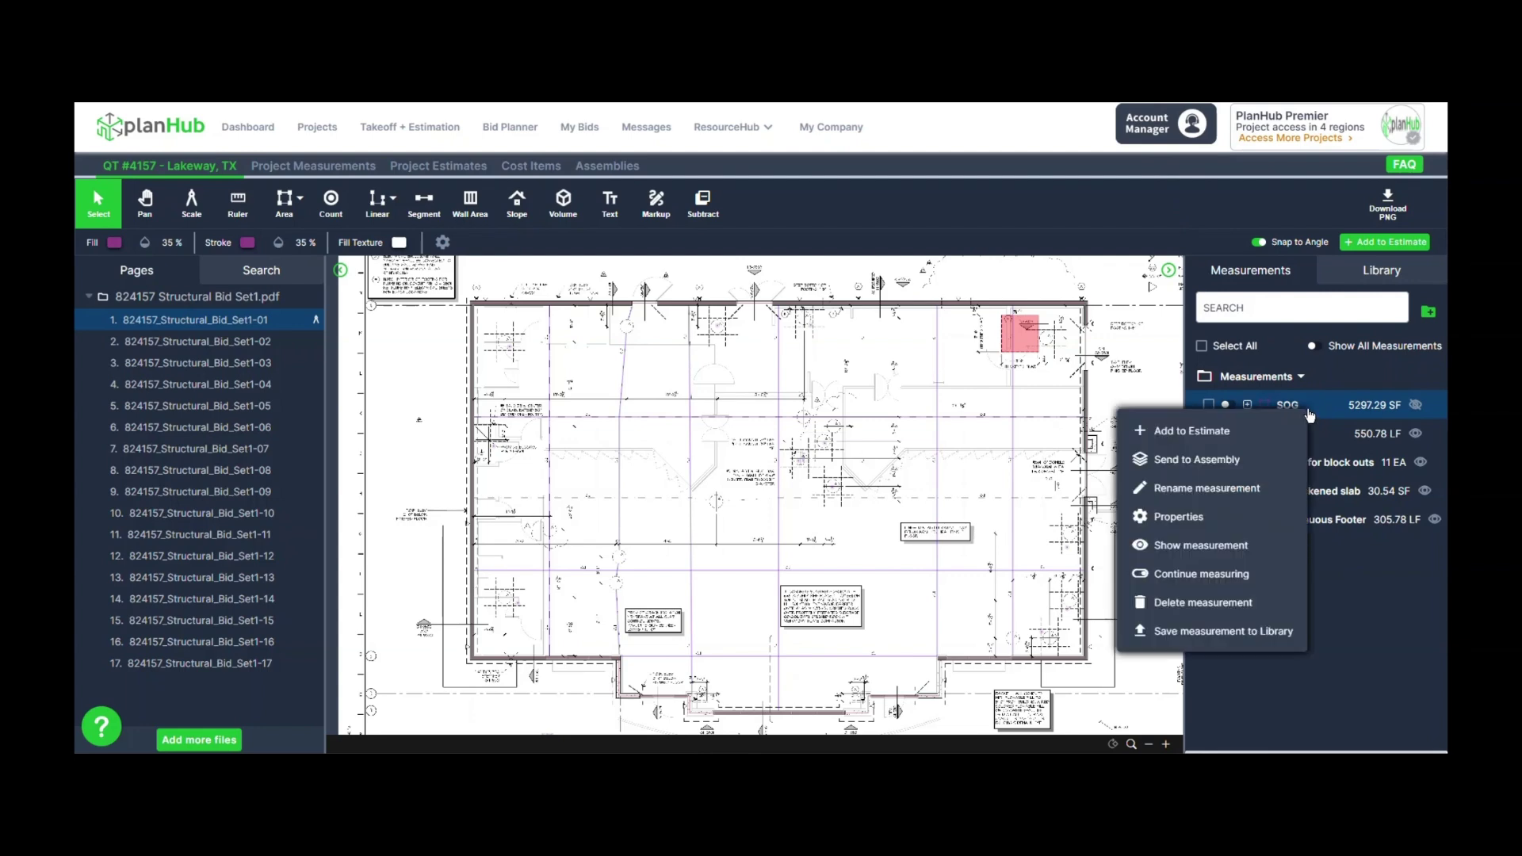
pyautogui.click(1178, 434)
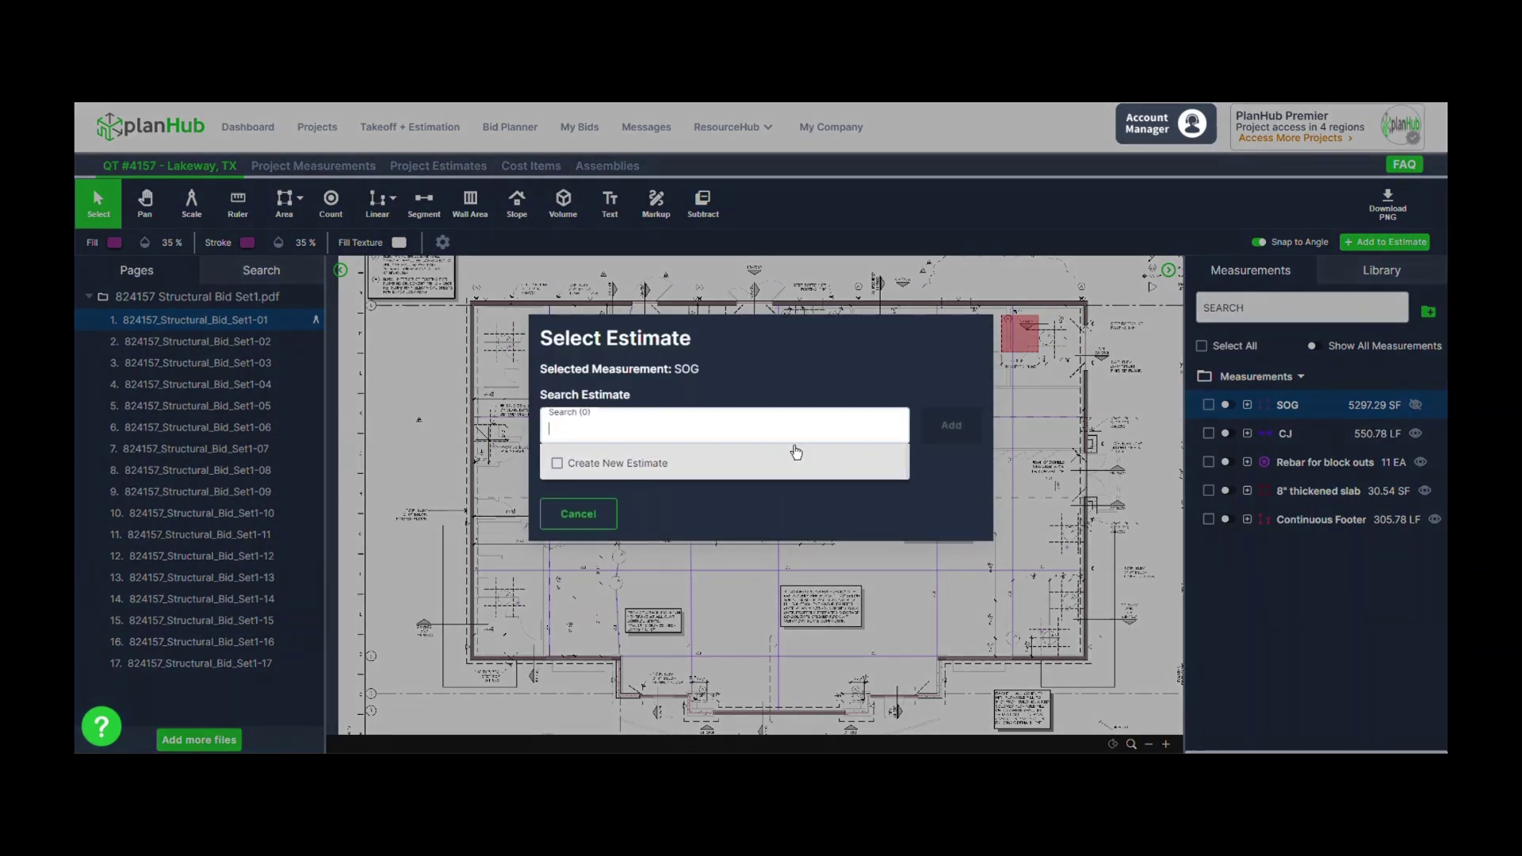
pyautogui.click(559, 465)
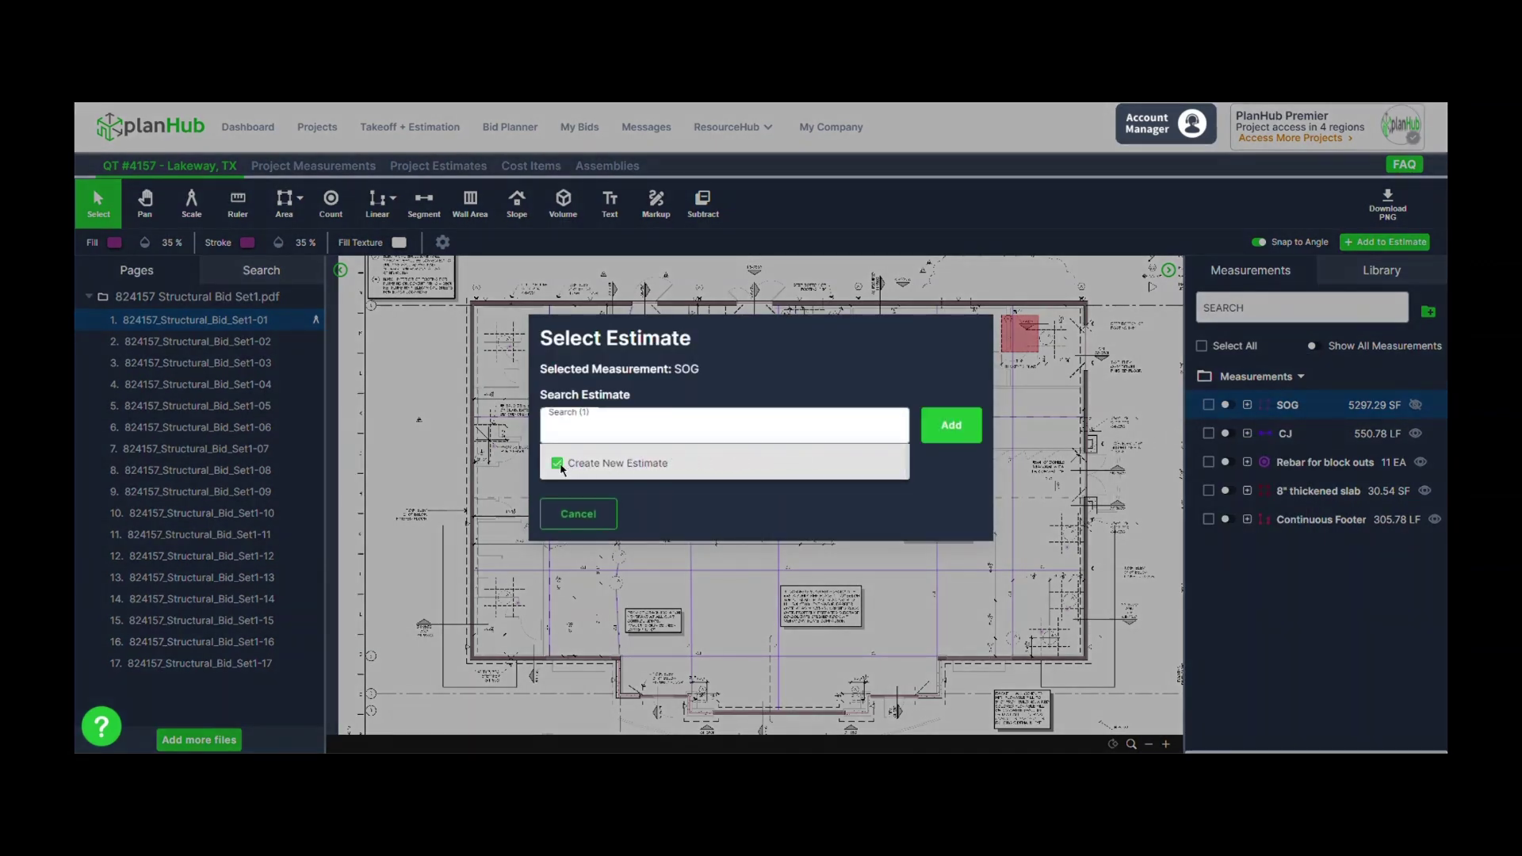
pyautogui.click(934, 432)
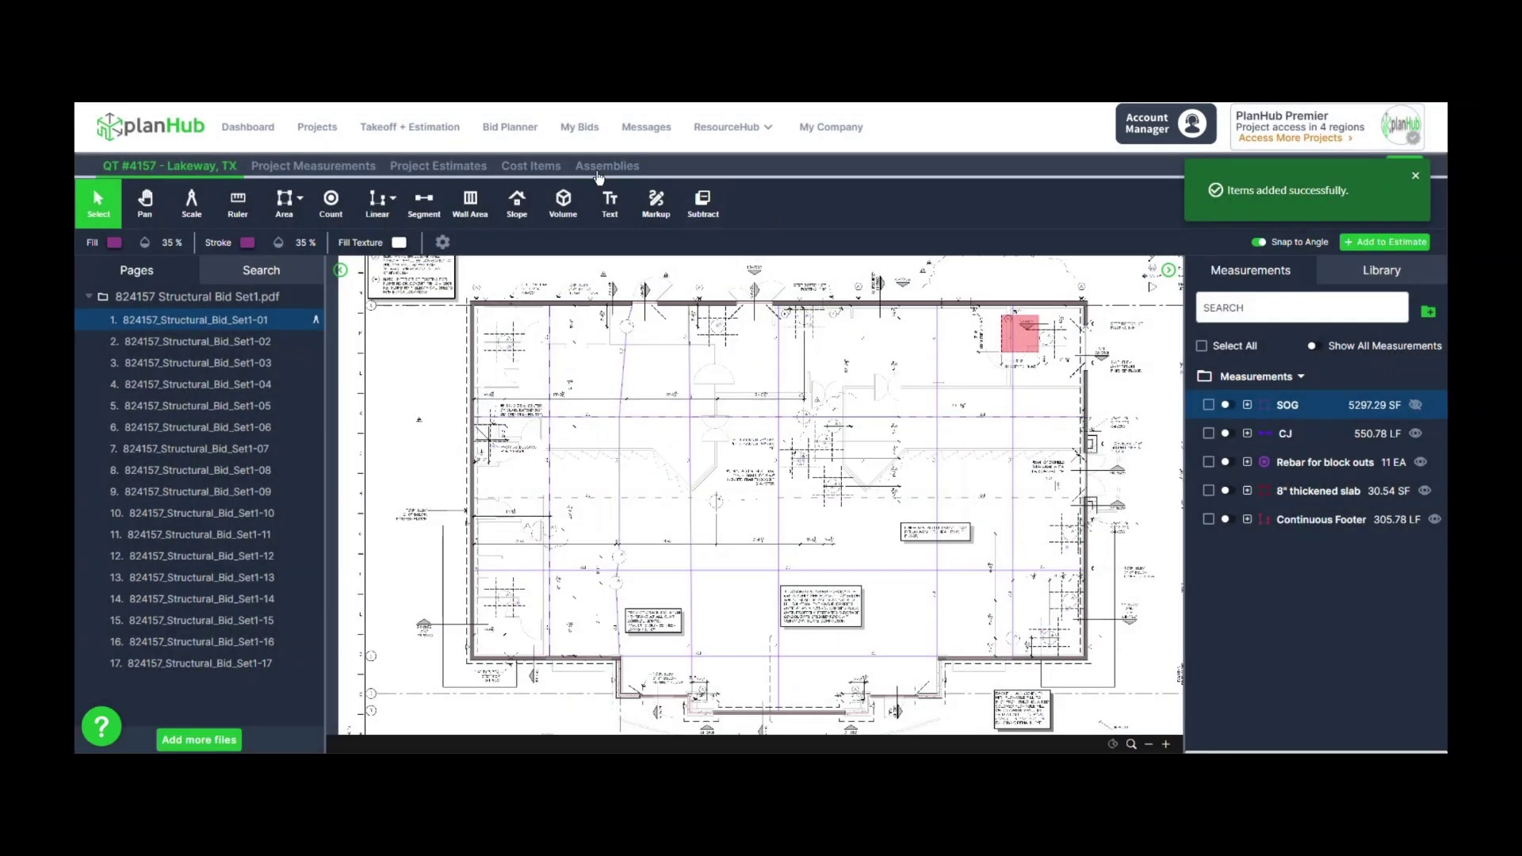
# Delete the linear SOG item from Project Estimate 1 in the project estimates
pyautogui.click(451, 173)
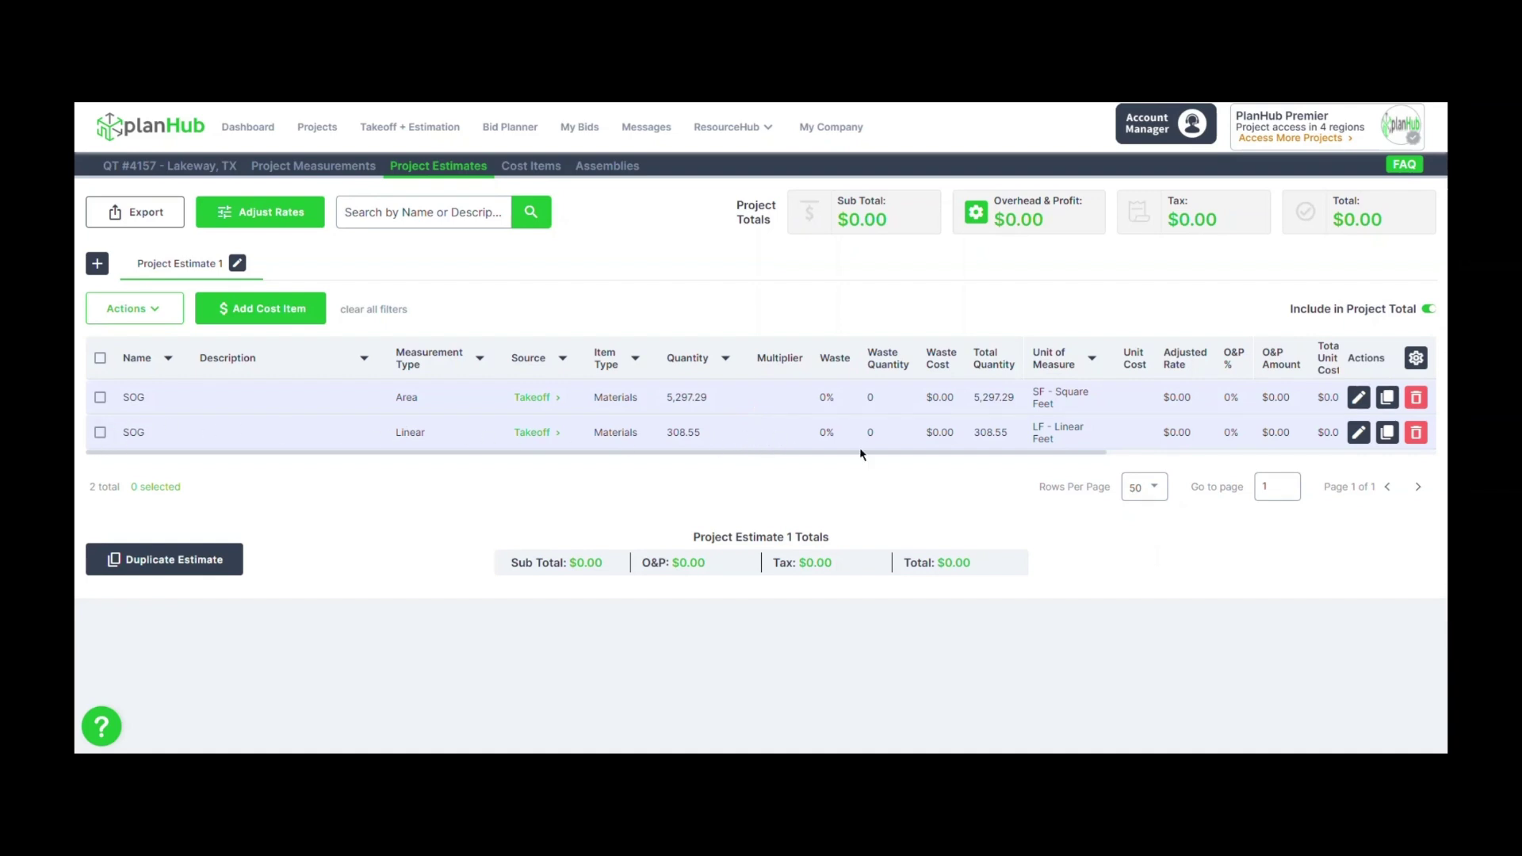
pyautogui.click(1416, 433)
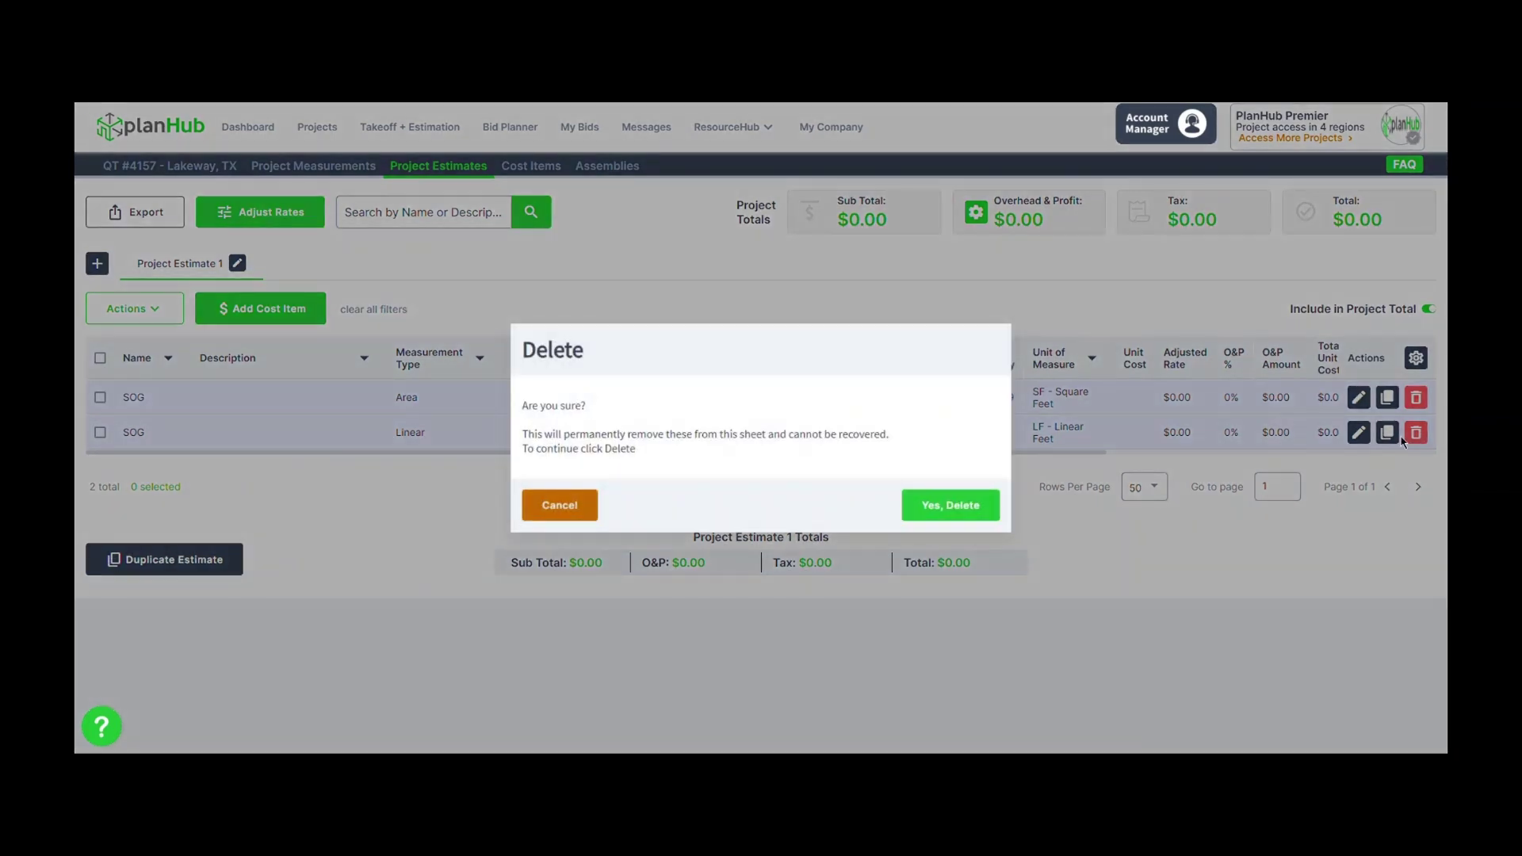
pyautogui.click(951, 509)
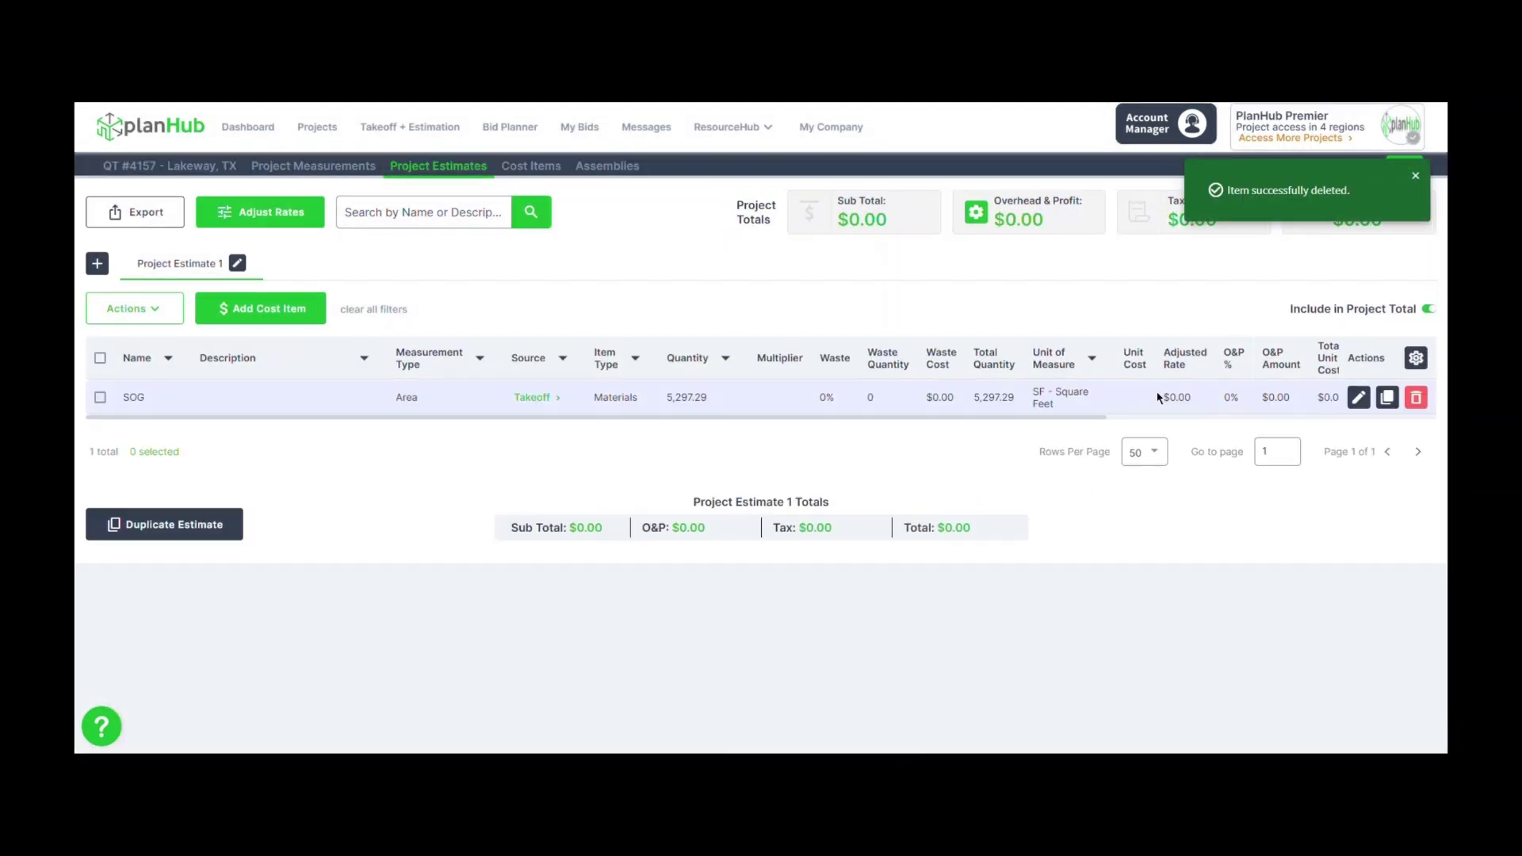
# Set the SOG area item's unit cost to $5.50 and save the row
pyautogui.click(1358, 397)
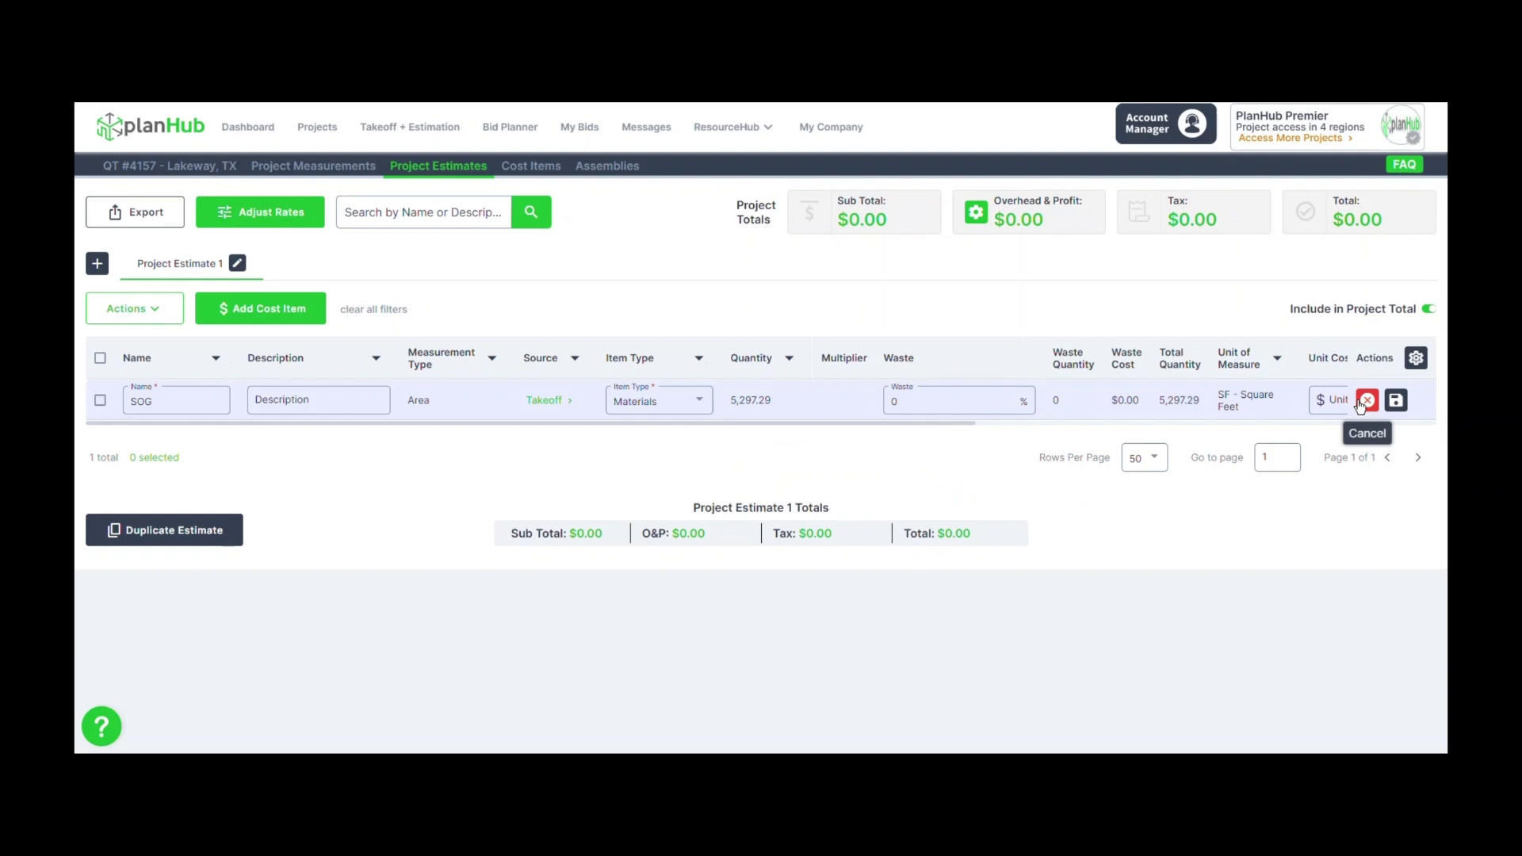
pyautogui.moveTo(955, 422); pyautogui.dragTo(1238, 424)
pyautogui.click(976, 403)
pyautogui.write('5.50')
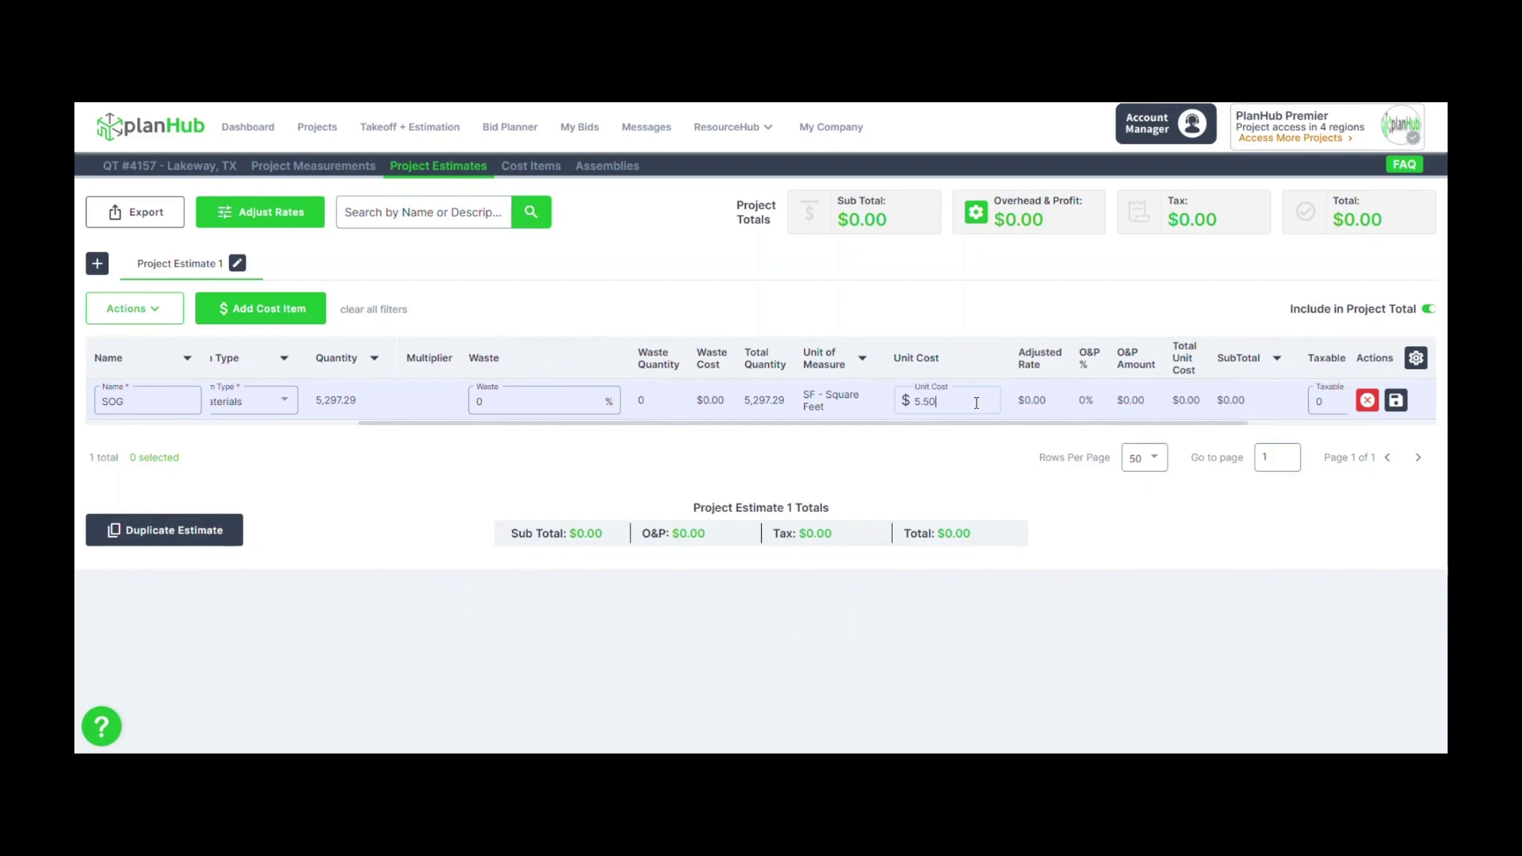
pyautogui.moveTo(1033, 426); pyautogui.dragTo(1233, 425)
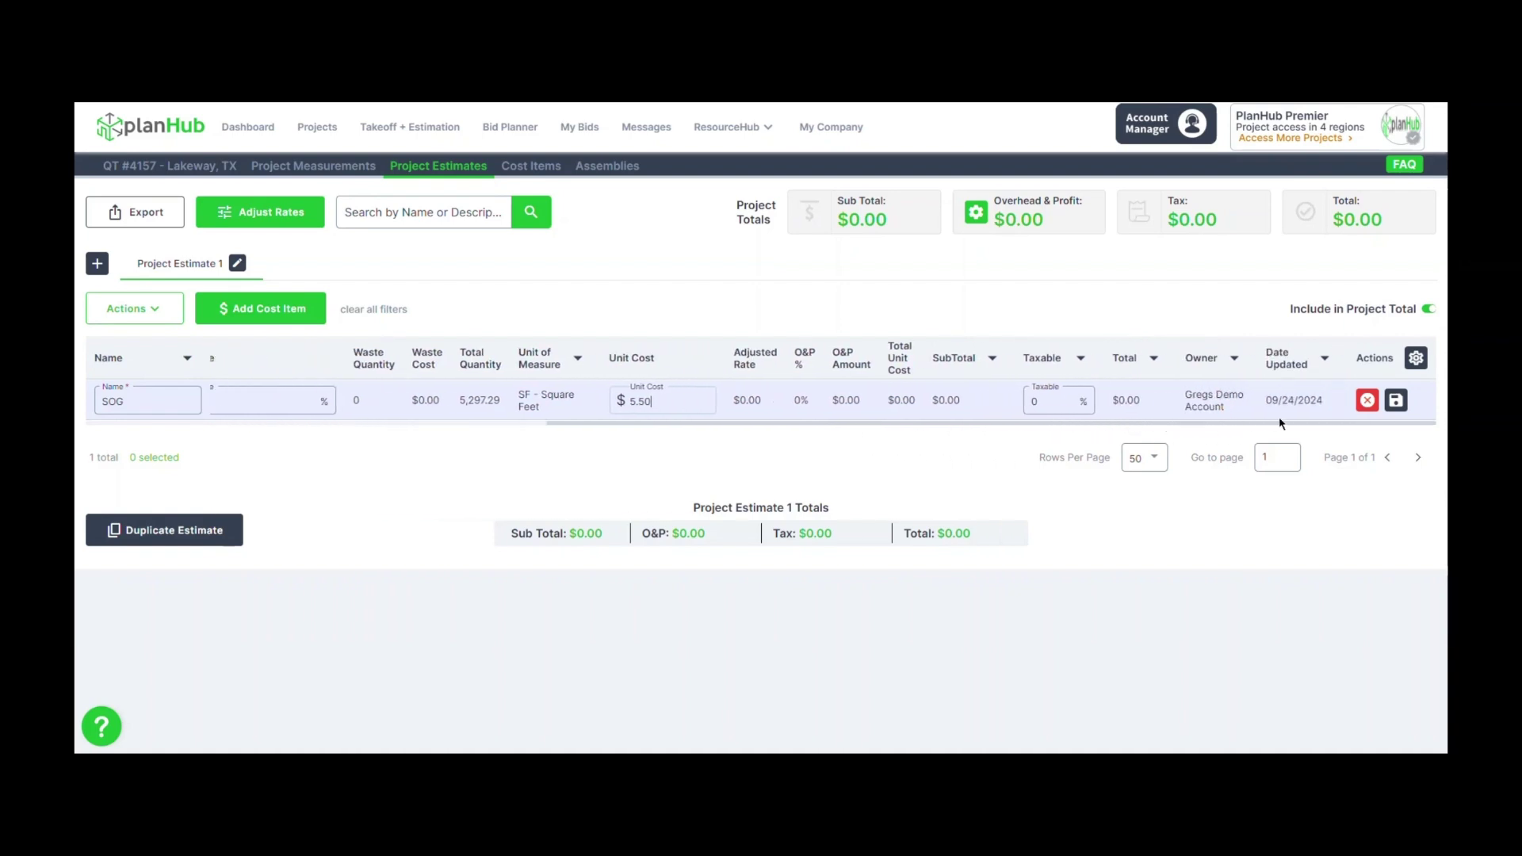
pyautogui.click(1395, 401)
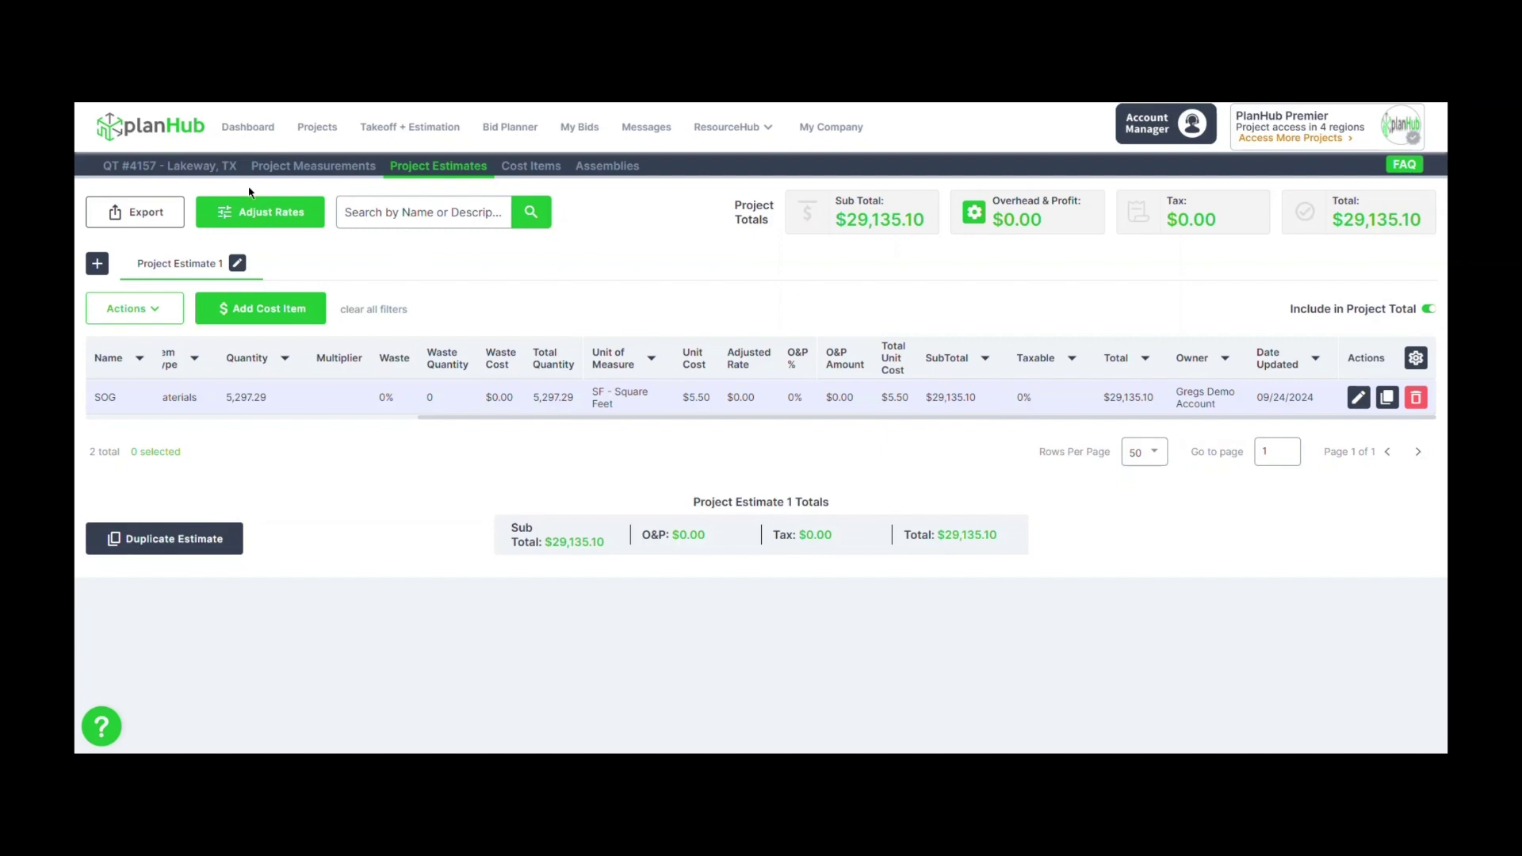
# Go back to the plan takeoff and add the 8" thickened slab measurement to Project Estimate 1
pyautogui.click(212, 165)
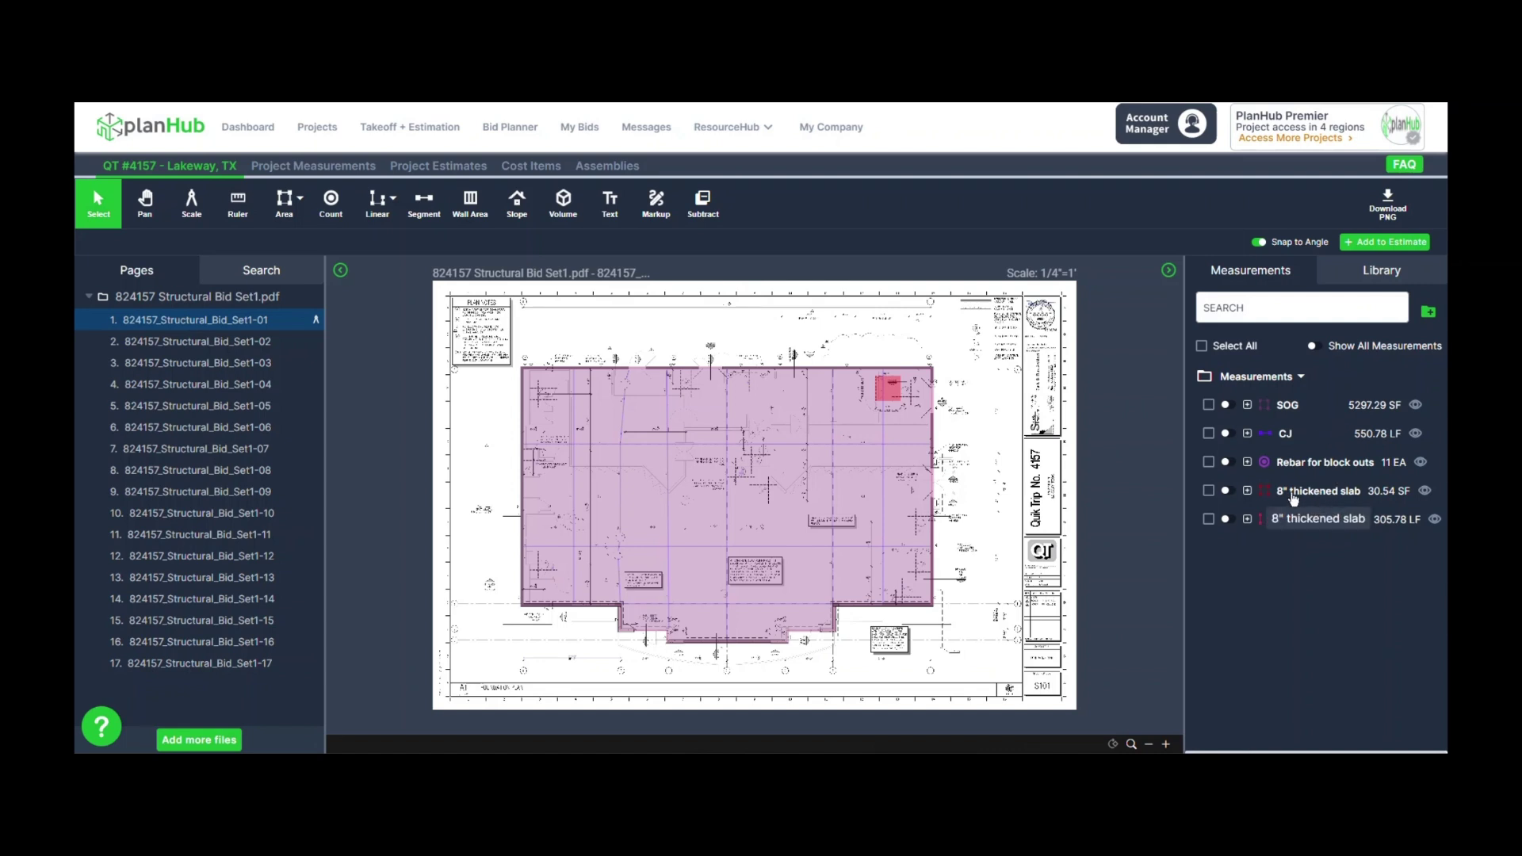
pyautogui.rightClick(1294, 497)
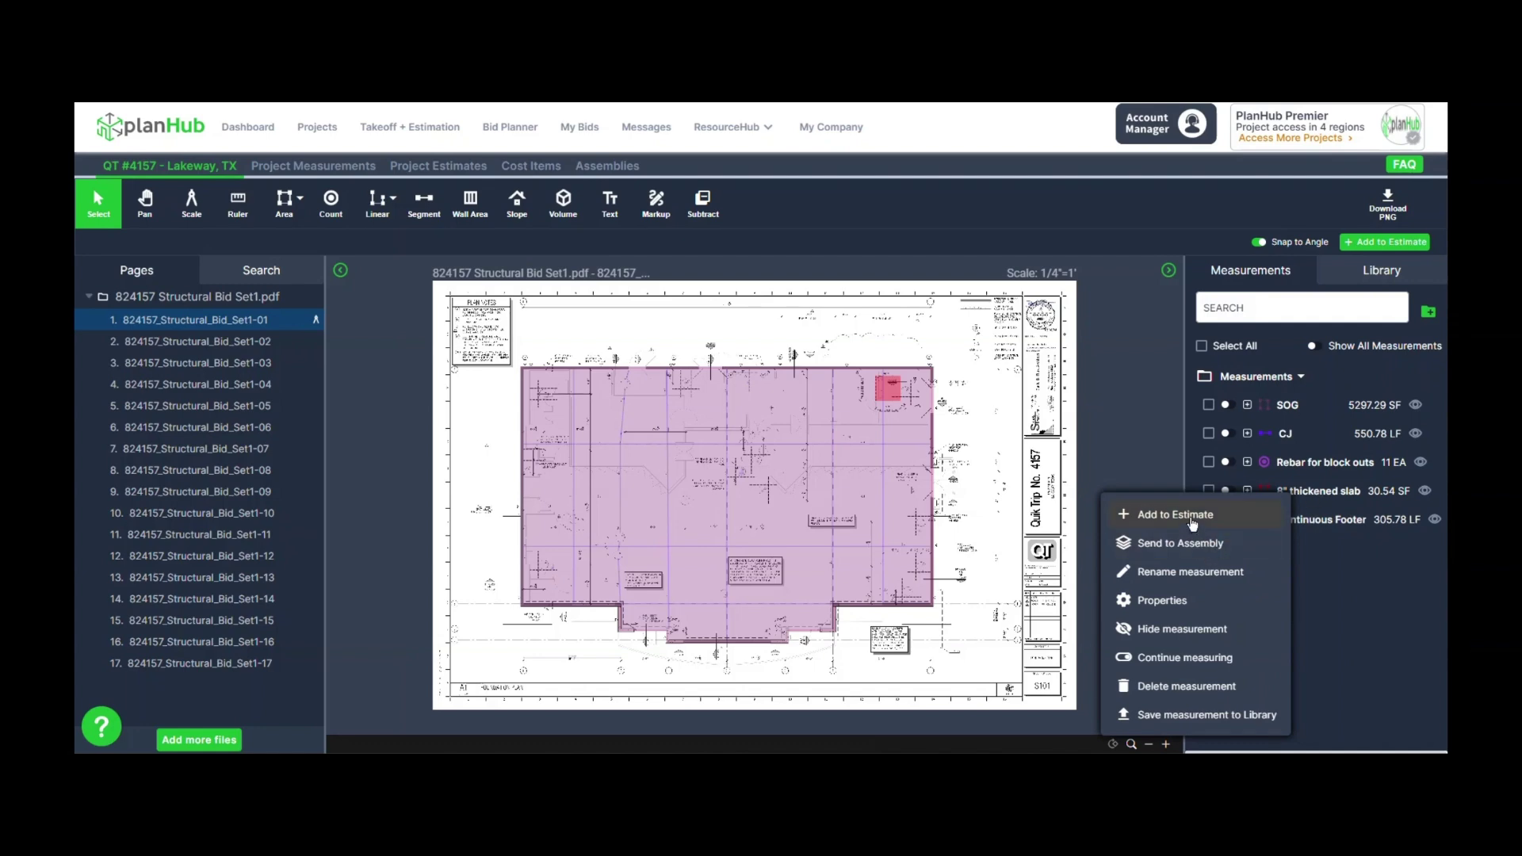
pyautogui.click(1193, 517)
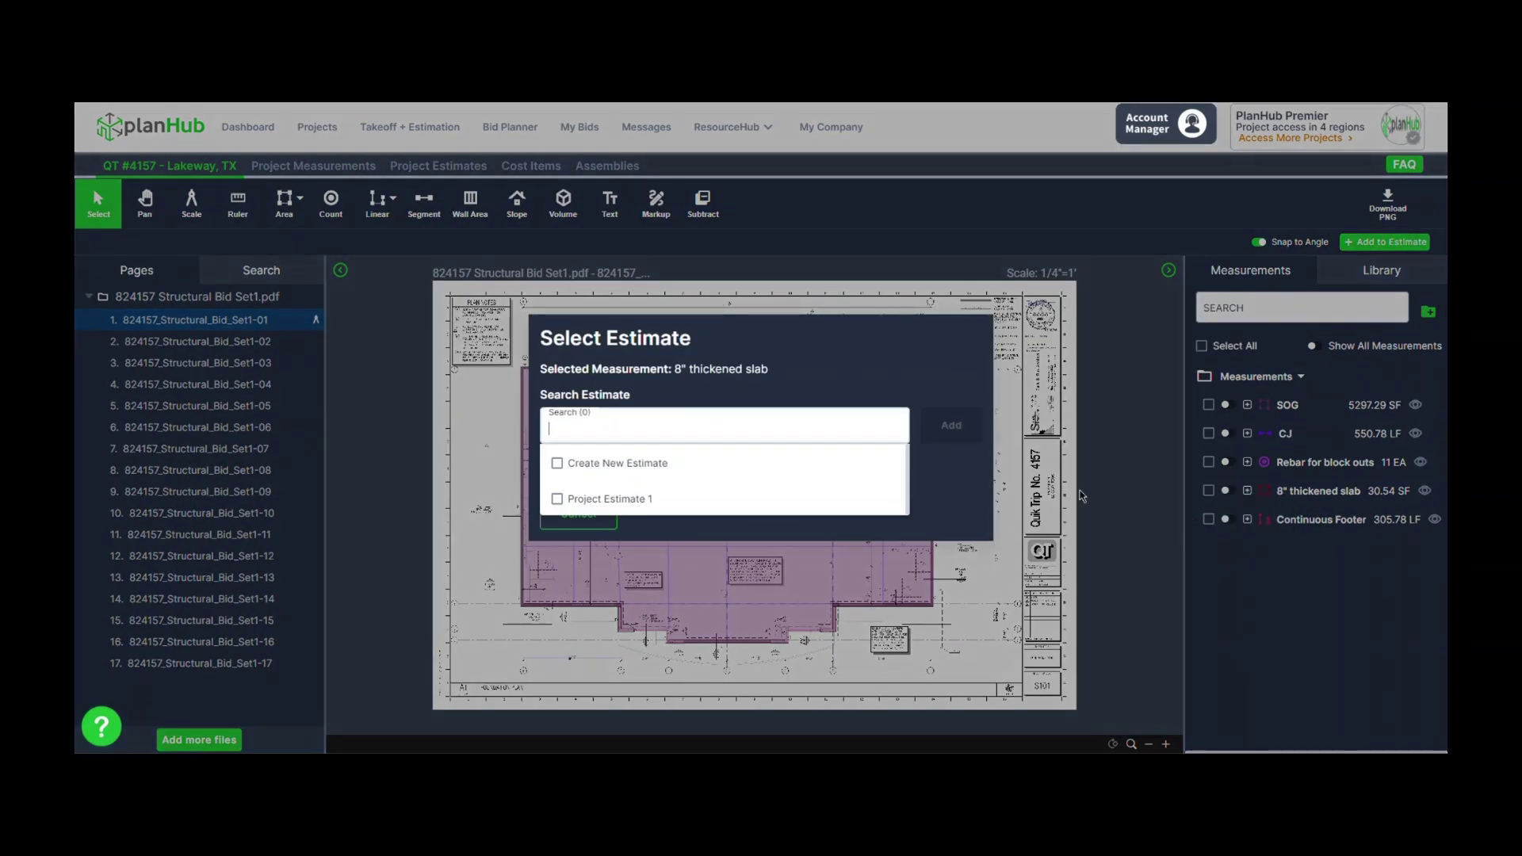
pyautogui.click(576, 504)
pyautogui.click(954, 436)
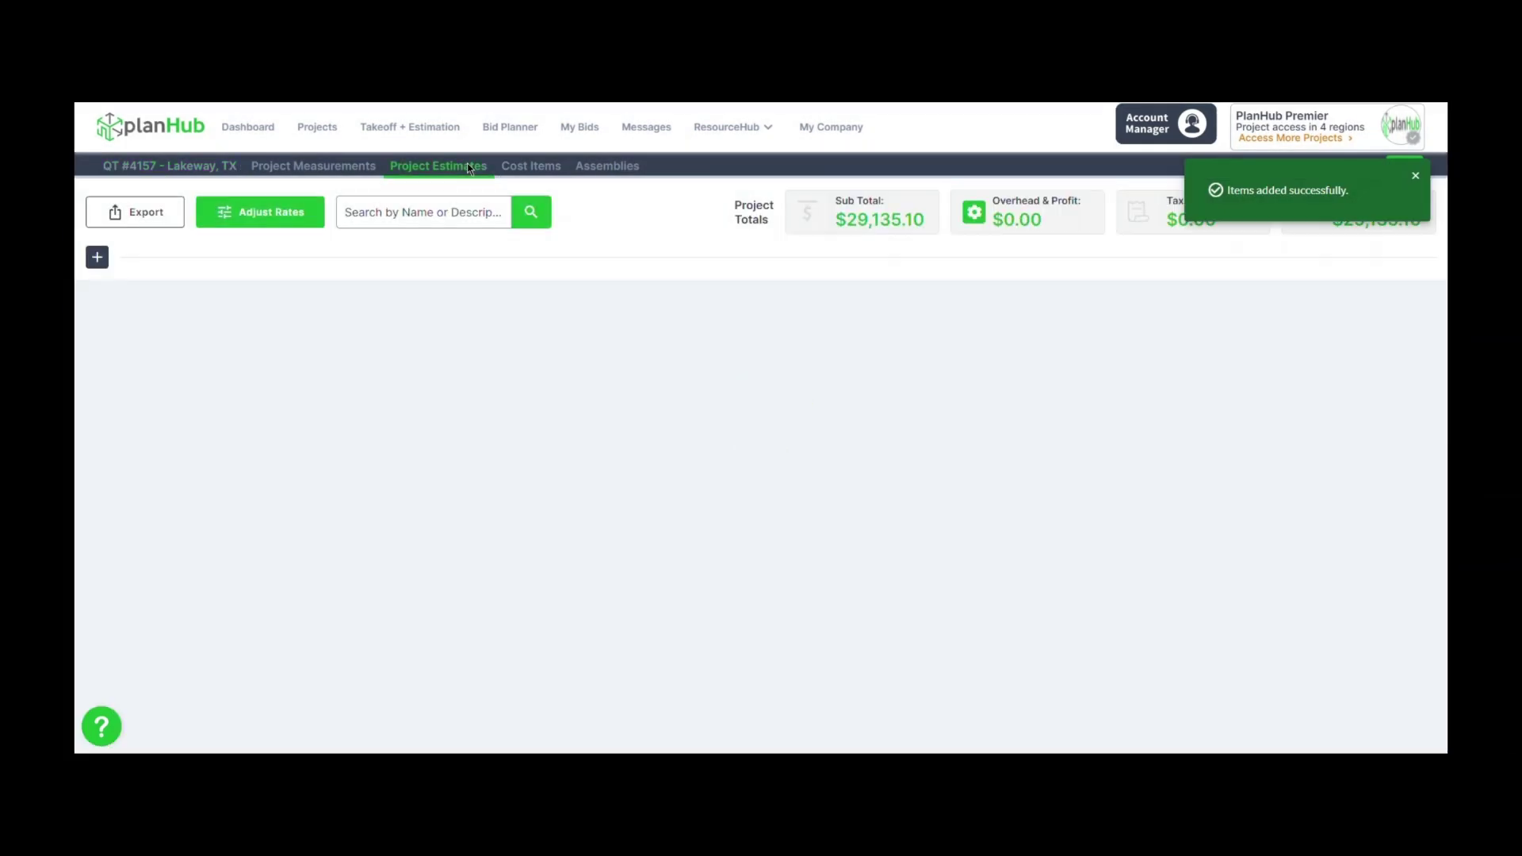
# Delete the linear 8" thickened slab item from Project Estimate 1 in the project estimates
pyautogui.click(469, 166)
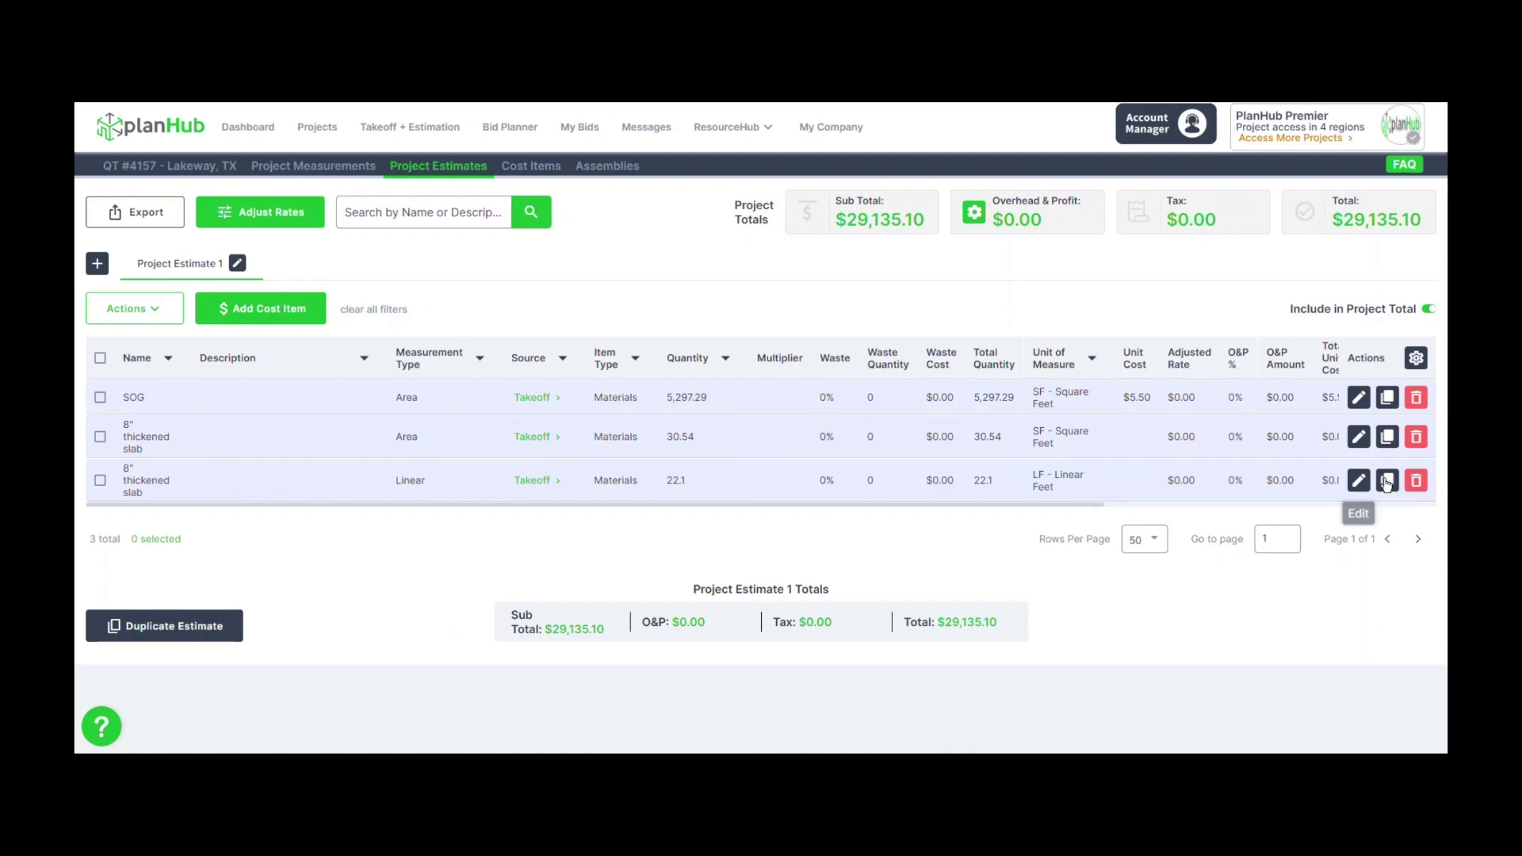
pyautogui.click(1417, 480)
pyautogui.click(981, 509)
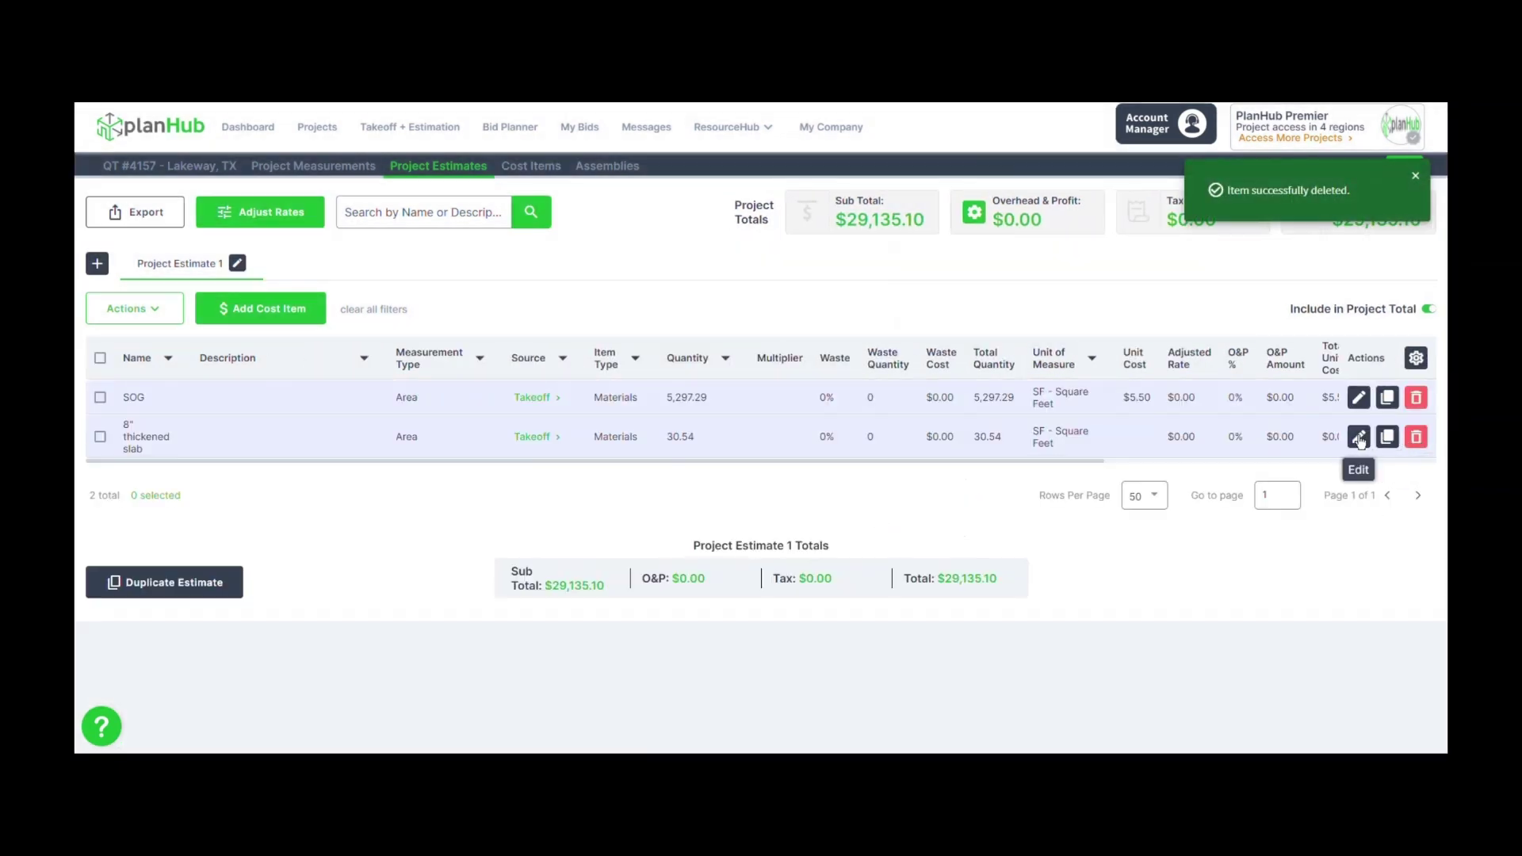
# Set the 8" thickened slab area item's unit cost to $7.00, save the row, and return to the plan takeoff
pyautogui.click(1359, 439)
pyautogui.moveTo(931, 458); pyautogui.dragTo(1153, 466)
pyautogui.click(1078, 441)
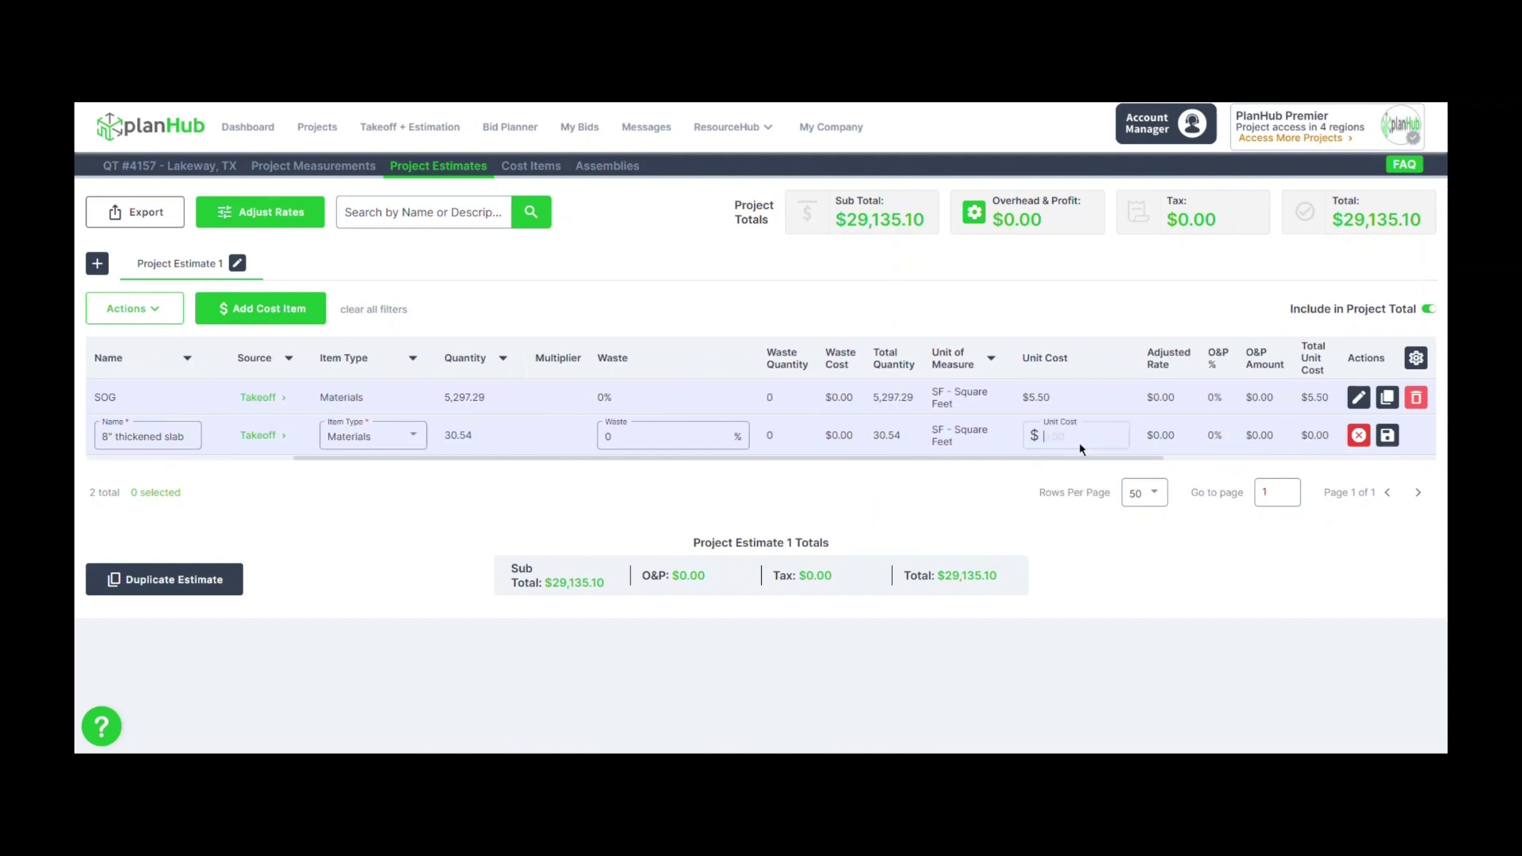
pyautogui.write('7.0')
pyautogui.click(1388, 437)
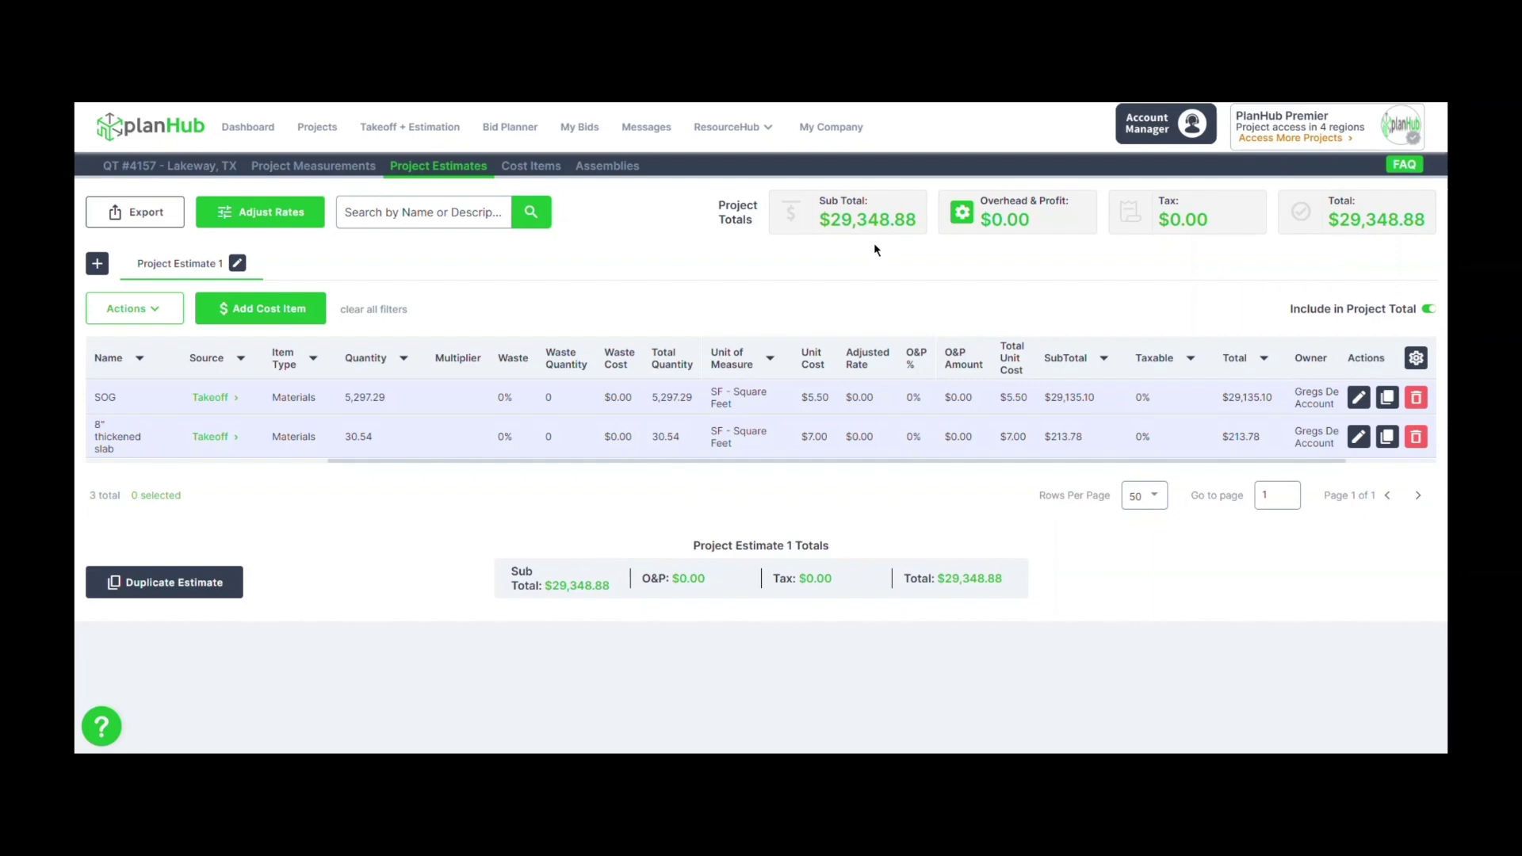
pyautogui.click(220, 169)
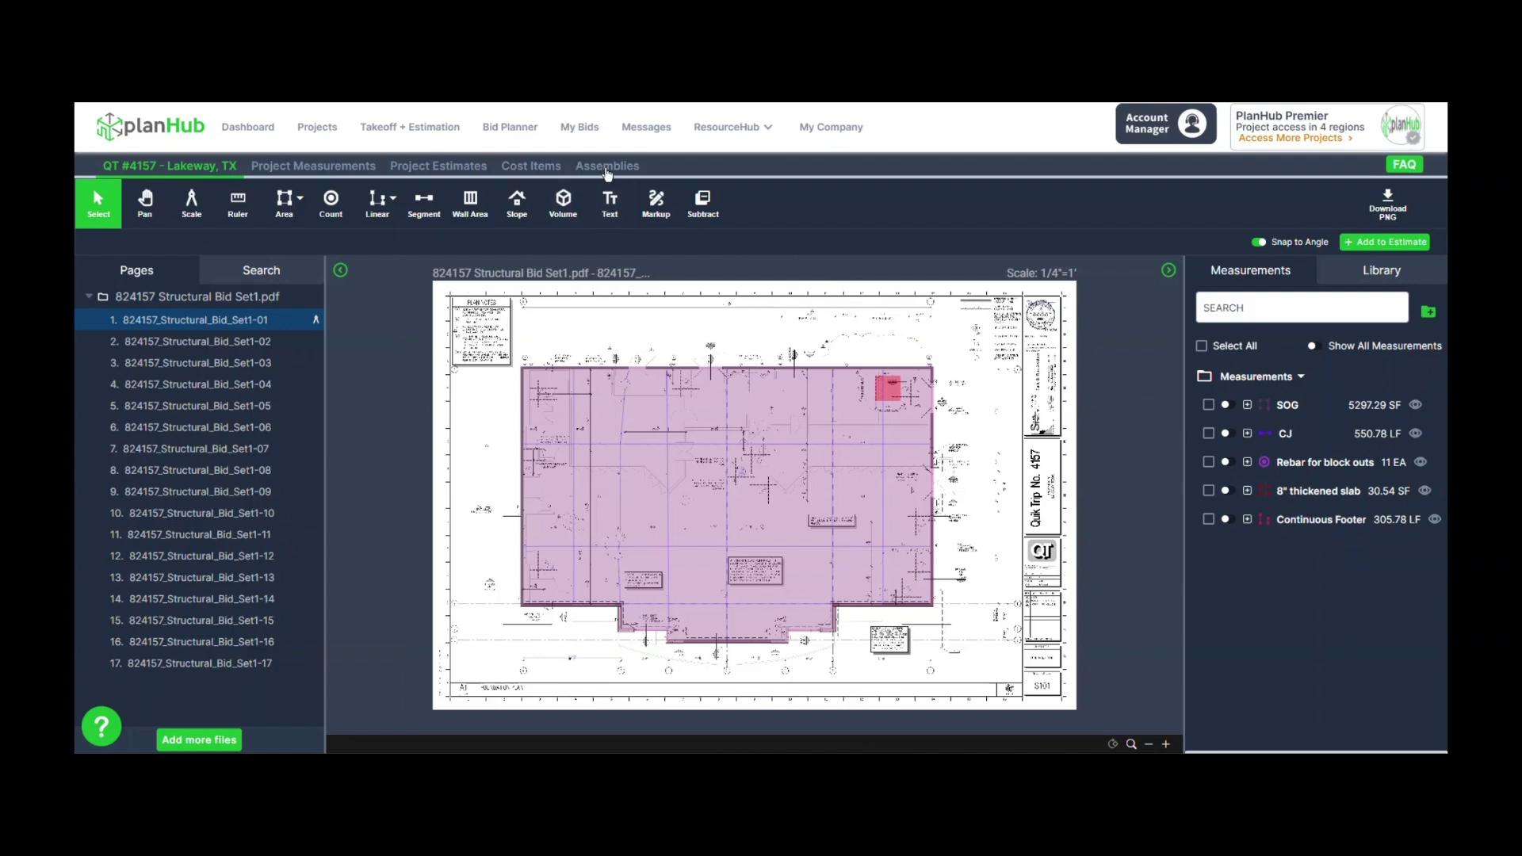
# Create a new assembly named "Continuous Footer with #6 Rebar" with the Linear measurement type
pyautogui.click(608, 168)
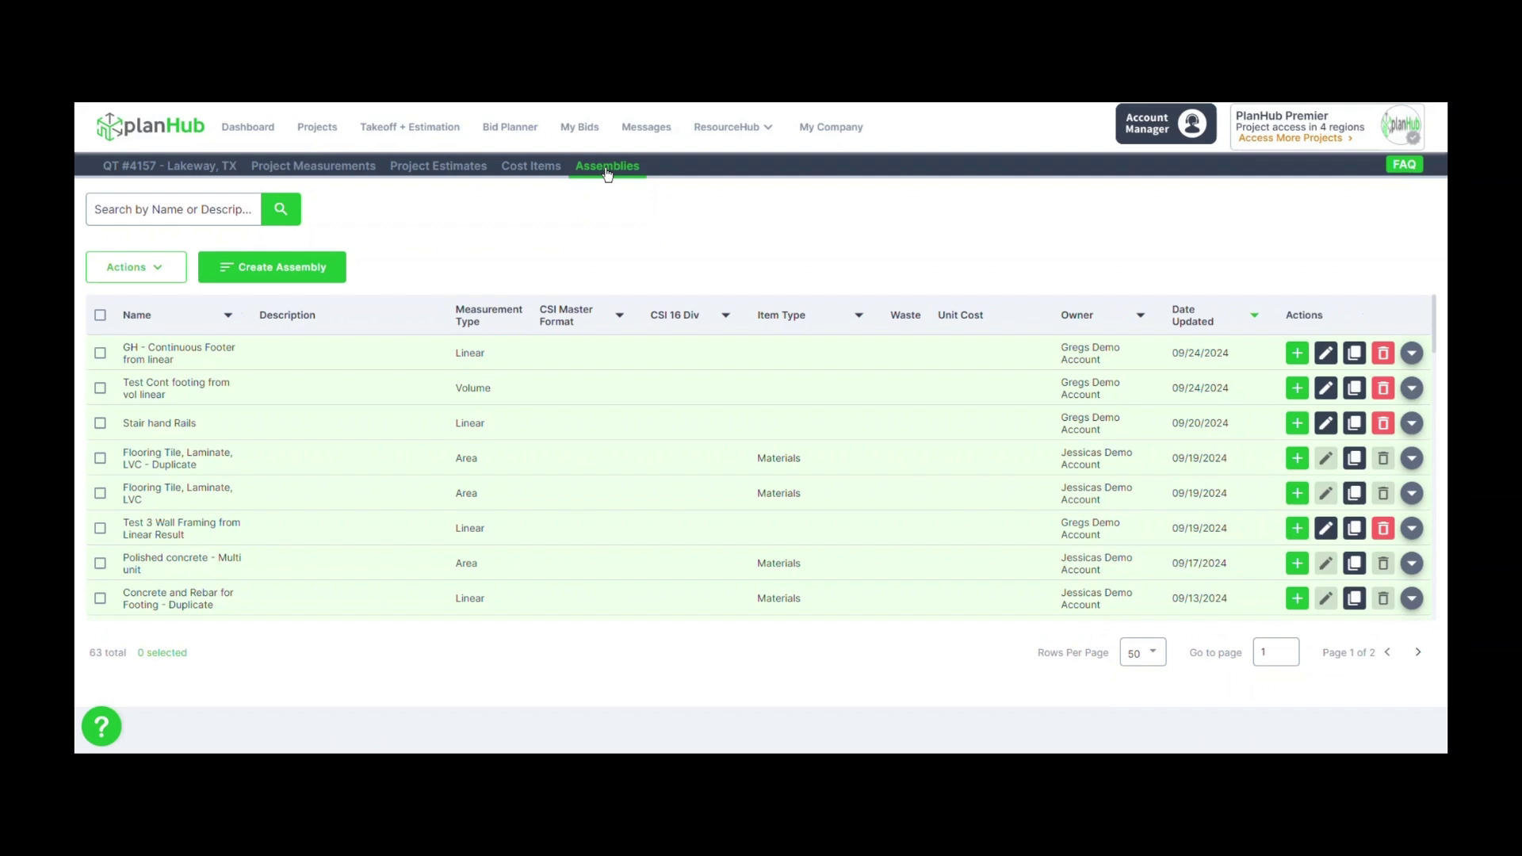
pyautogui.click(298, 270)
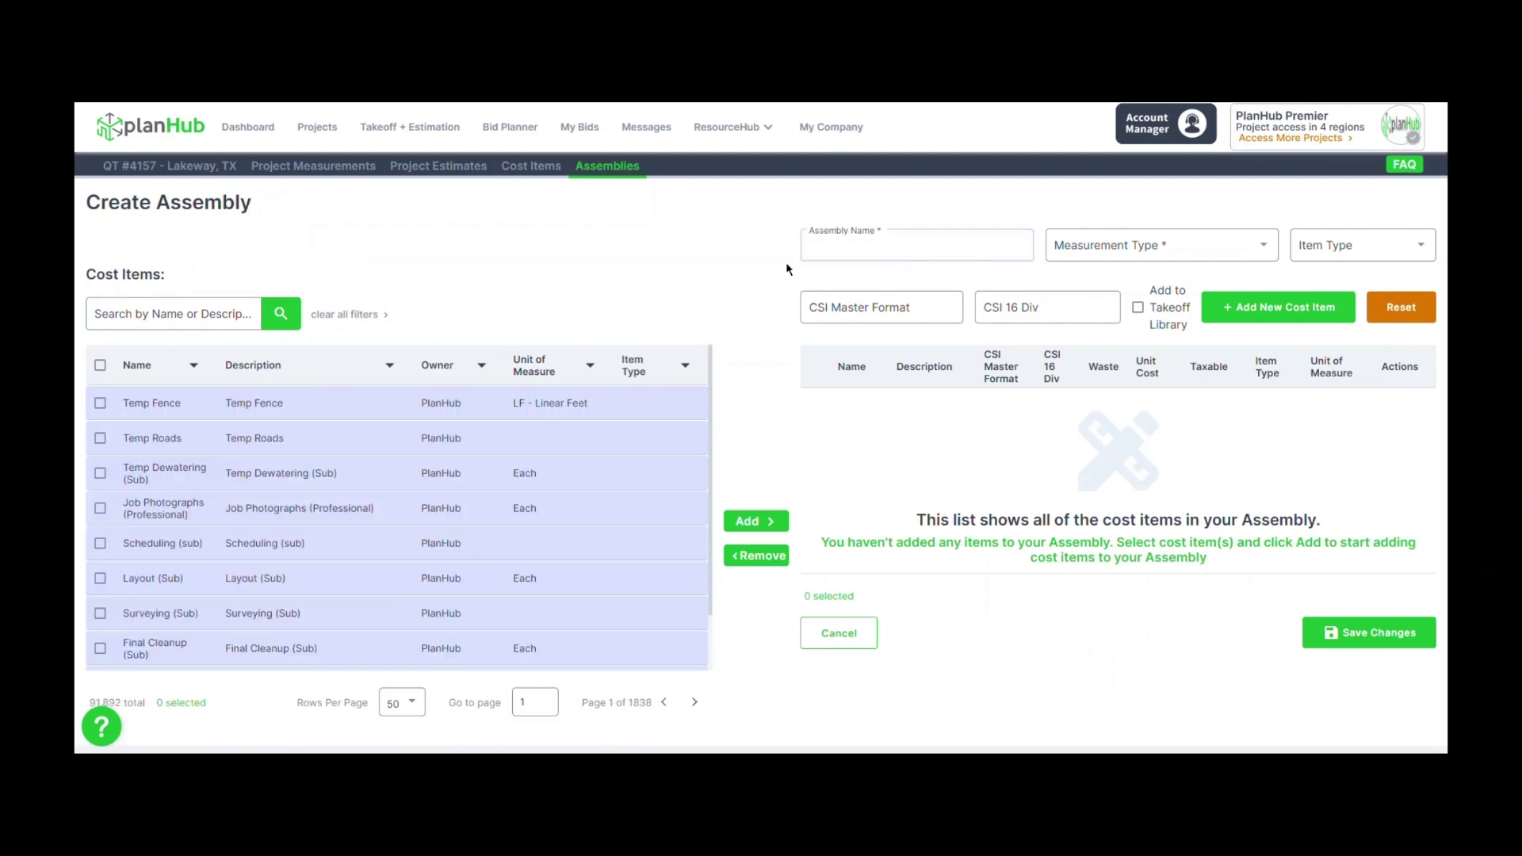
pyautogui.write('Continuous Footer with #6 Rebar')
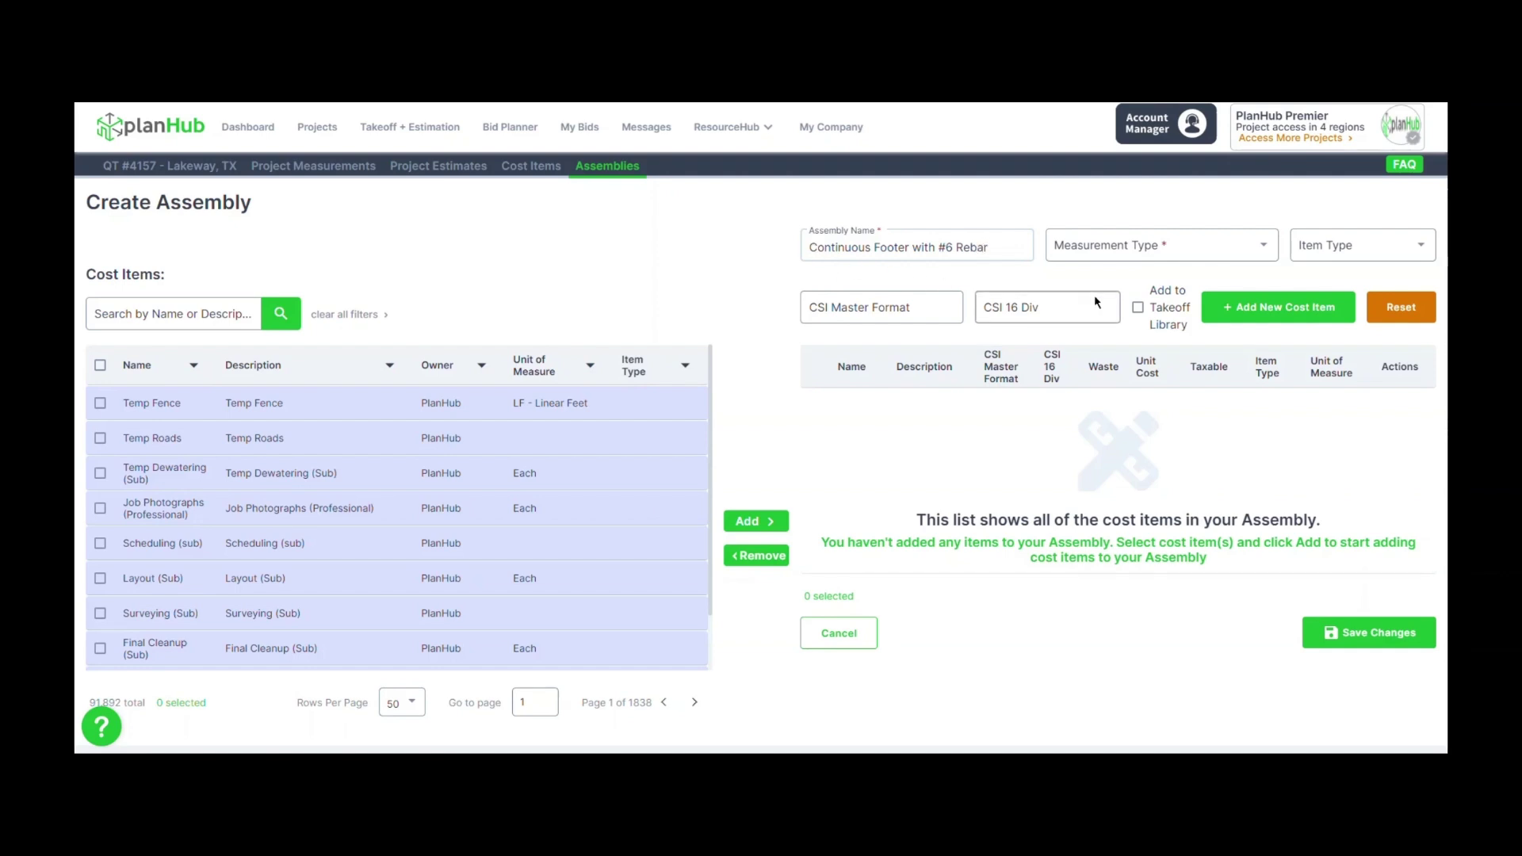
pyautogui.click(1274, 252)
pyautogui.click(1173, 276)
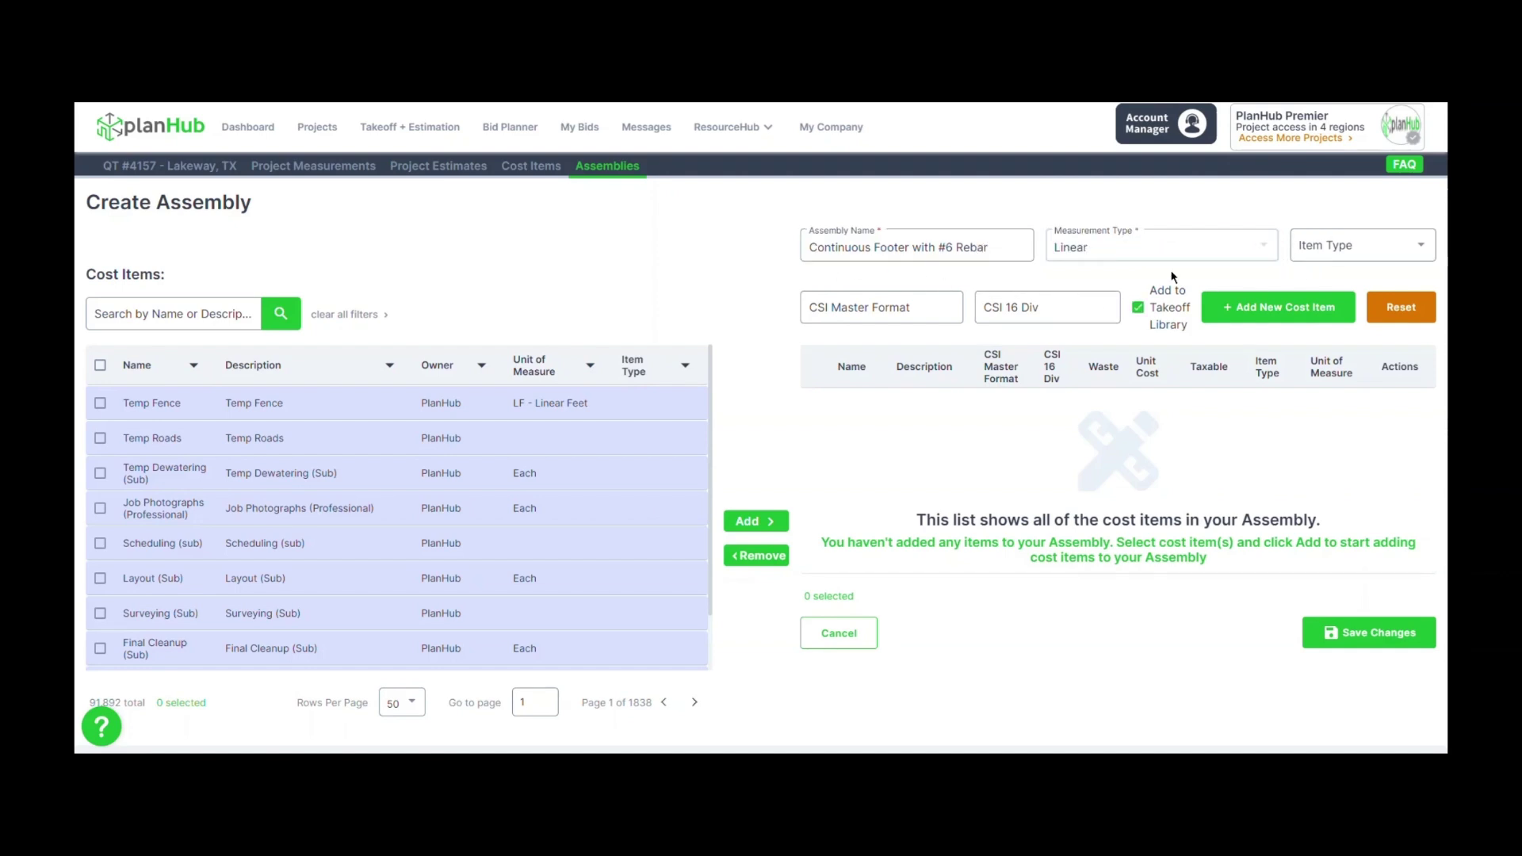
pyautogui.click(1151, 252)
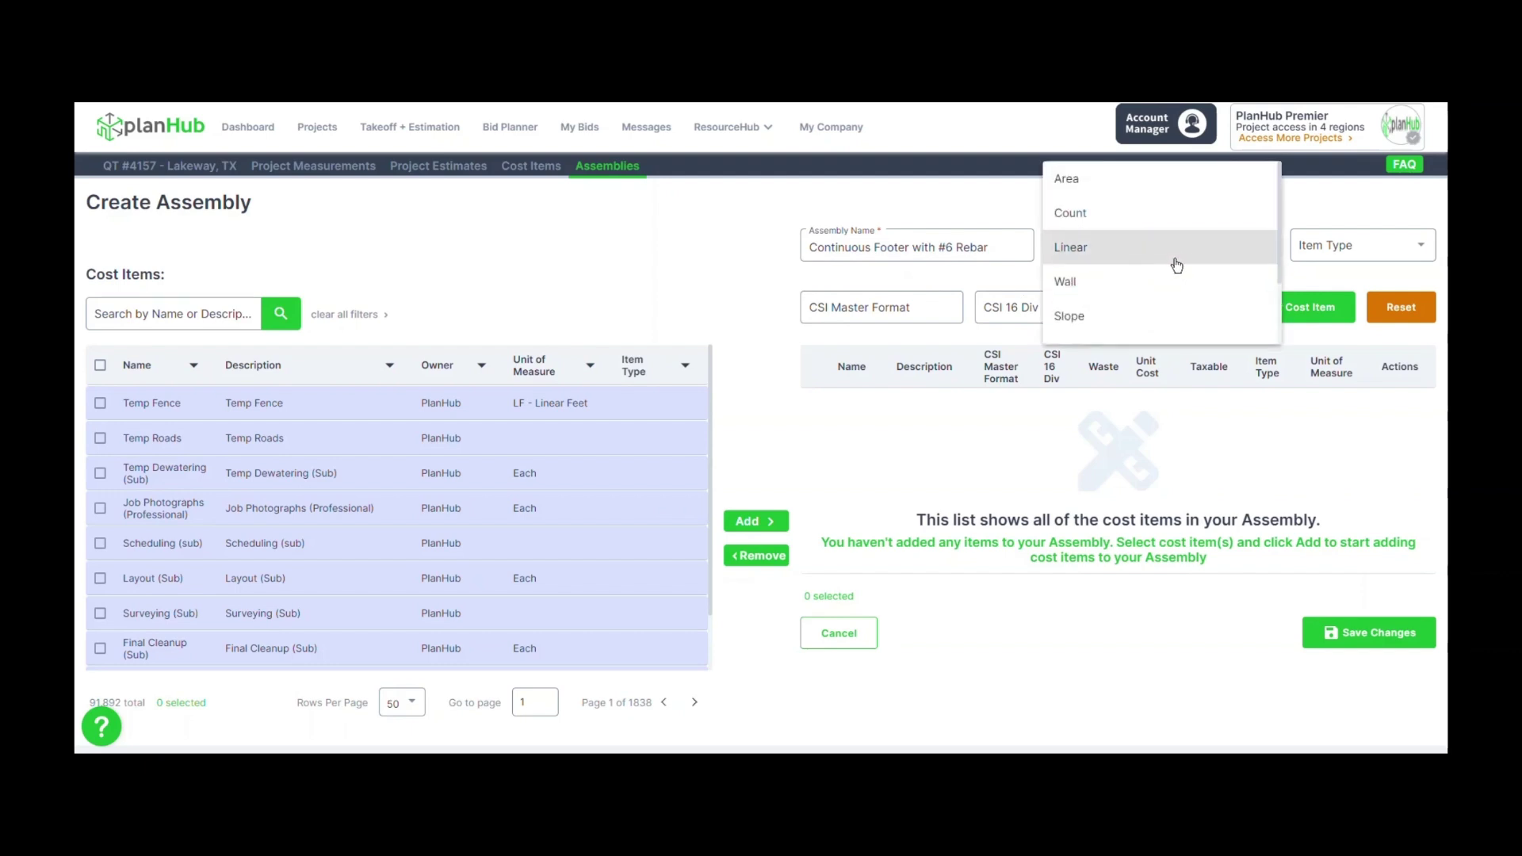
pyautogui.click(1107, 252)
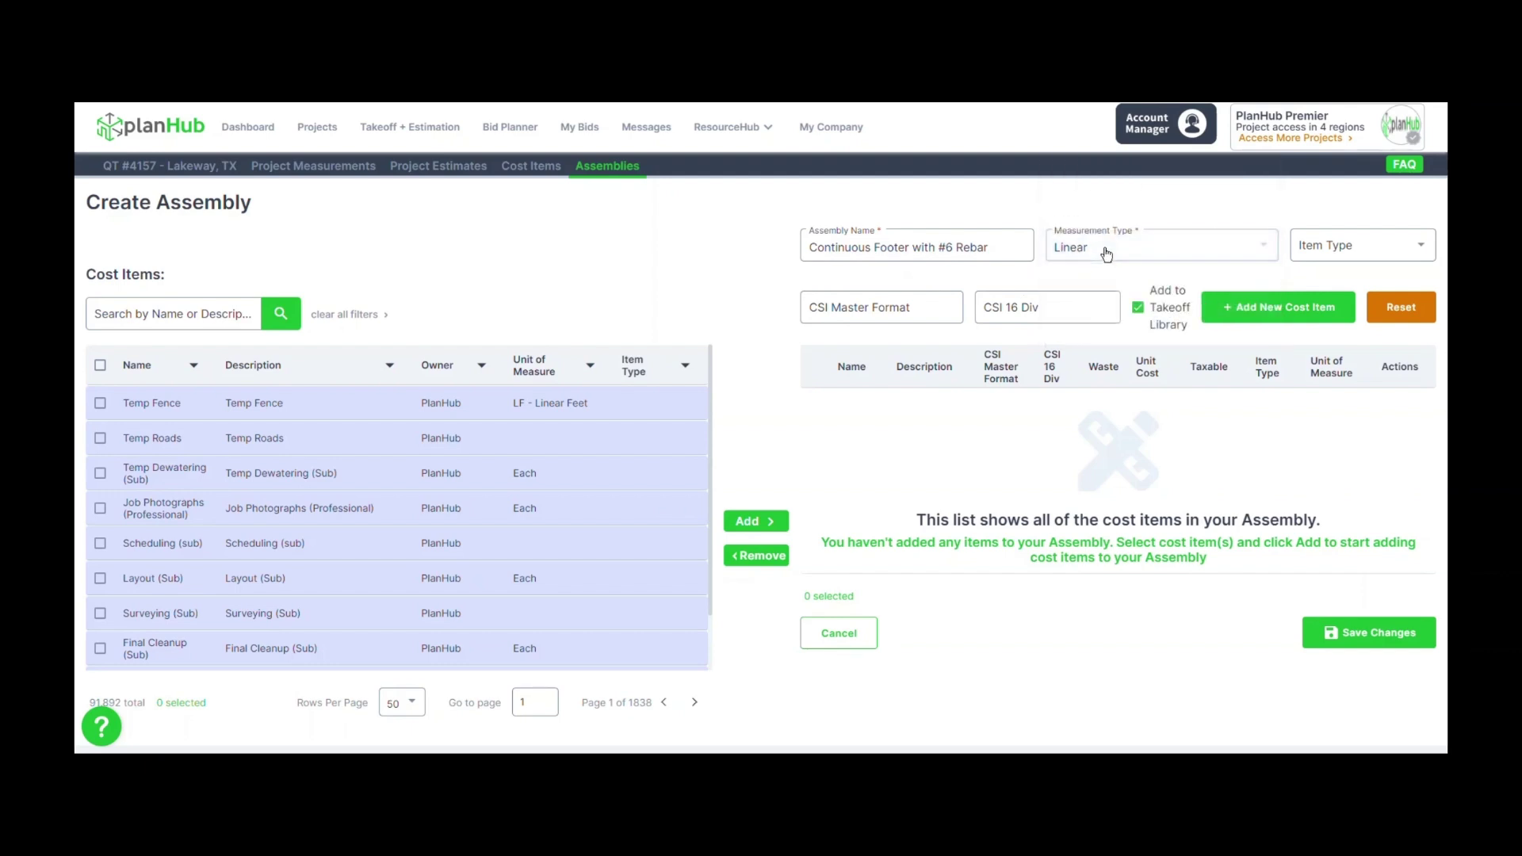
# Add a new cost item named "#6 Rebar" to the assembly with a unit cost of $0.65
pyautogui.click(1270, 309)
pyautogui.click(912, 408)
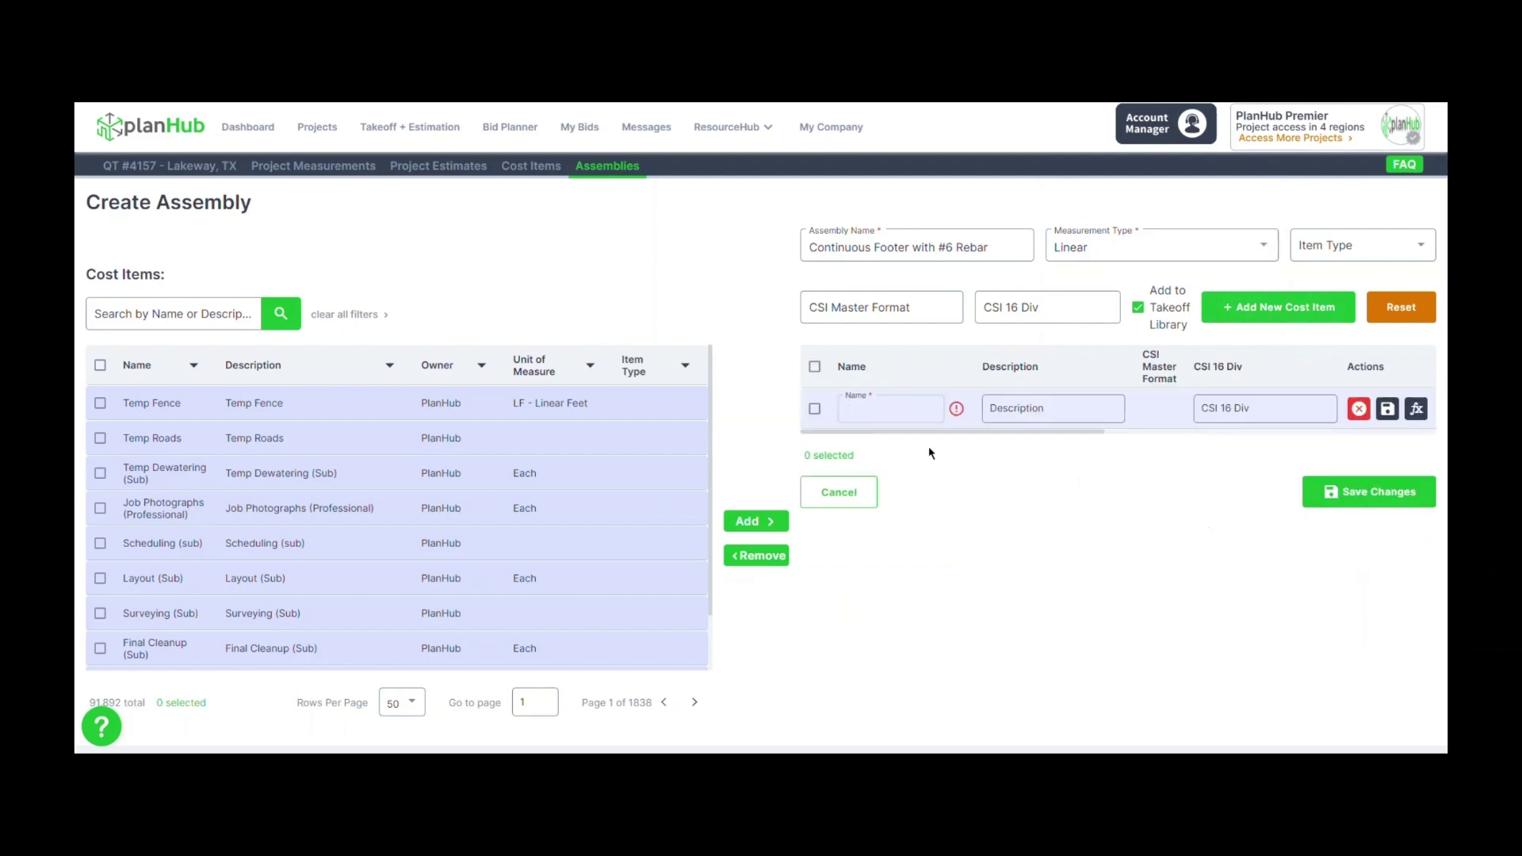
pyautogui.write('#6 Rebar')
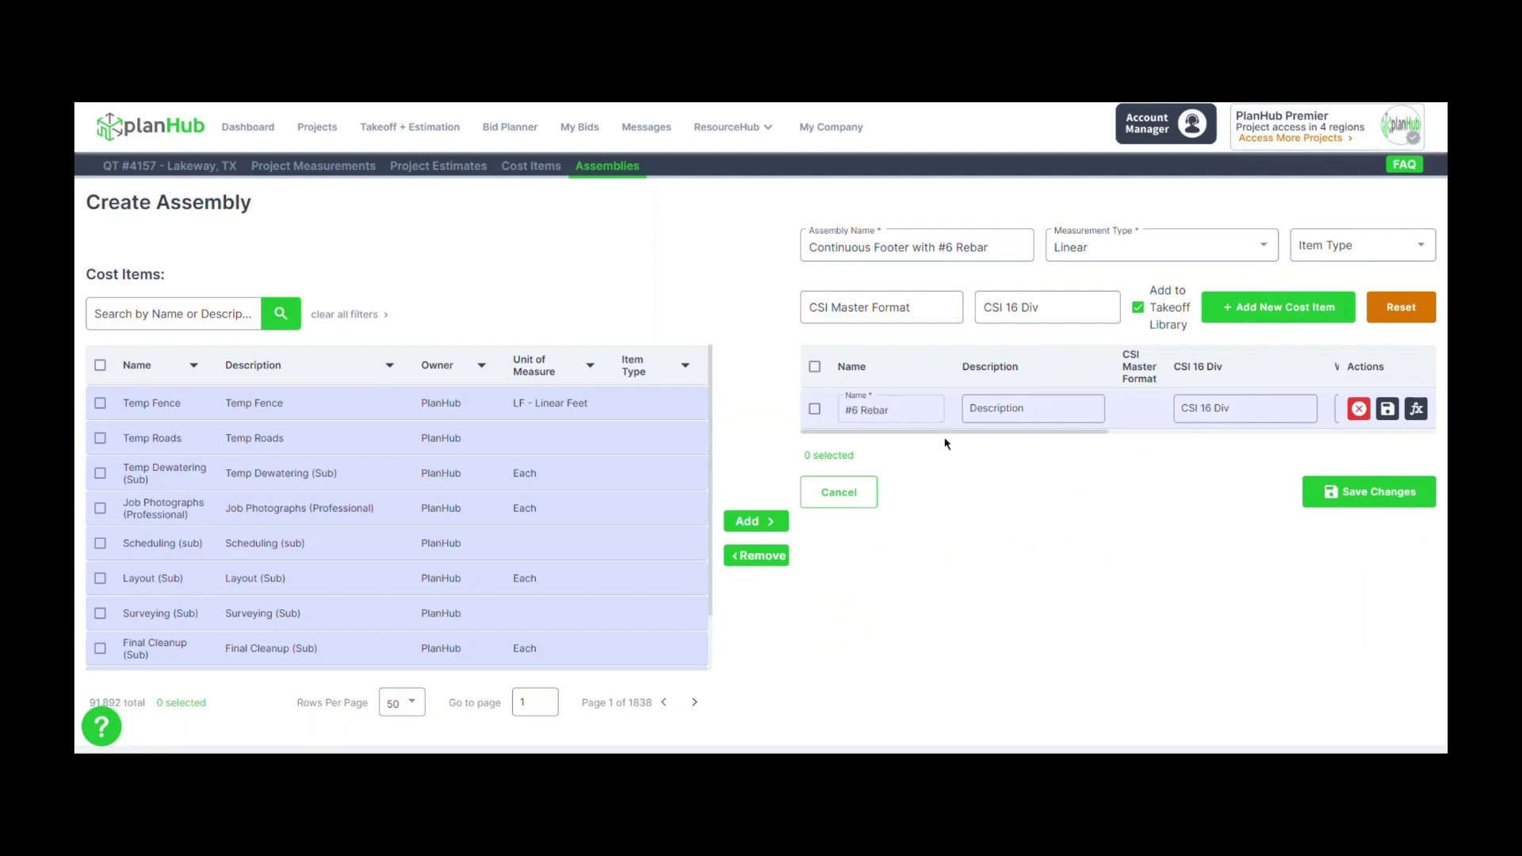
pyautogui.moveTo(946, 432); pyautogui.dragTo(968, 435)
pyautogui.moveTo(978, 432); pyautogui.dragTo(1179, 435)
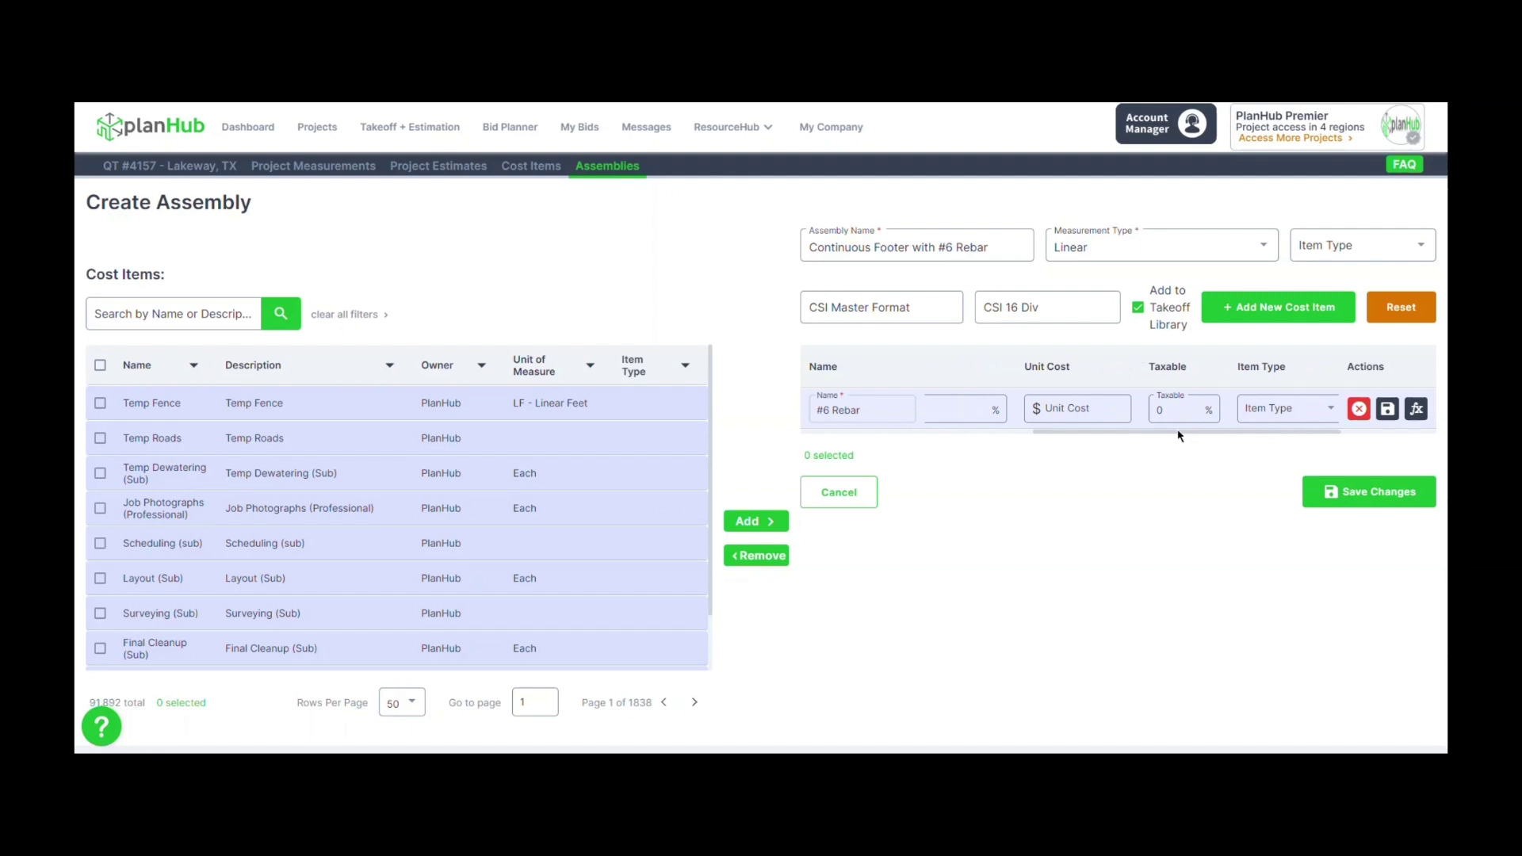
pyautogui.click(1082, 409)
pyautogui.write('0.65')
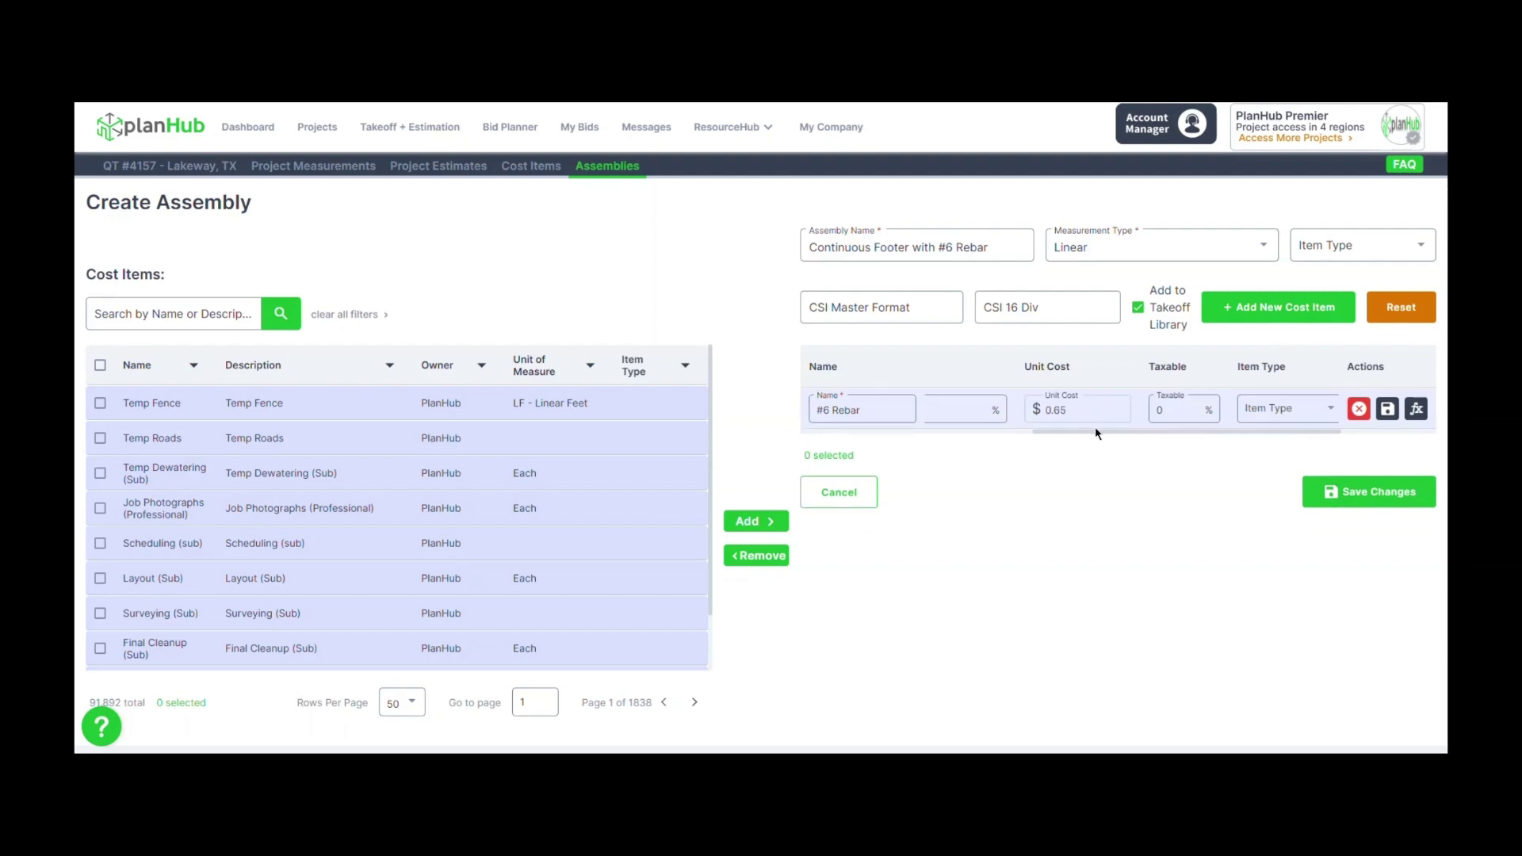
# Set the #6 Rebar item's type to Materials and its unit of measure to LBS - Pounds, and save the row
pyautogui.hscroll(5, 1100, 437)
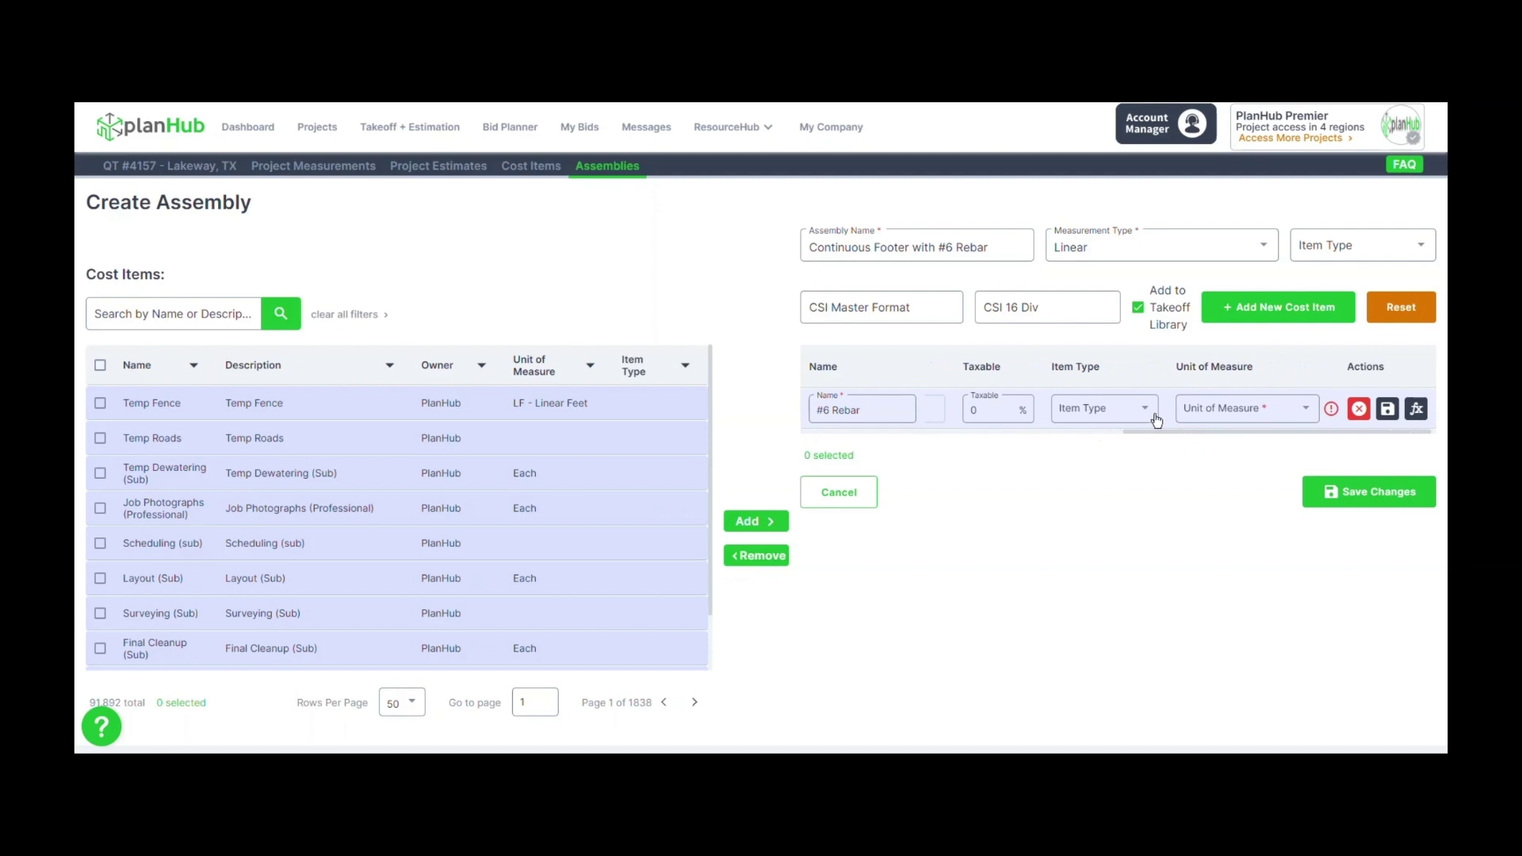
pyautogui.click(1150, 413)
pyautogui.click(1121, 499)
pyautogui.click(1242, 409)
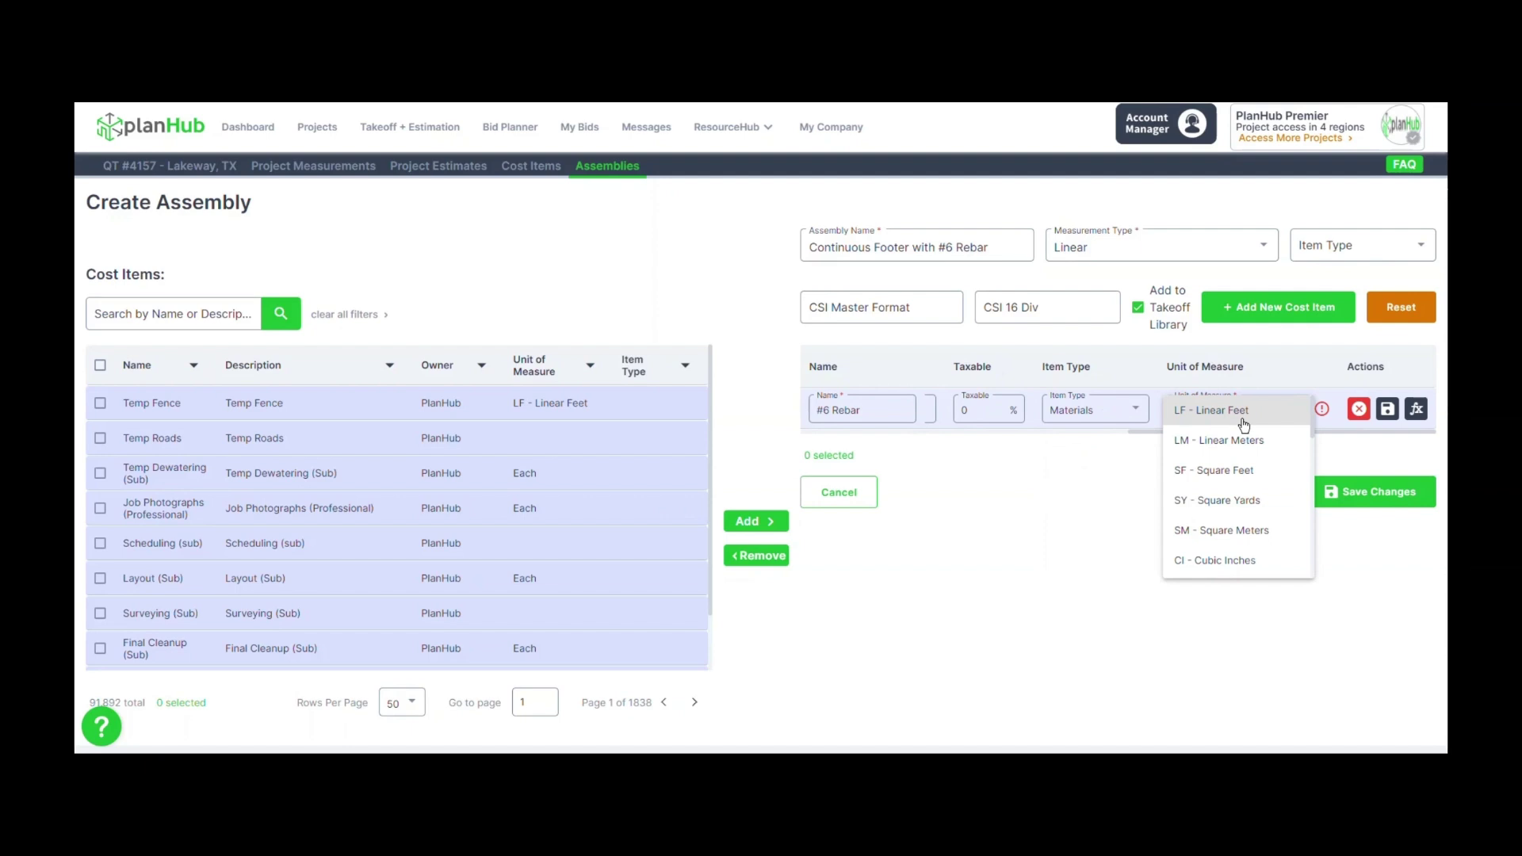
pyautogui.scroll(-3, 1244, 426)
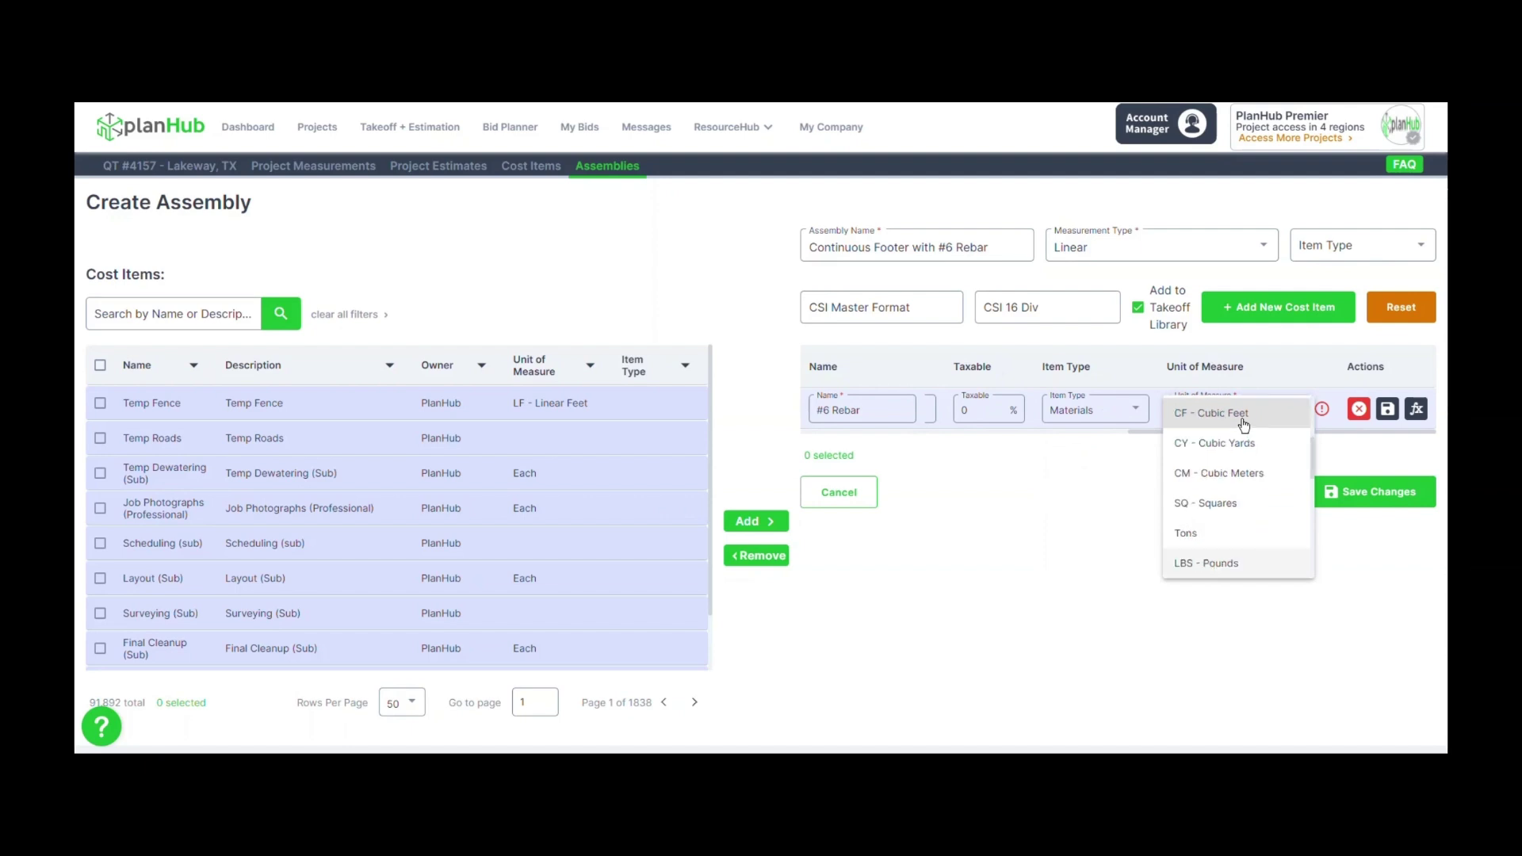
pyautogui.click(1242, 566)
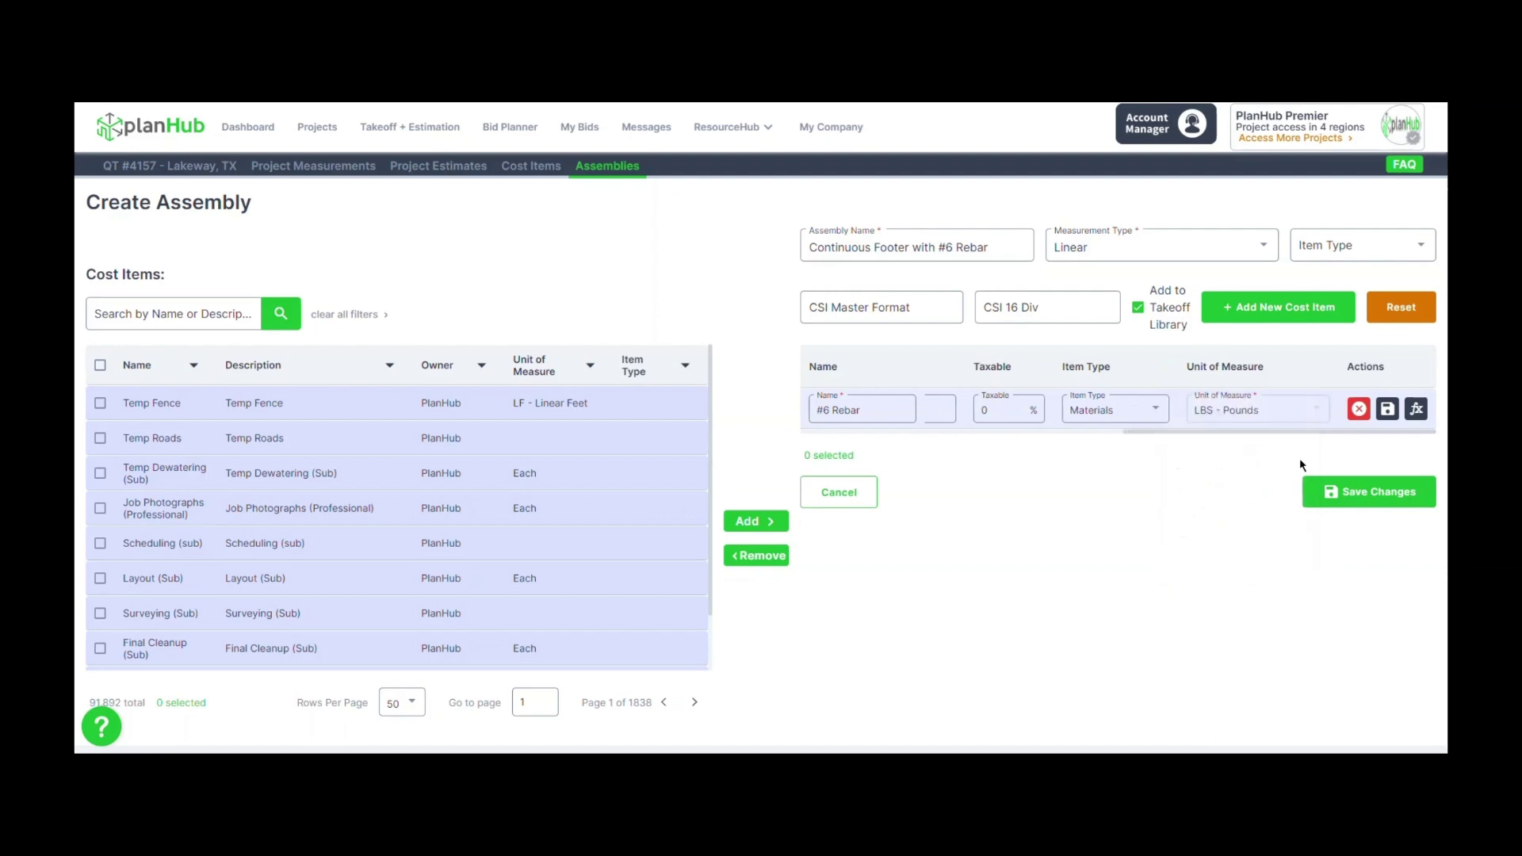
pyautogui.click(1388, 411)
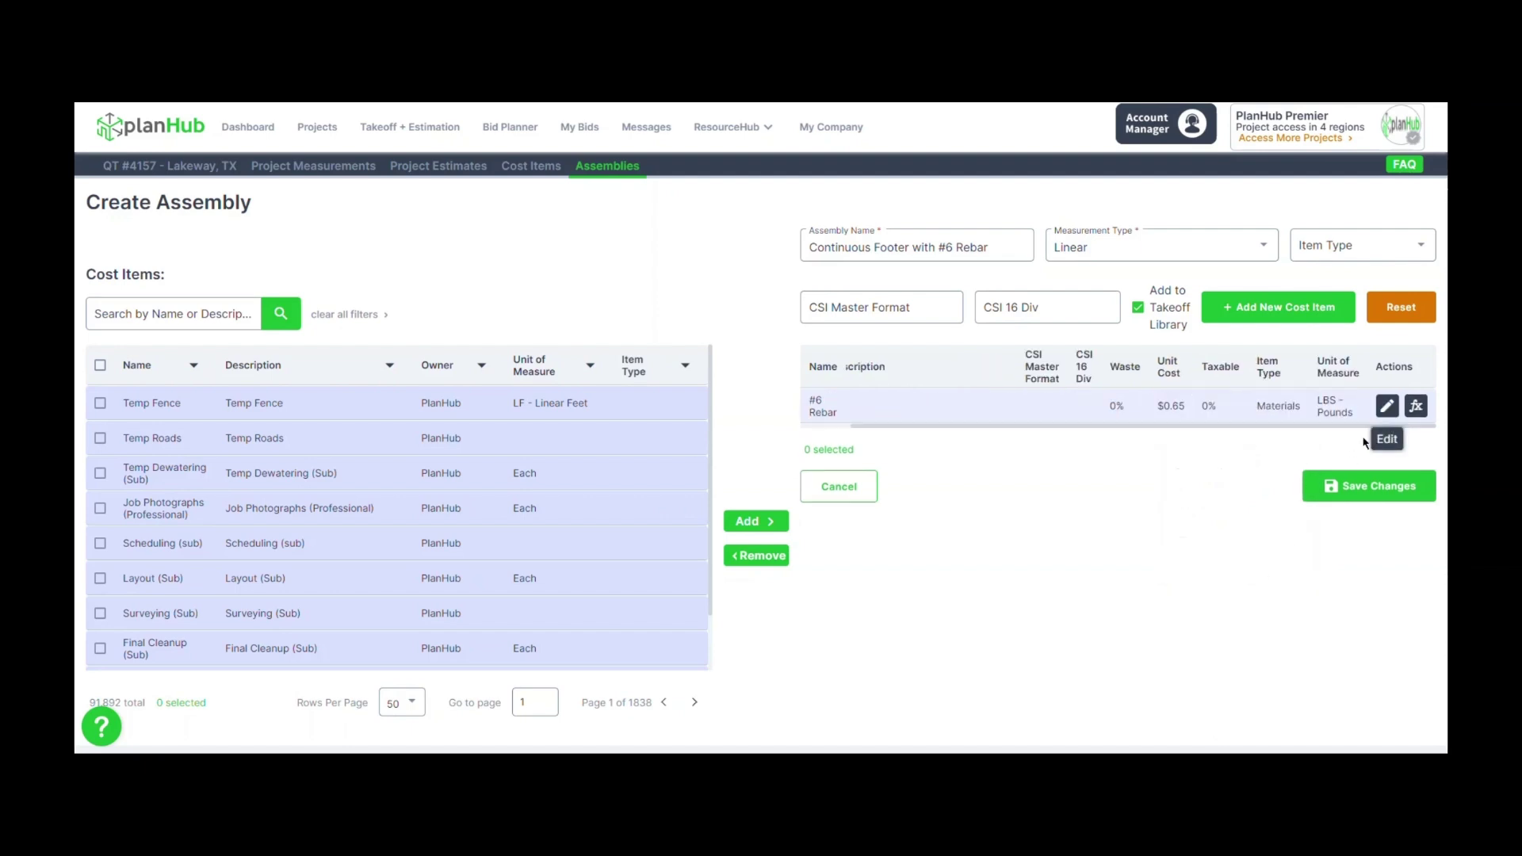
# Apply the library formula "#6 rebar from linear result - 4 bars" to the #6 Rebar cost item
pyautogui.click(1419, 412)
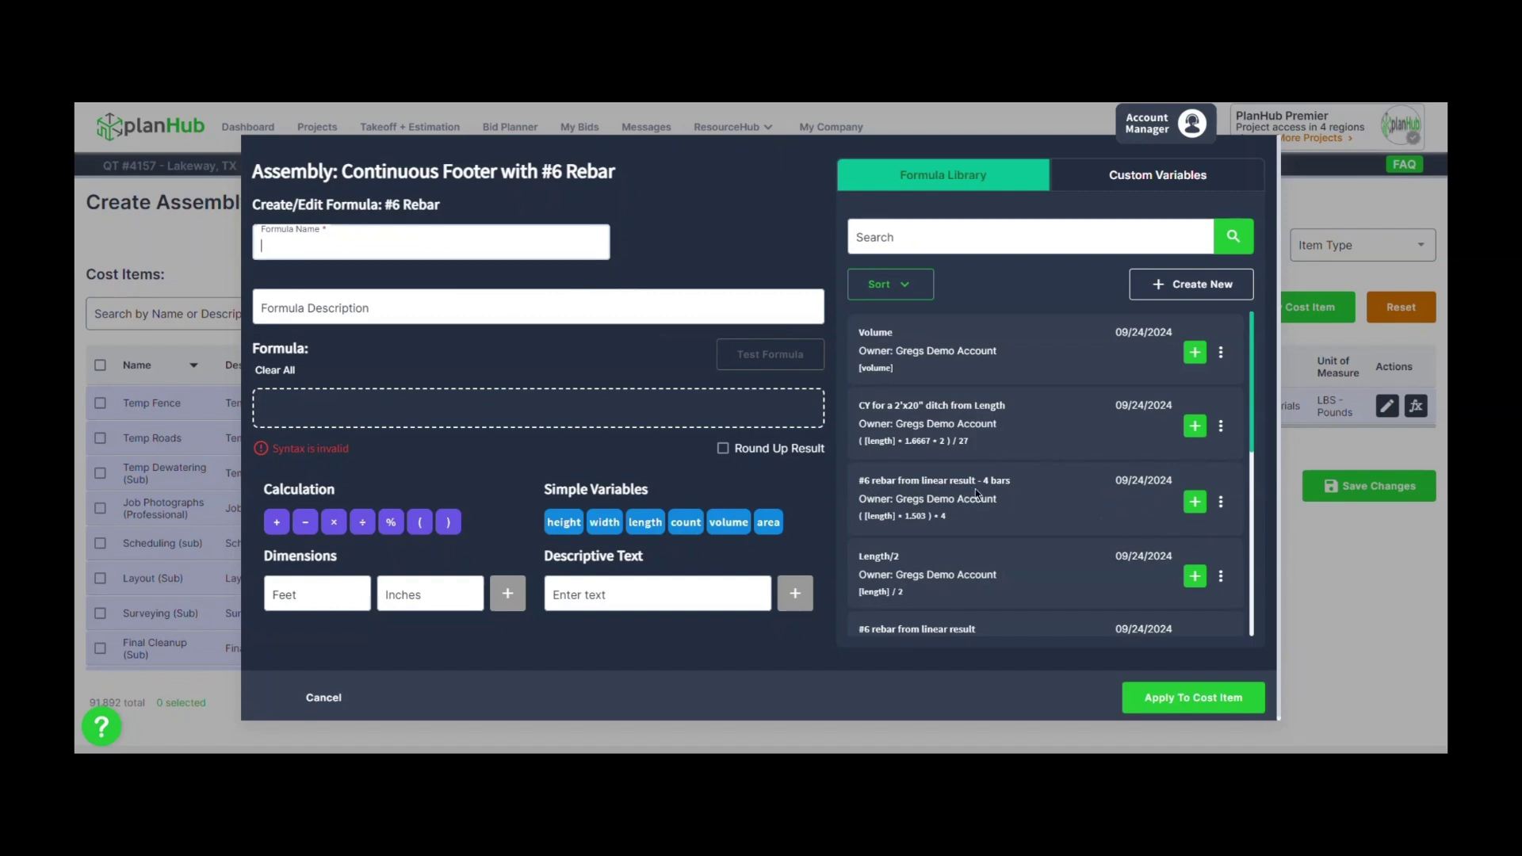
pyautogui.click(1195, 503)
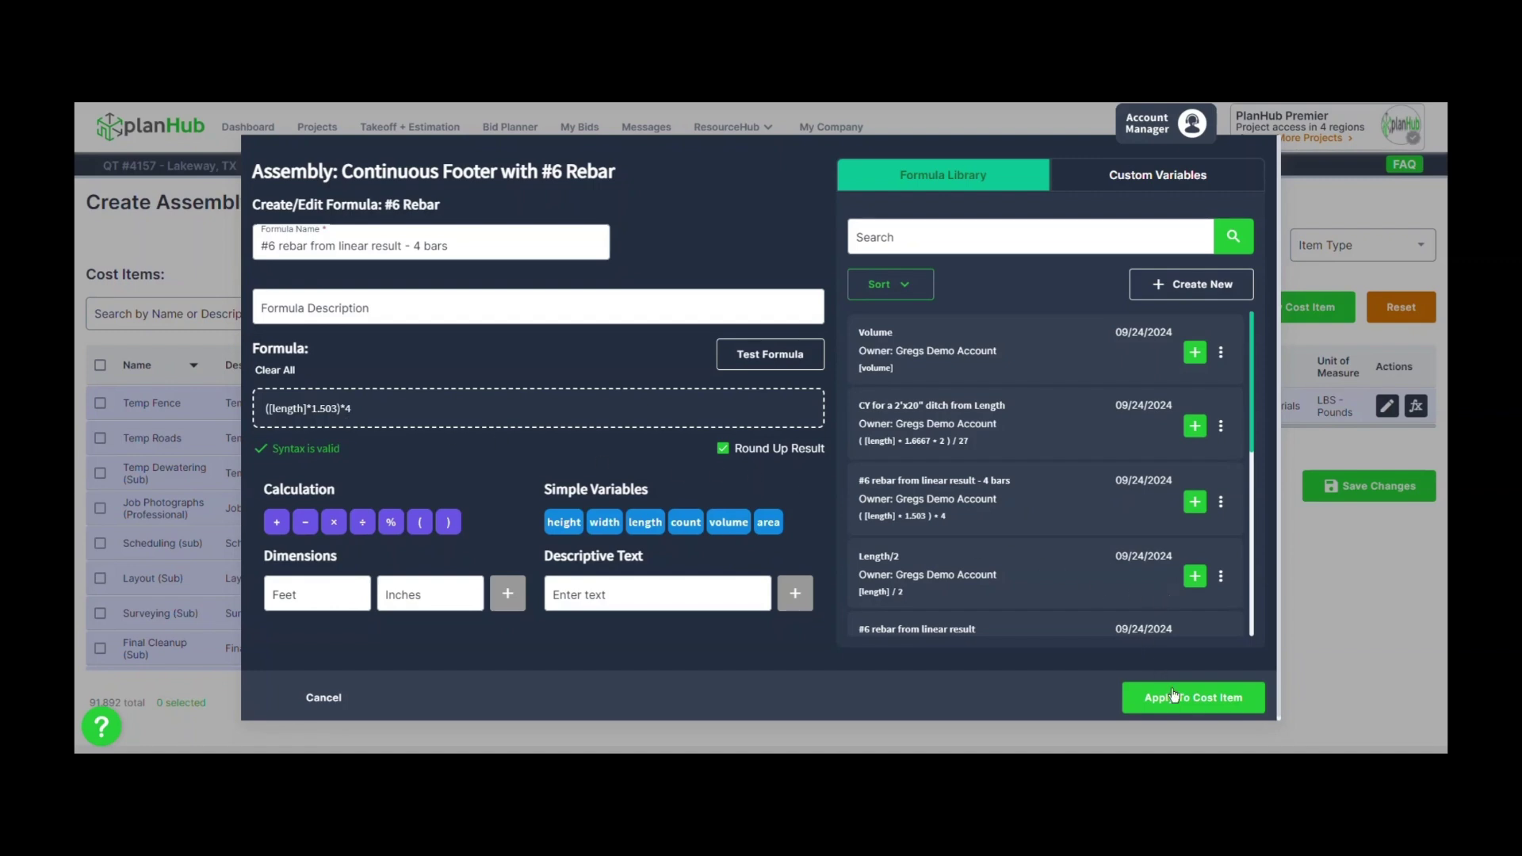
pyautogui.click(1198, 703)
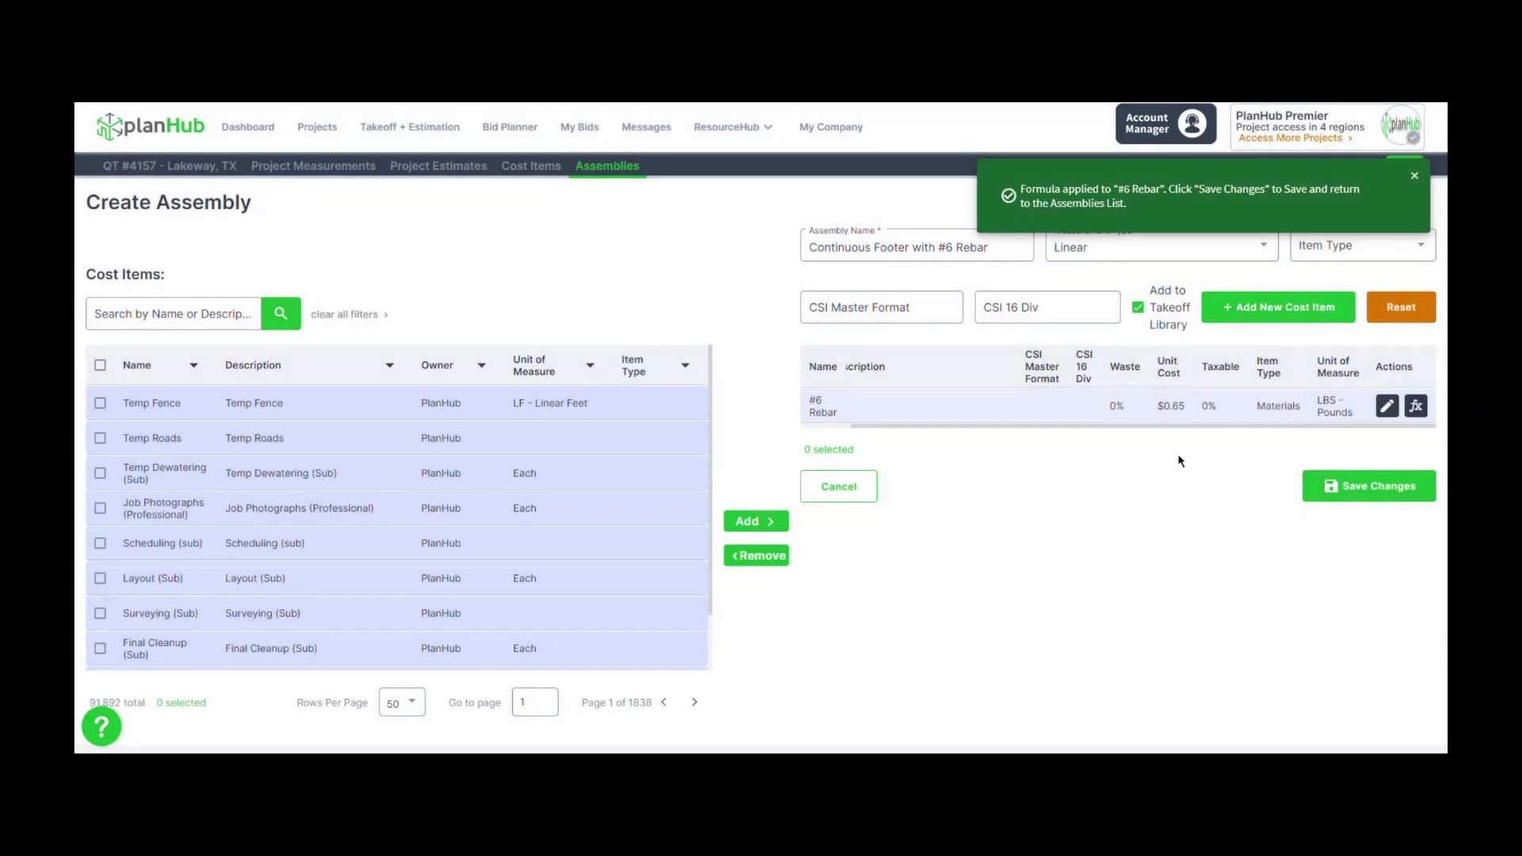
# Add a cost item named "Ties" with the description #3 24" OC and a unit cost of $2.25
pyautogui.click(1269, 321)
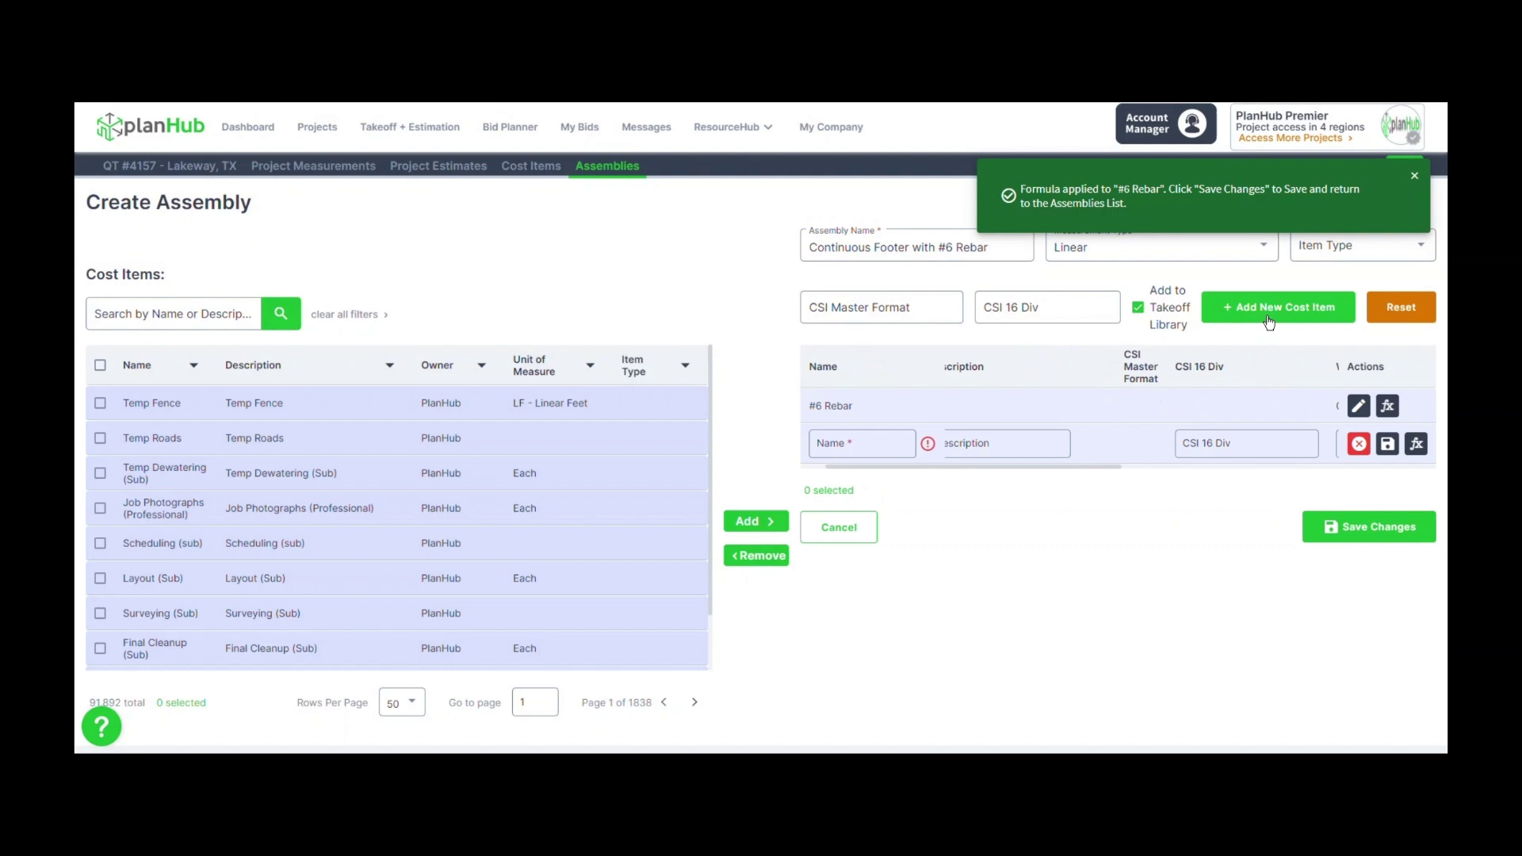
pyautogui.click(854, 442)
pyautogui.write('Ties')
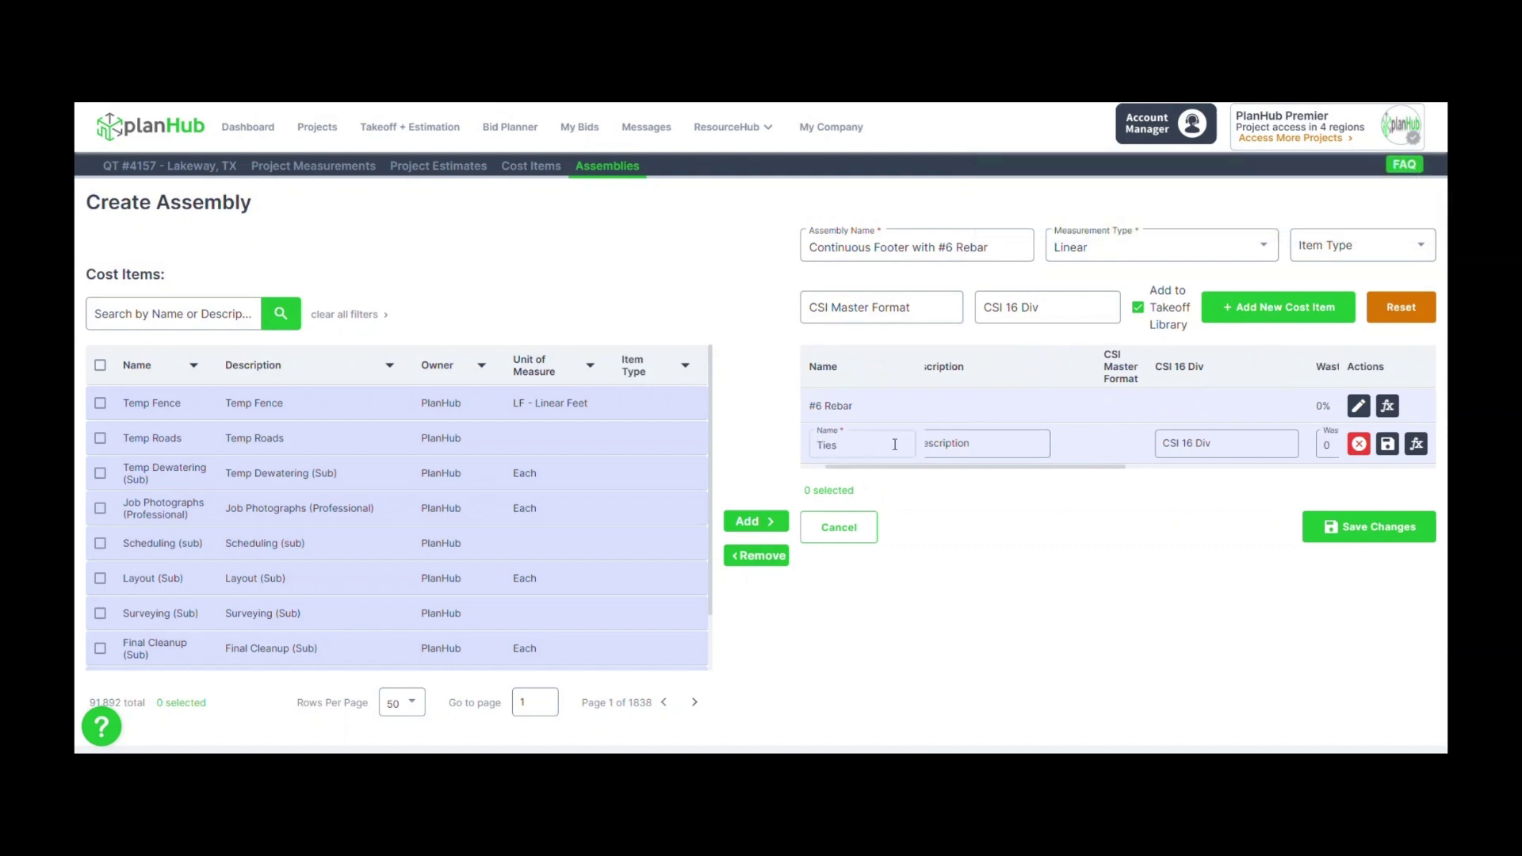
pyautogui.moveTo(961, 467); pyautogui.dragTo(954, 463)
pyautogui.click(958, 446)
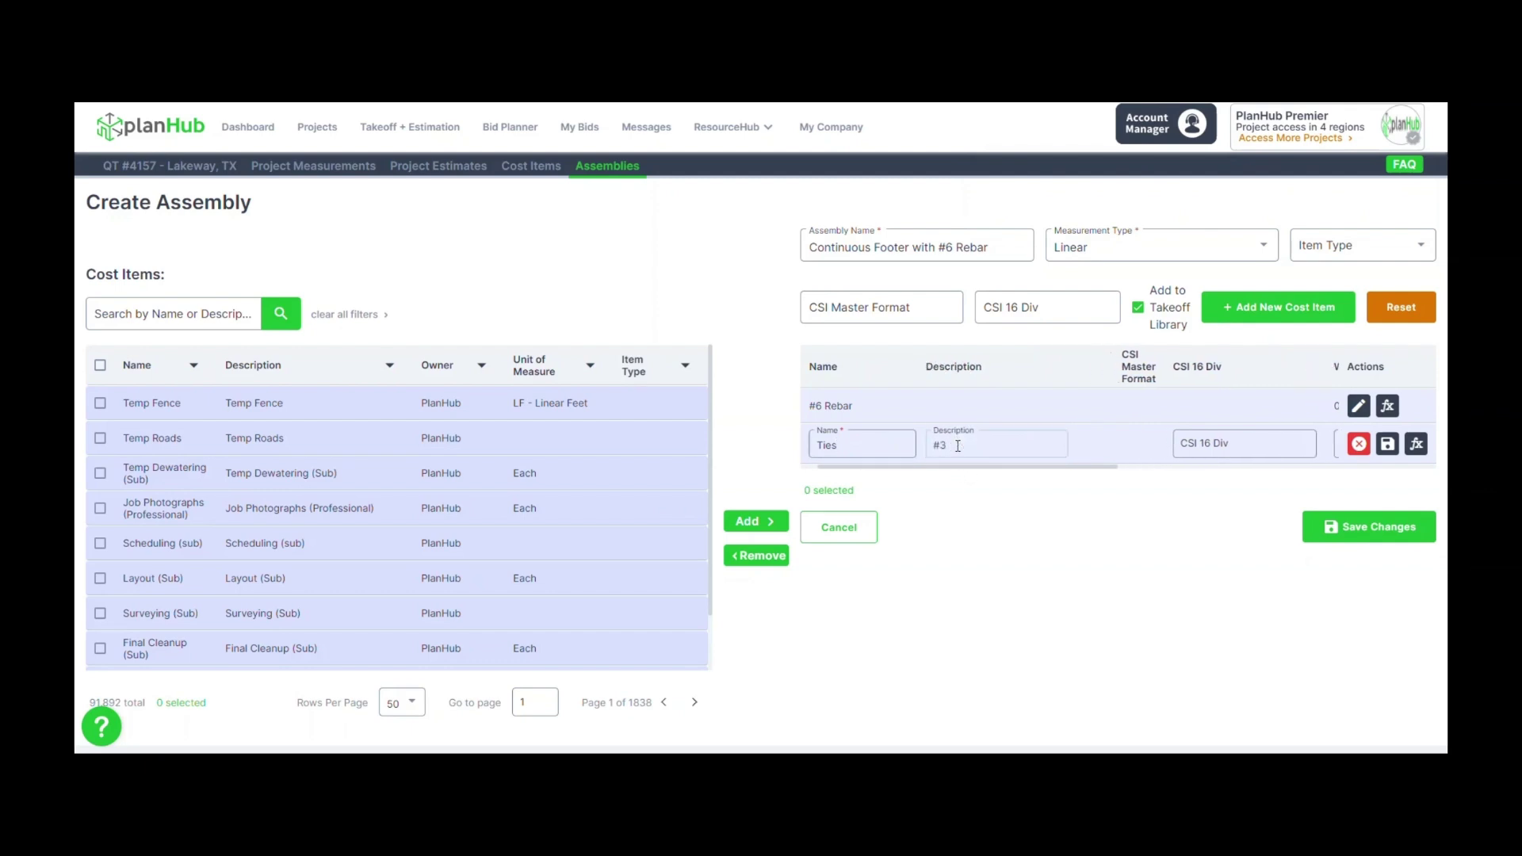
pyautogui.write('24" OC')
pyautogui.moveTo(1045, 468); pyautogui.dragTo(1237, 467)
pyautogui.click(1146, 447)
pyautogui.write('2.25')
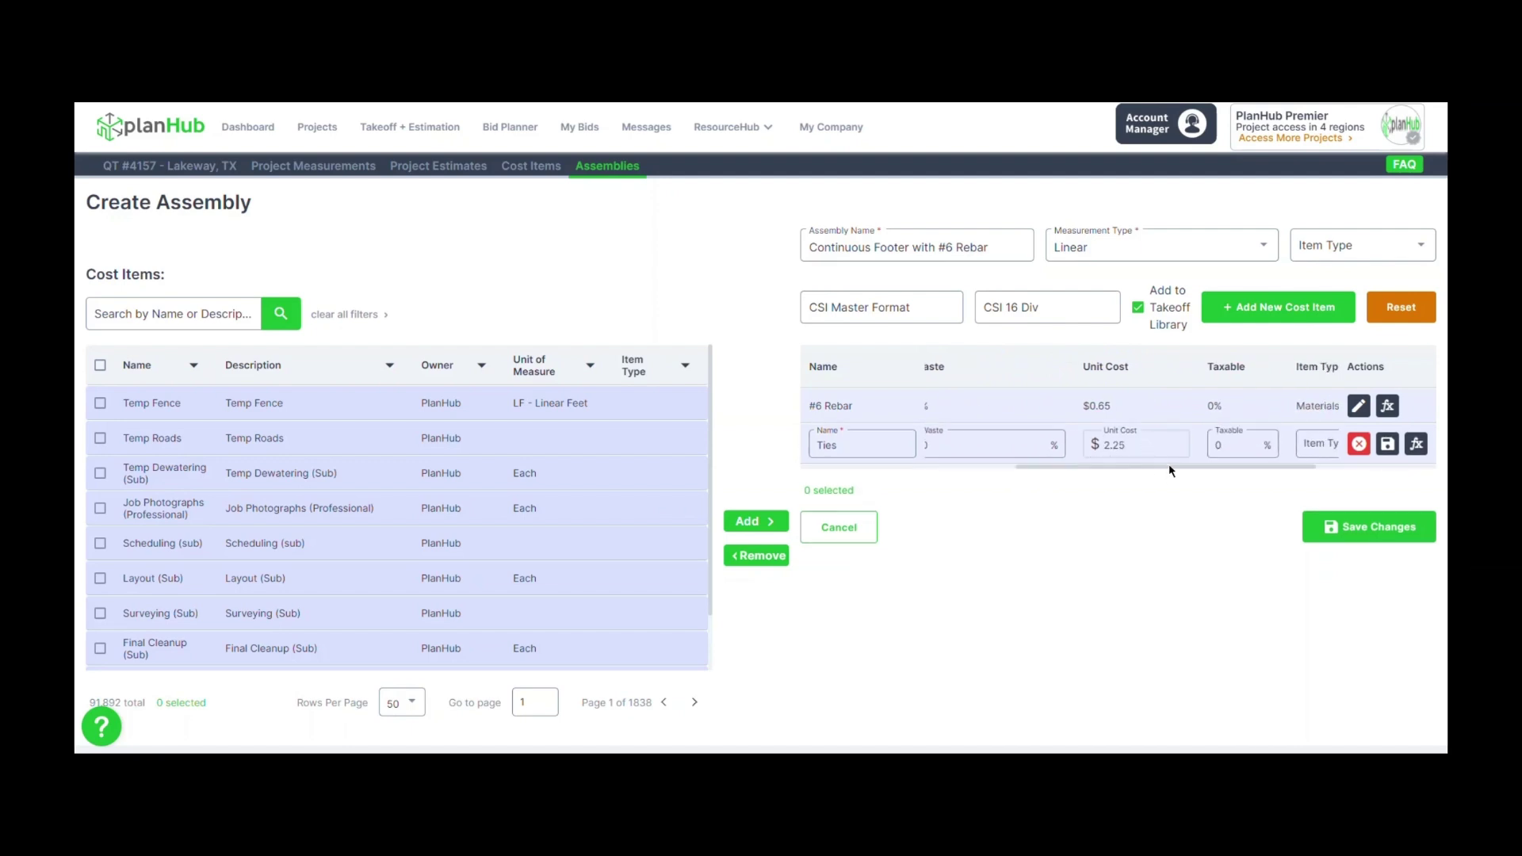
# Set the Ties item's unit of measure to Each and its type to Materials, and save the row
pyautogui.moveTo(1170, 468); pyautogui.dragTo(1290, 467)
pyautogui.click(1293, 449)
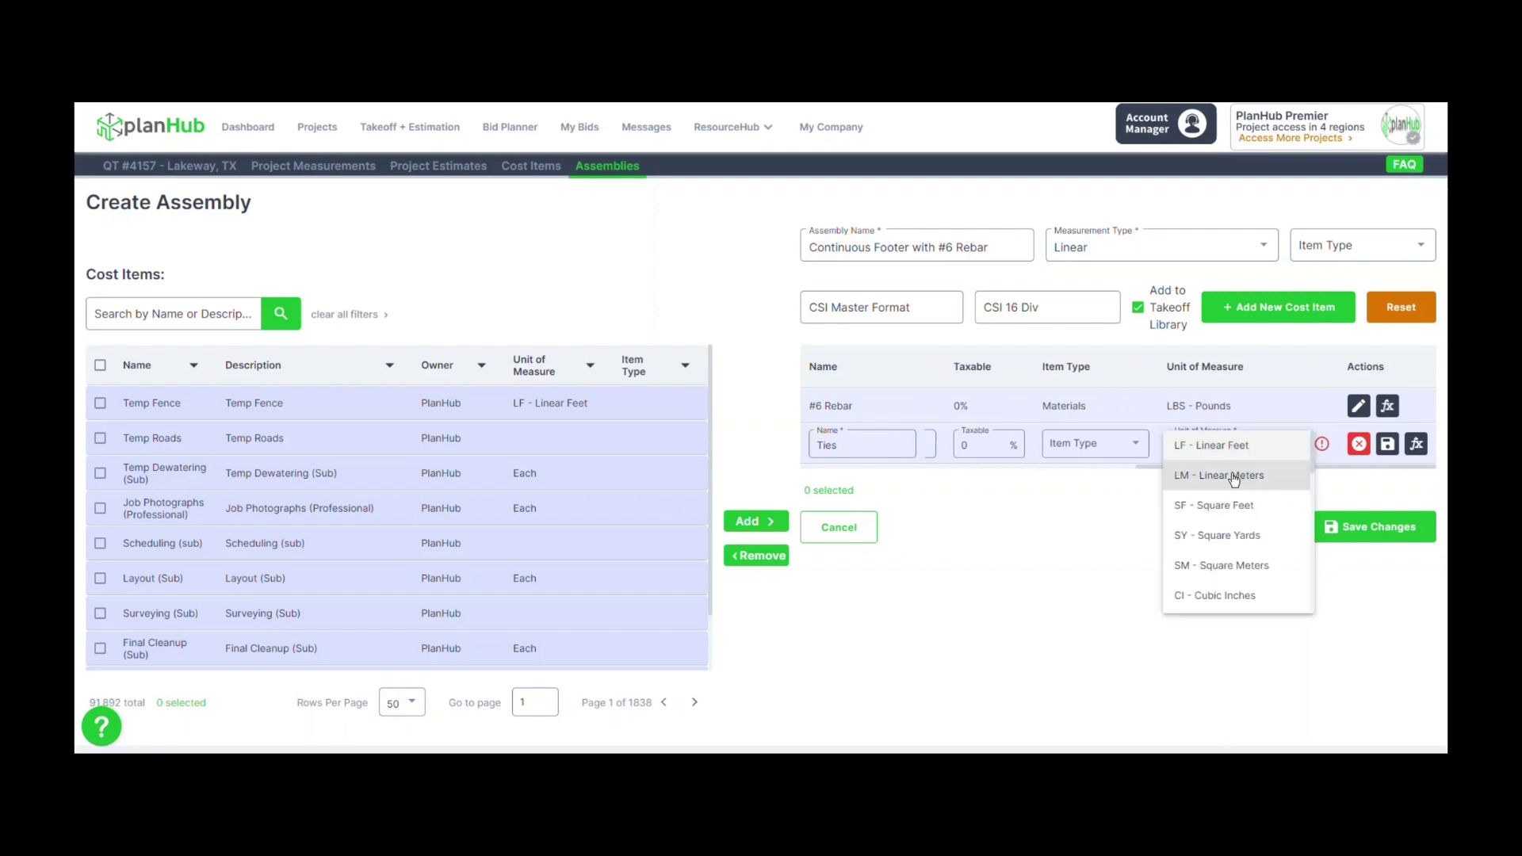
pyautogui.scroll(-5, 1233, 491)
pyautogui.click(1229, 604)
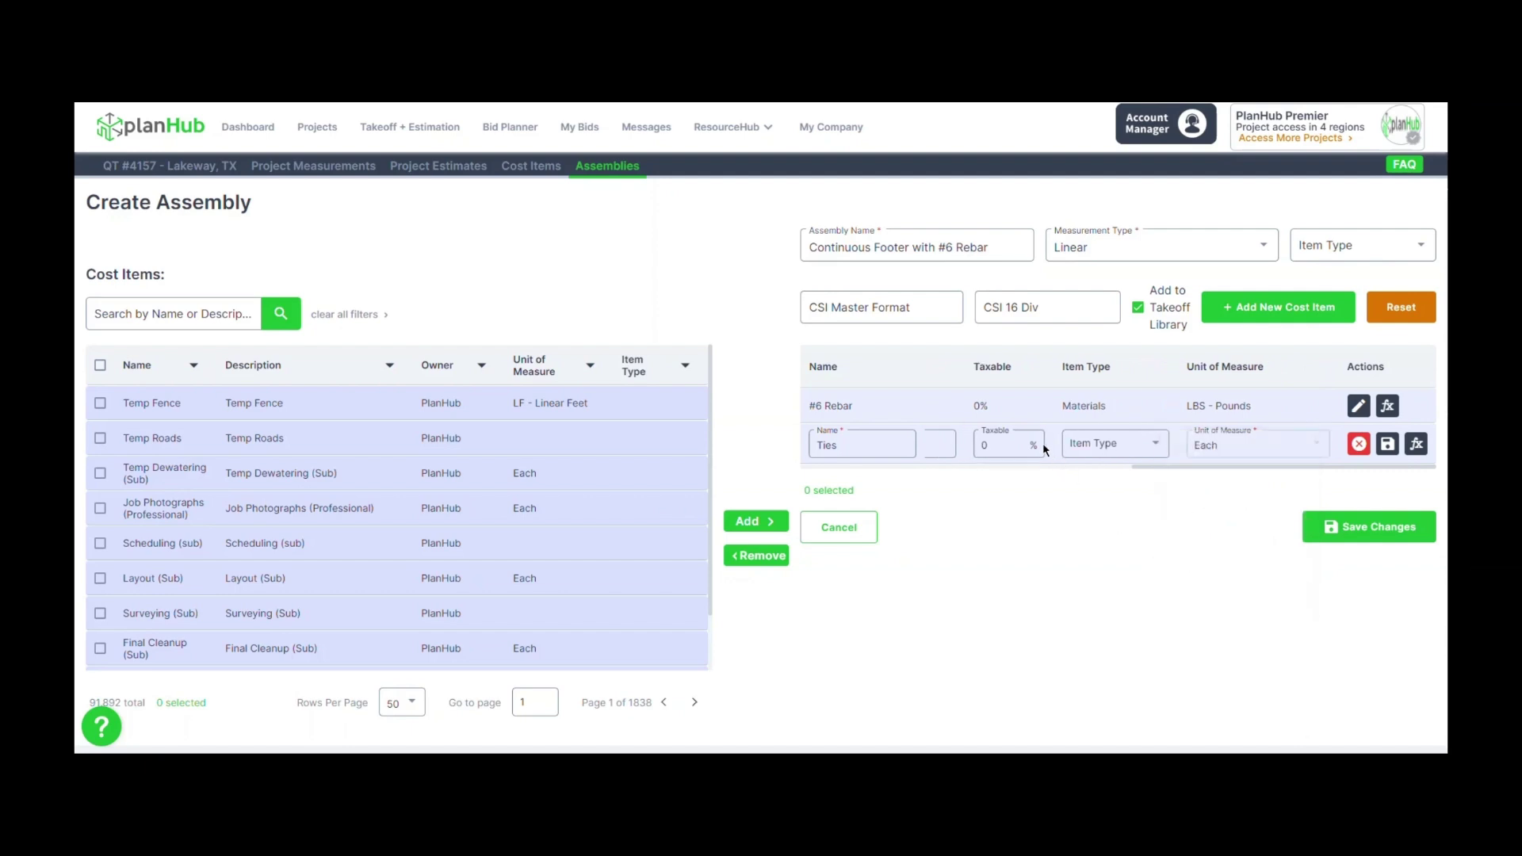
pyautogui.click(1100, 458)
pyautogui.click(1104, 533)
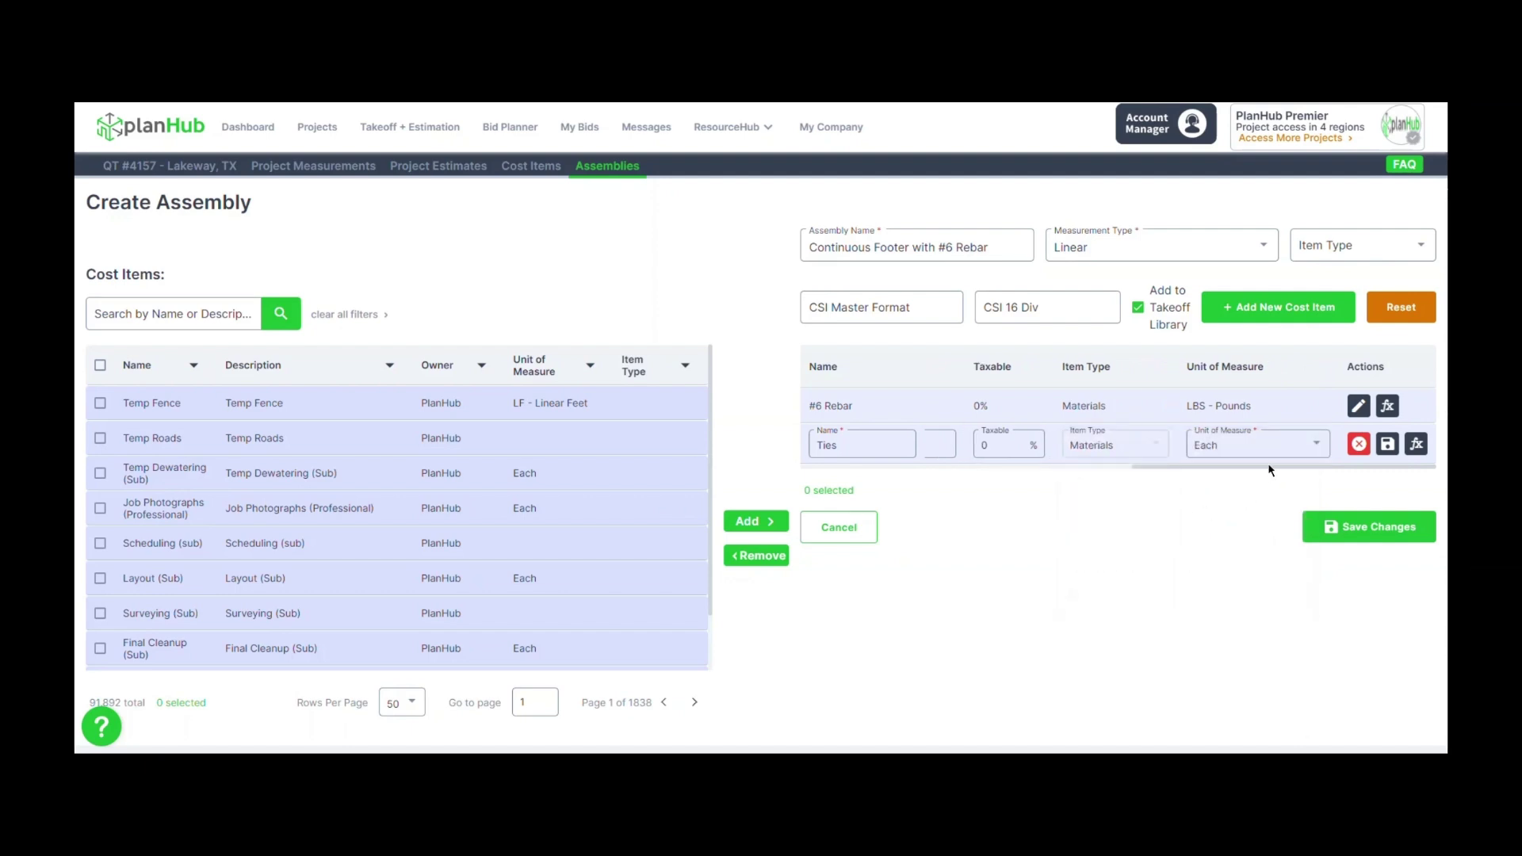
pyautogui.click(1387, 444)
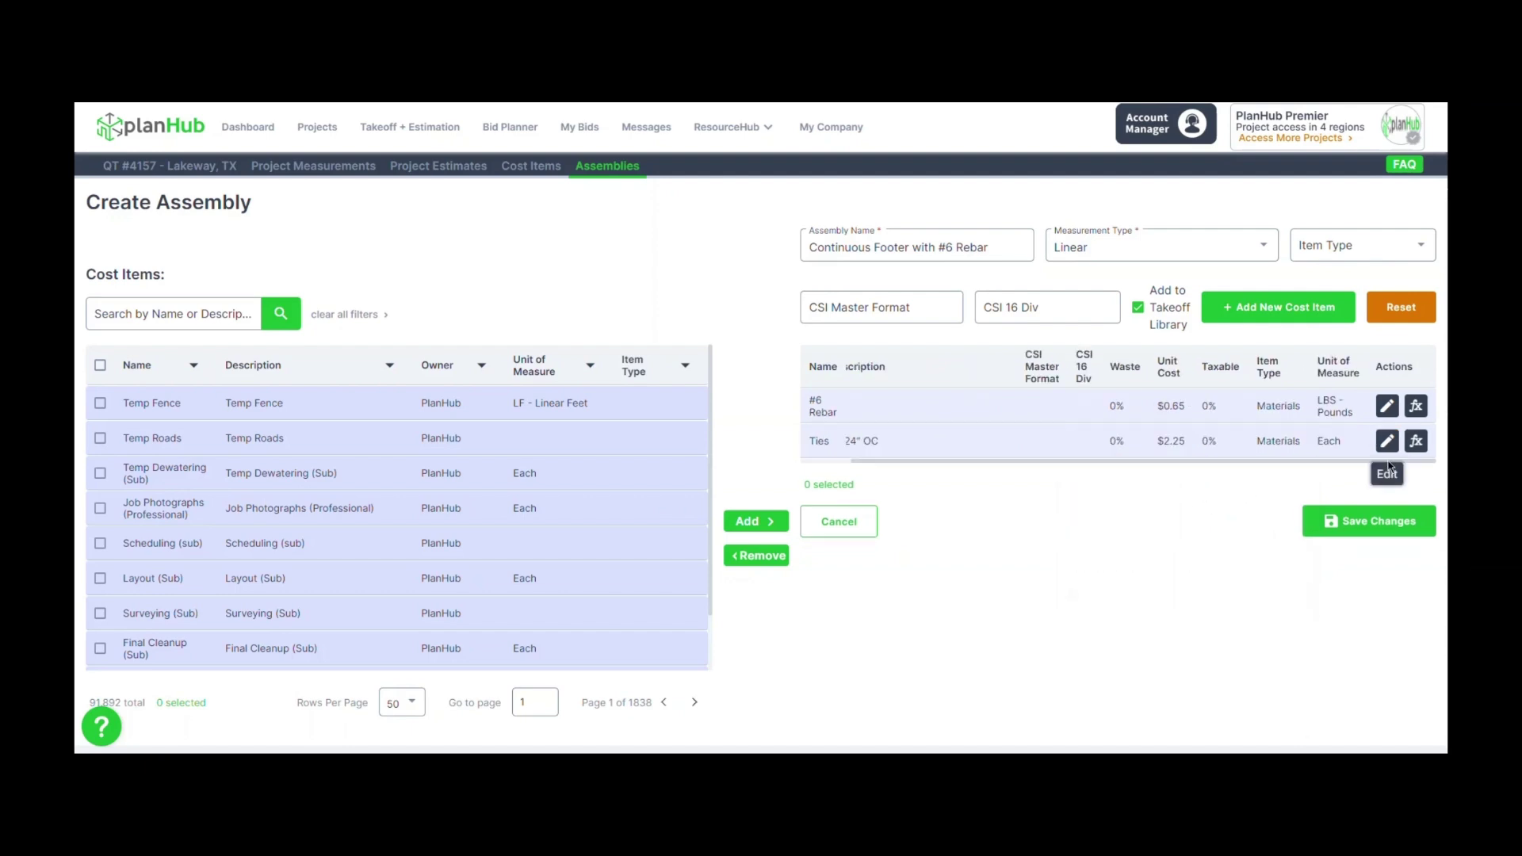
# Apply the library formula "Length/2" to the Ties cost item
pyautogui.click(1416, 443)
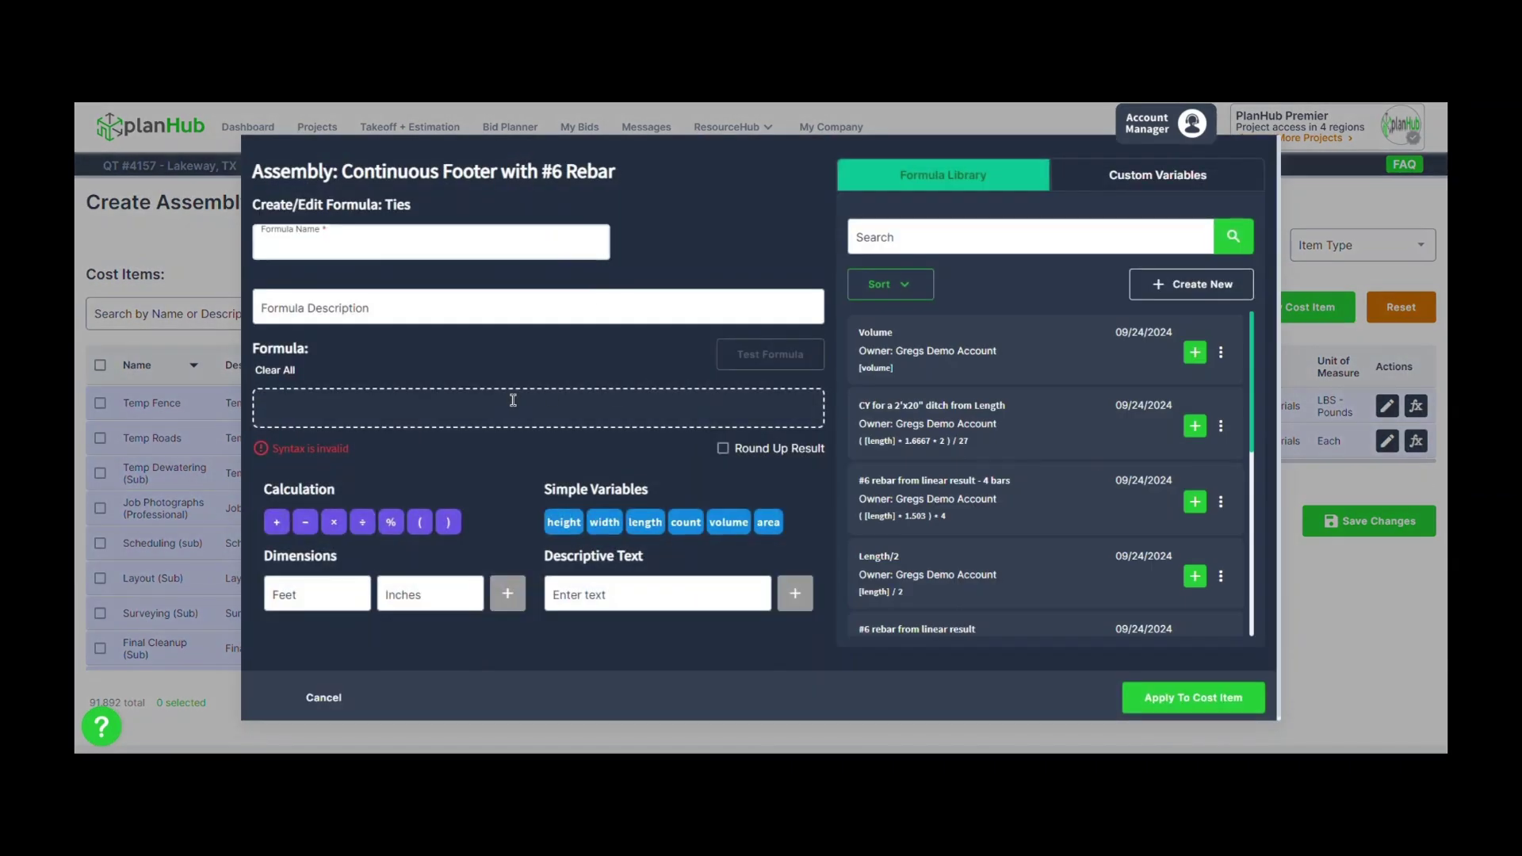
pyautogui.scroll(-3, 1008, 460)
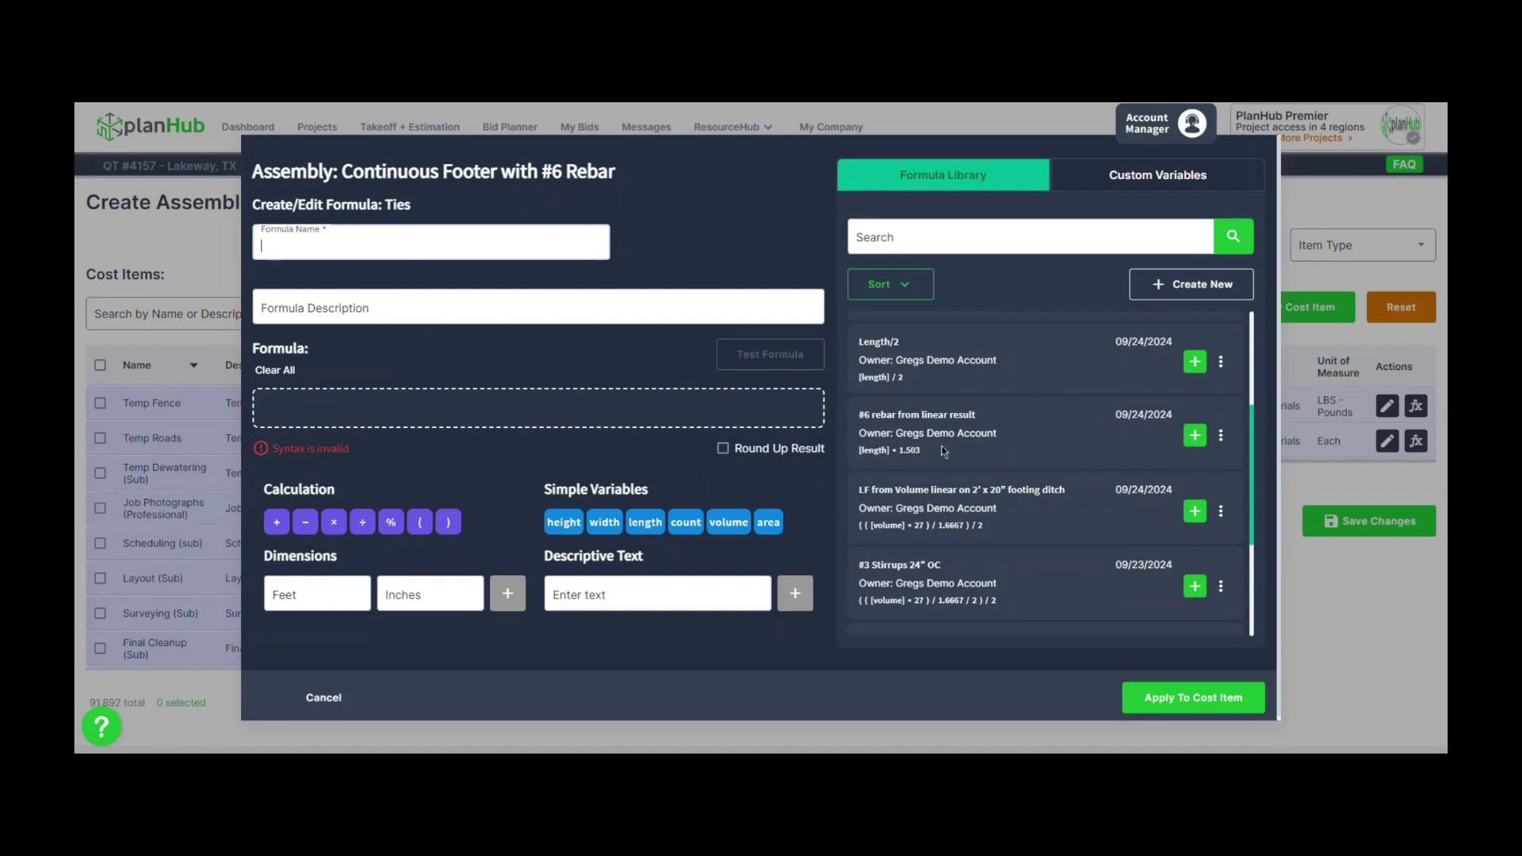
pyautogui.click(1195, 362)
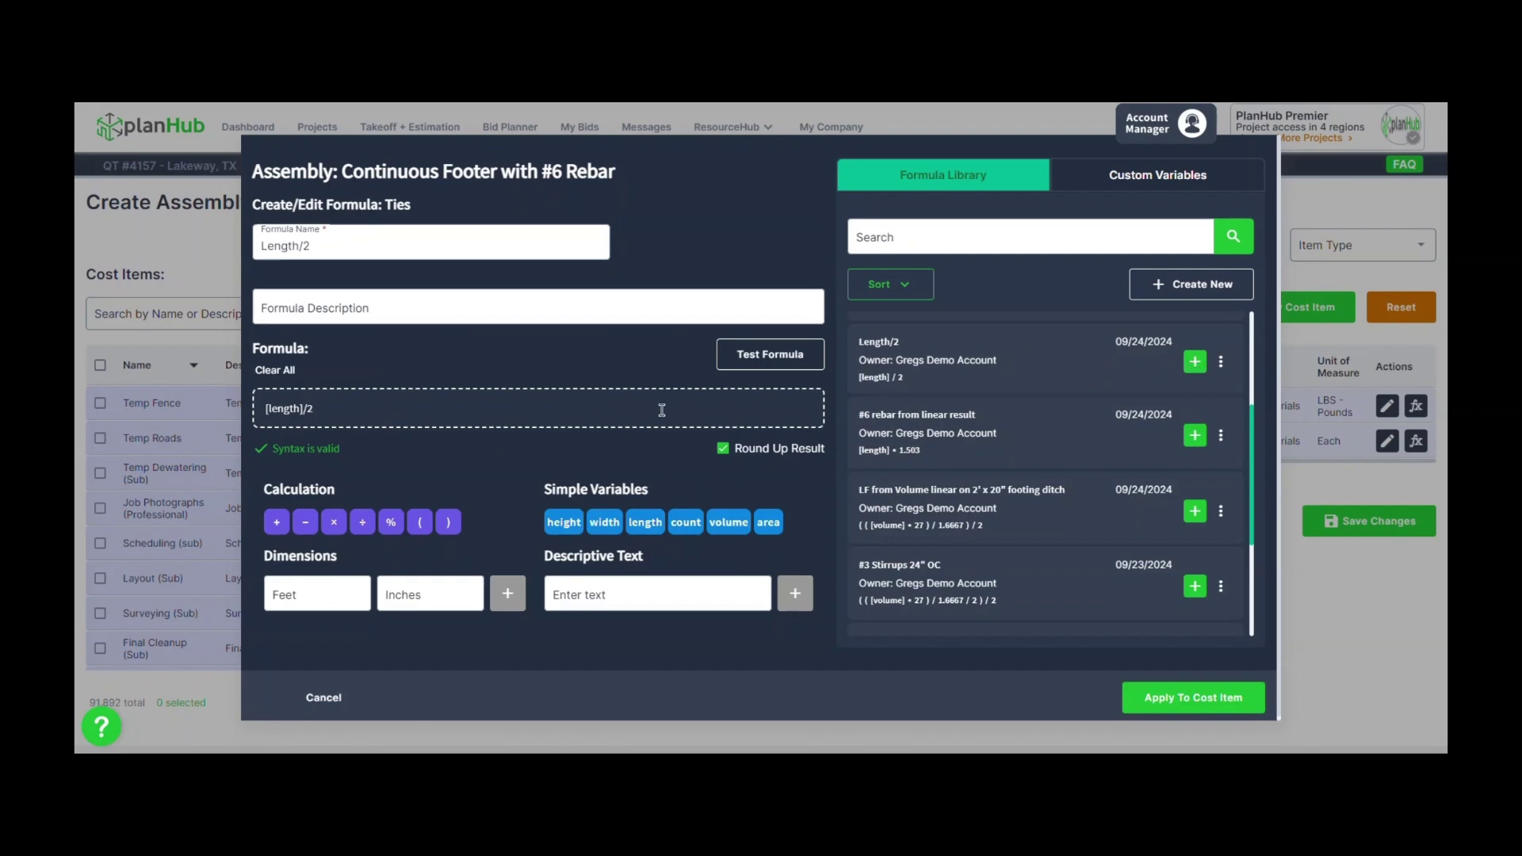
pyautogui.click(1189, 699)
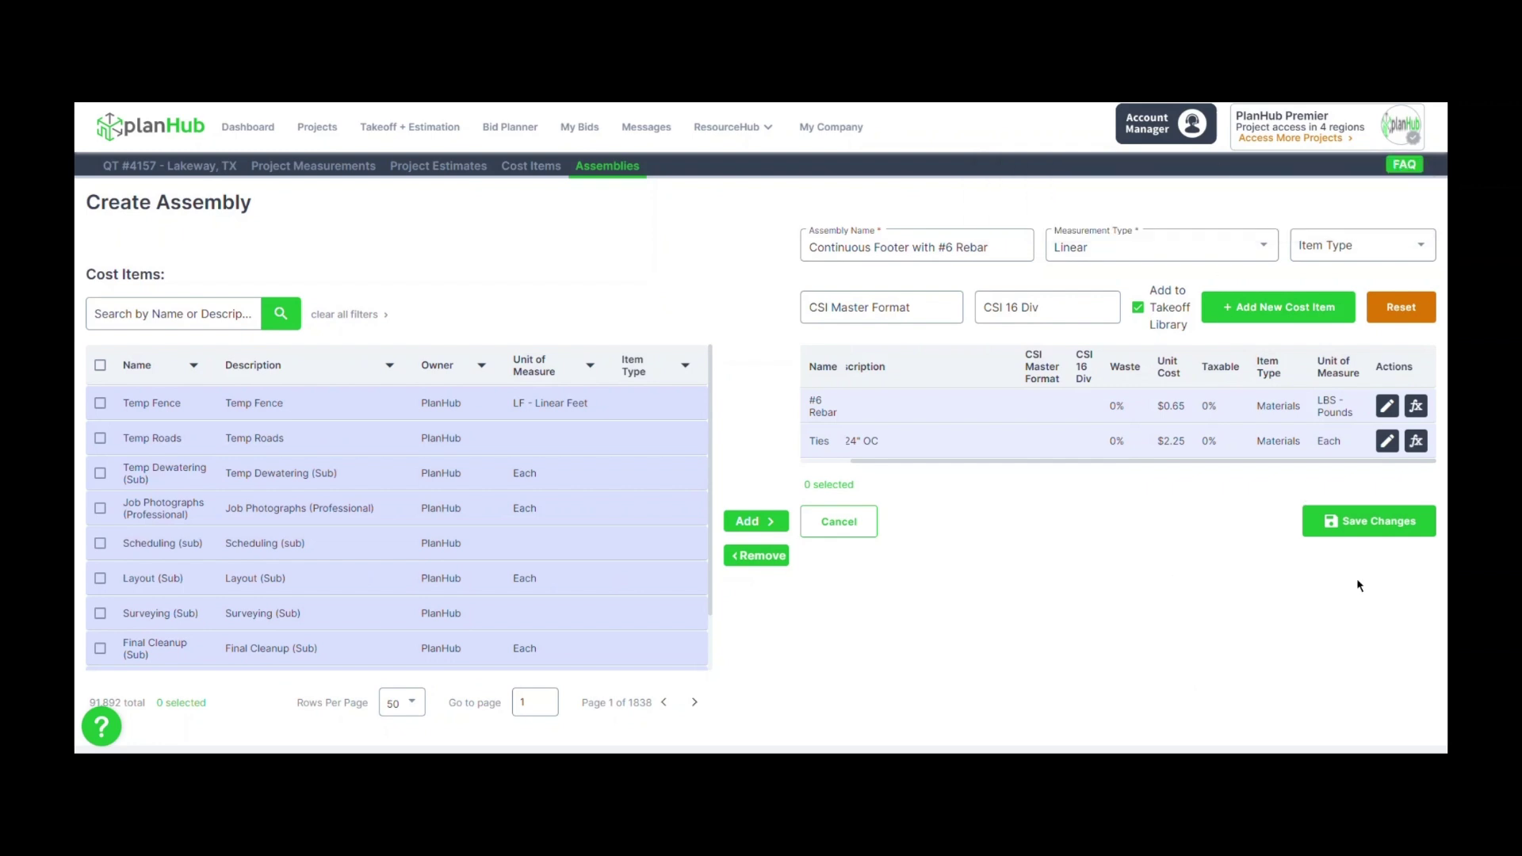
# Add a cost item named "Pour and labor" with a unit cost of $2.75 to the assembly
pyautogui.click(1312, 319)
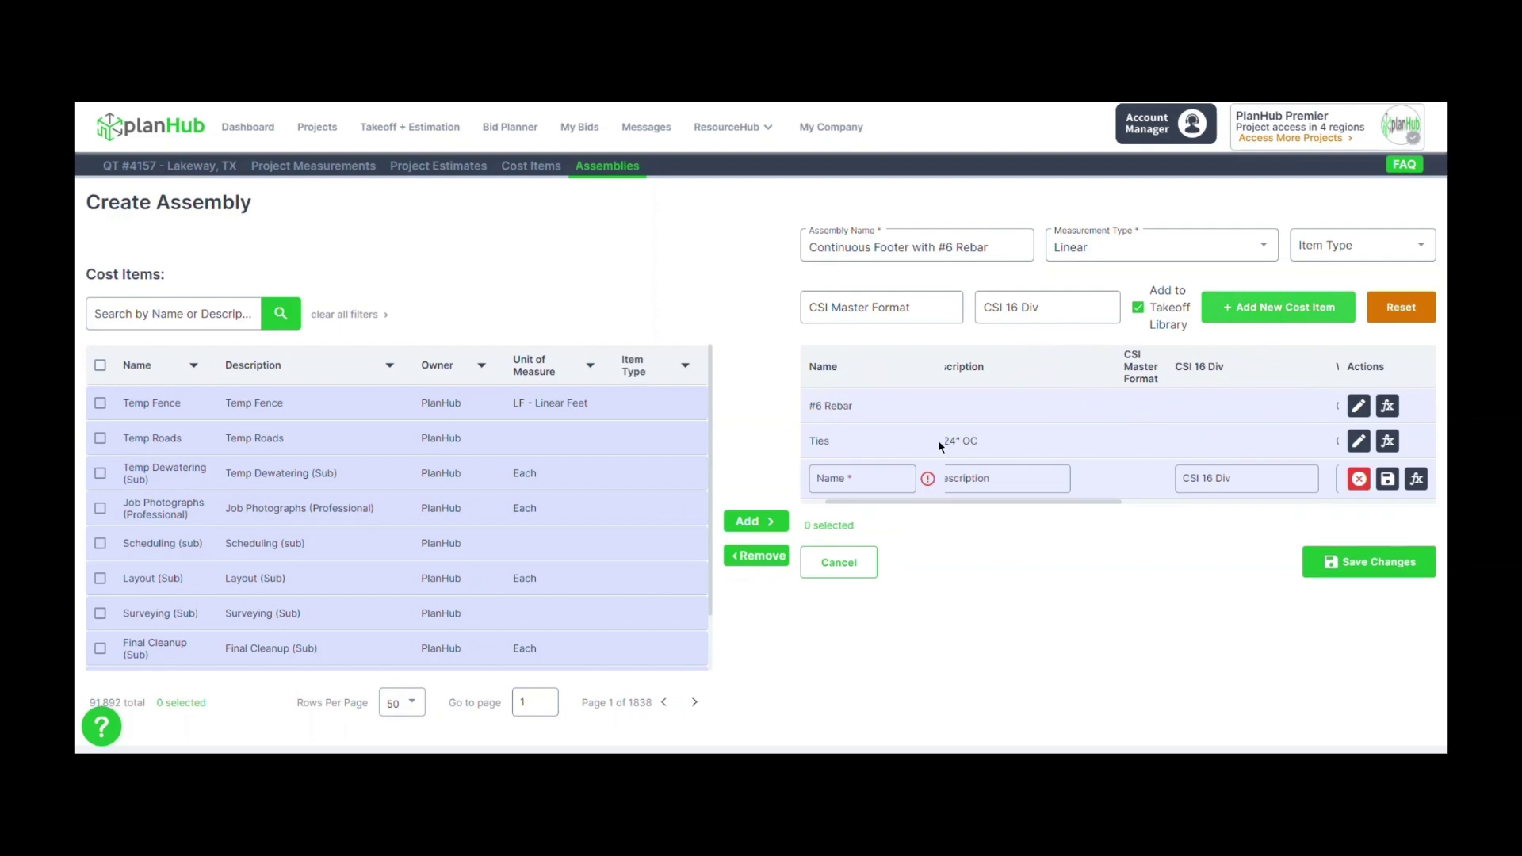
pyautogui.click(871, 479)
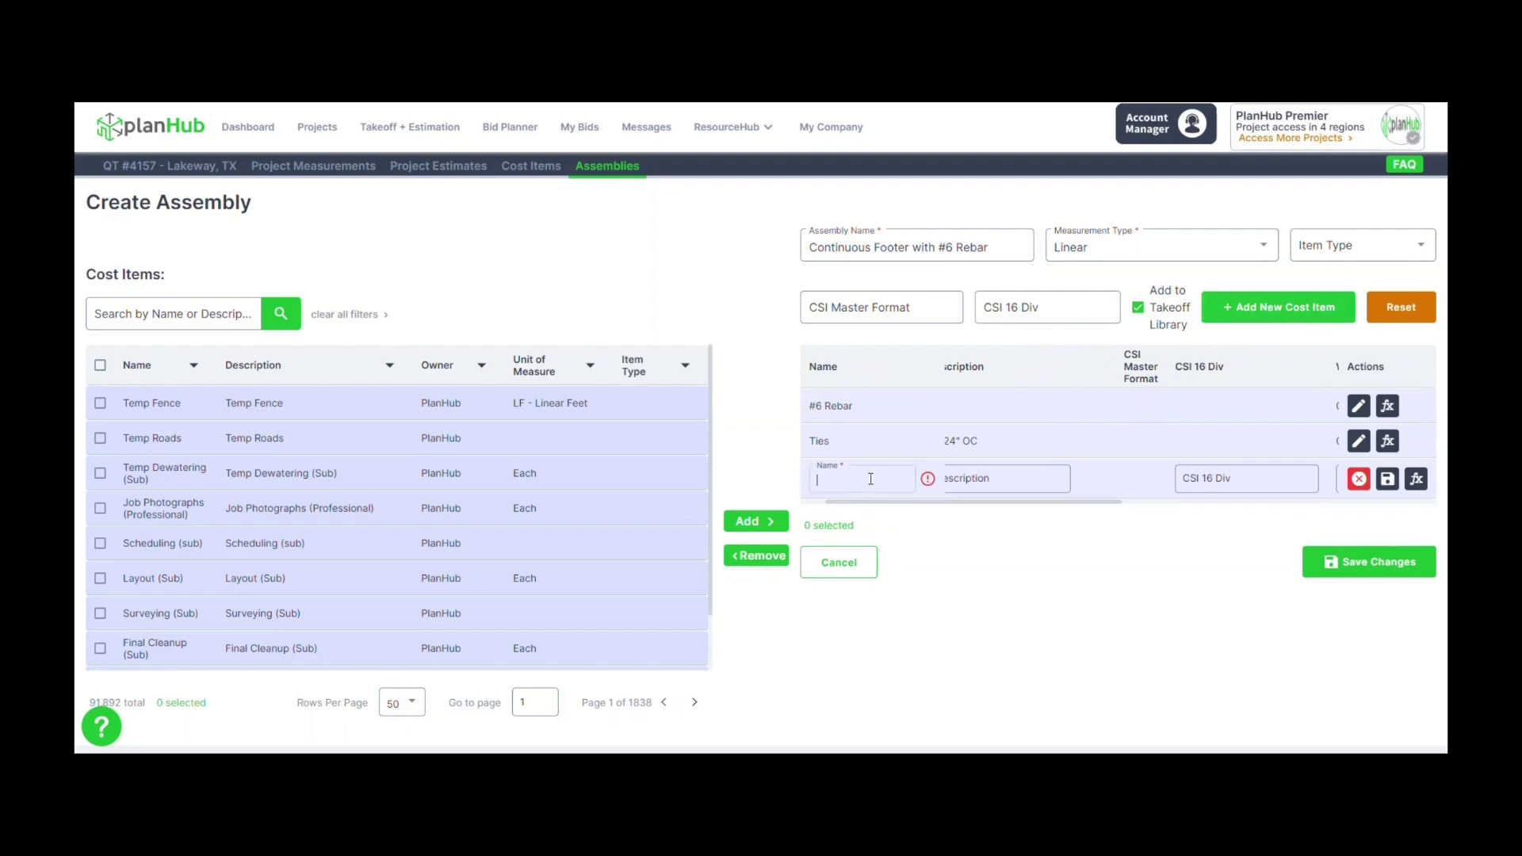
pyautogui.write('Pour')
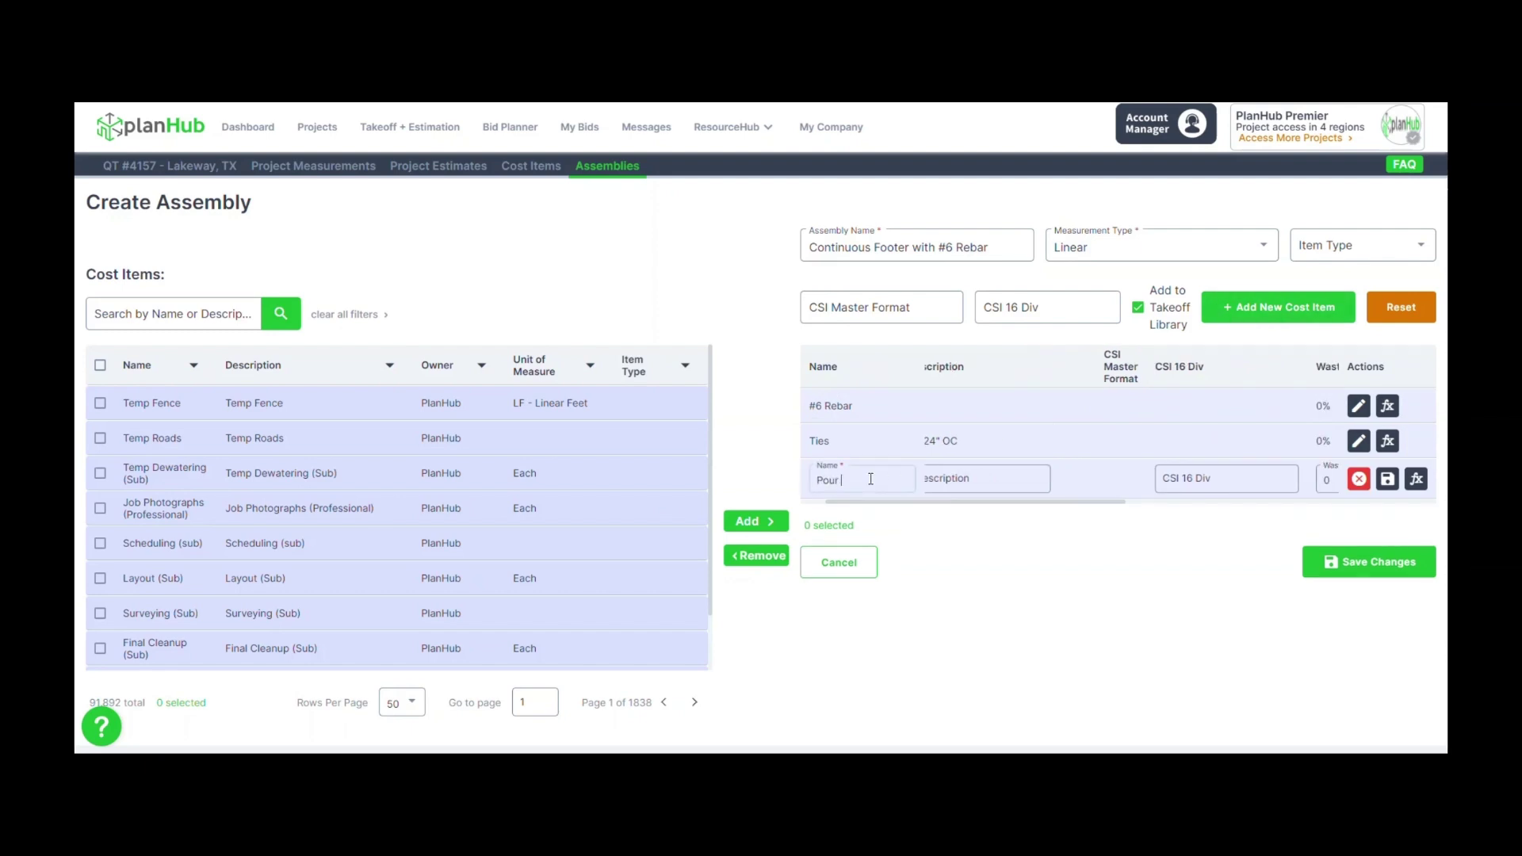
pyautogui.write(' and labor')
pyautogui.moveTo(1002, 501); pyautogui.dragTo(1183, 508)
pyautogui.click(1161, 480)
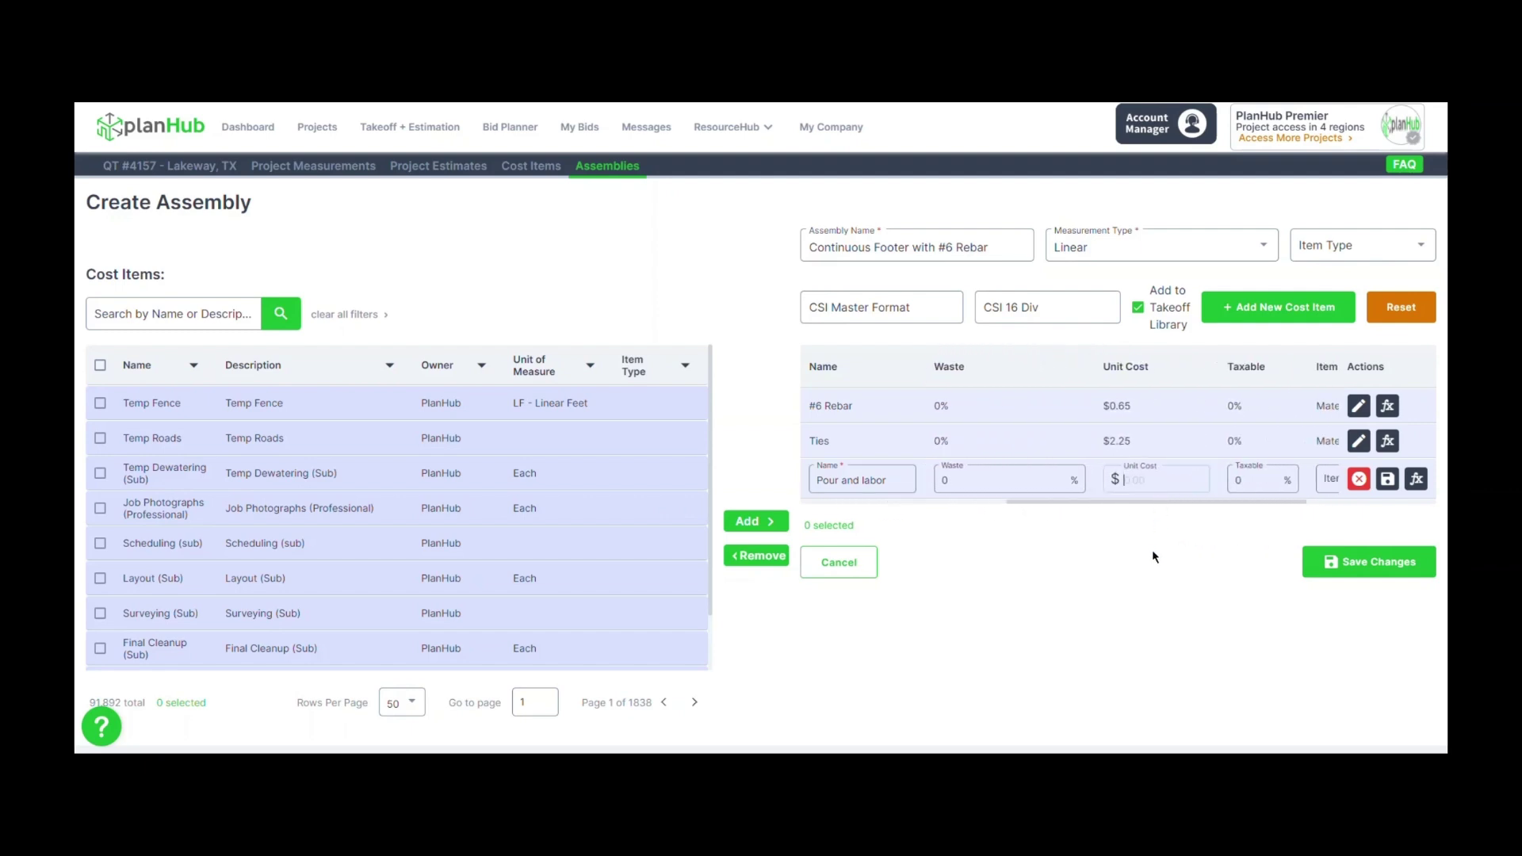
pyautogui.write('2.75')
pyautogui.click(1388, 485)
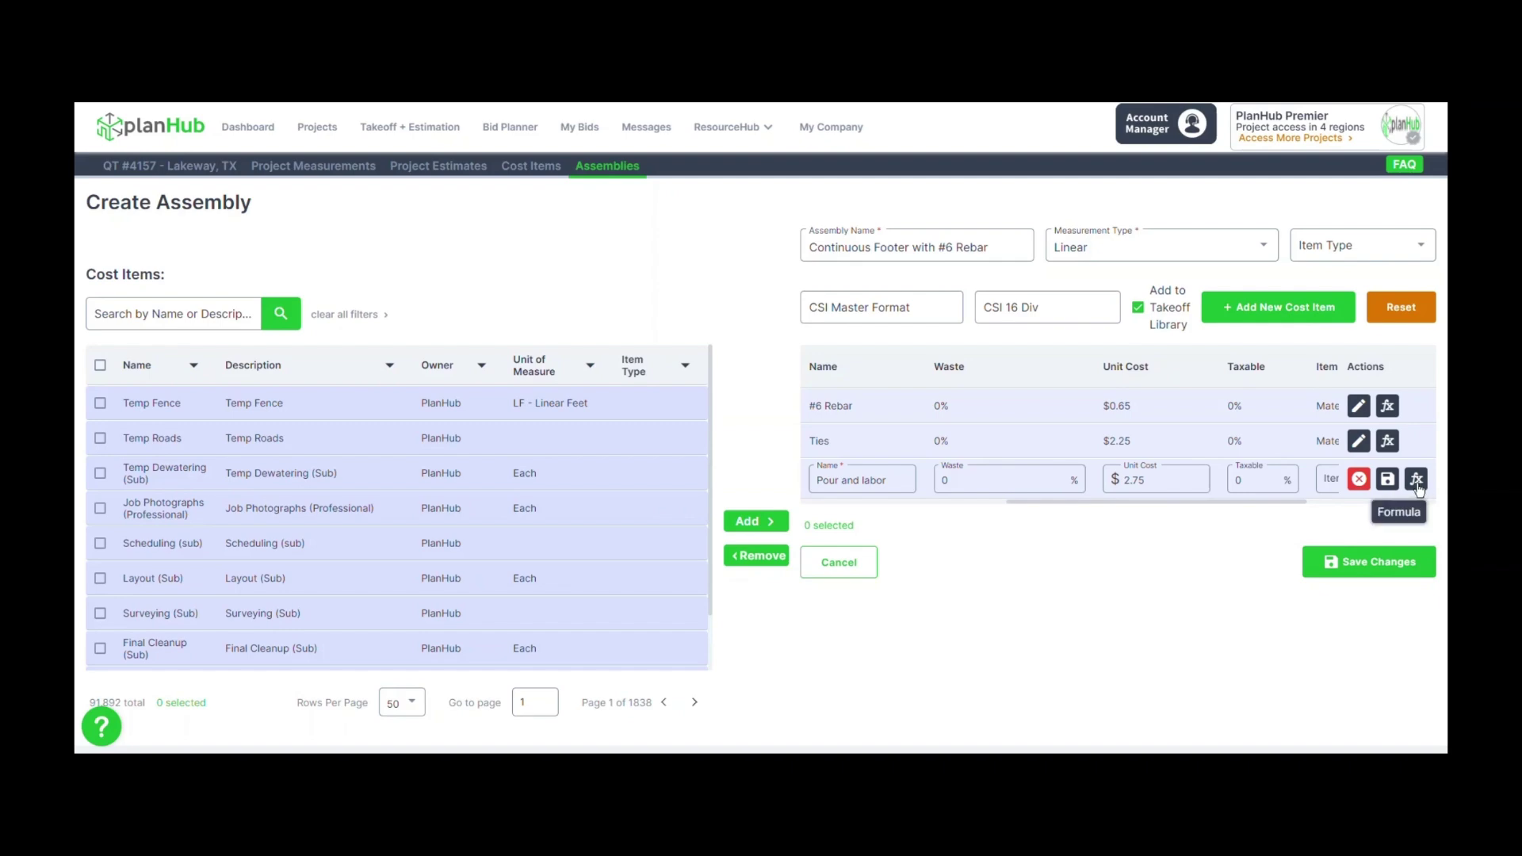
# Search the formula library for "length" and apply the "Length" formula to the Pour and labor cost item
pyautogui.click(1416, 480)
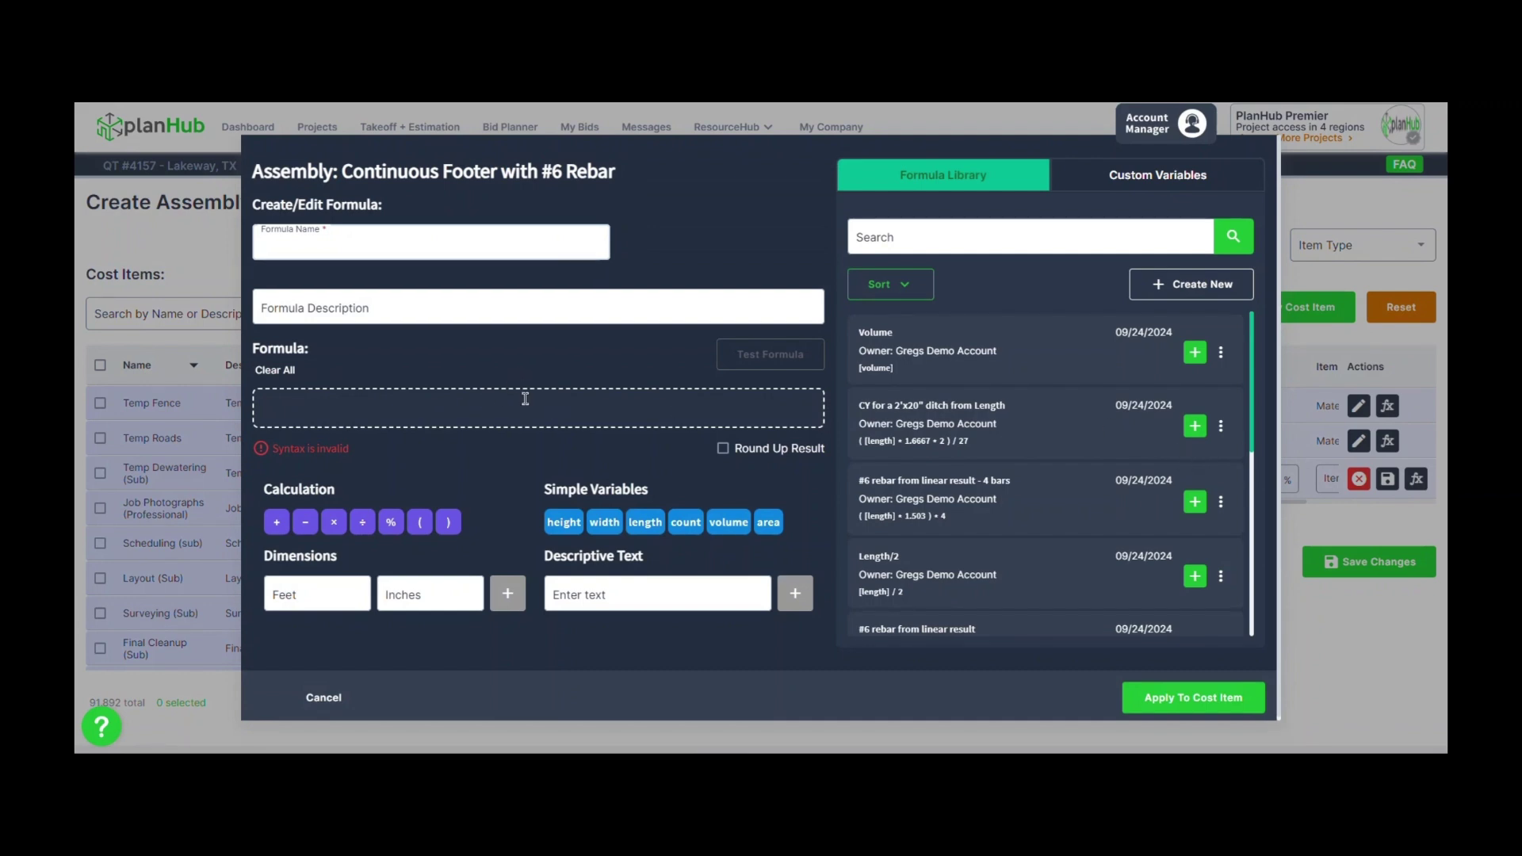
pyautogui.click(994, 241)
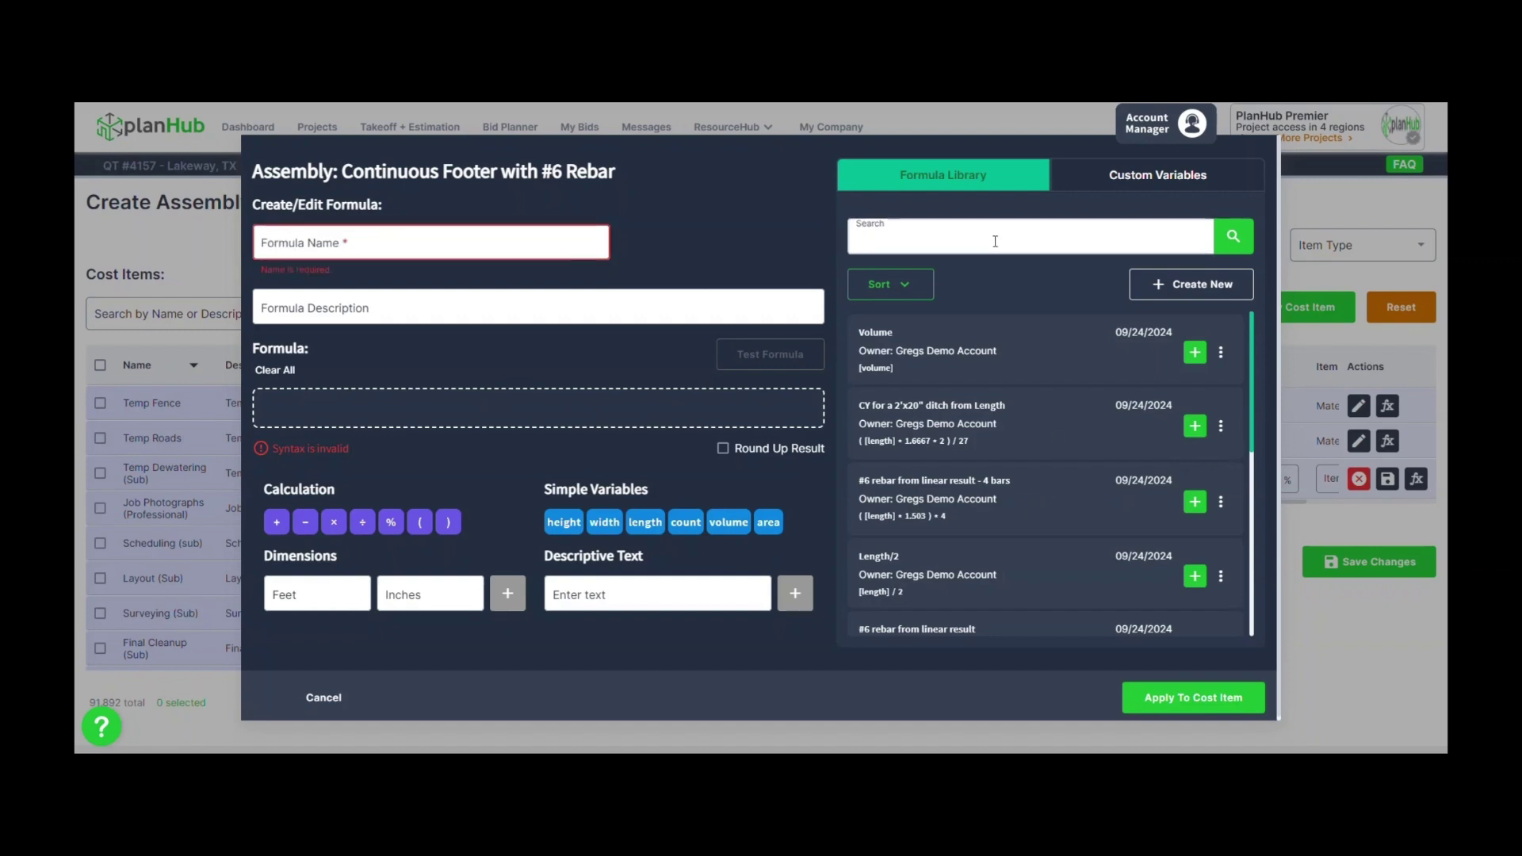
pyautogui.write('length')
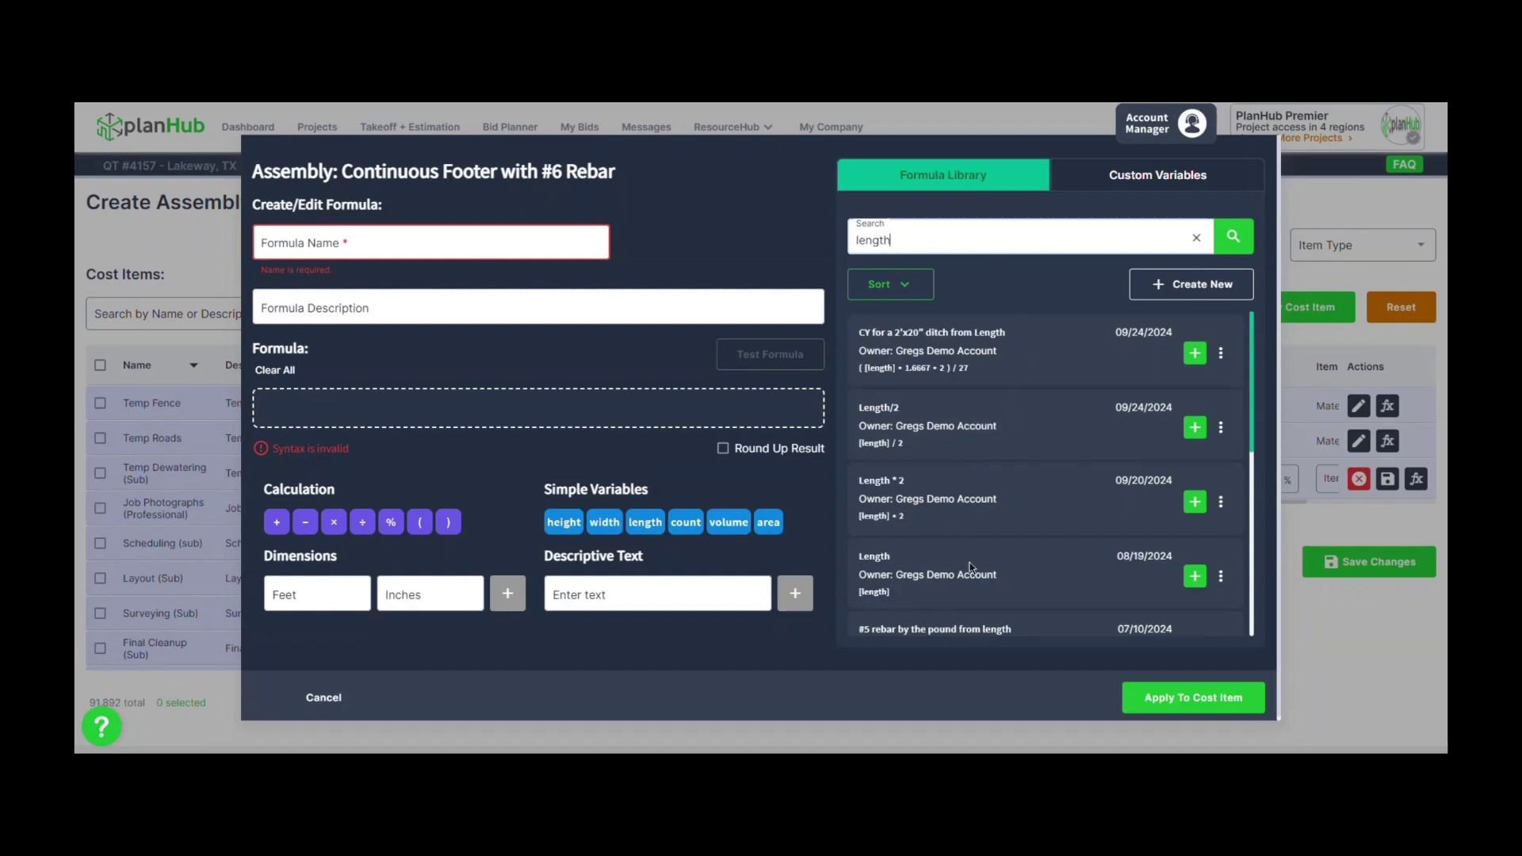
pyautogui.click(1194, 576)
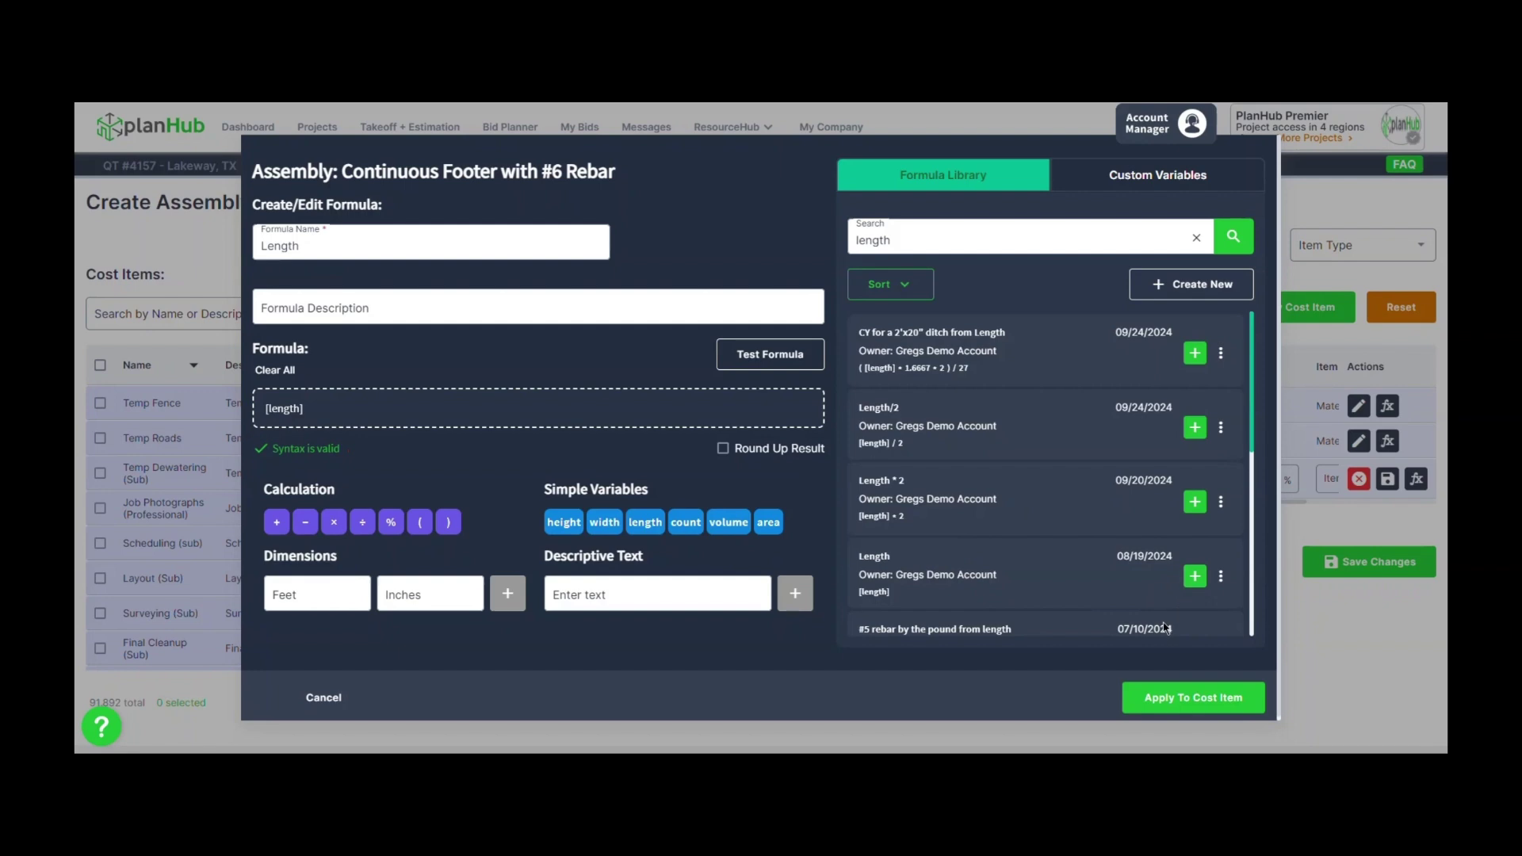
pyautogui.click(1193, 696)
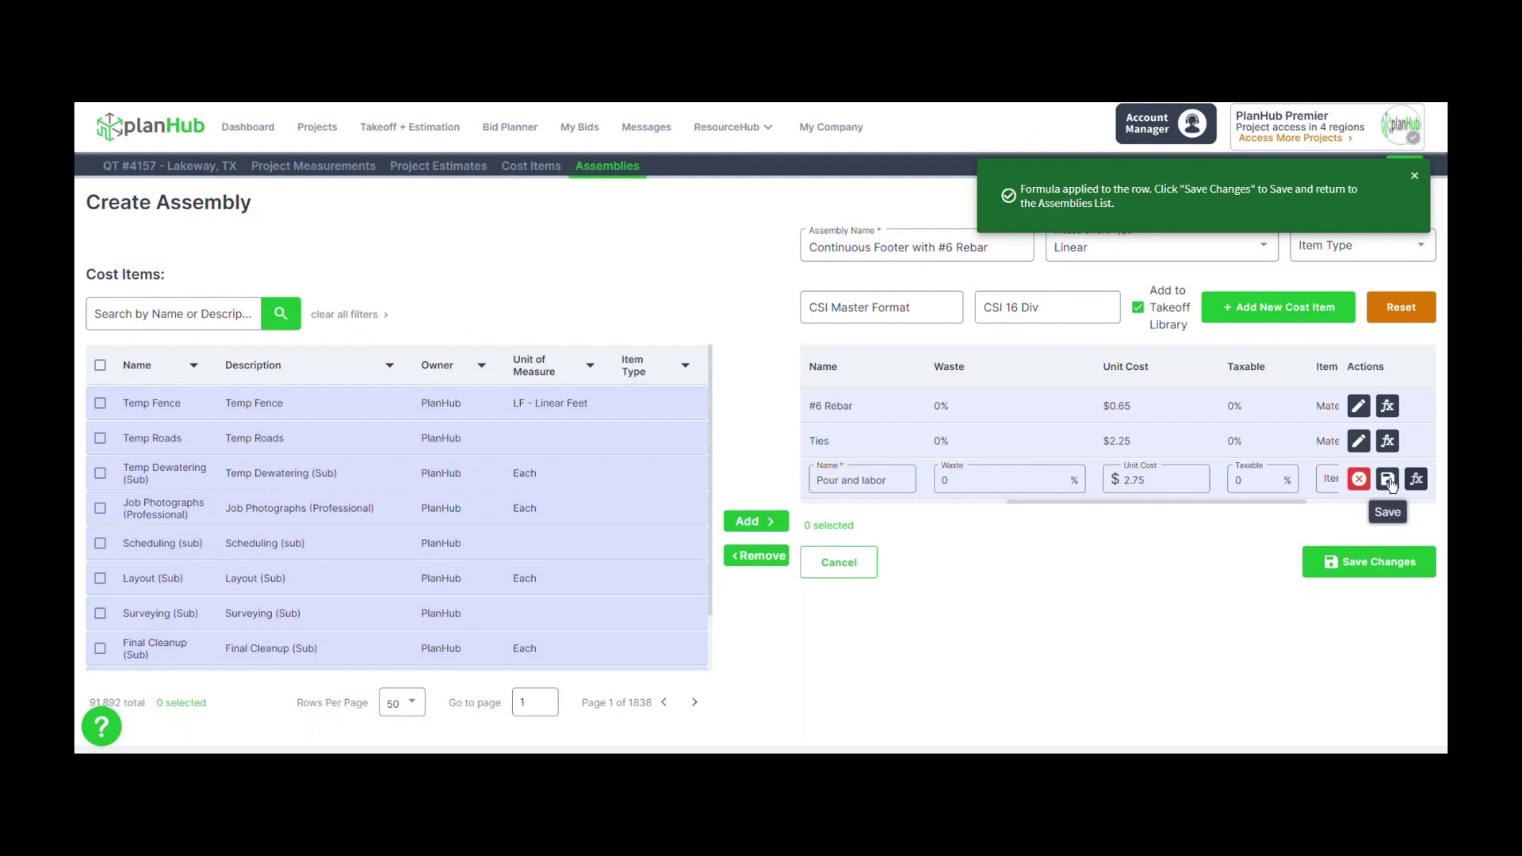
# Set the Pour and labor item's type to Materials and its unit of measure to LF - Linear Feet, and save the row
pyautogui.moveTo(1293, 502); pyautogui.dragTo(1361, 501)
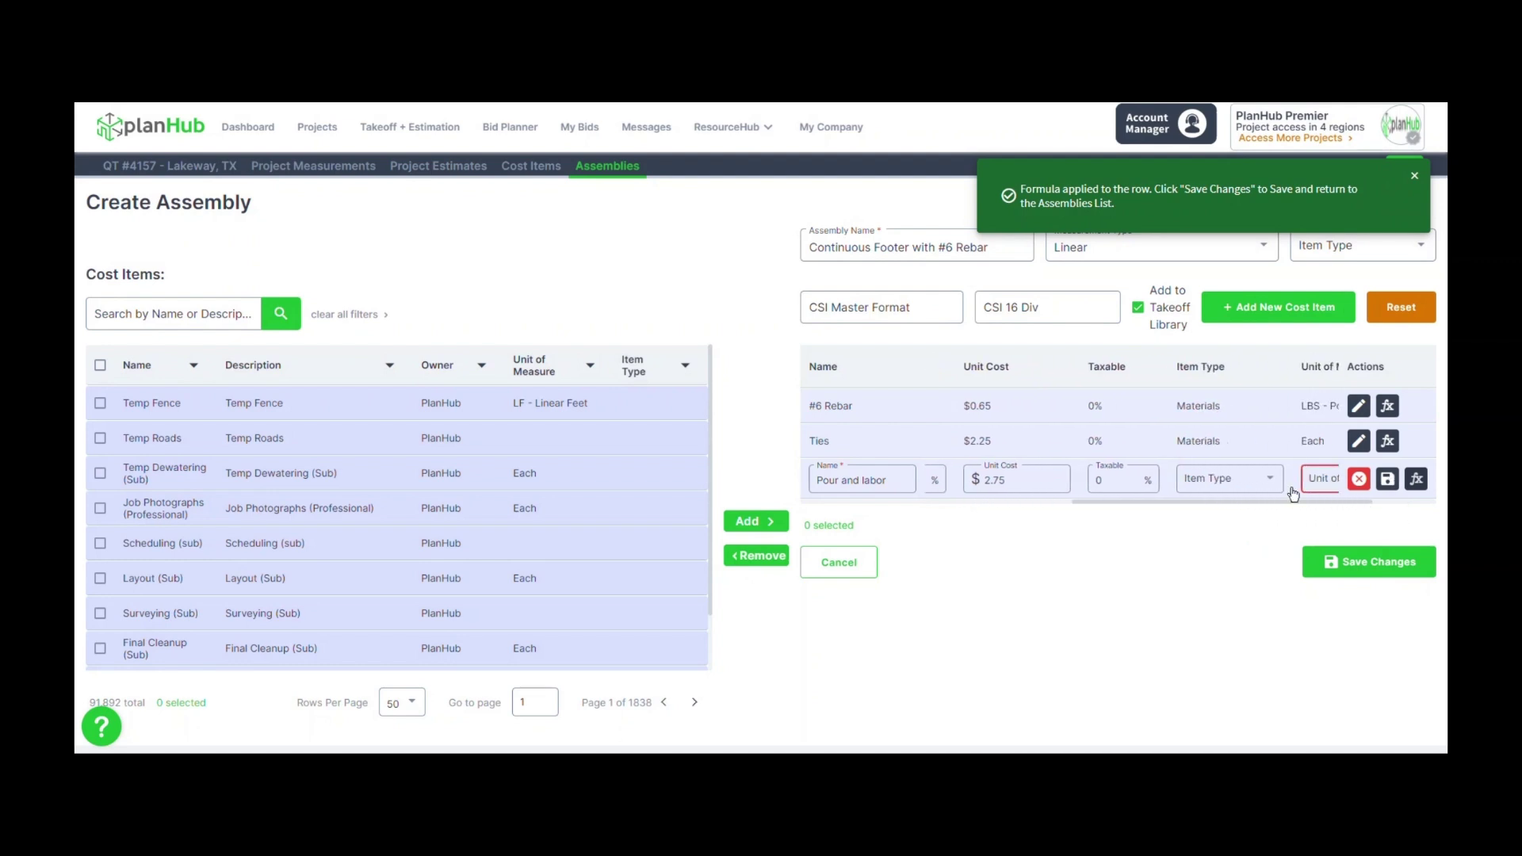
pyautogui.click(1261, 482)
pyautogui.click(1244, 571)
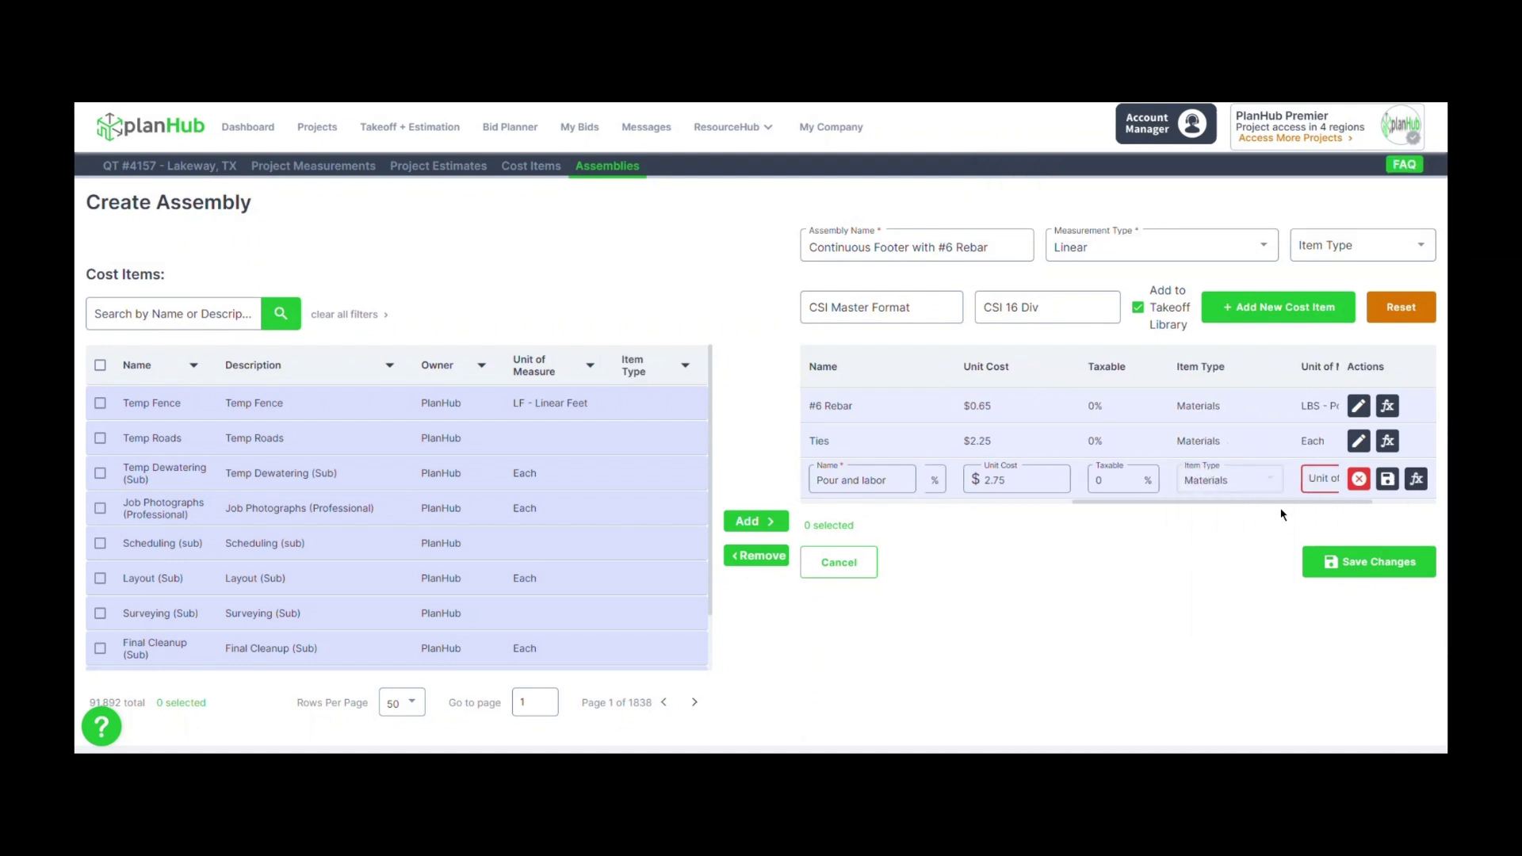
pyautogui.moveTo(1285, 504); pyautogui.dragTo(1341, 508)
pyautogui.click(1316, 478)
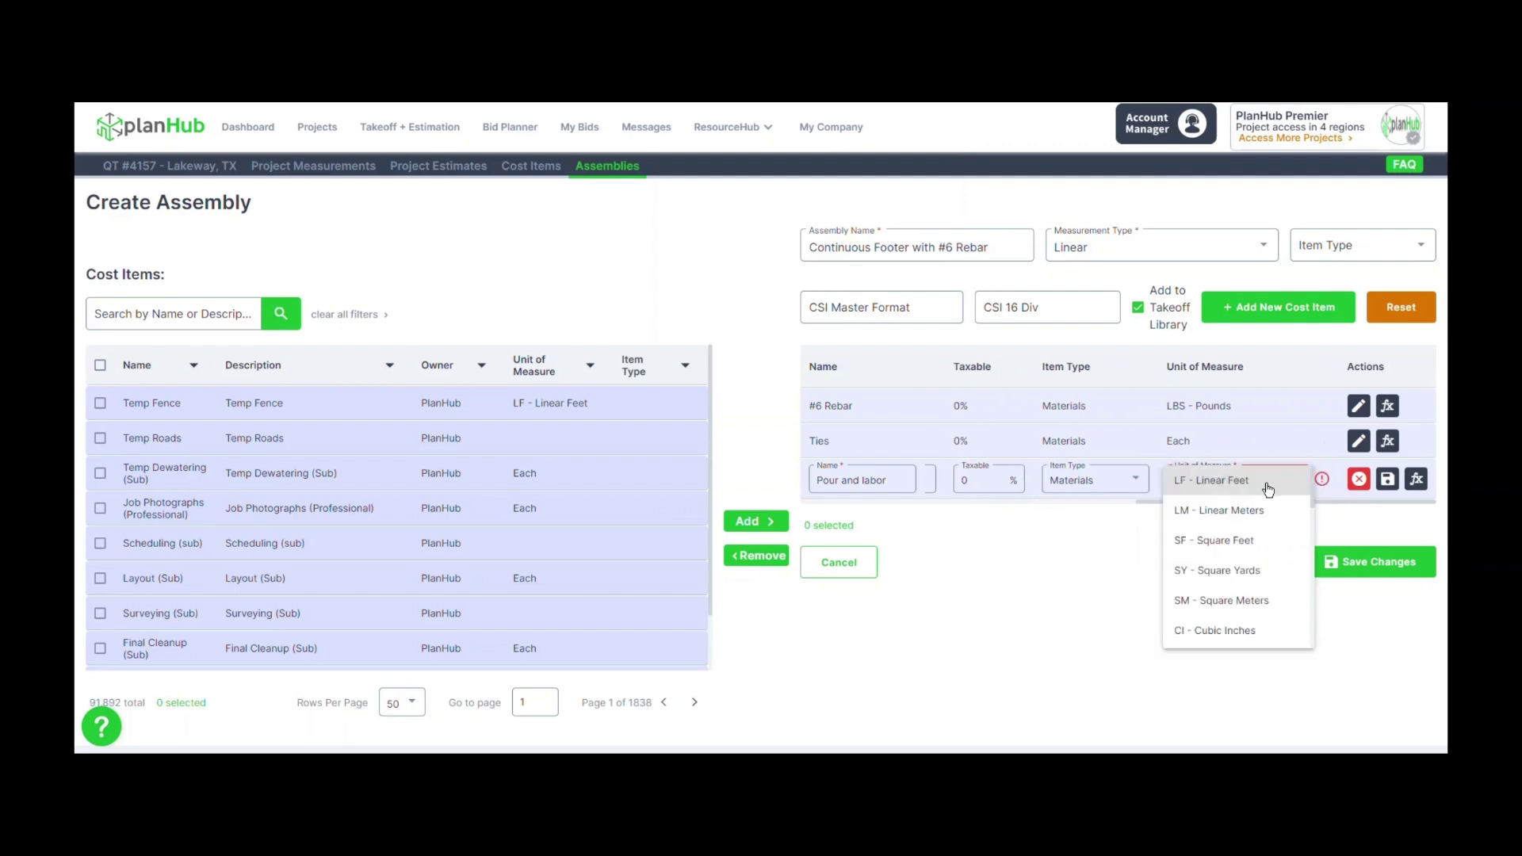
pyautogui.click(1210, 481)
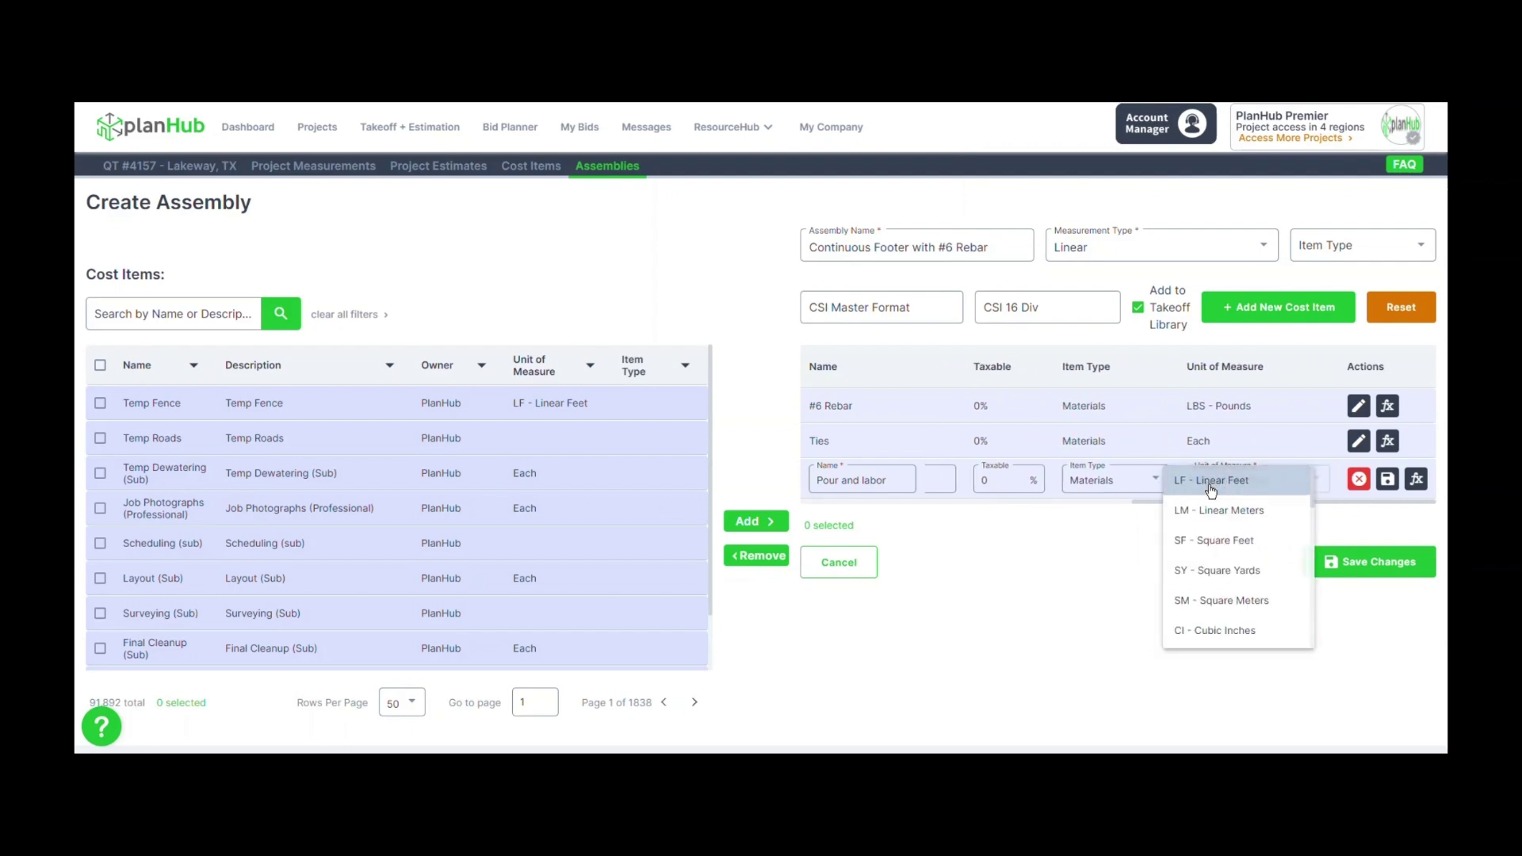
pyautogui.click(1387, 480)
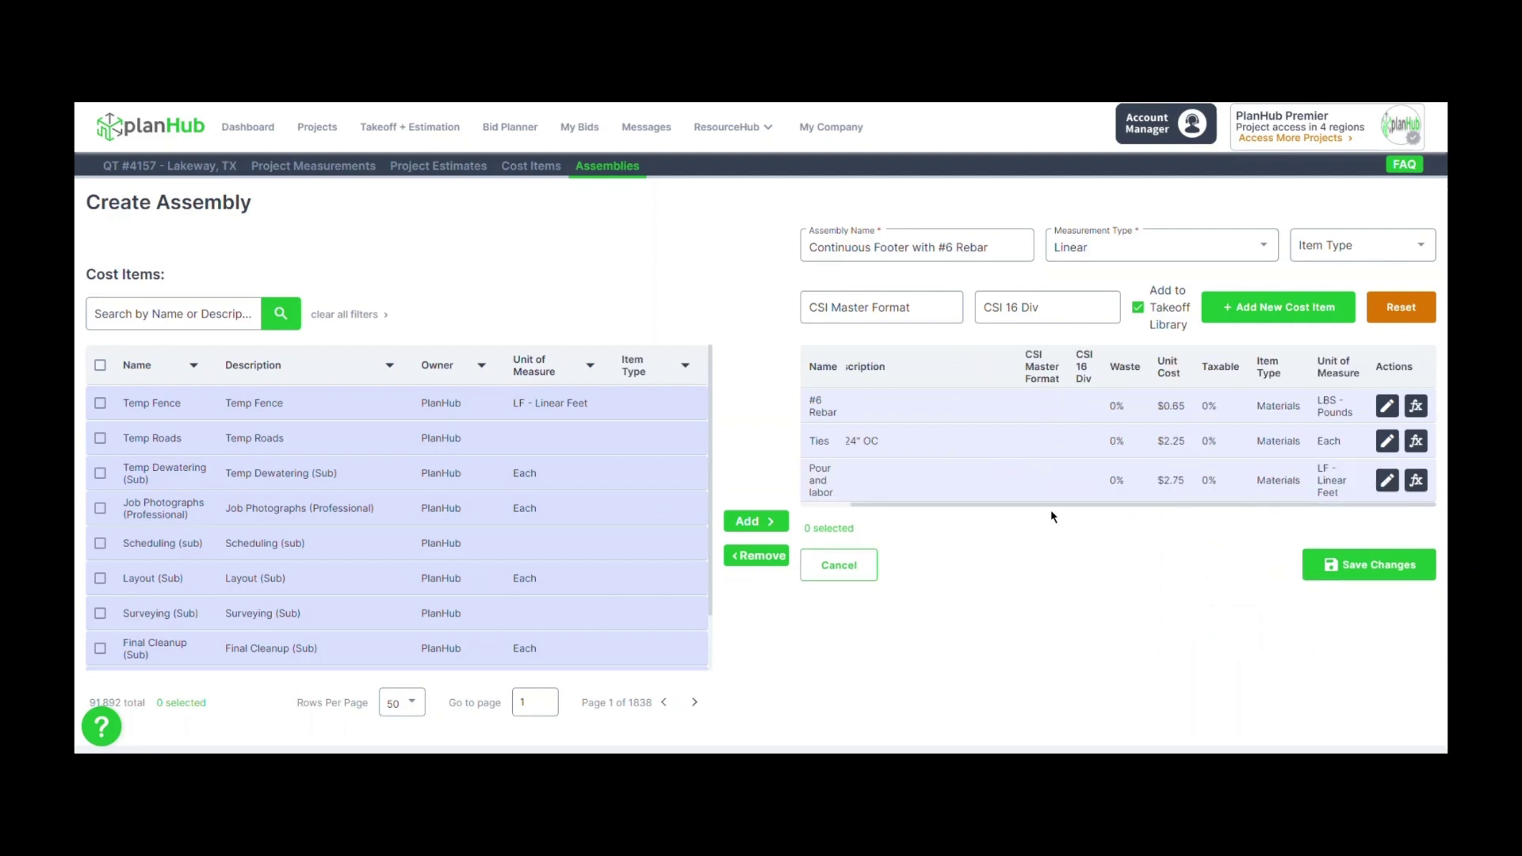
# Add a cost item named "Amount of Concrete" with a unit cost of $0 to the assembly
pyautogui.moveTo(1050, 503); pyautogui.dragTo(989, 515)
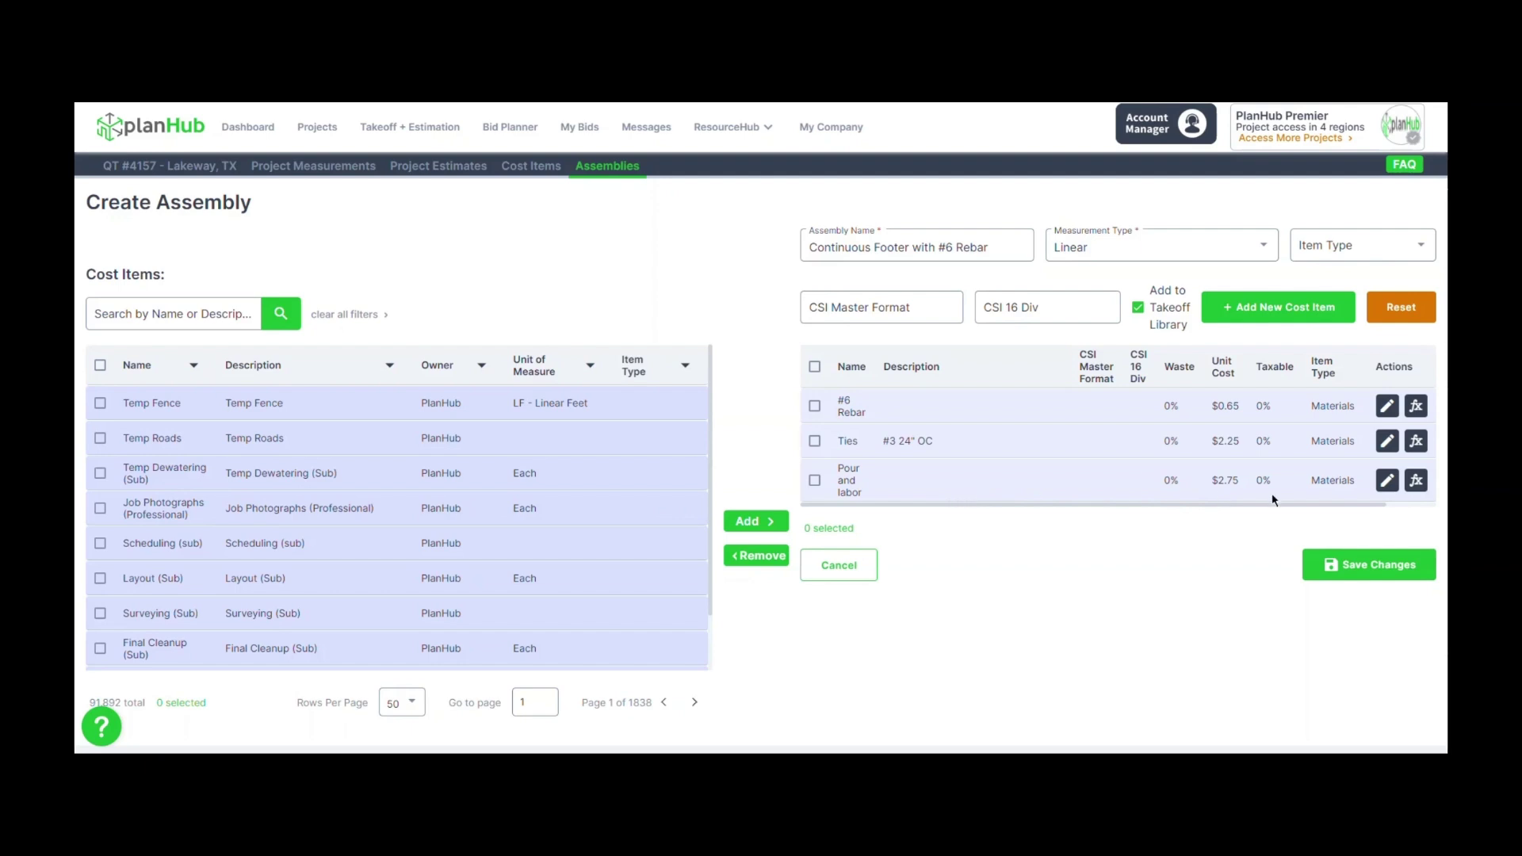
pyautogui.click(1278, 306)
pyautogui.click(918, 511)
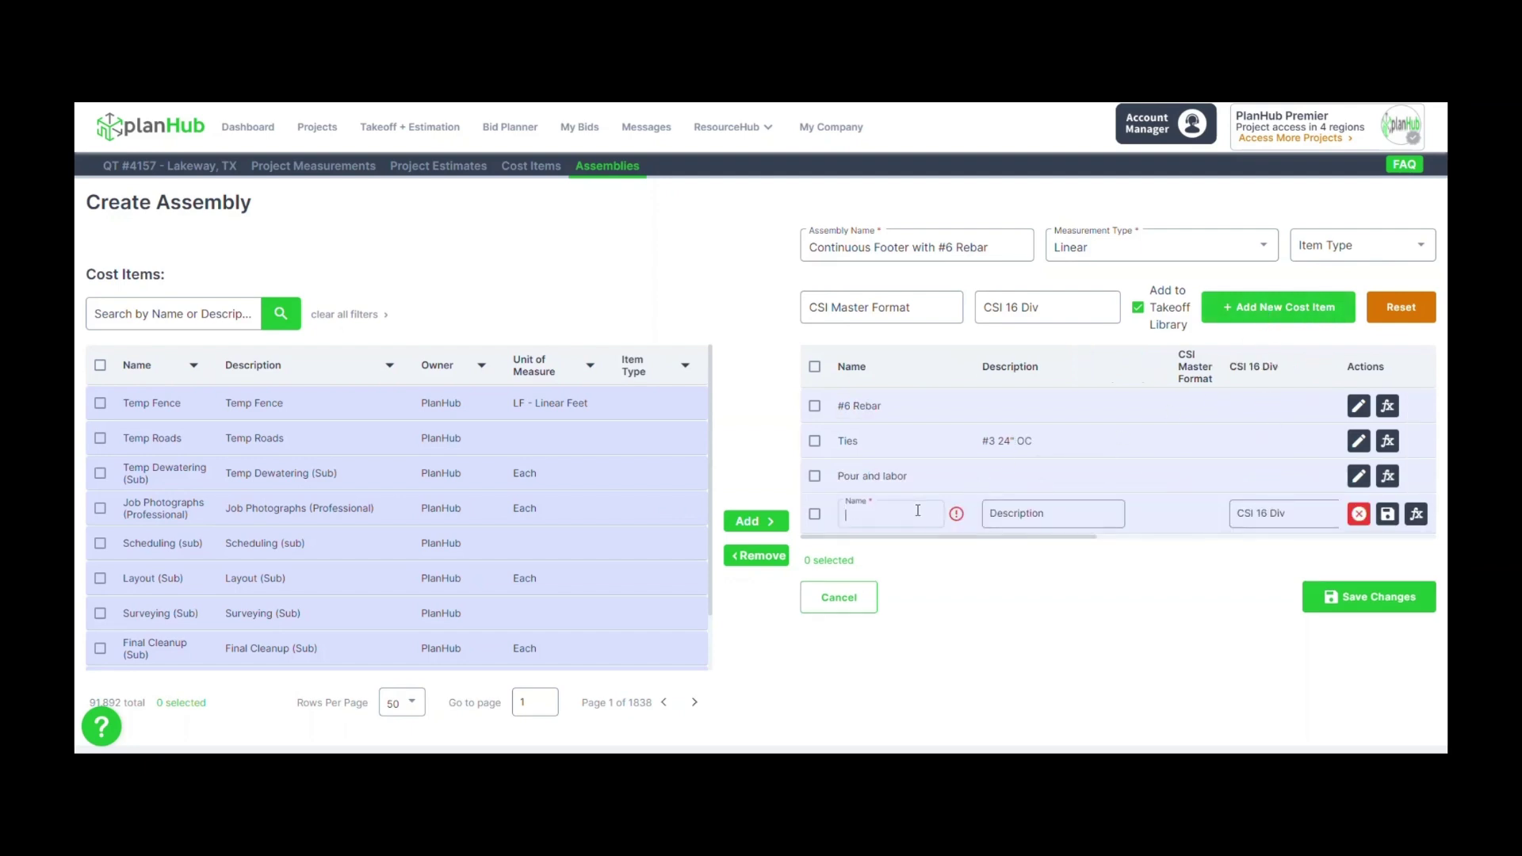
pyautogui.write('Amount of Concrete')
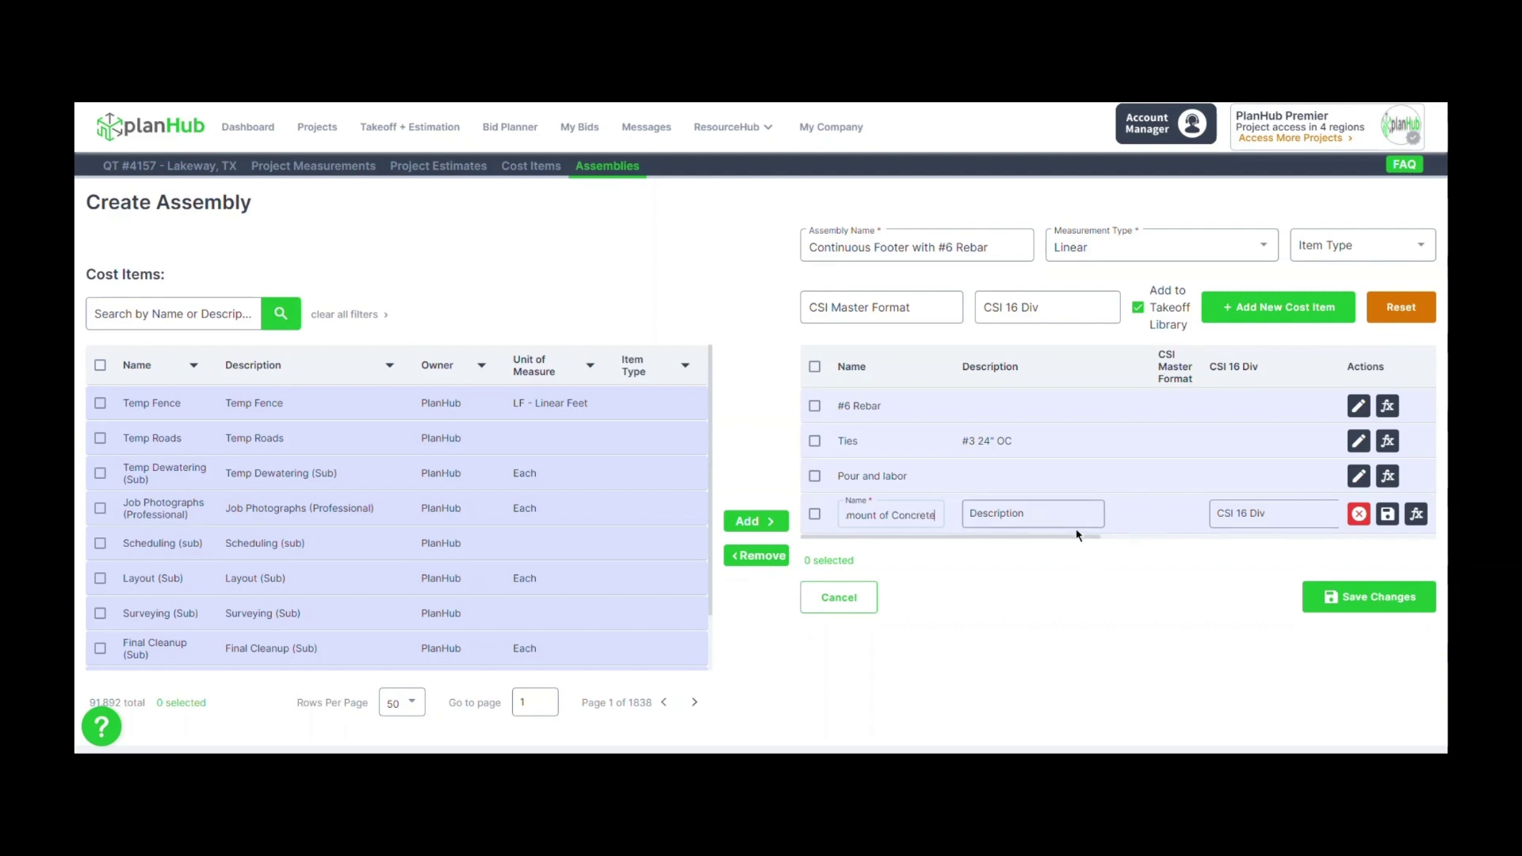
pyautogui.moveTo(1076, 538); pyautogui.dragTo(1274, 537)
pyautogui.click(1161, 514)
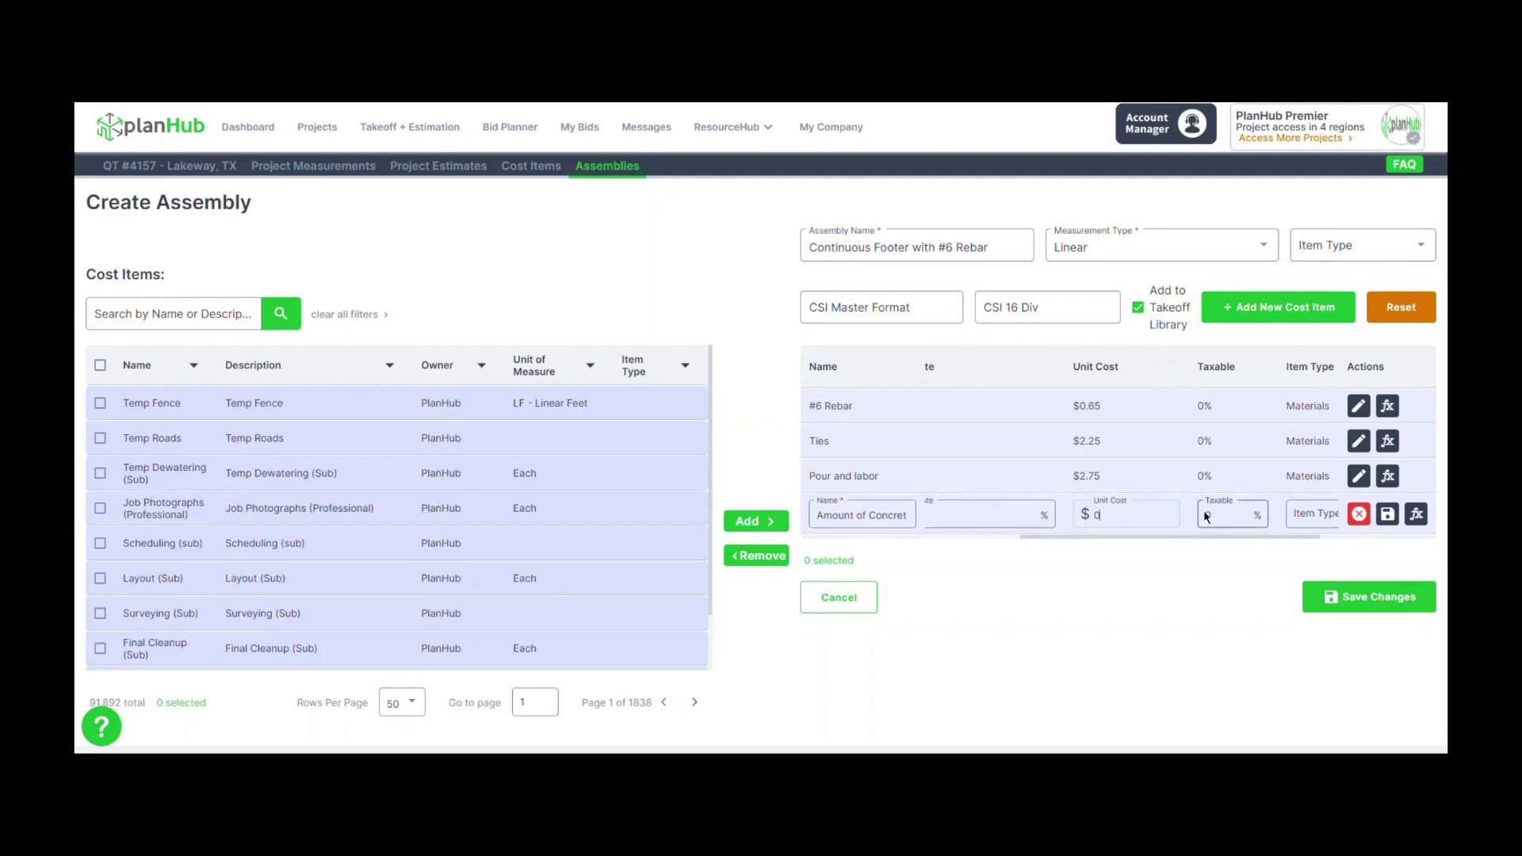
# Set the Amount of Concrete item's type to Materials and its unit of measure to CY - Cubic Yards, and save the row
pyautogui.hscroll(5, 1122, 536)
pyautogui.click(1110, 515)
pyautogui.click(1097, 607)
pyautogui.click(1248, 515)
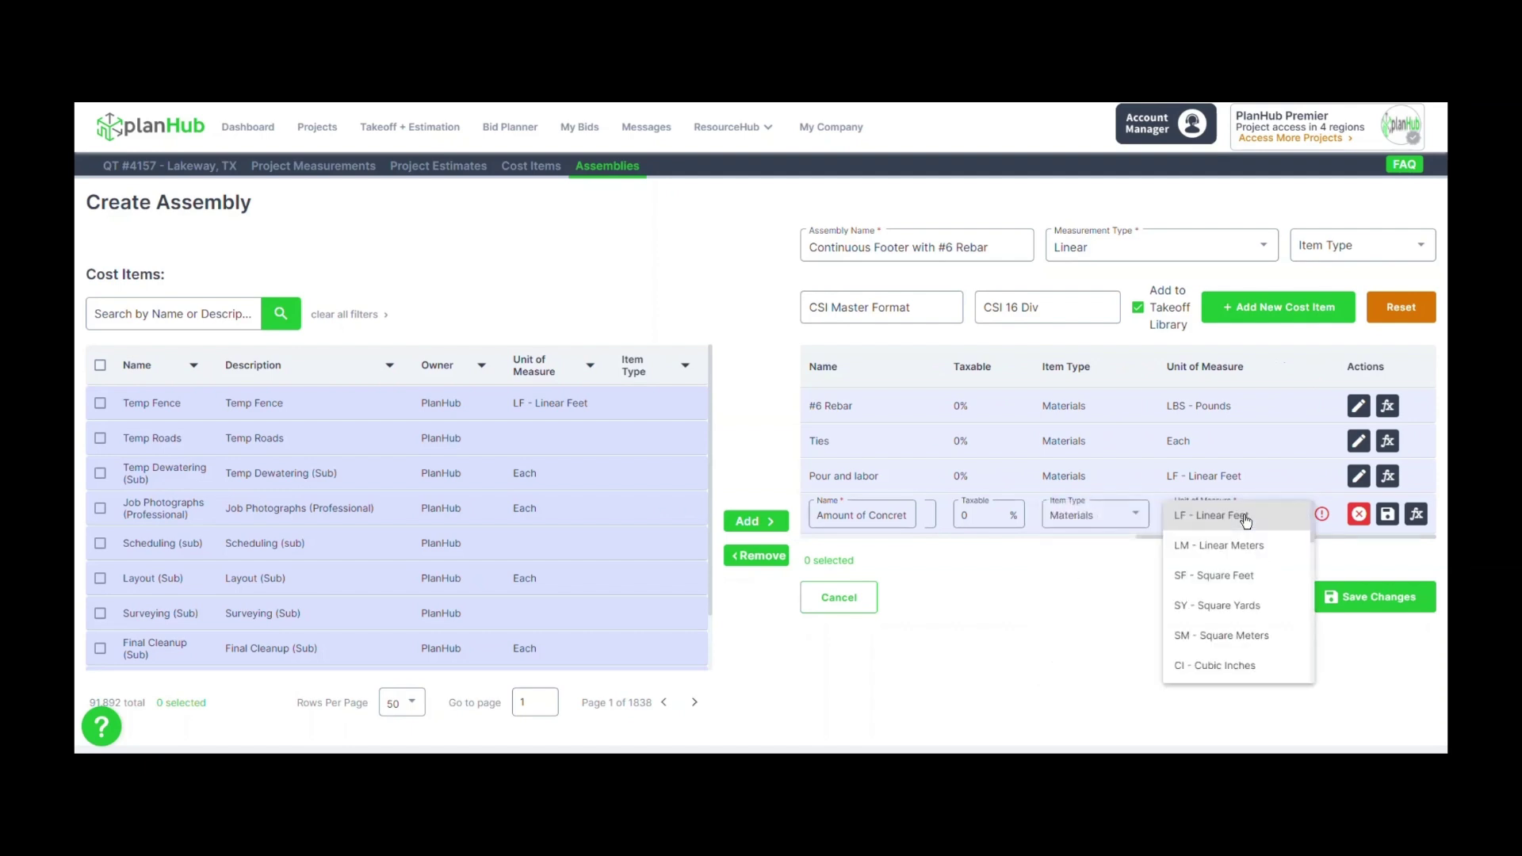
pyautogui.scroll(-2, 1247, 520)
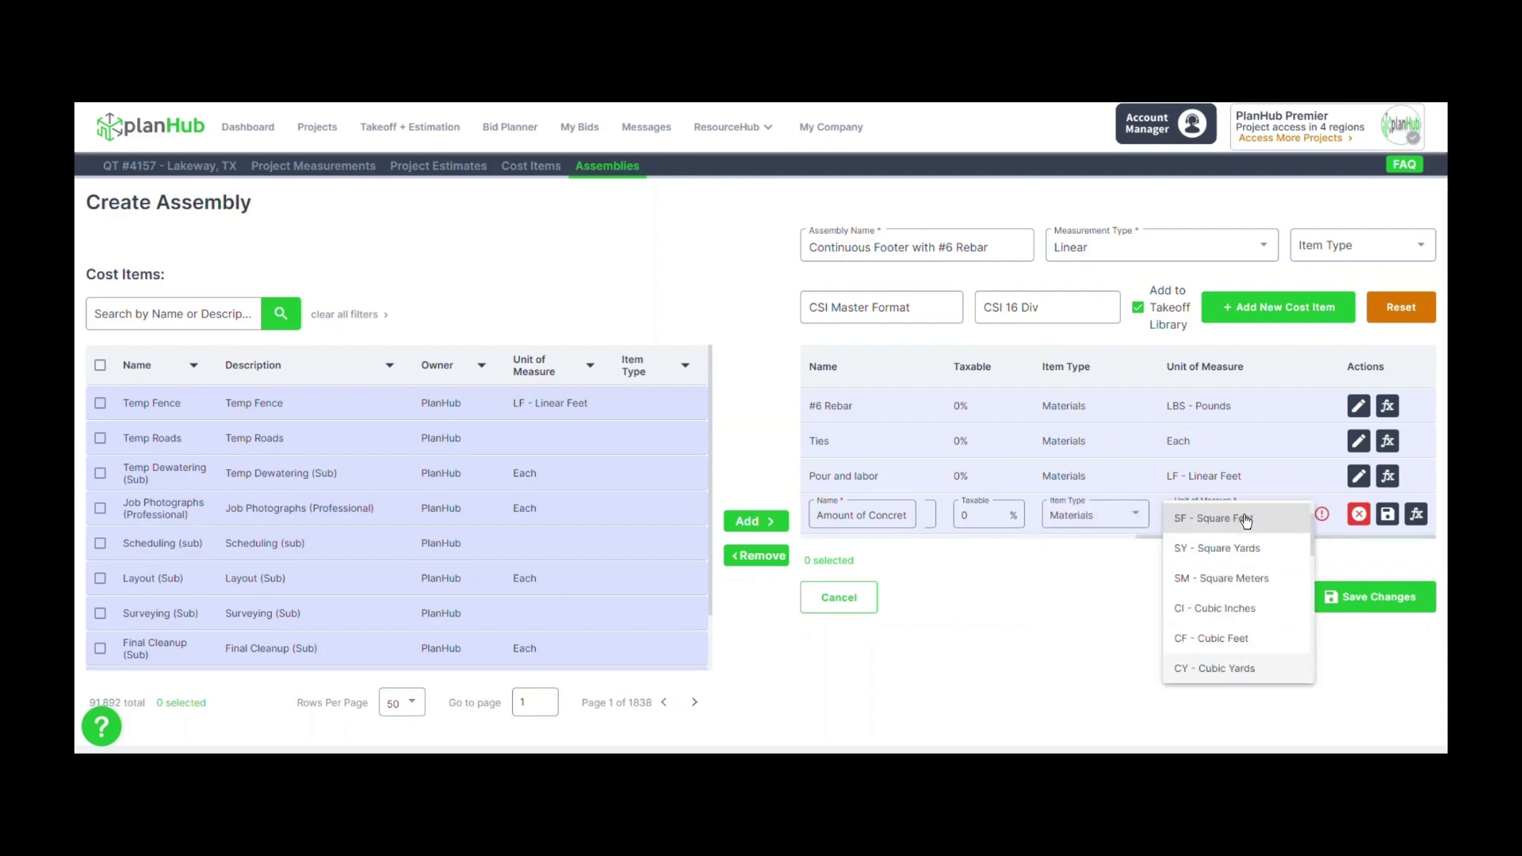
pyautogui.hscroll(-1, 1325, 547)
pyautogui.click(1325, 547)
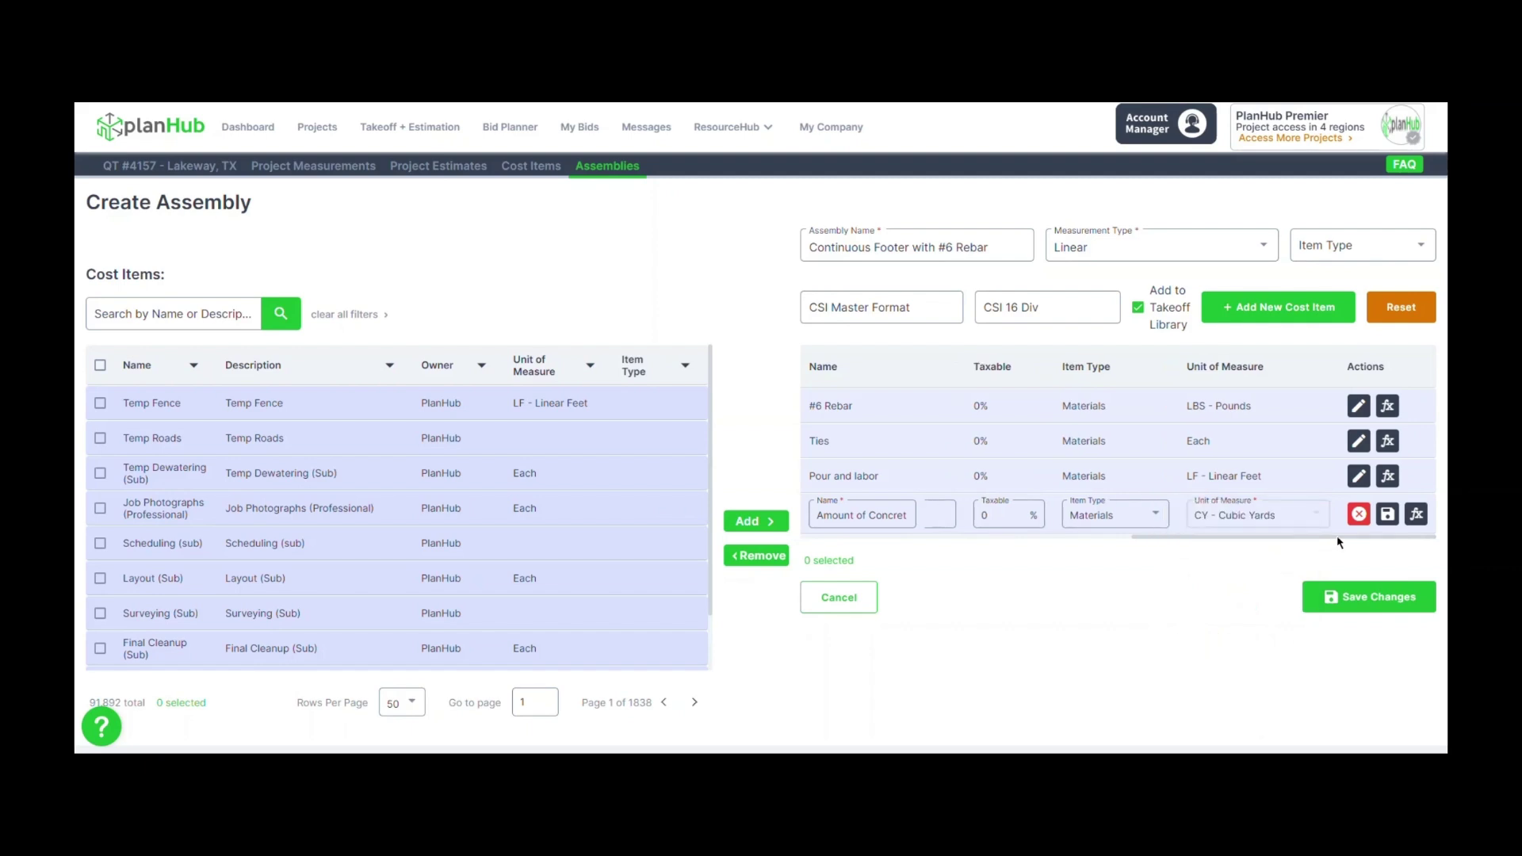
pyautogui.click(1387, 517)
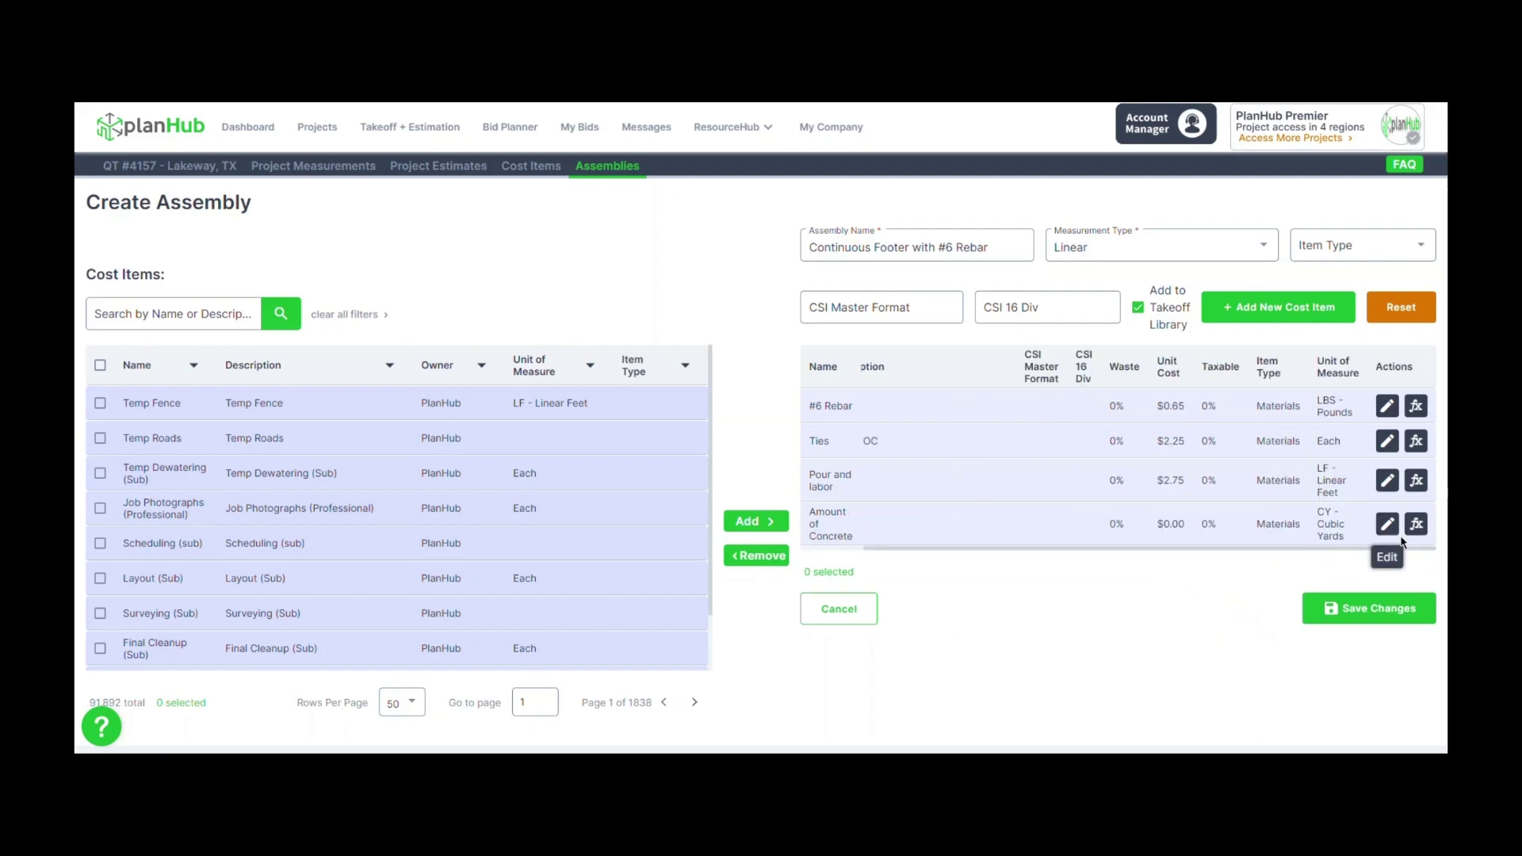
# Apply the library formula "CY for a 2'x20" ditch from Length" to the Amount of Concrete item and save the assembly
pyautogui.click(1416, 524)
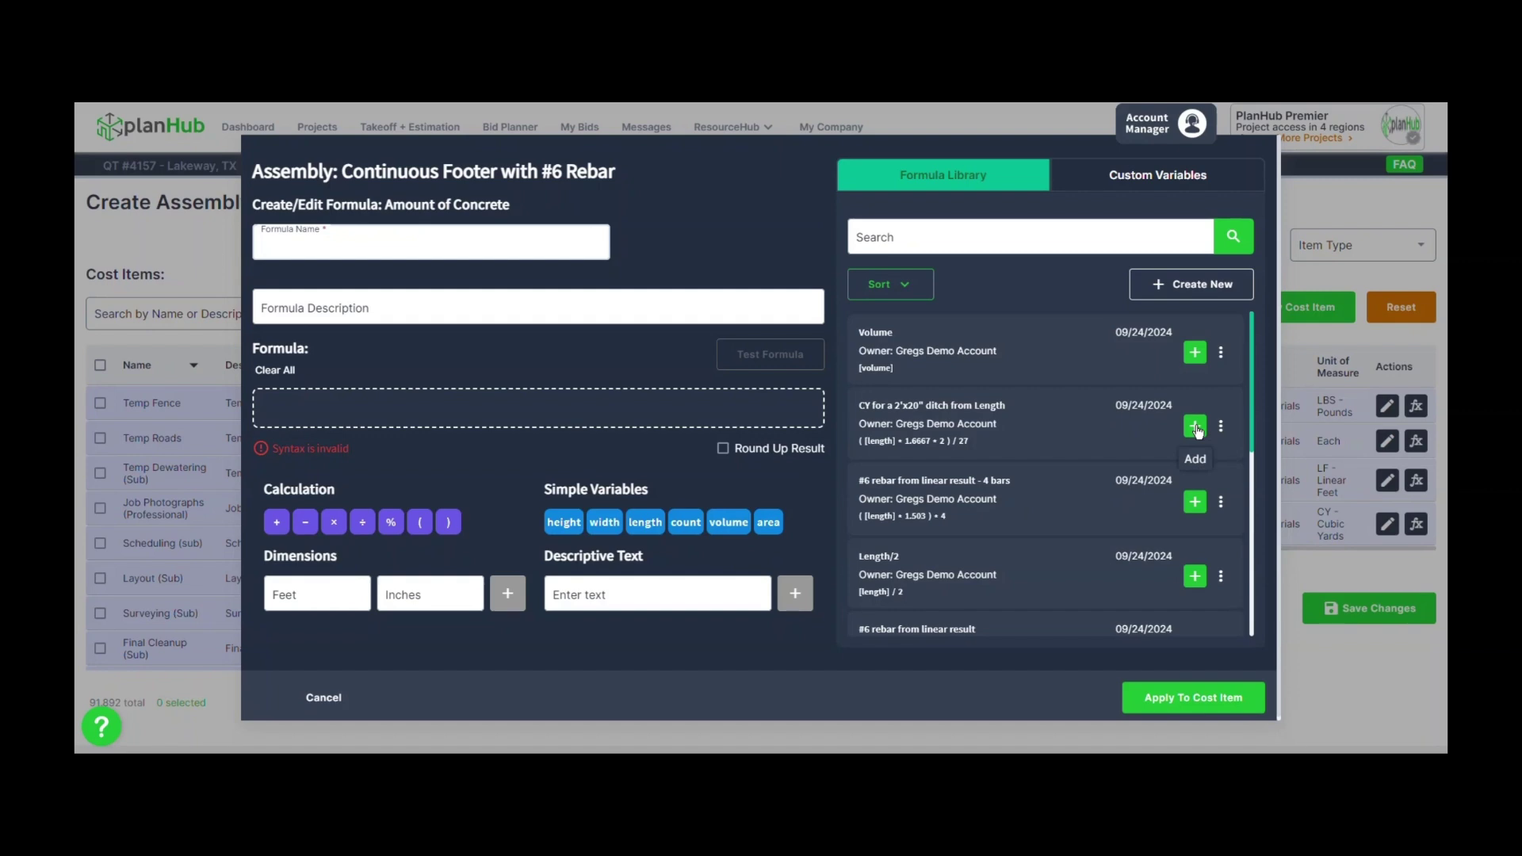
pyautogui.click(1195, 426)
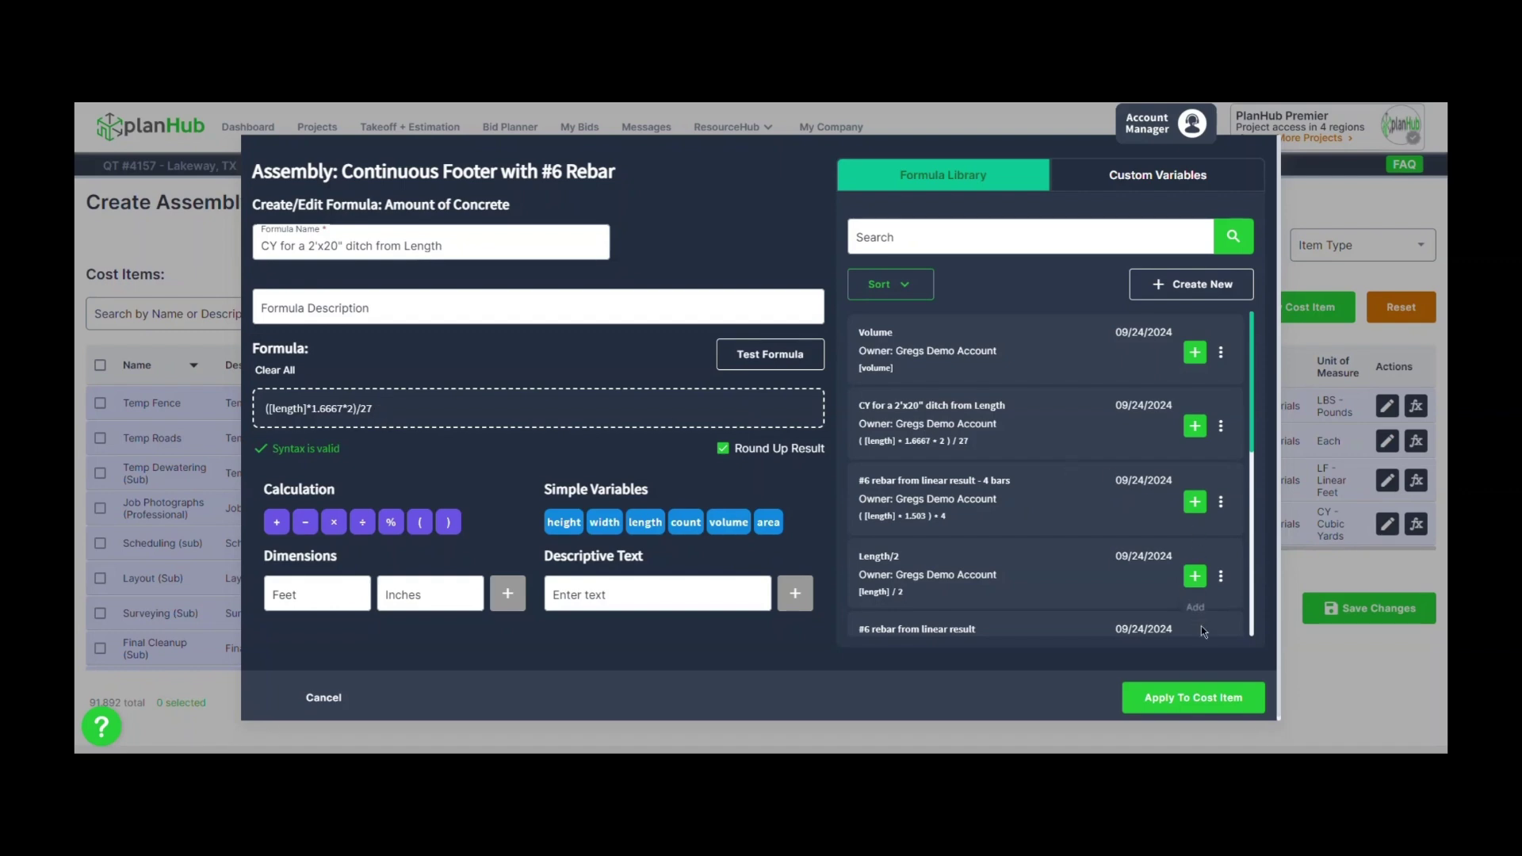
pyautogui.click(1215, 701)
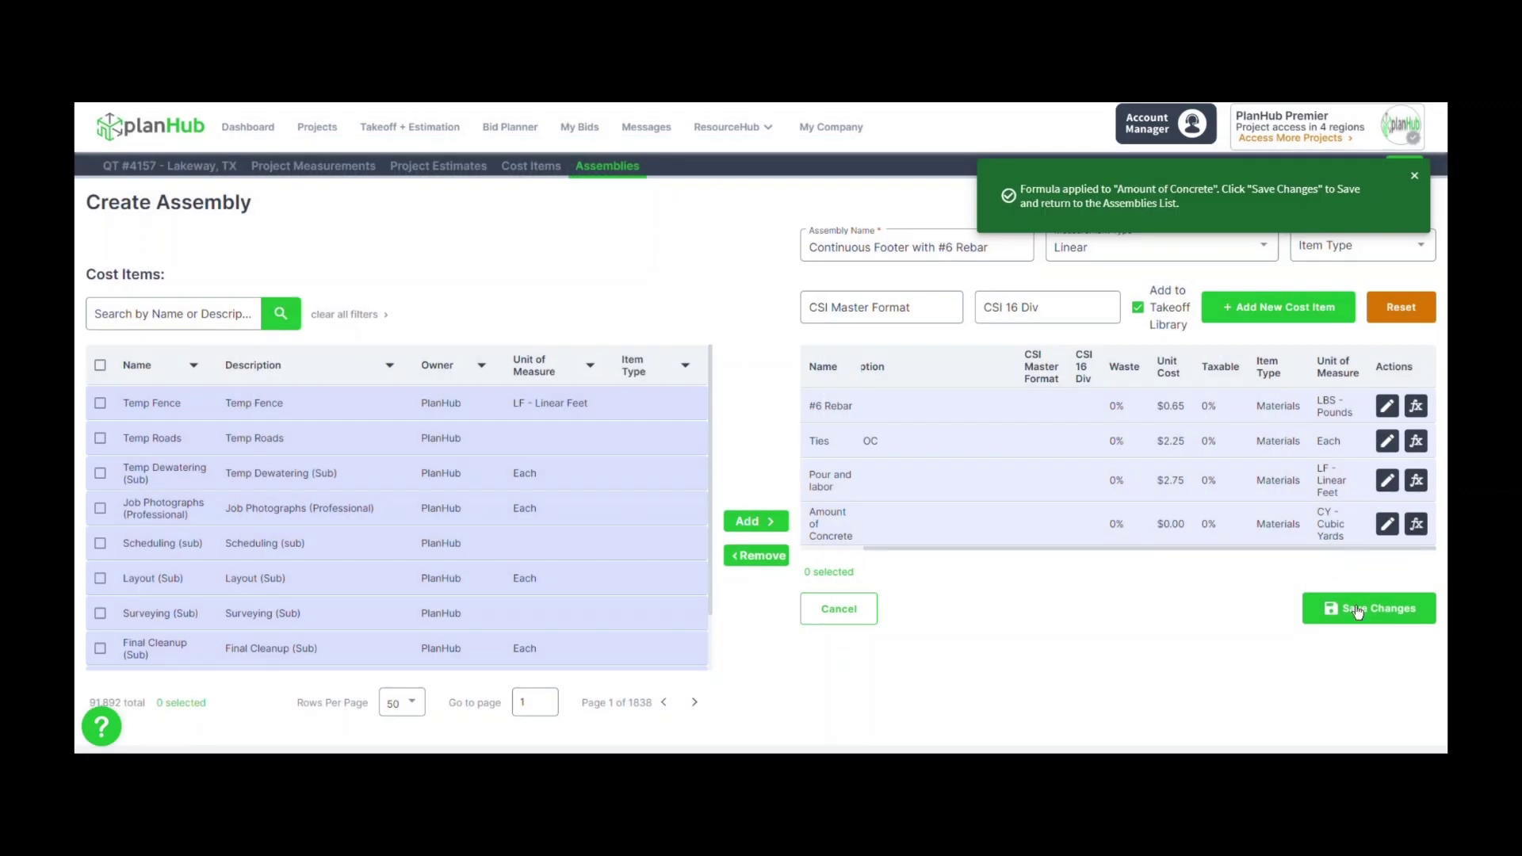
pyautogui.click(1357, 609)
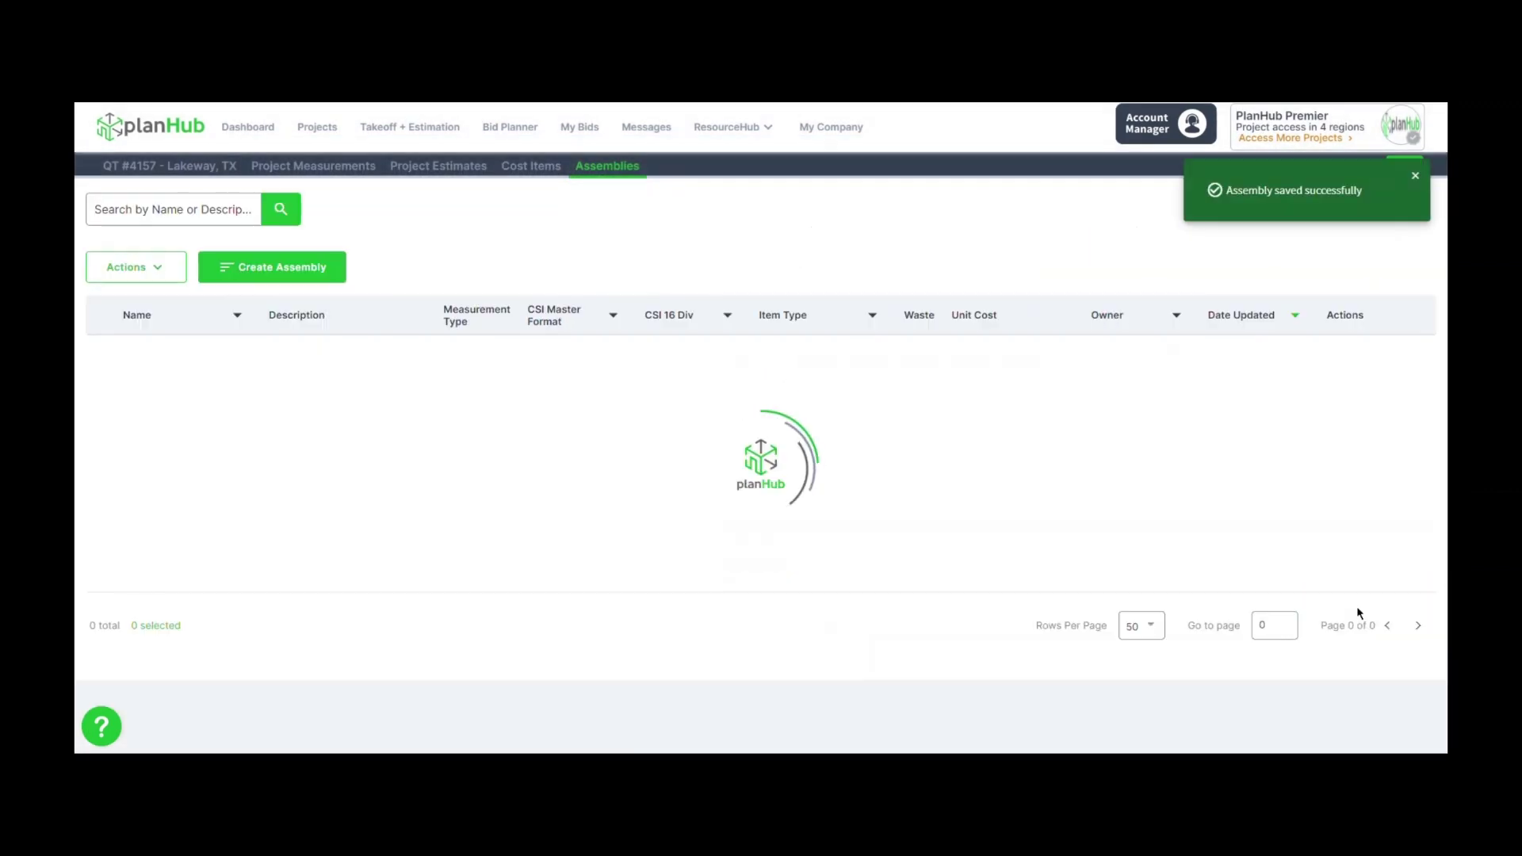
# Return to the QT #4157 takeoff plan and send the Continuous Footer measurement to the "Continuous Footer with #6 Rebar" assembly
pyautogui.click(182, 167)
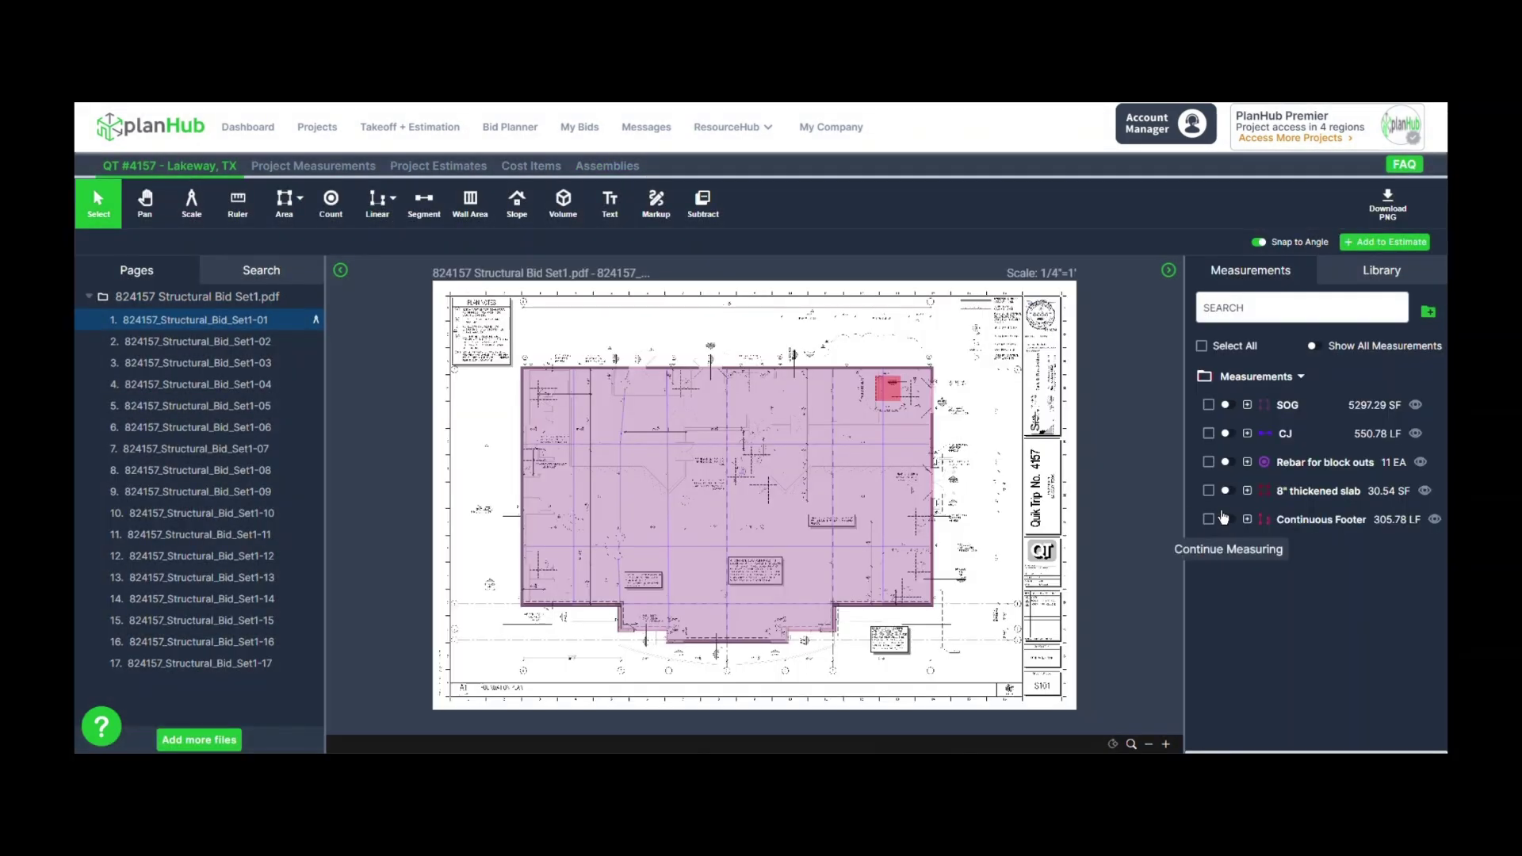
pyautogui.rightClick(1306, 529)
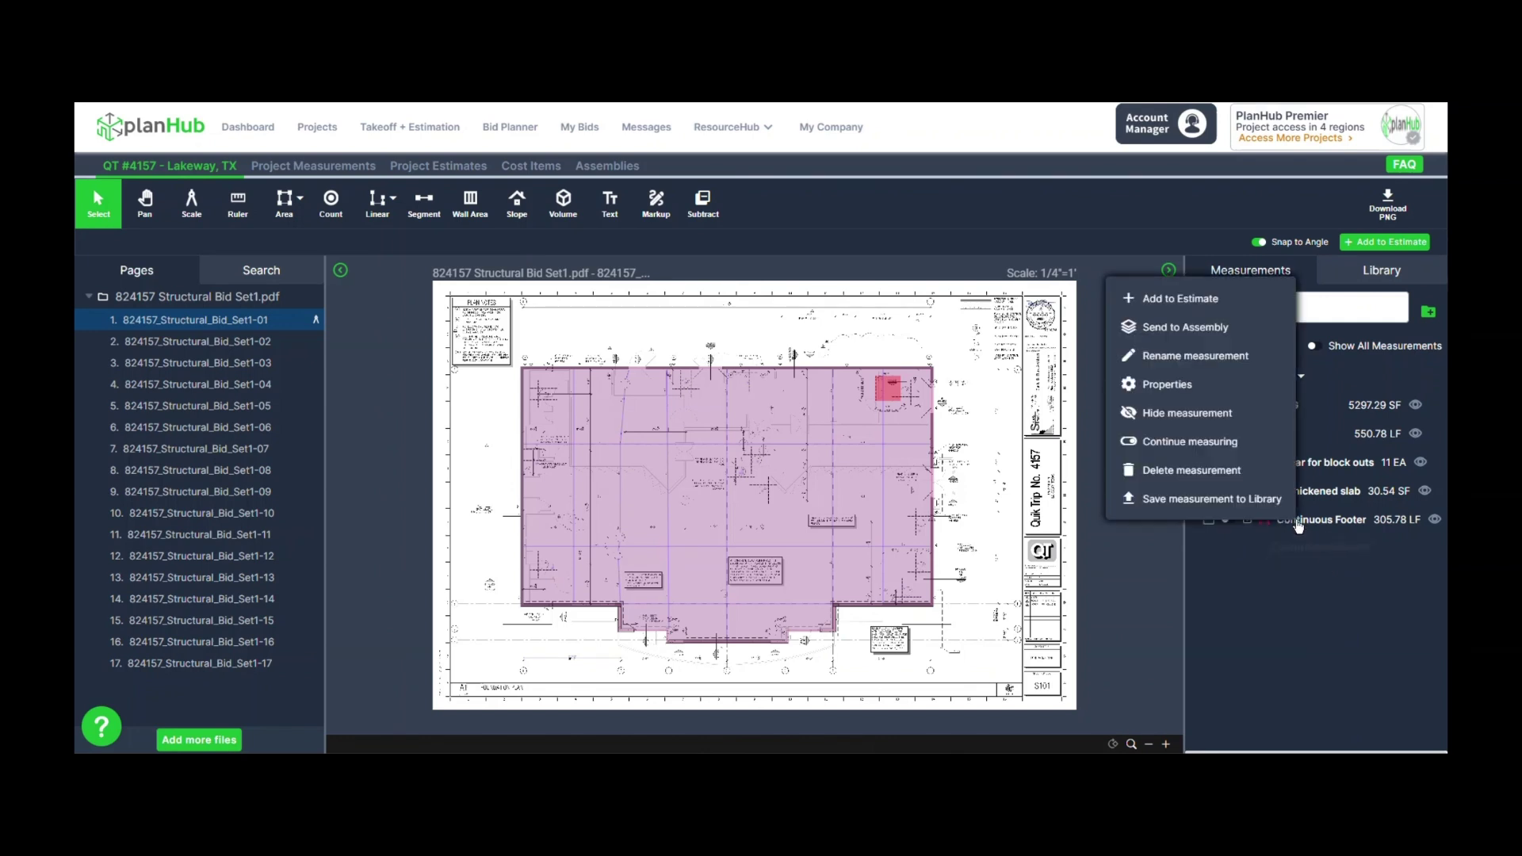
pyautogui.click(1188, 330)
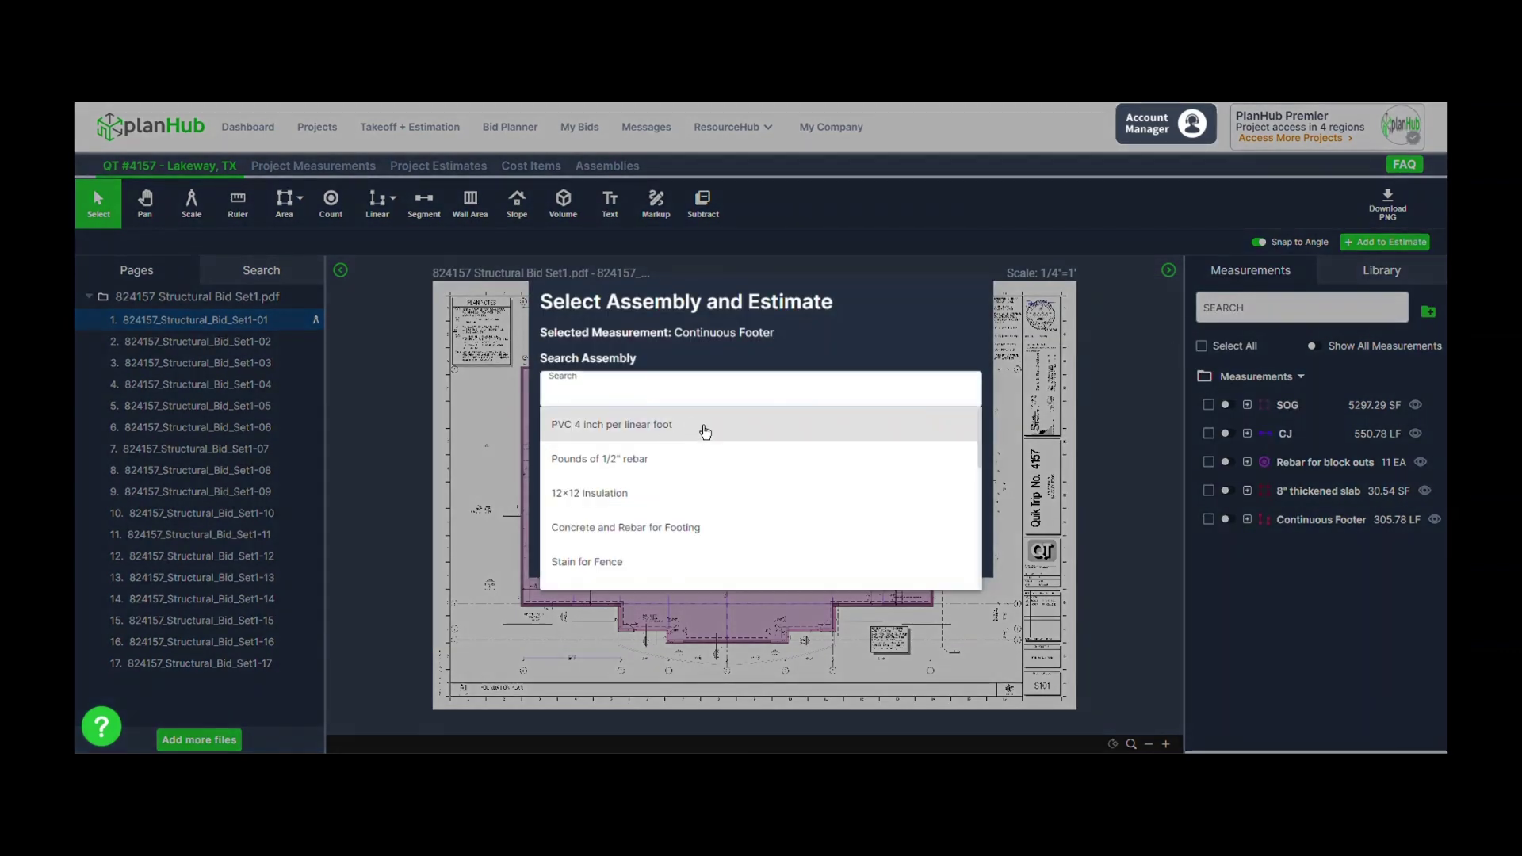
pyautogui.scroll(-3, 704, 440)
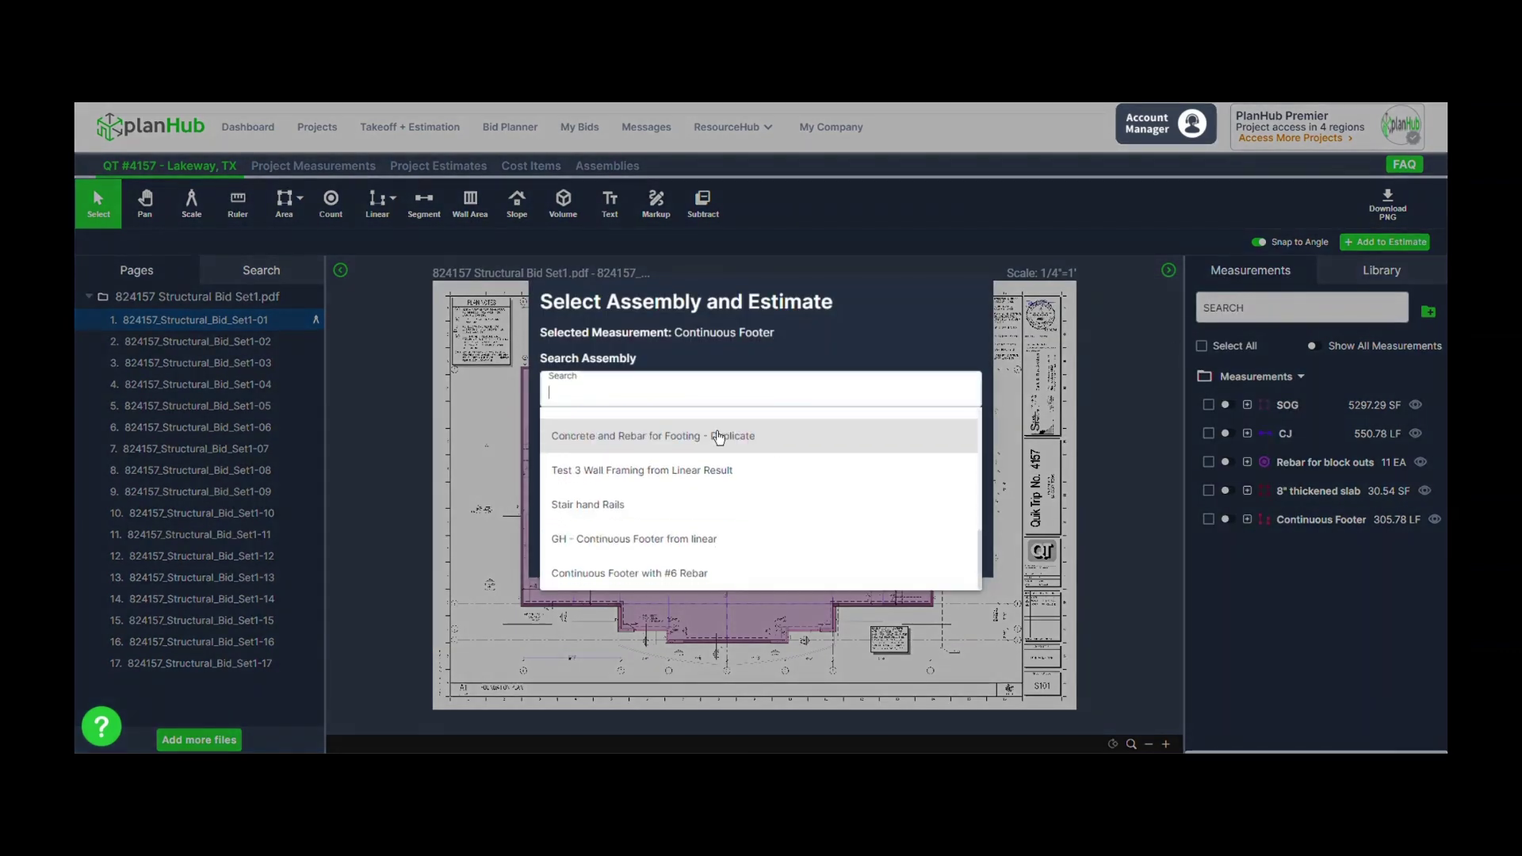
pyautogui.click(750, 578)
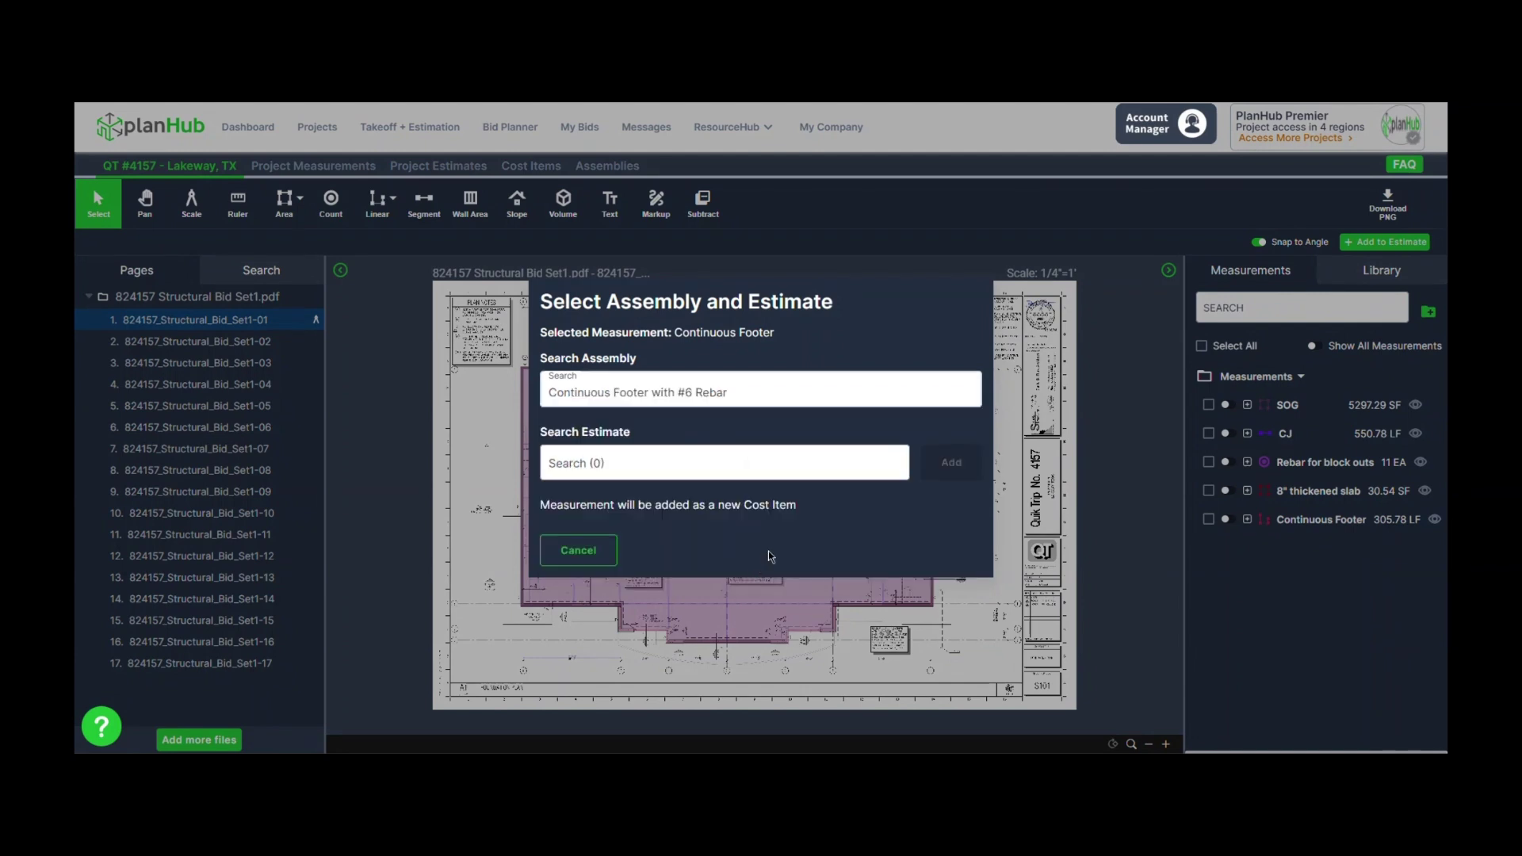
# Add the assembly to Project Estimate 1 and insert the measurement's length for all its cost items
pyautogui.click(765, 465)
pyautogui.click(558, 535)
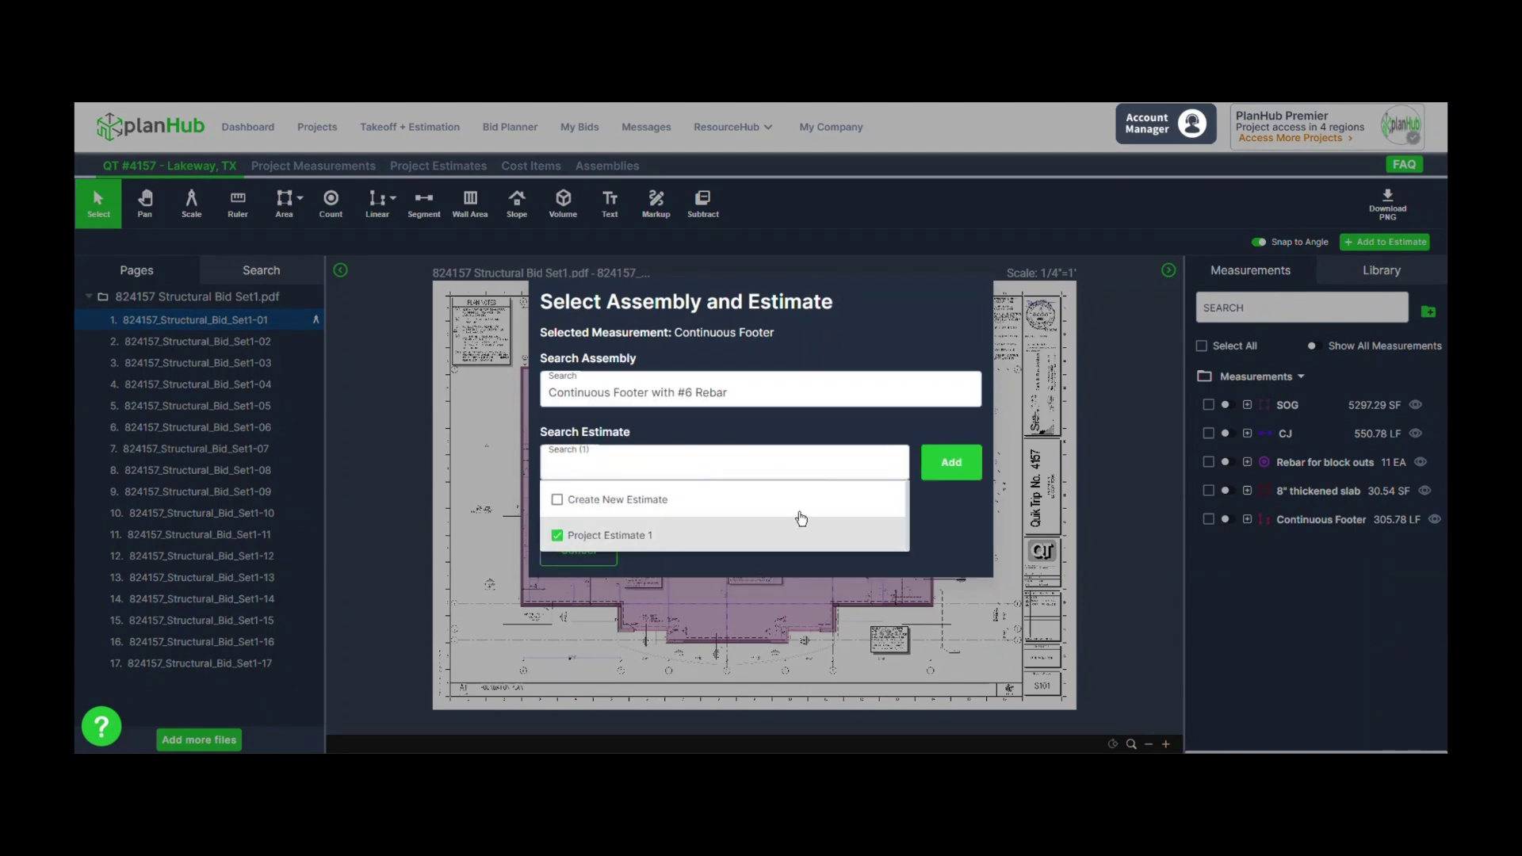
pyautogui.click(940, 468)
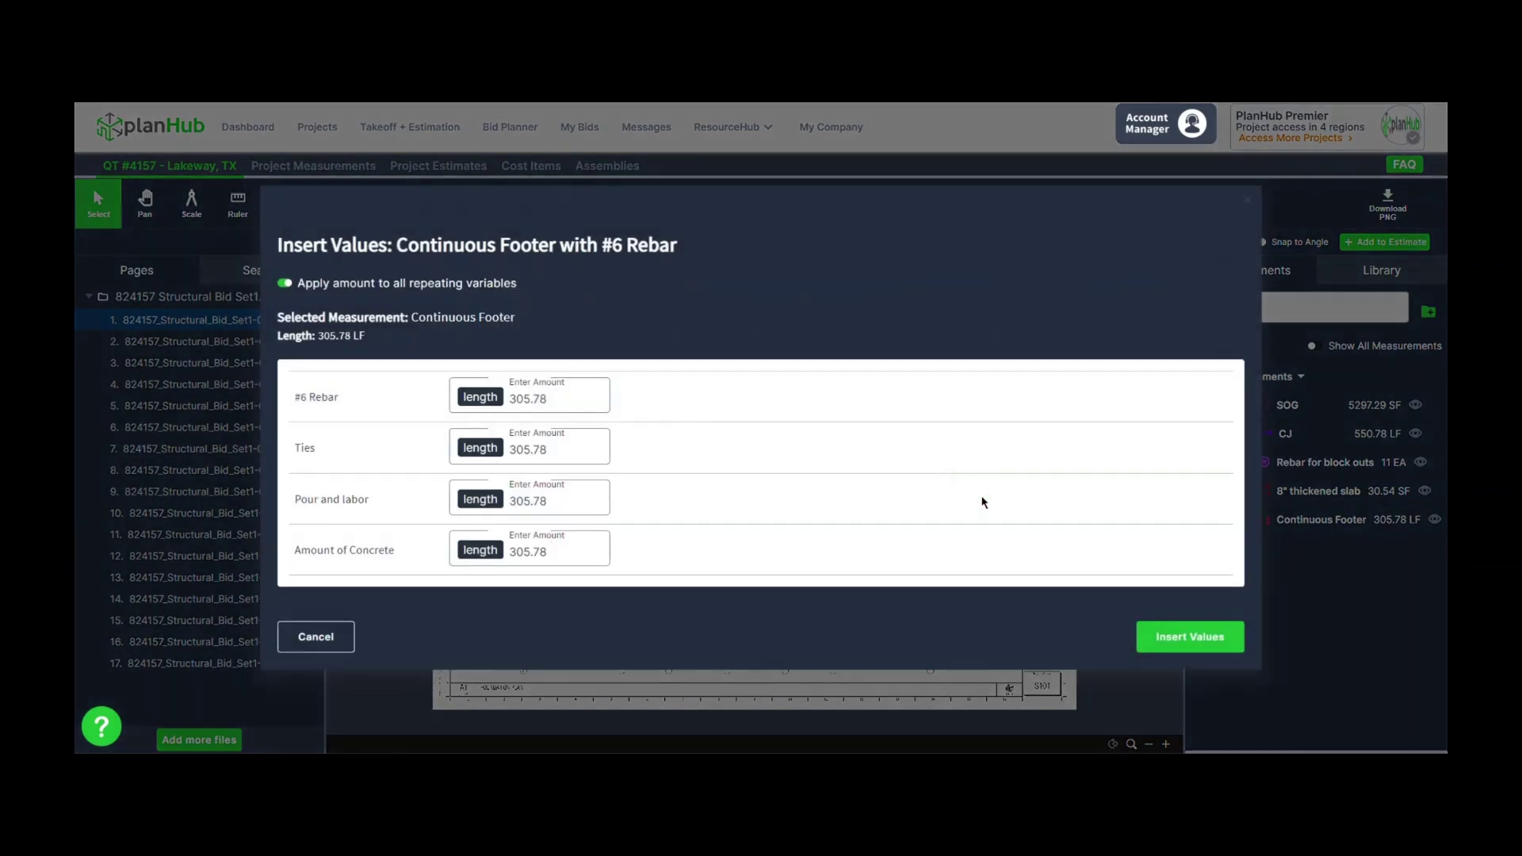
pyautogui.click(1182, 642)
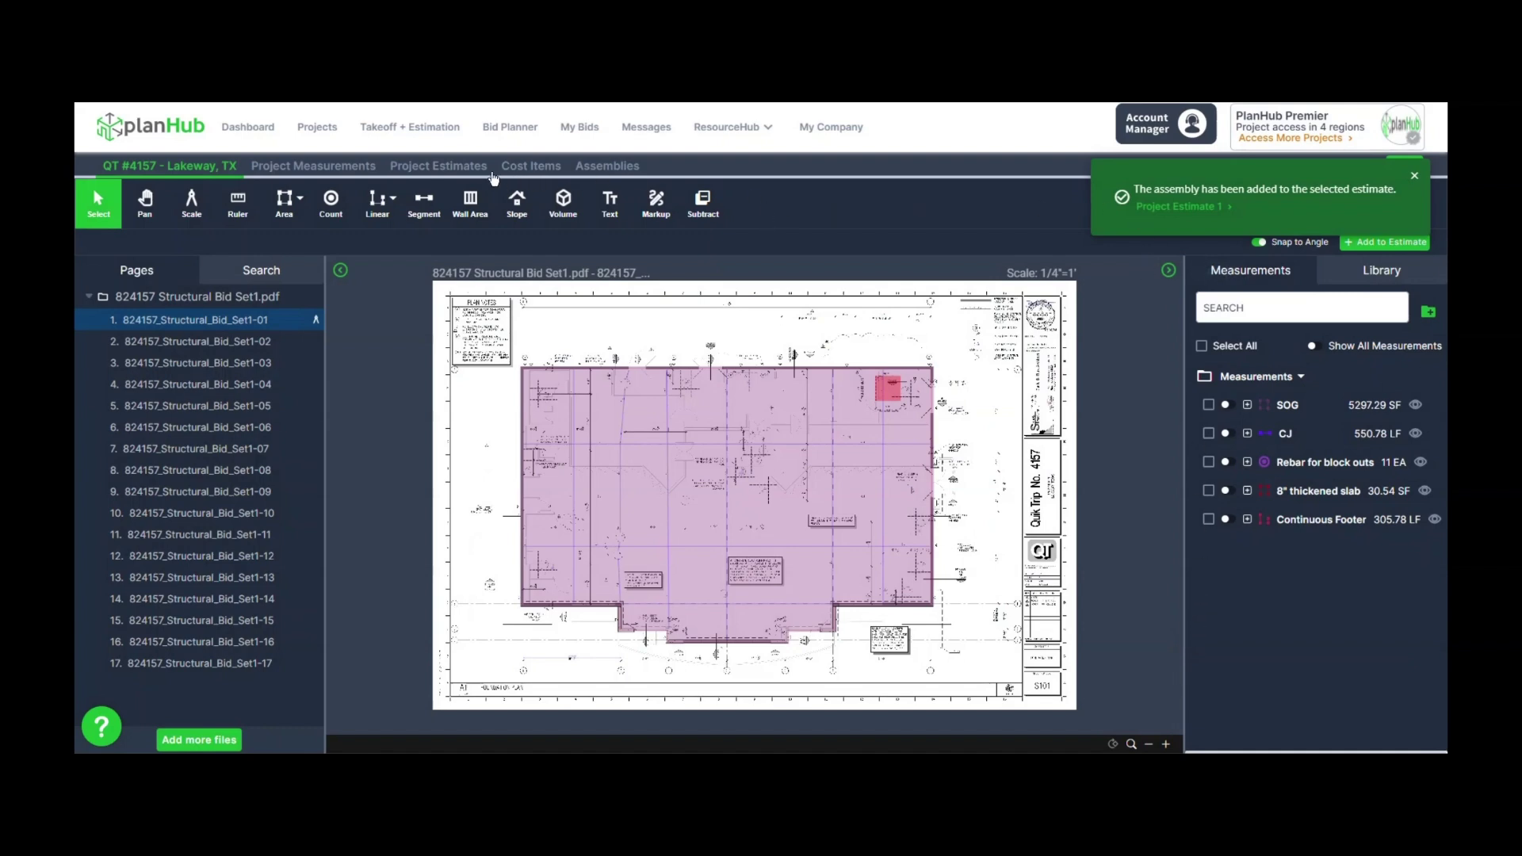
# Open Project Estimate 1 and expand the Continuous Footer assembly to review its cost items' quantities, unit costs and totals
pyautogui.click(1201, 211)
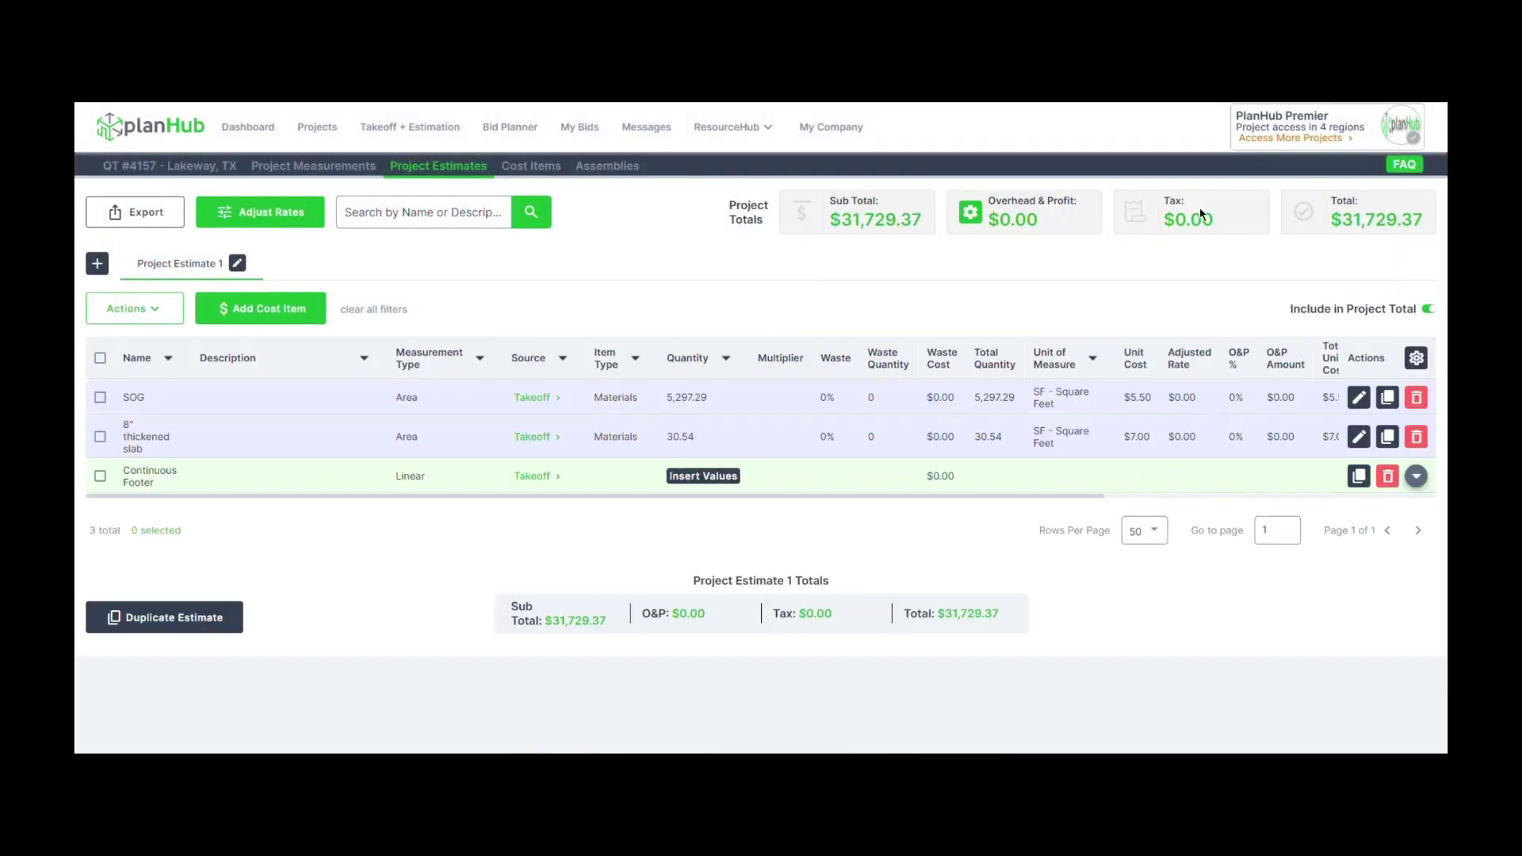
pyautogui.click(1417, 476)
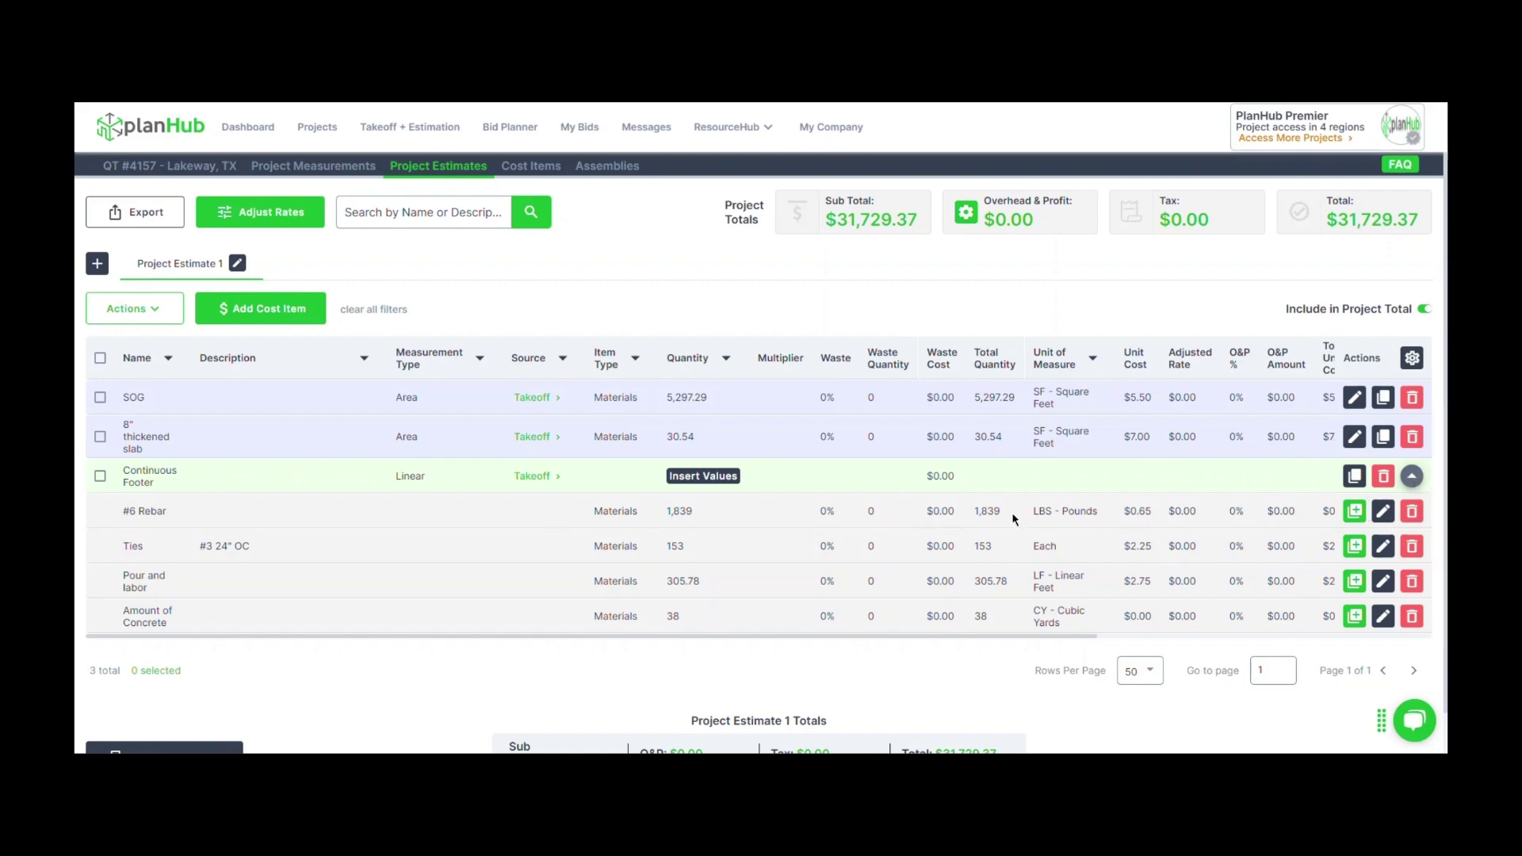
pyautogui.moveTo(1022, 637); pyautogui.dragTo(1271, 635)
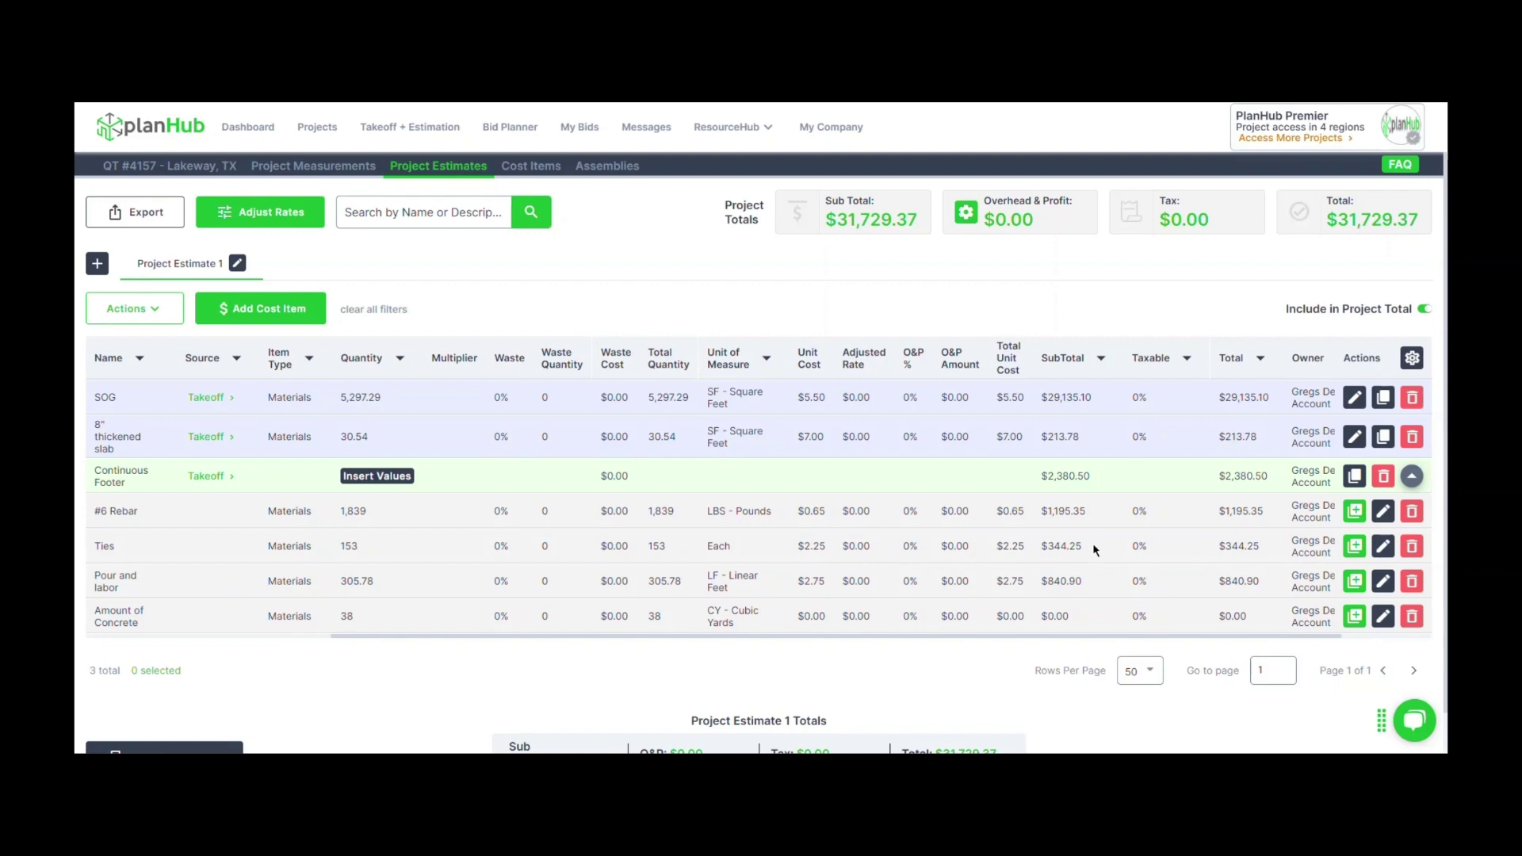
pyautogui.scroll(-1, 1094, 548)
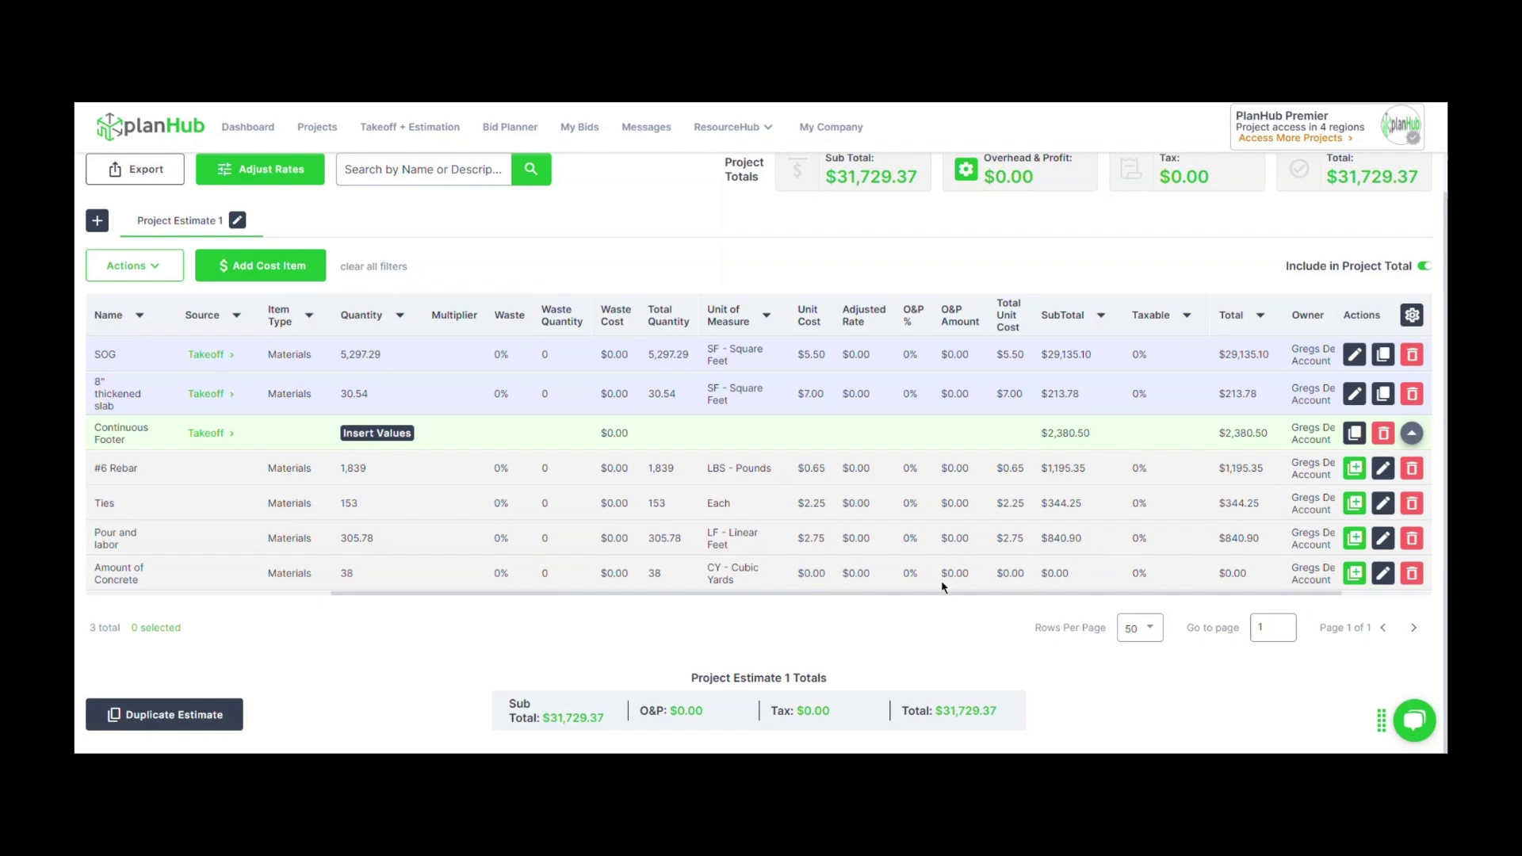
pyautogui.moveTo(926, 592); pyautogui.dragTo(597, 603)
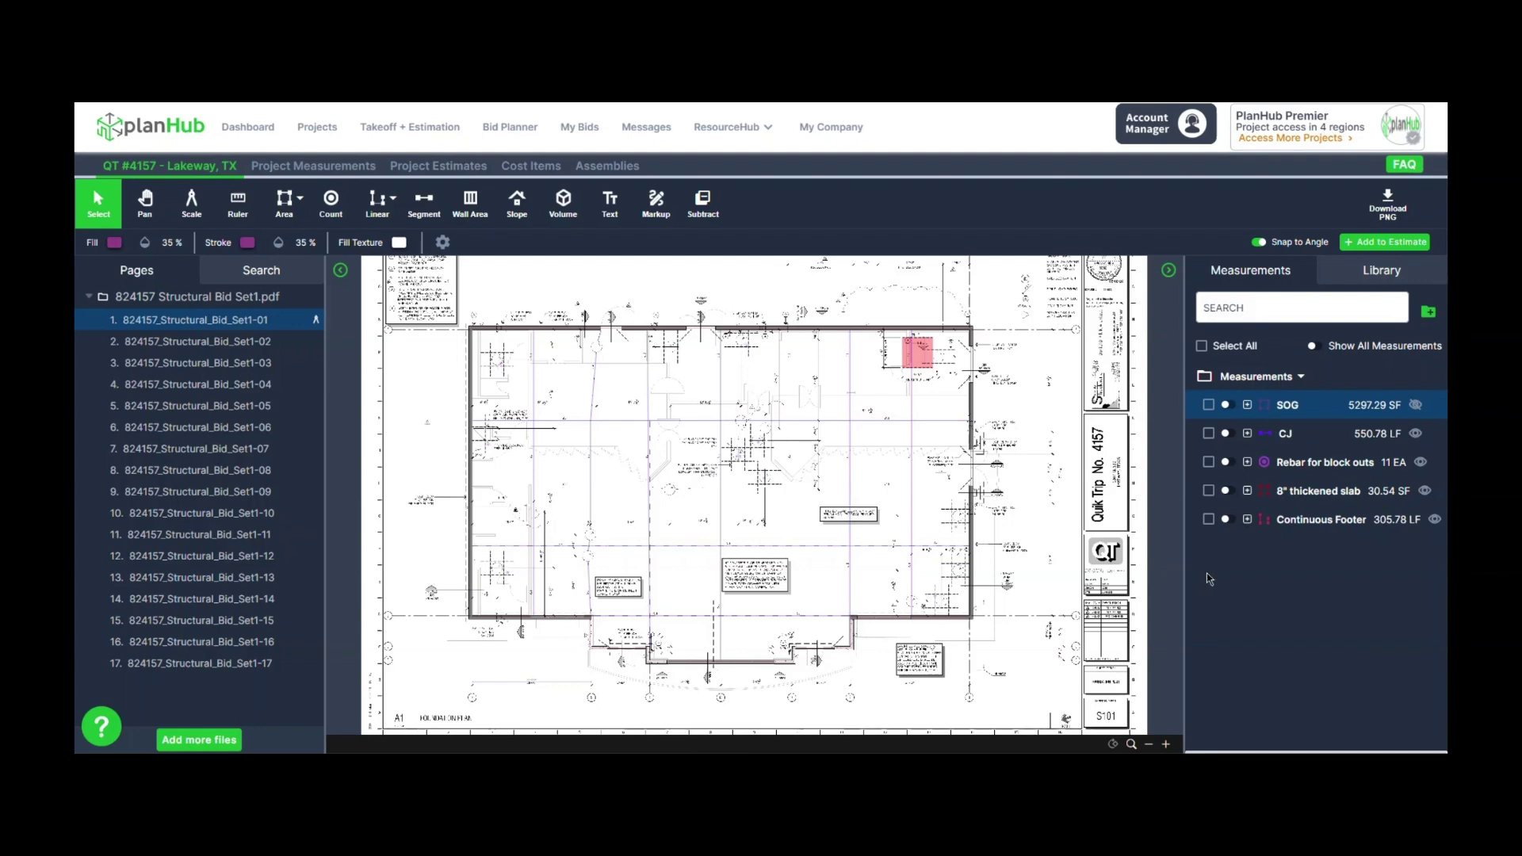
# Create an assembly named "#5 rebar by the pound for 6' lengths" with the measurement type Count
pyautogui.click(620, 167)
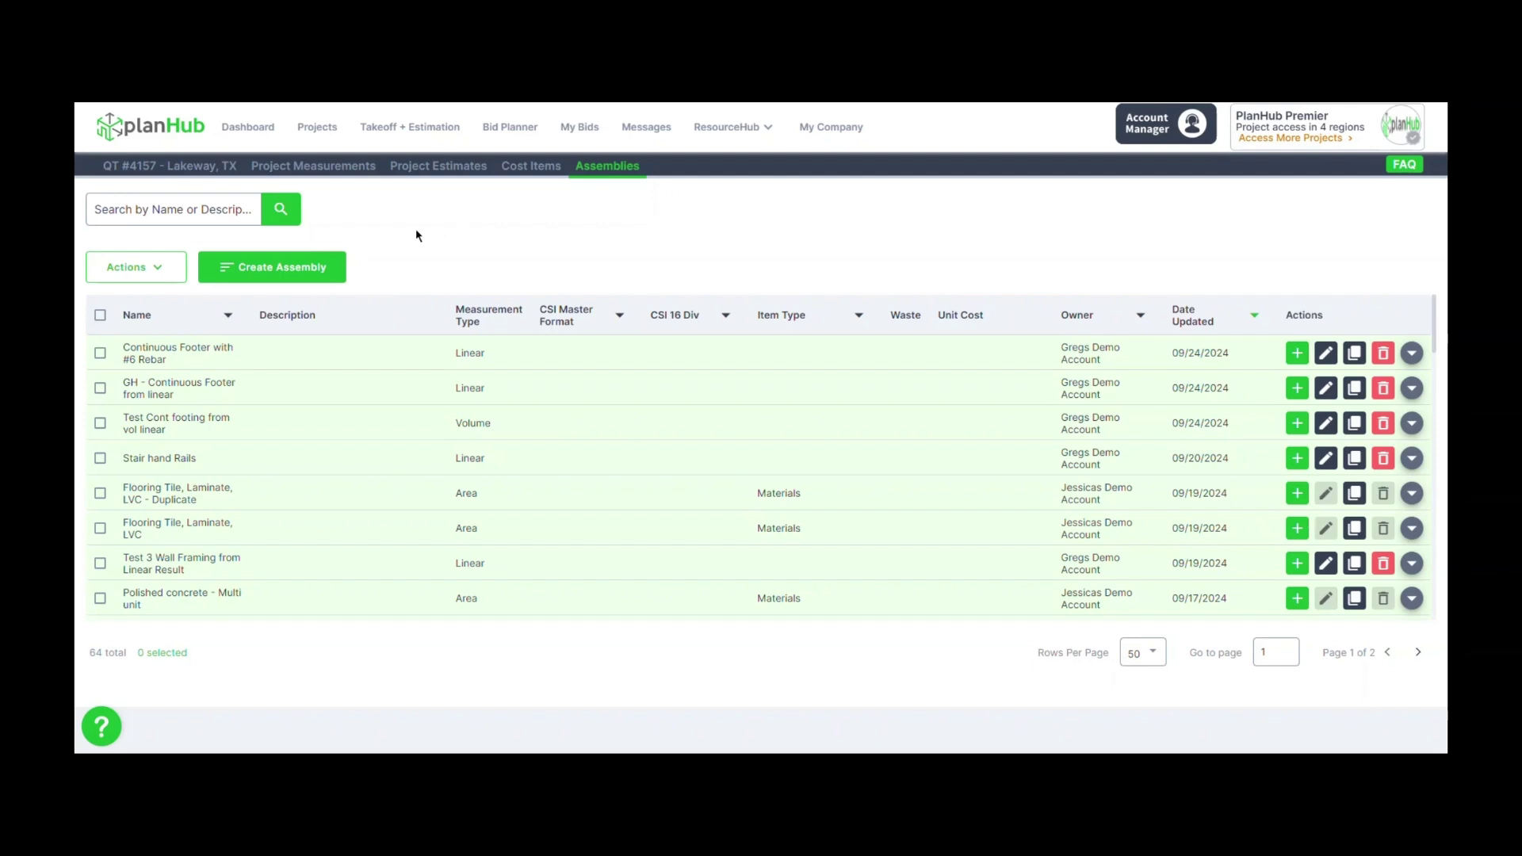
pyautogui.click(297, 273)
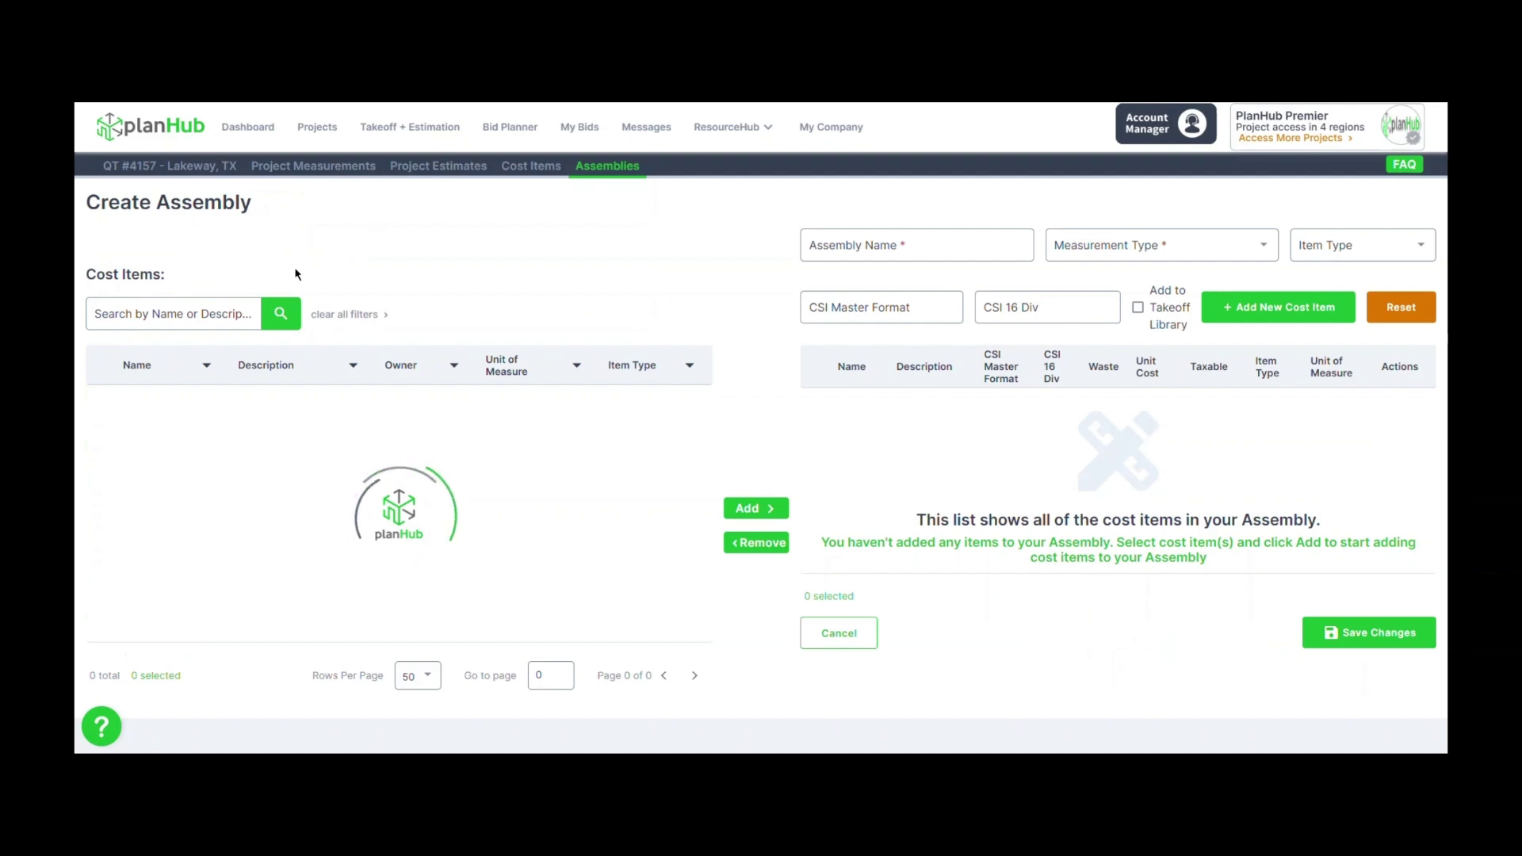
pyautogui.click(872, 248)
pyautogui.write('#5')
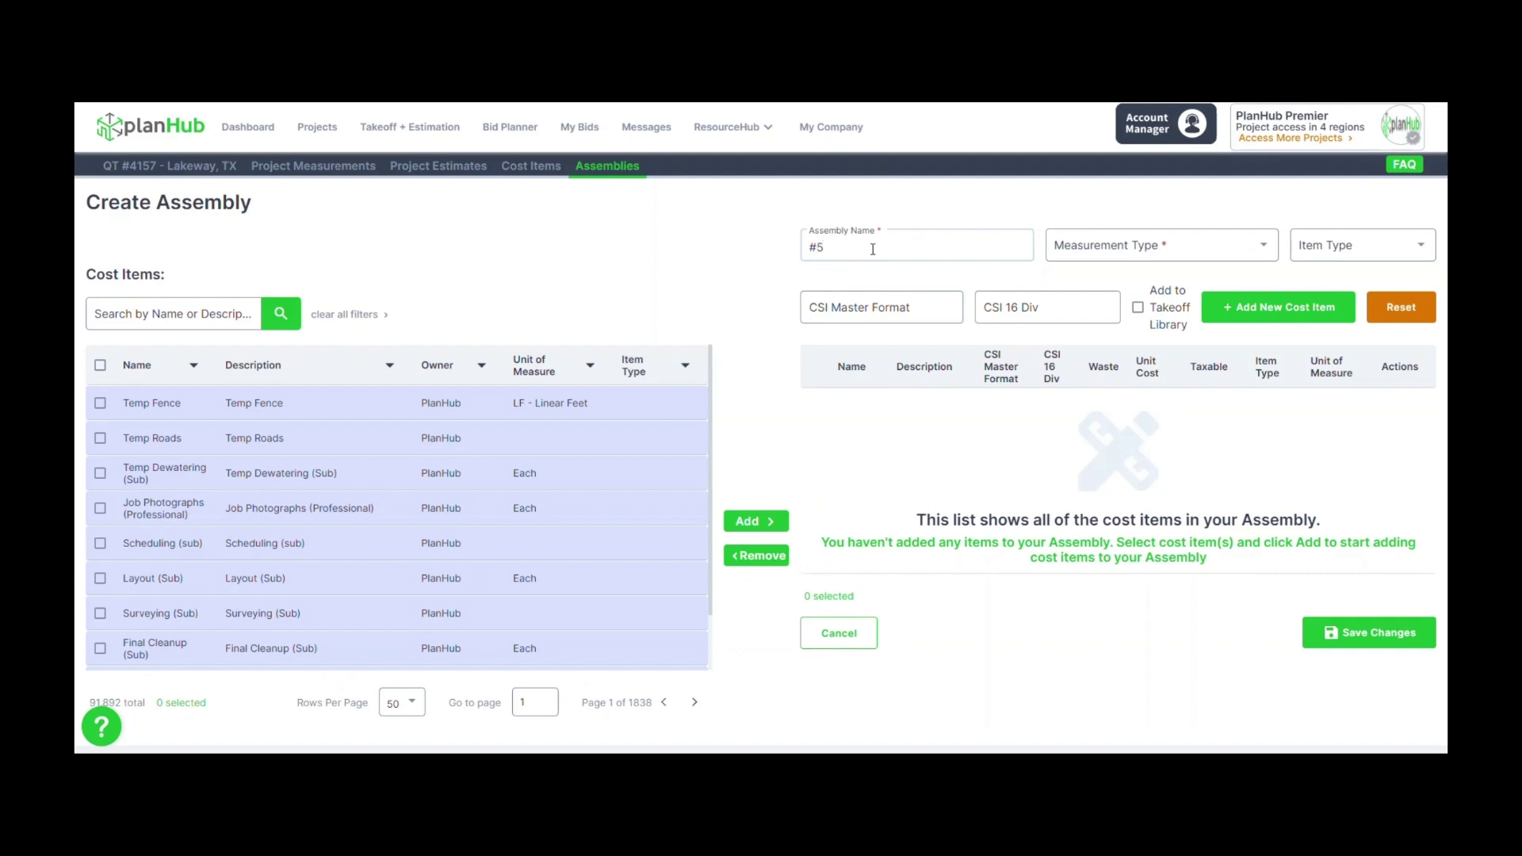
pyautogui.write(" rebar by the pound for 6' lengths")
pyautogui.click(1106, 246)
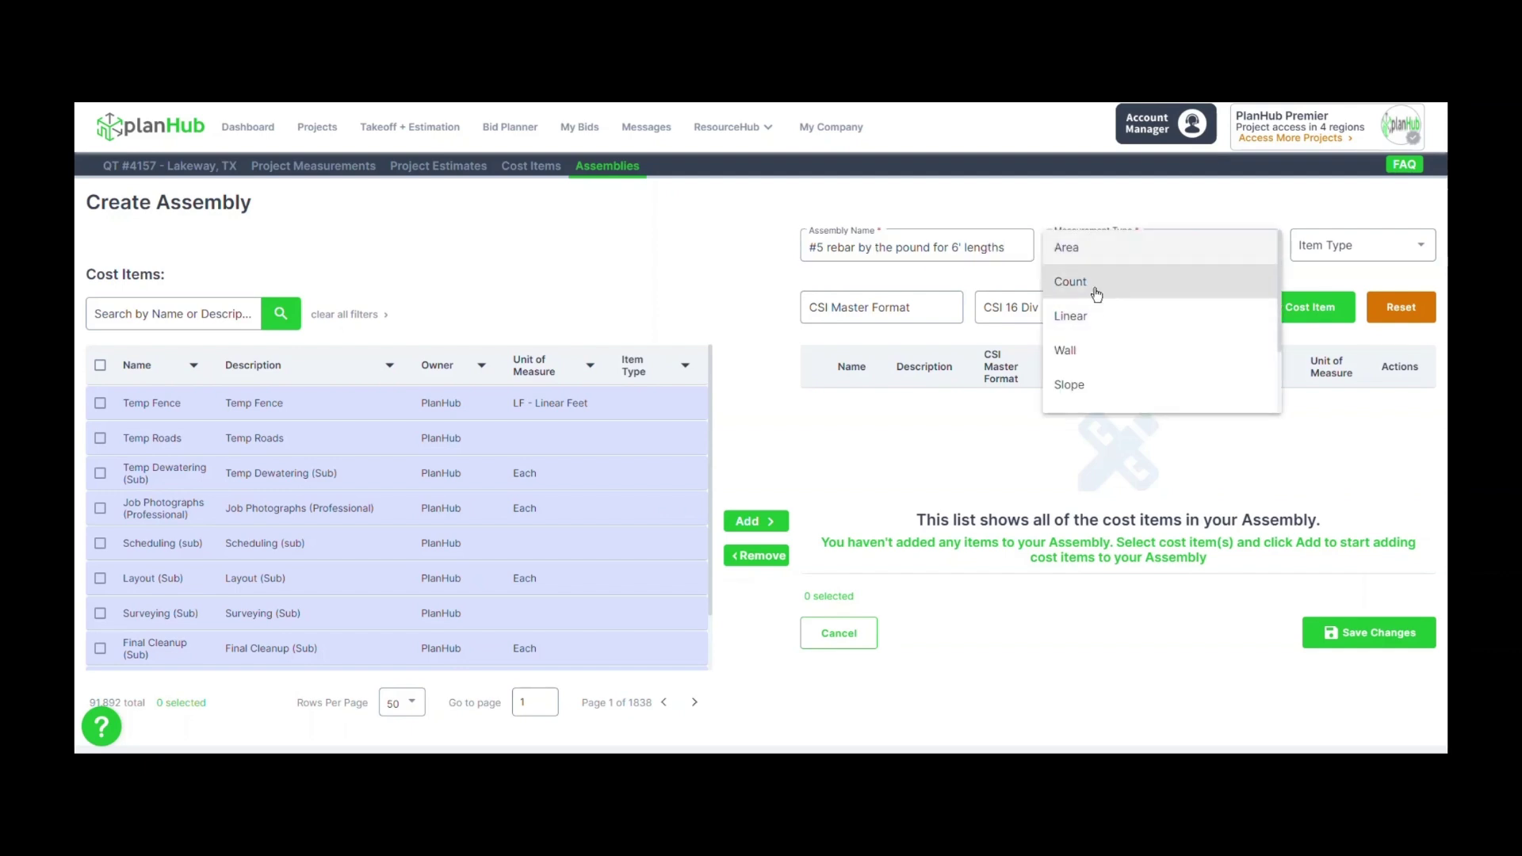
pyautogui.click(1094, 283)
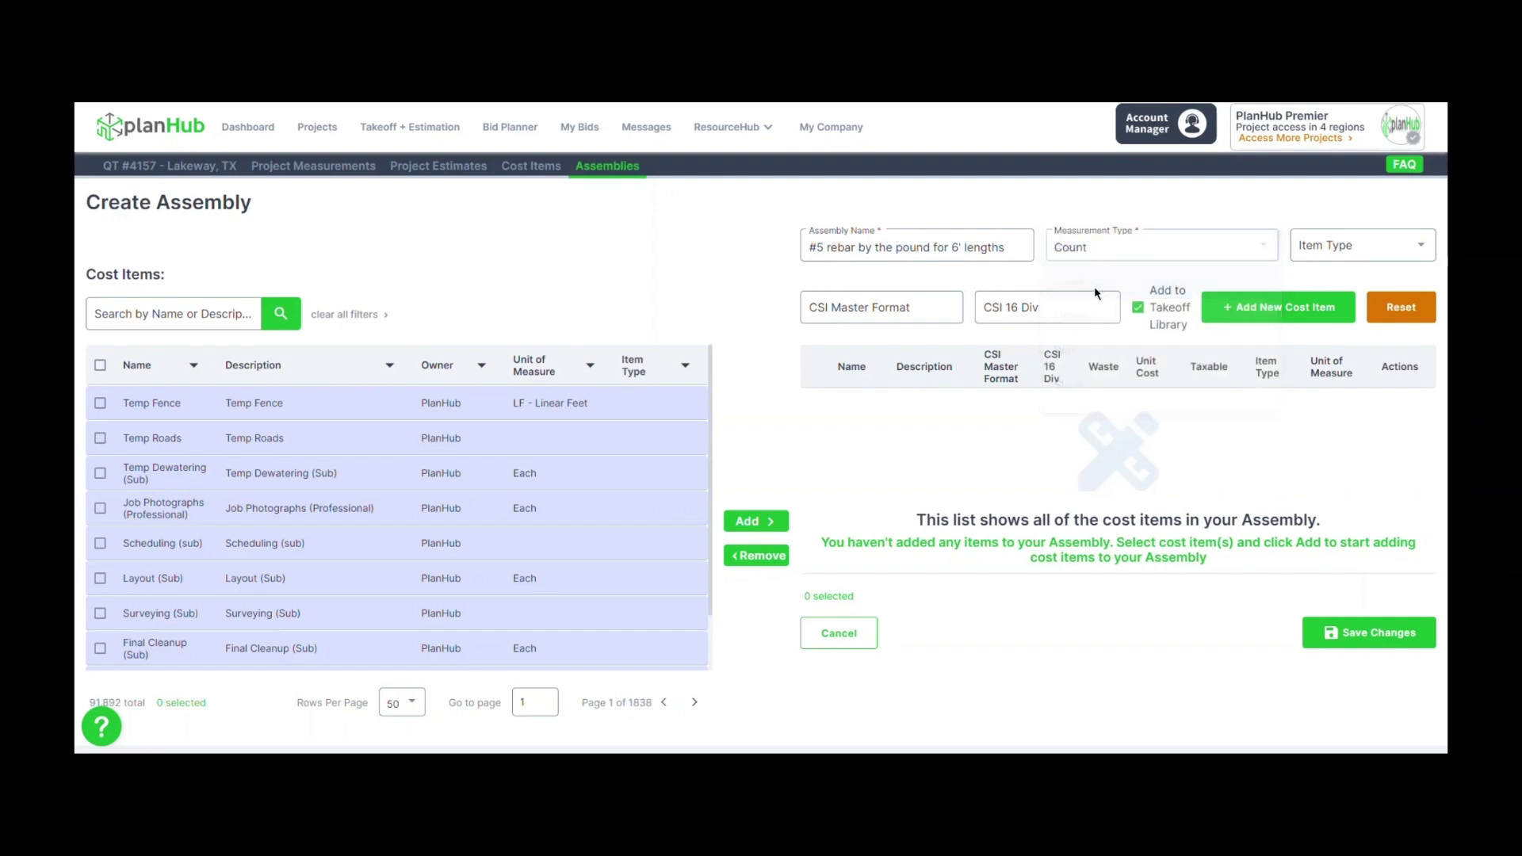
# Add a new cost item named "#5 rebar" to the assembly with a unit cost of $0.75
pyautogui.click(1281, 316)
pyautogui.click(893, 411)
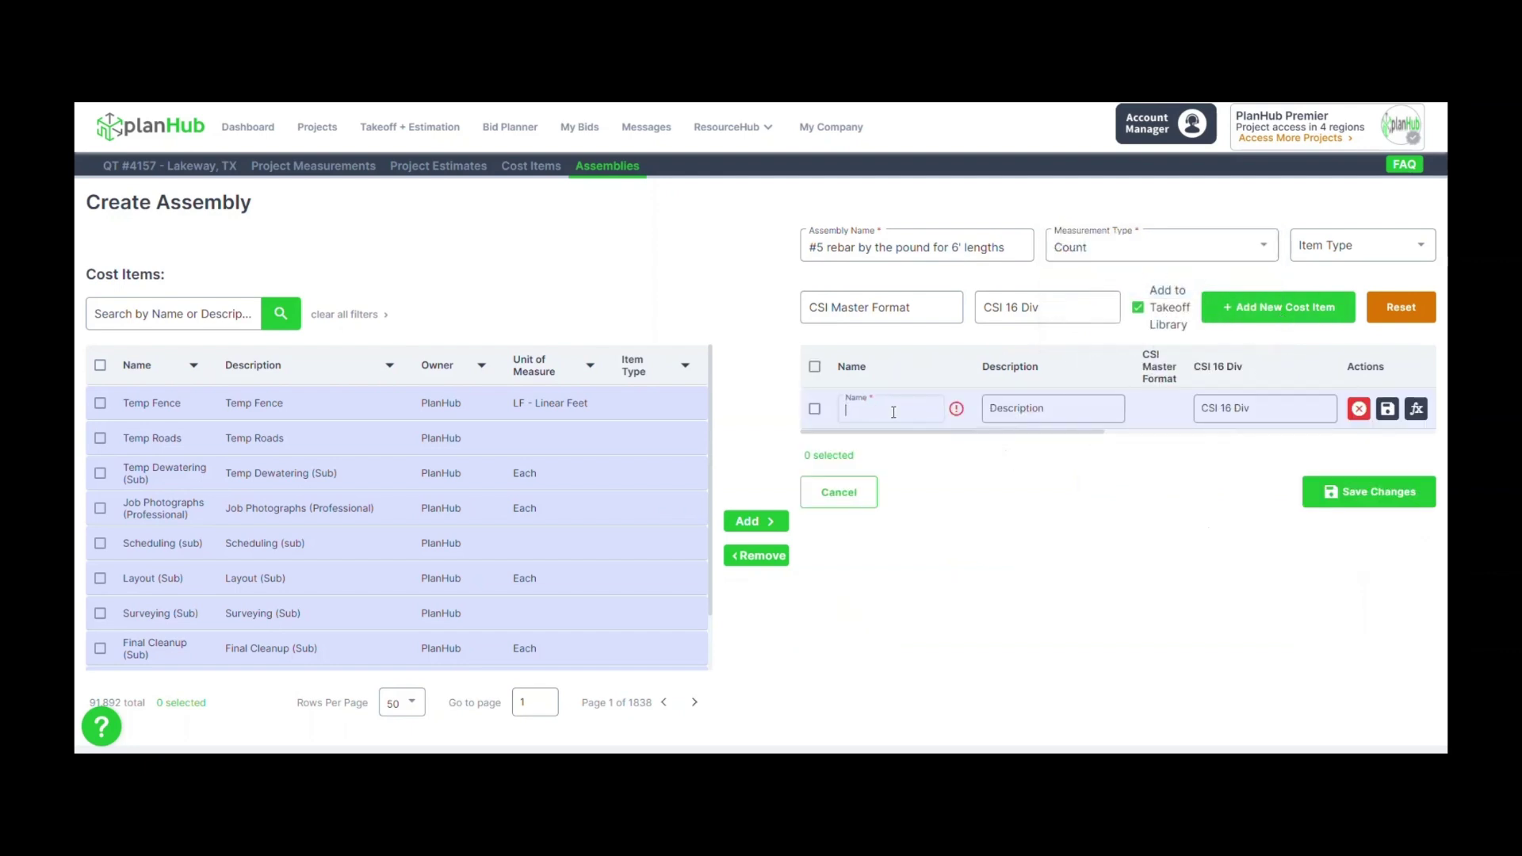
pyautogui.write('#')
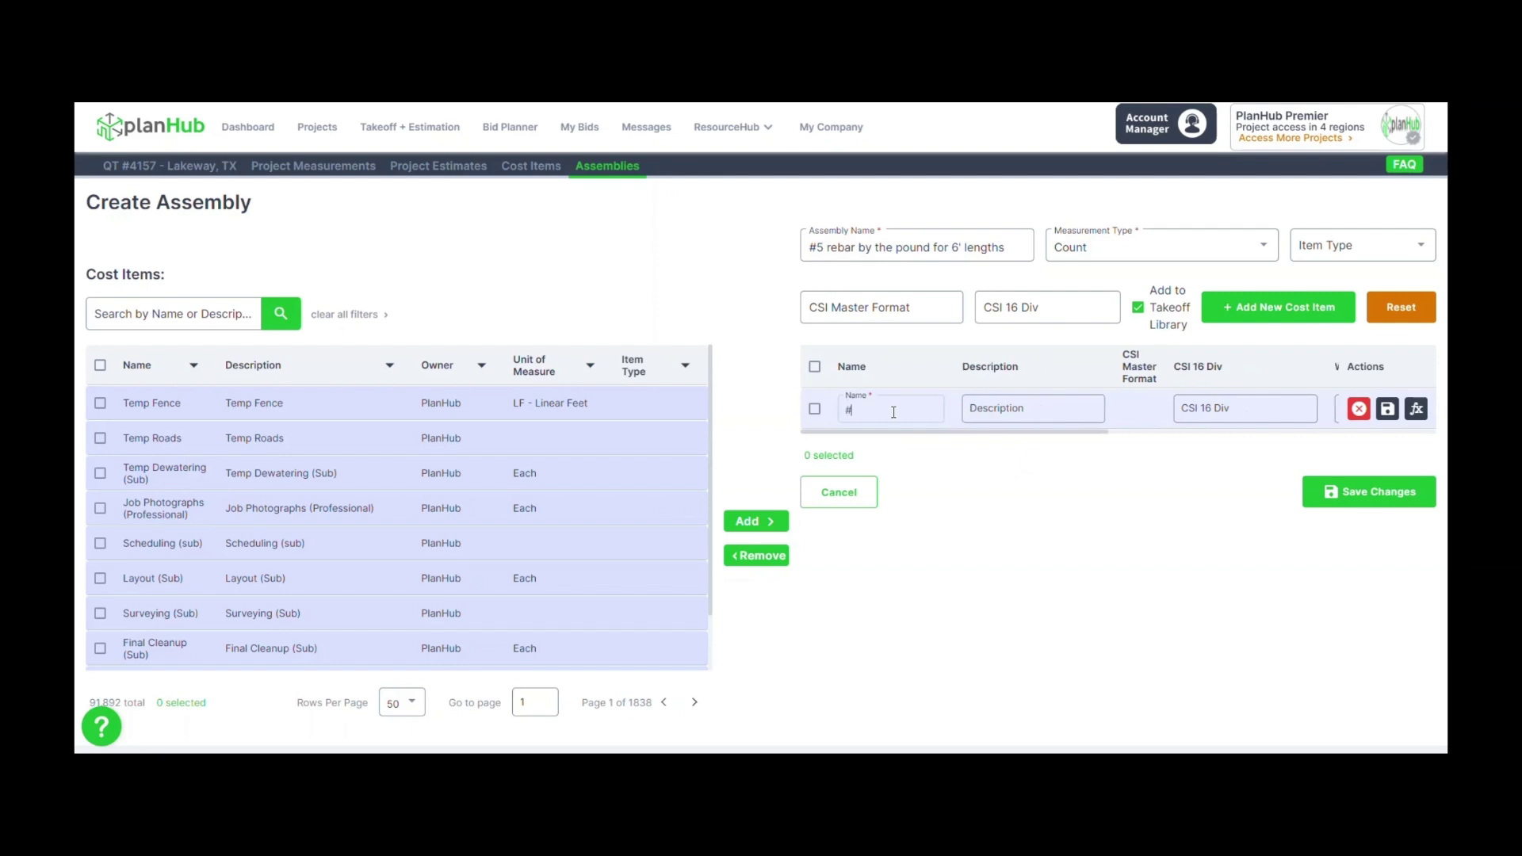
pyautogui.write('5 rebar')
pyautogui.moveTo(1033, 432); pyautogui.dragTo(1268, 441)
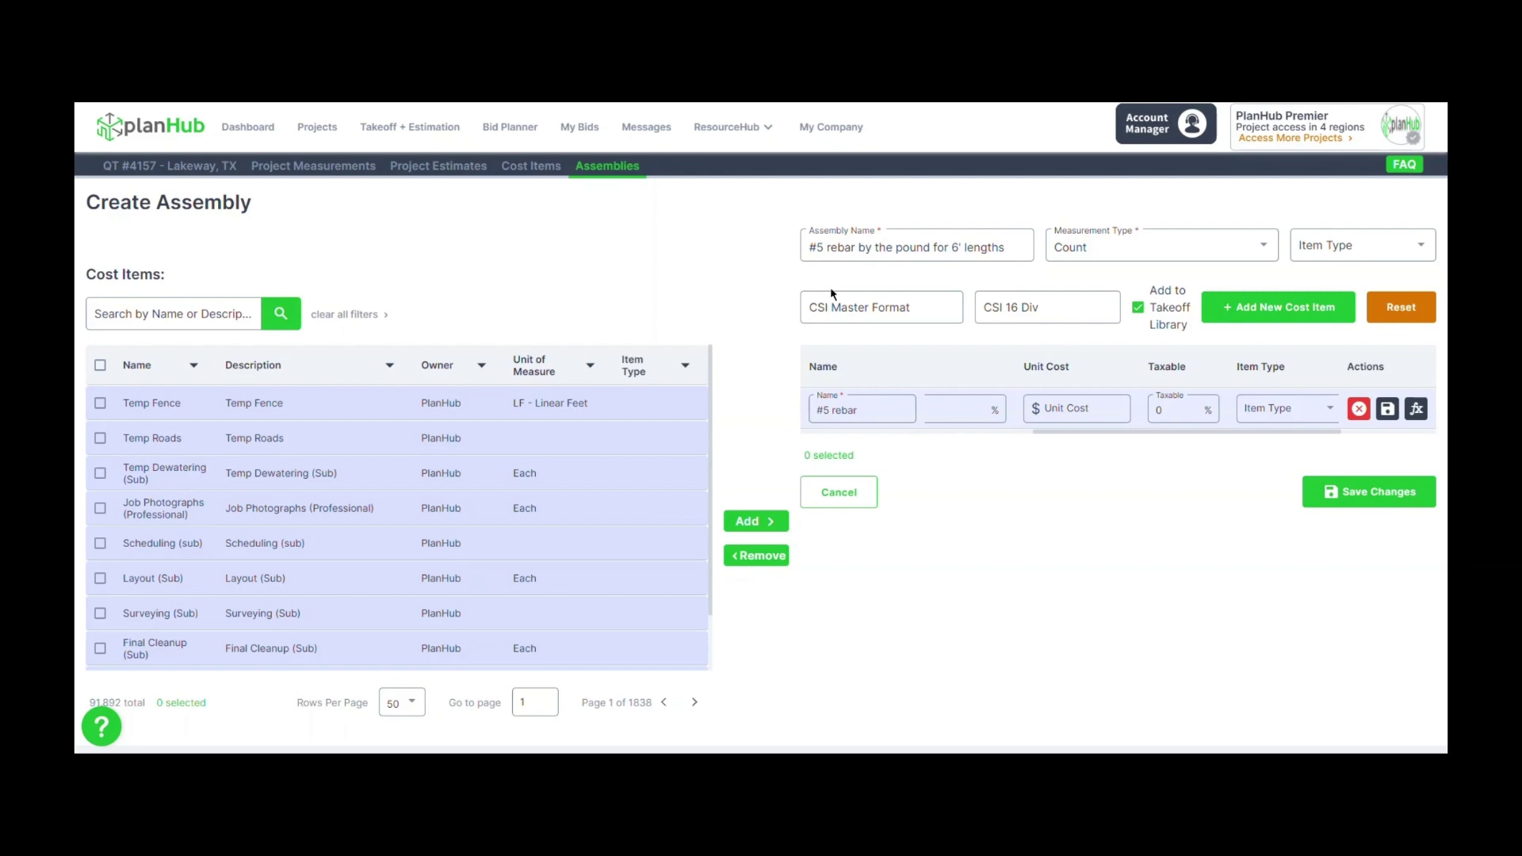
pyautogui.click(1056, 409)
pyautogui.write('0.75')
# Set the #5 rebar item's type to Materials and its unit of measure to LBS - Pounds, and save the row
pyautogui.hscroll(1, 1145, 431)
pyautogui.hscroll(3, 1146, 437)
pyautogui.click(1119, 417)
pyautogui.click(1107, 497)
pyautogui.click(1206, 412)
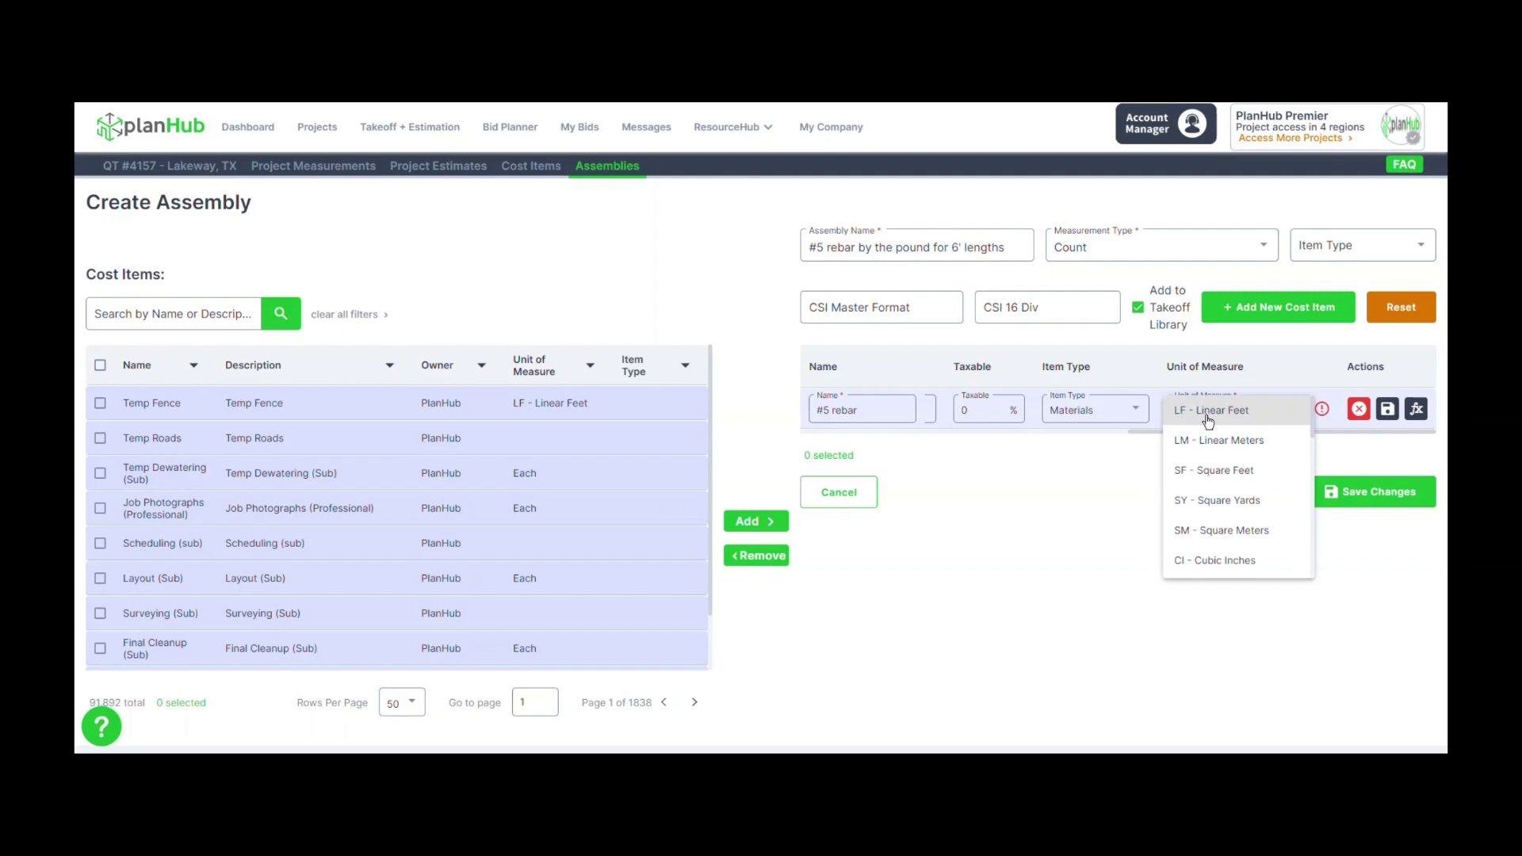
pyautogui.scroll(-3, 1208, 421)
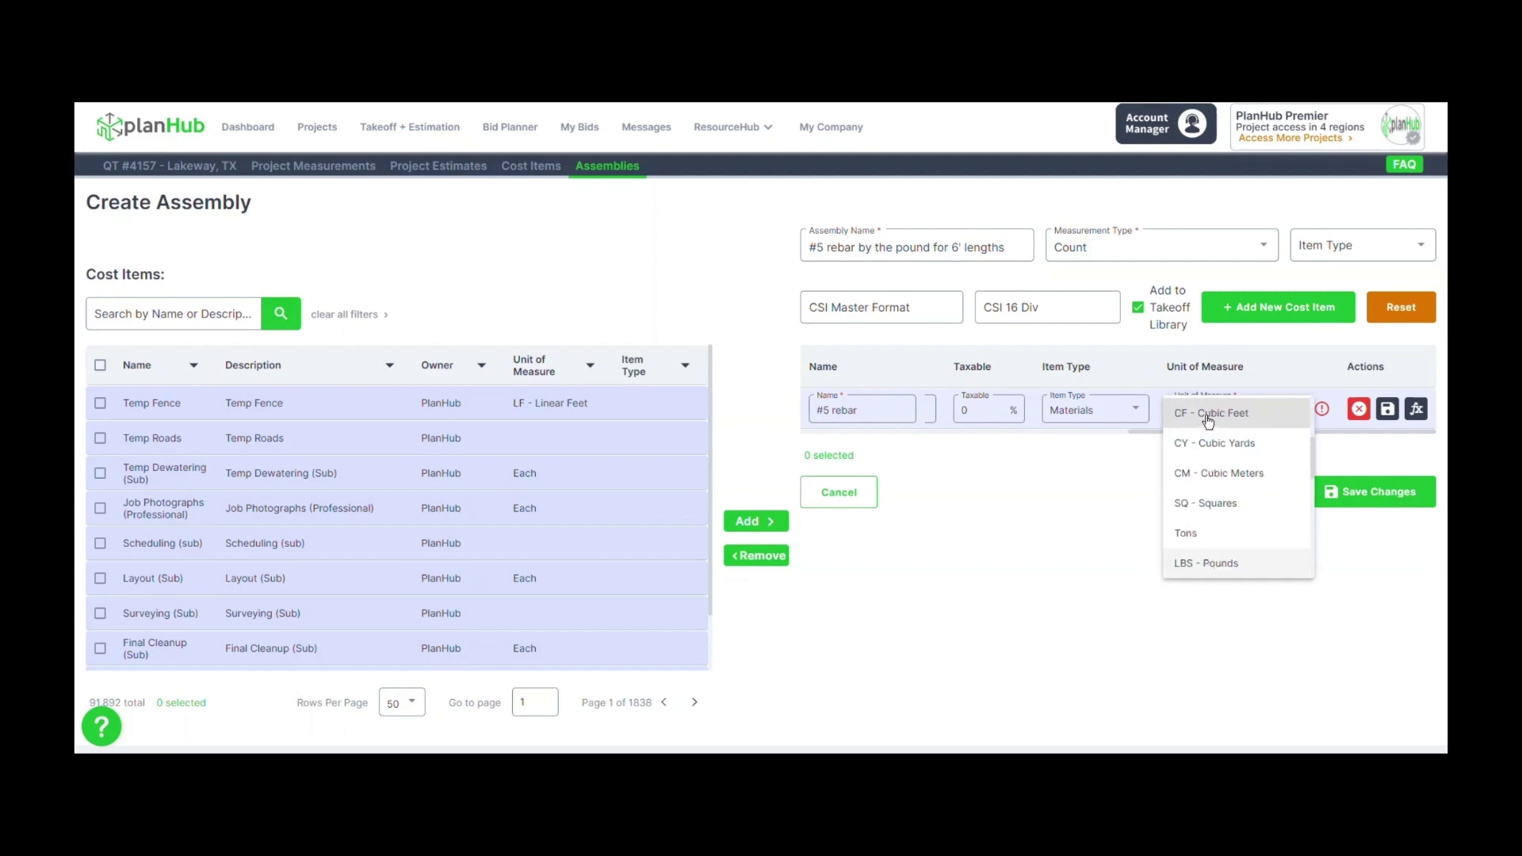
pyautogui.click(1205, 562)
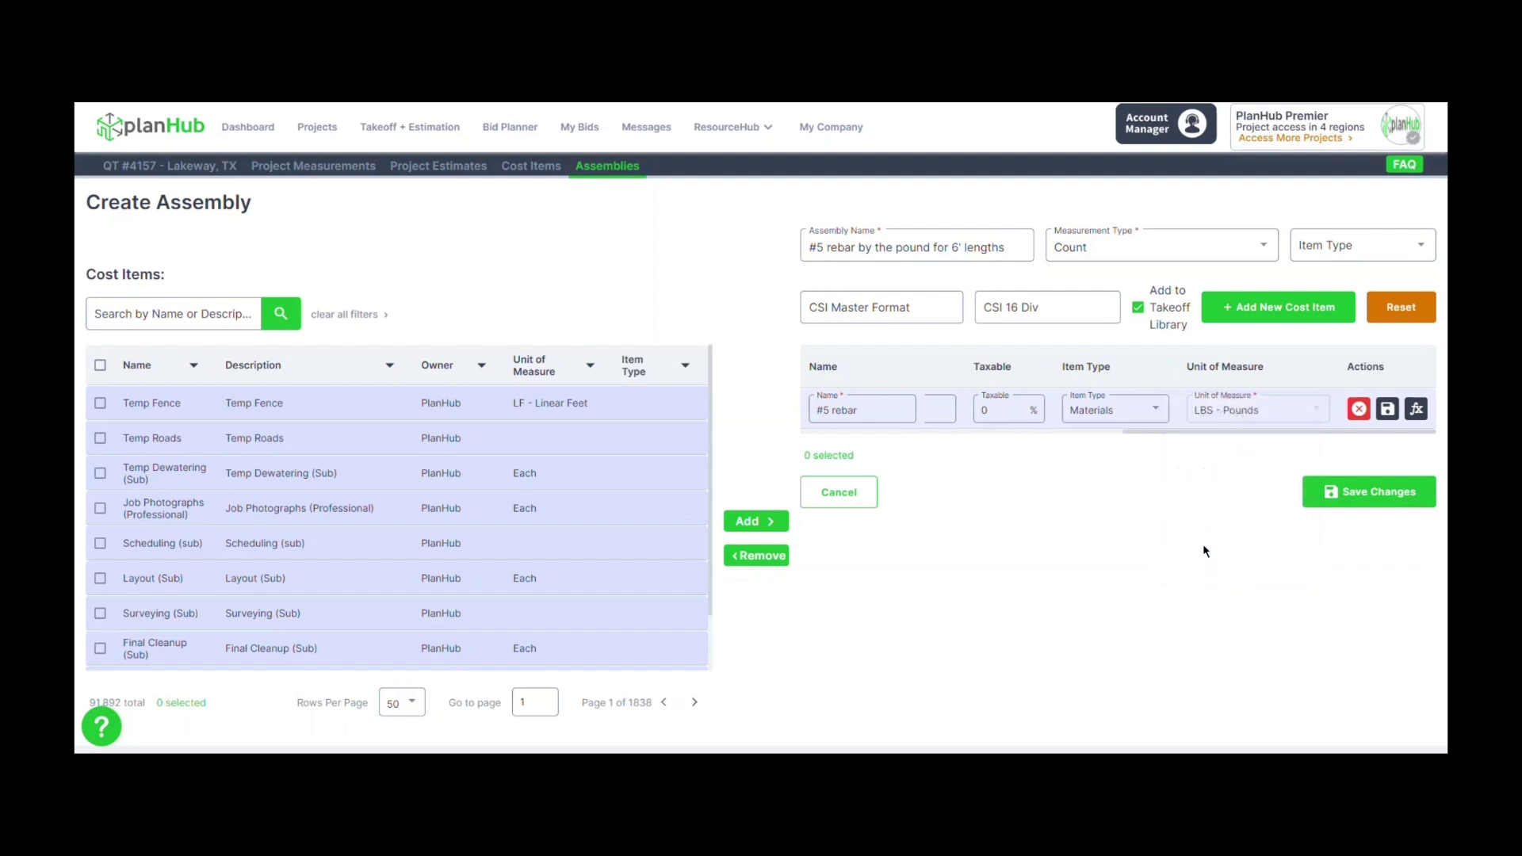
pyautogui.click(1387, 410)
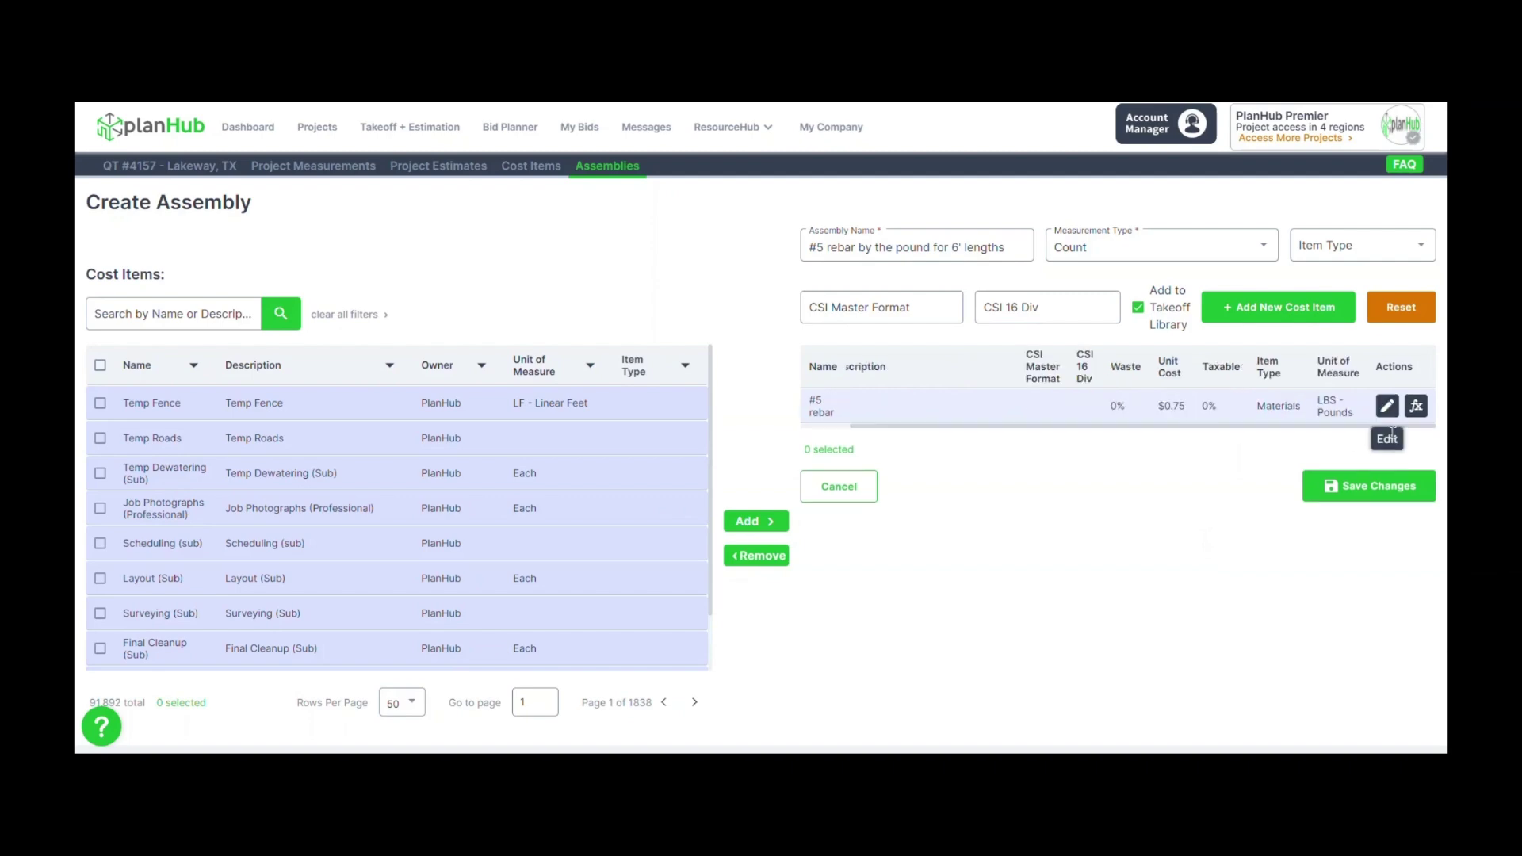
# Build the formula ([count]*6)*1.043 for the #5 rebar cost item
pyautogui.click(1417, 409)
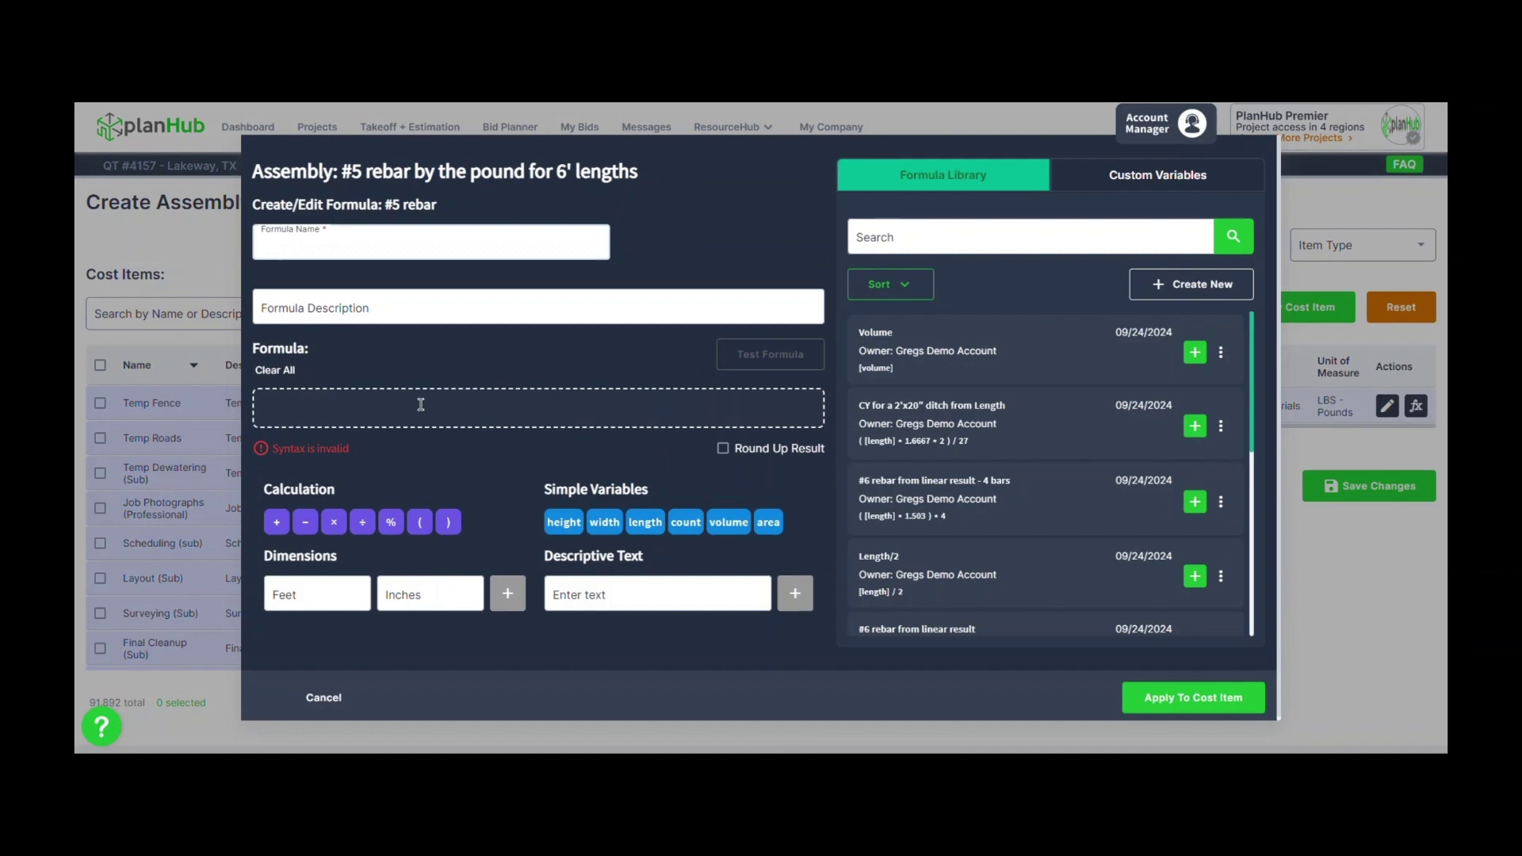
pyautogui.click(343, 407)
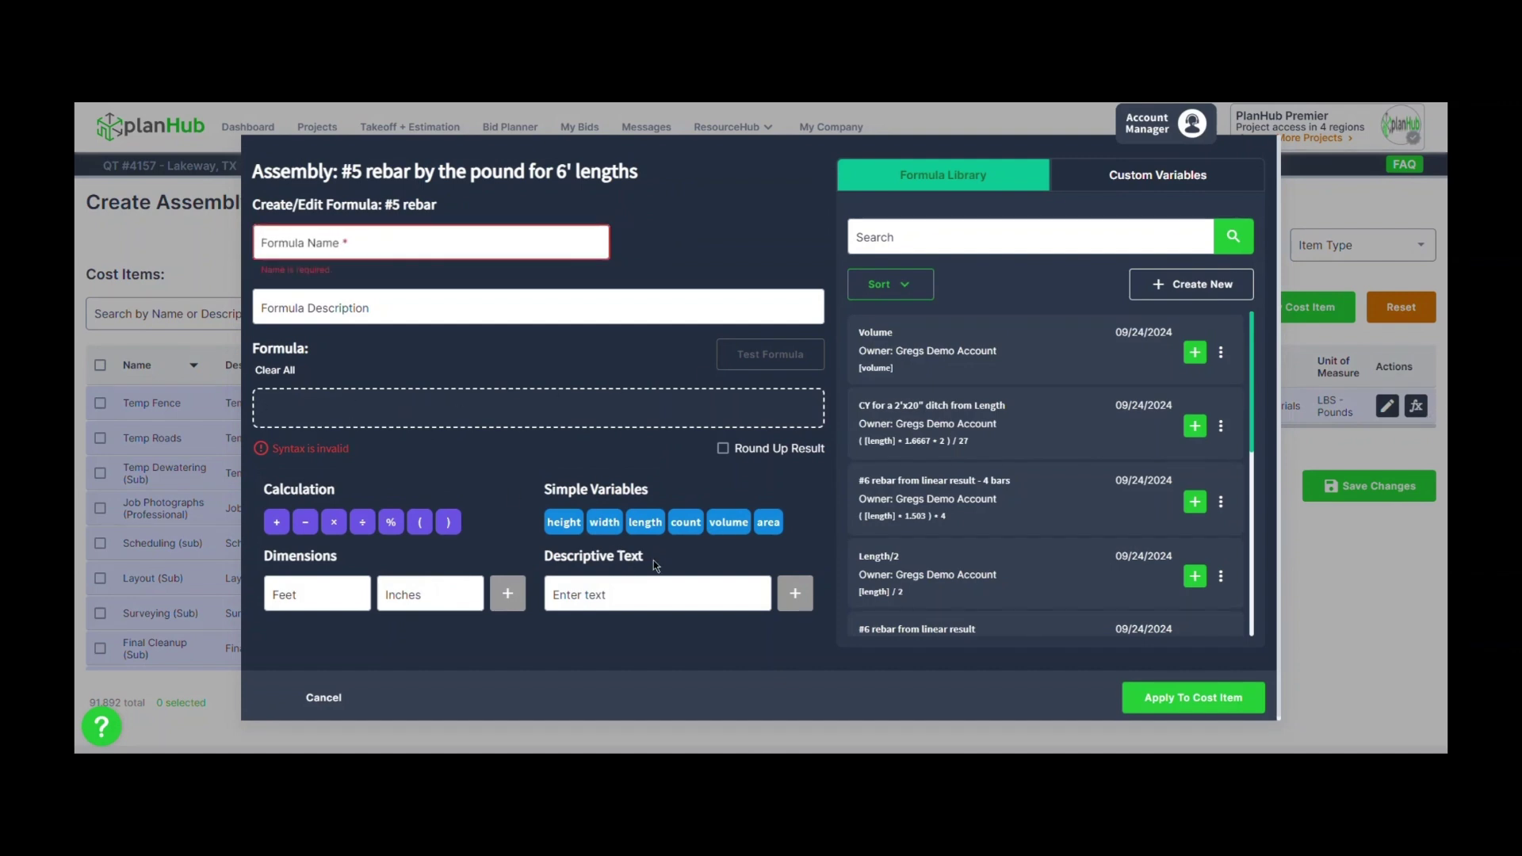
pyautogui.click(686, 521)
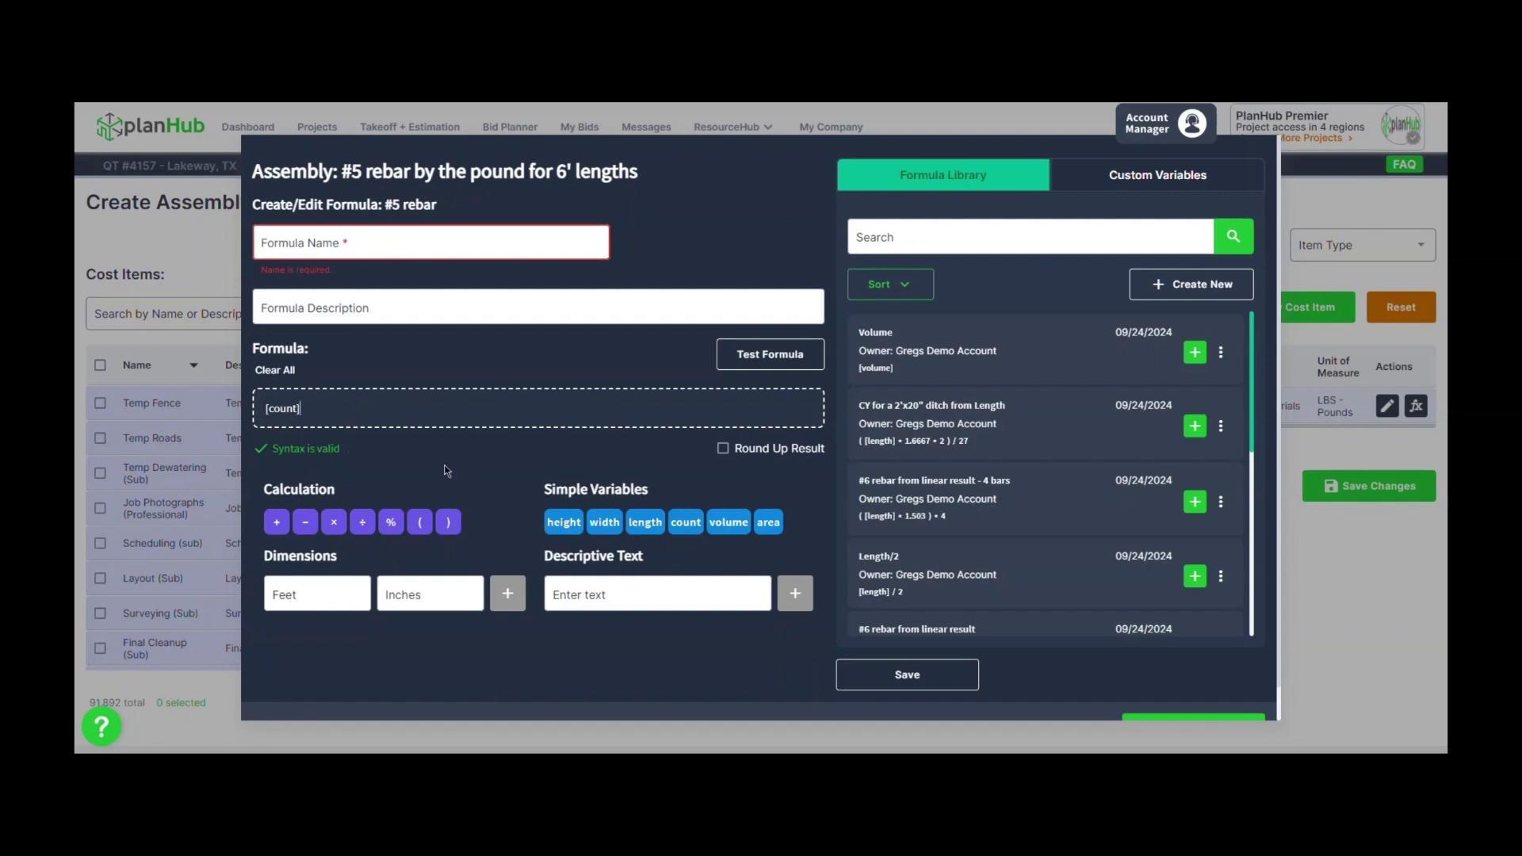
pyautogui.write('*')
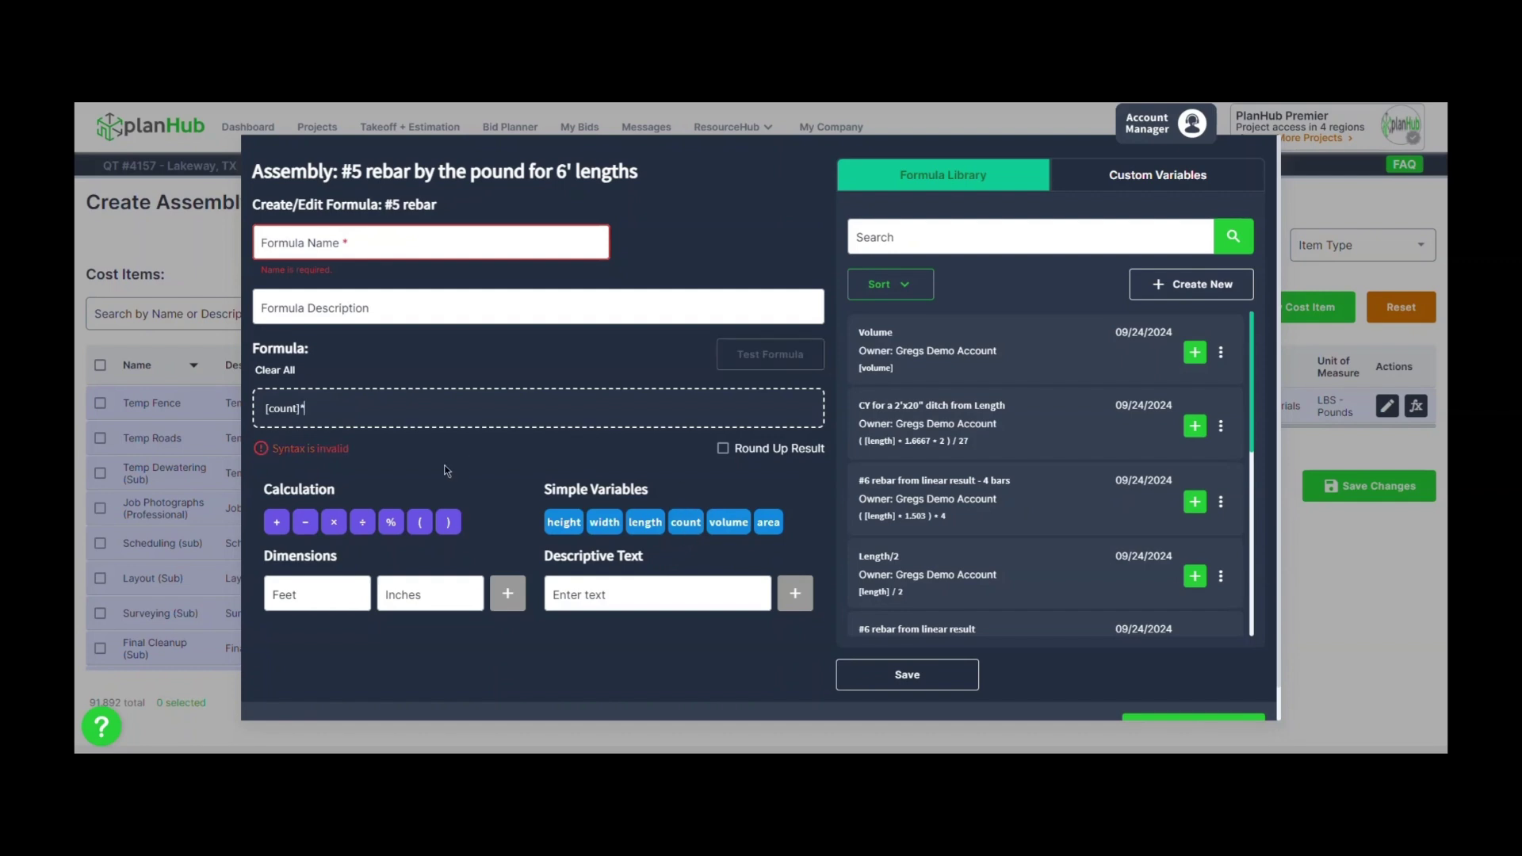
pyautogui.write('6')
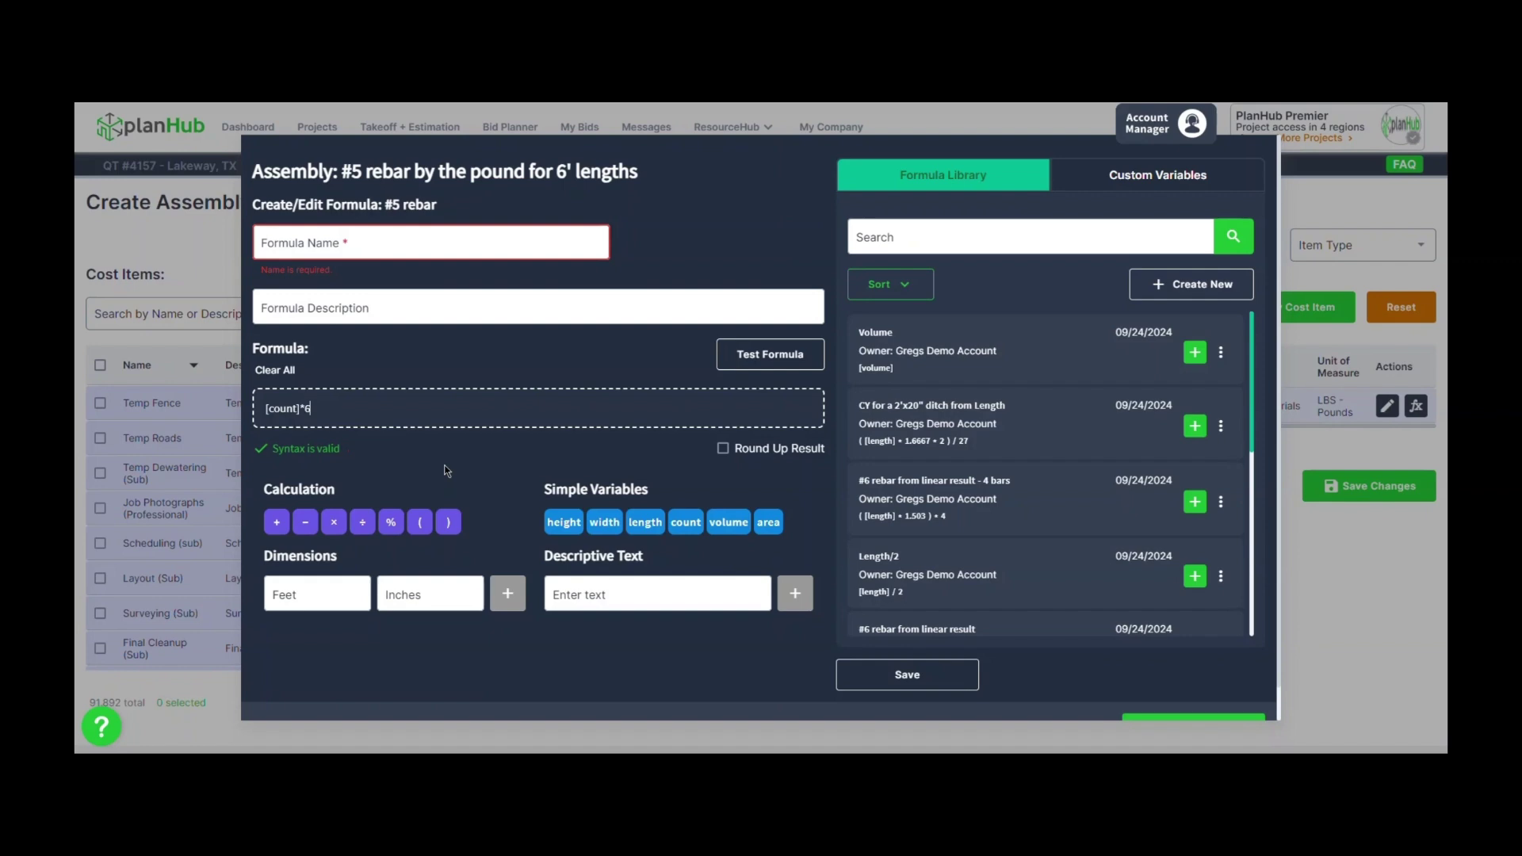
pyautogui.write(')')
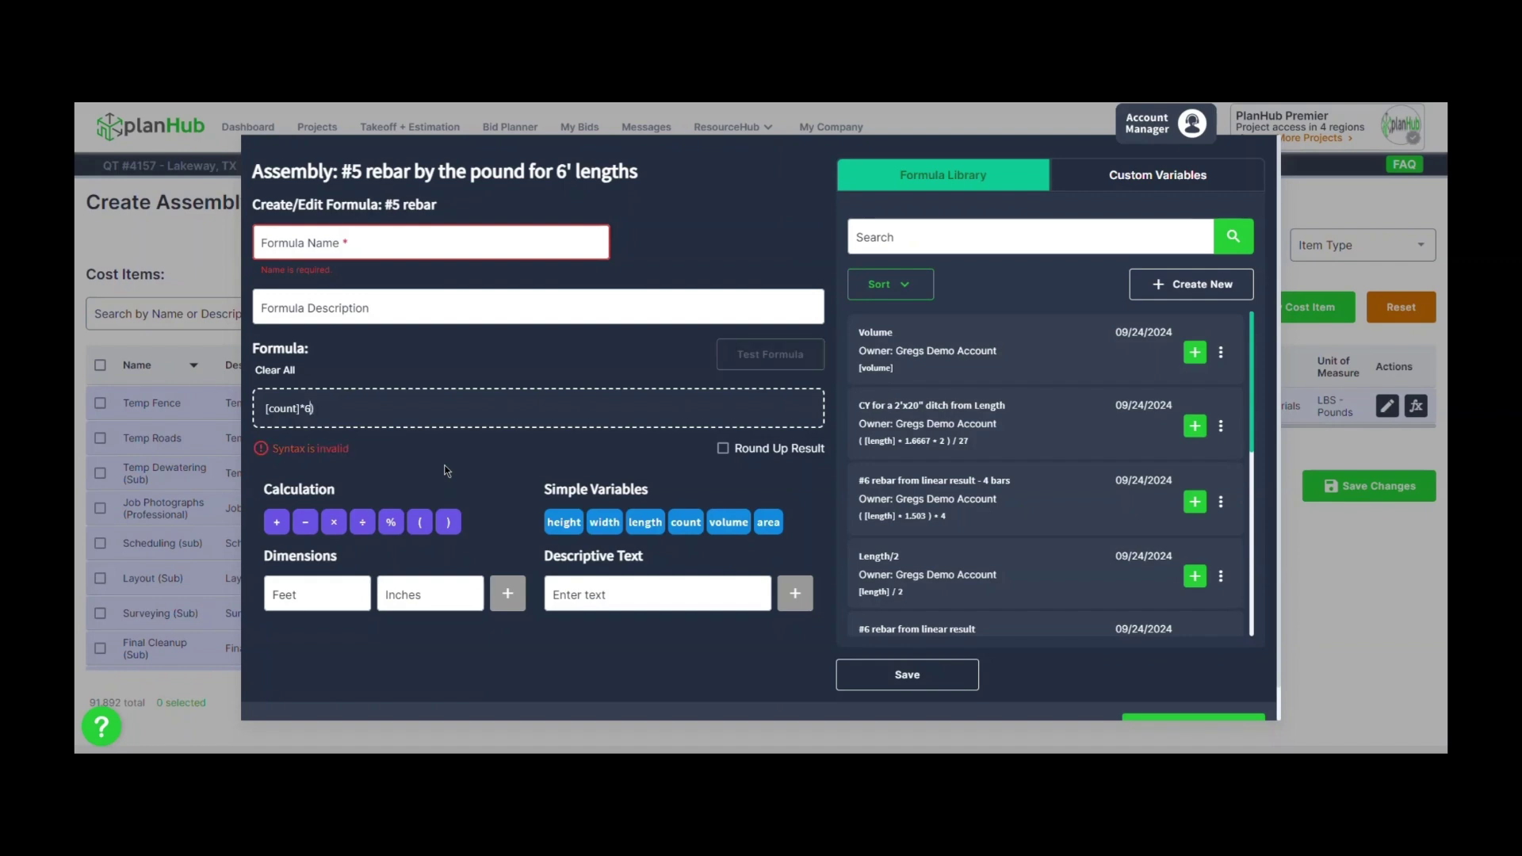
pyautogui.write('(')
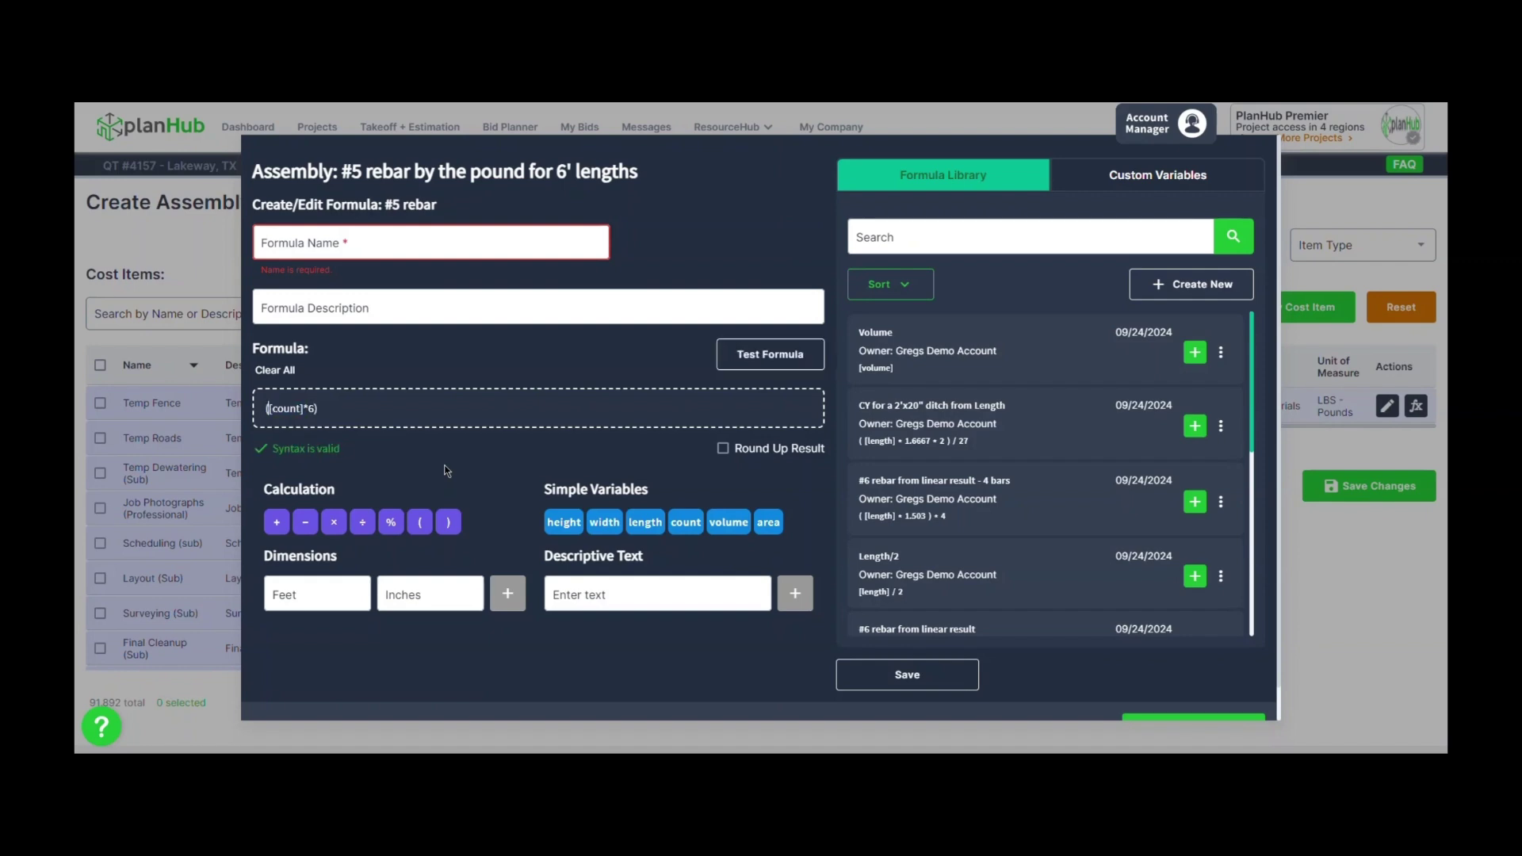
pyautogui.click(347, 410)
pyautogui.write('*')
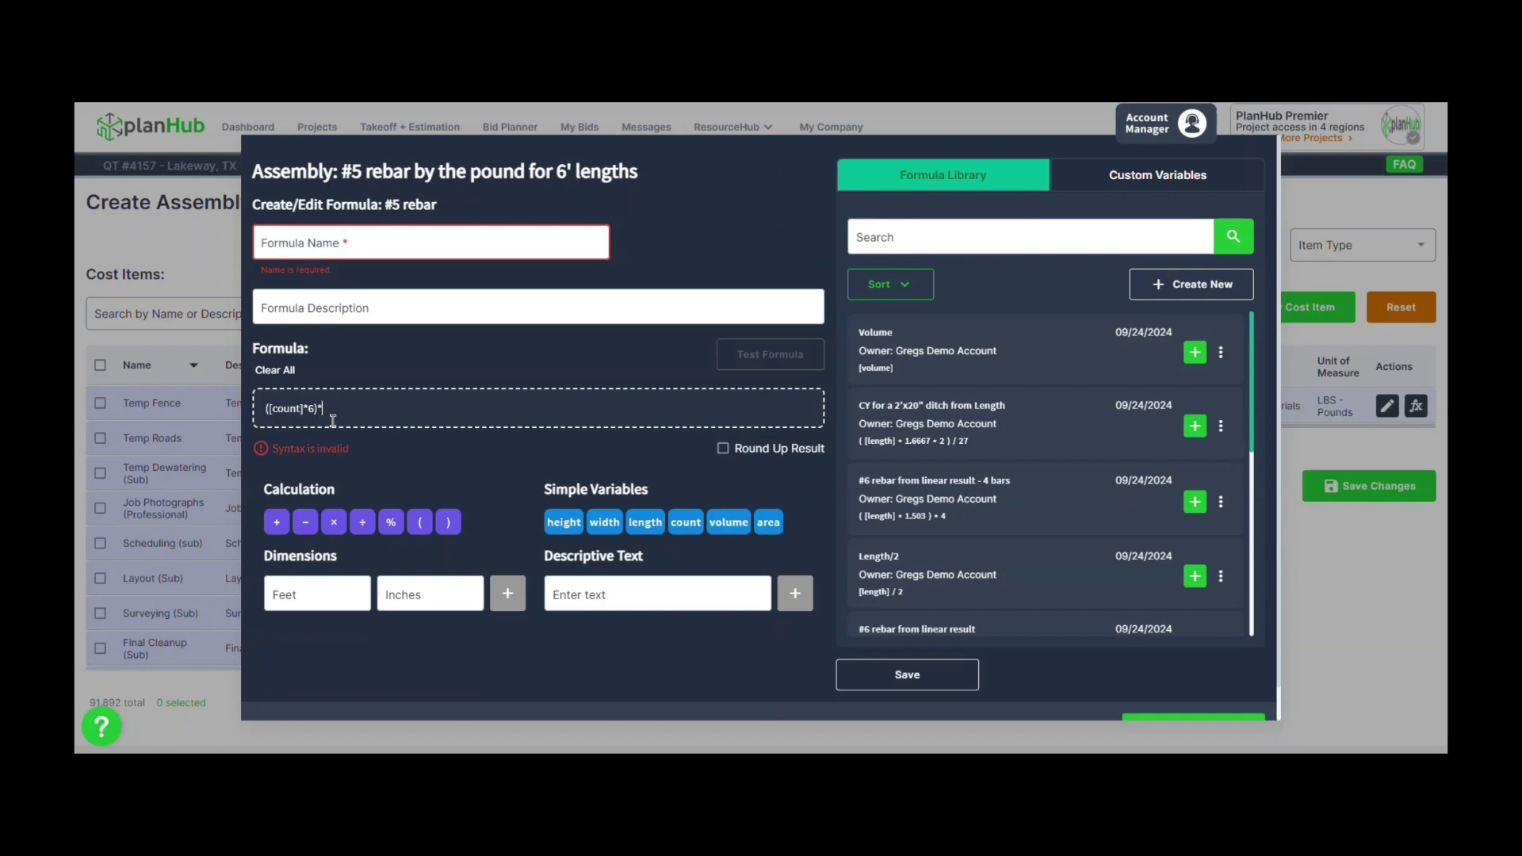
pyautogui.write('1.043')
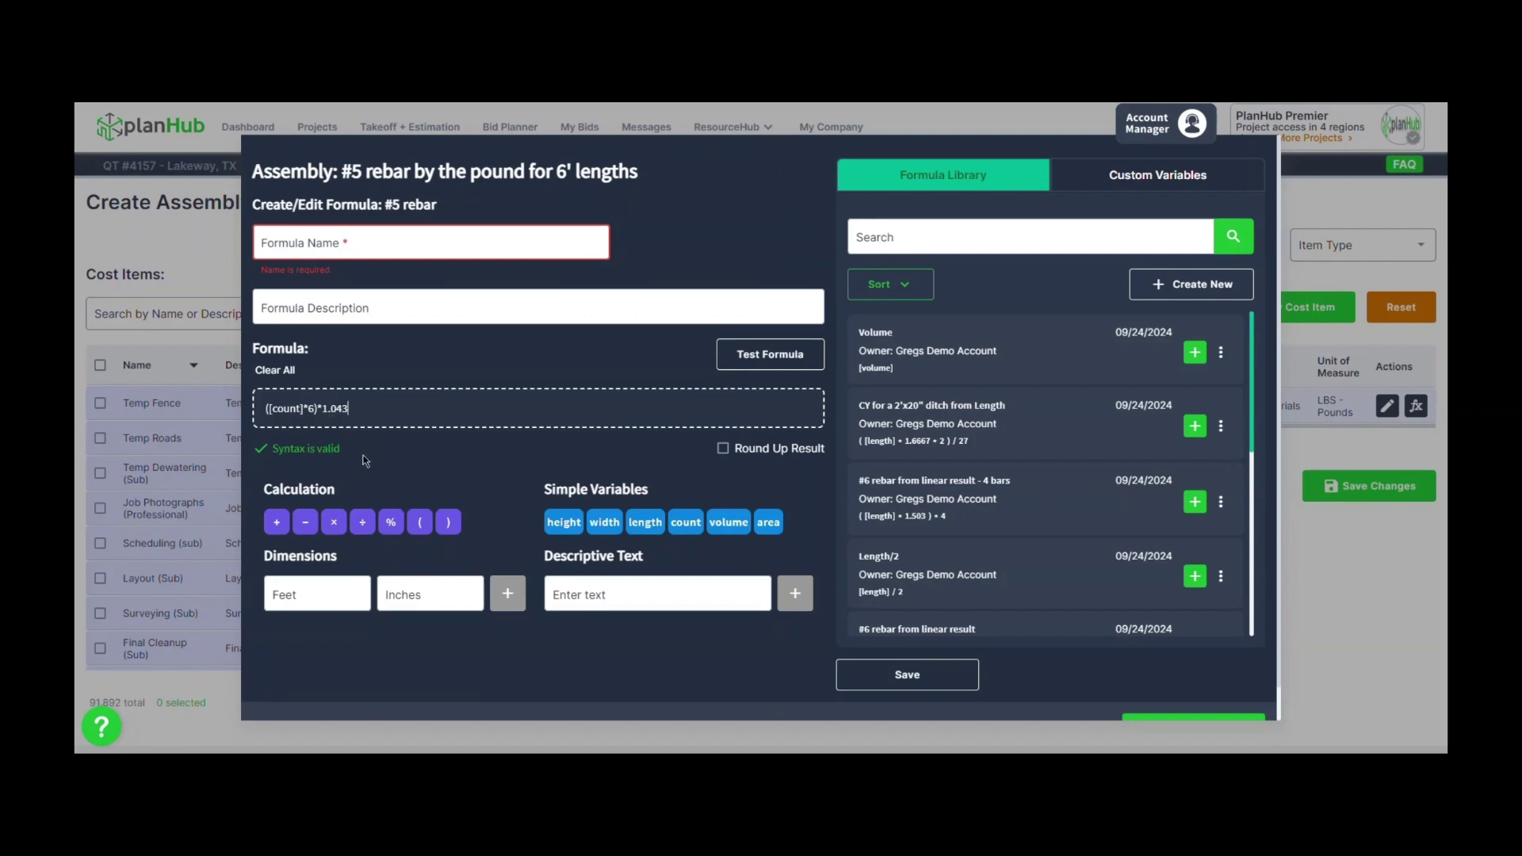
# Name the formula "Count to #5 rebar 6' lengths"
pyautogui.click(375, 251)
pyautogui.write('C')
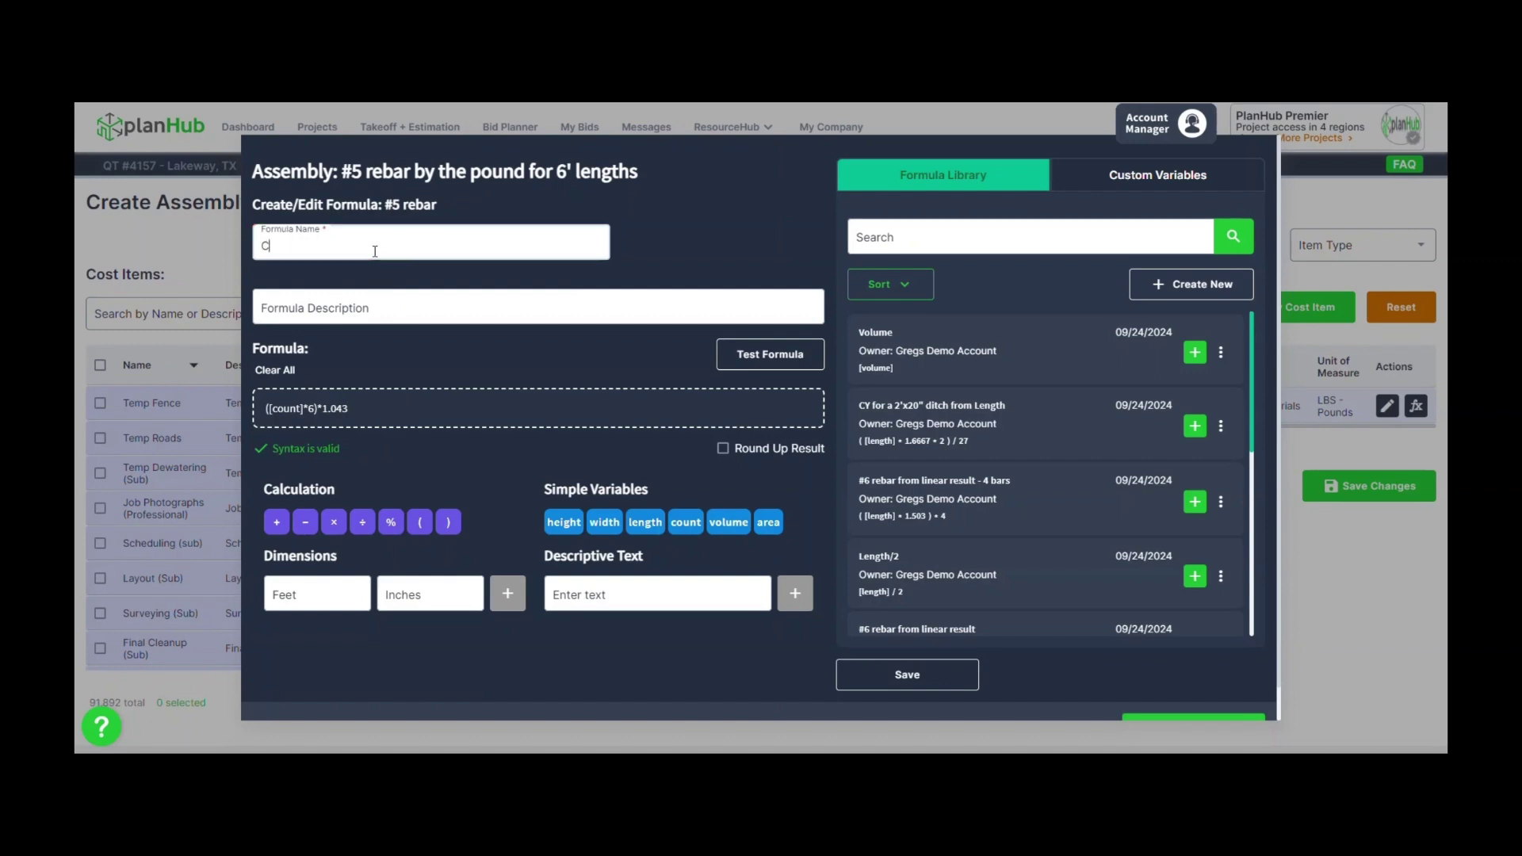
pyautogui.write("ount to #5 rebar 6' lengths")
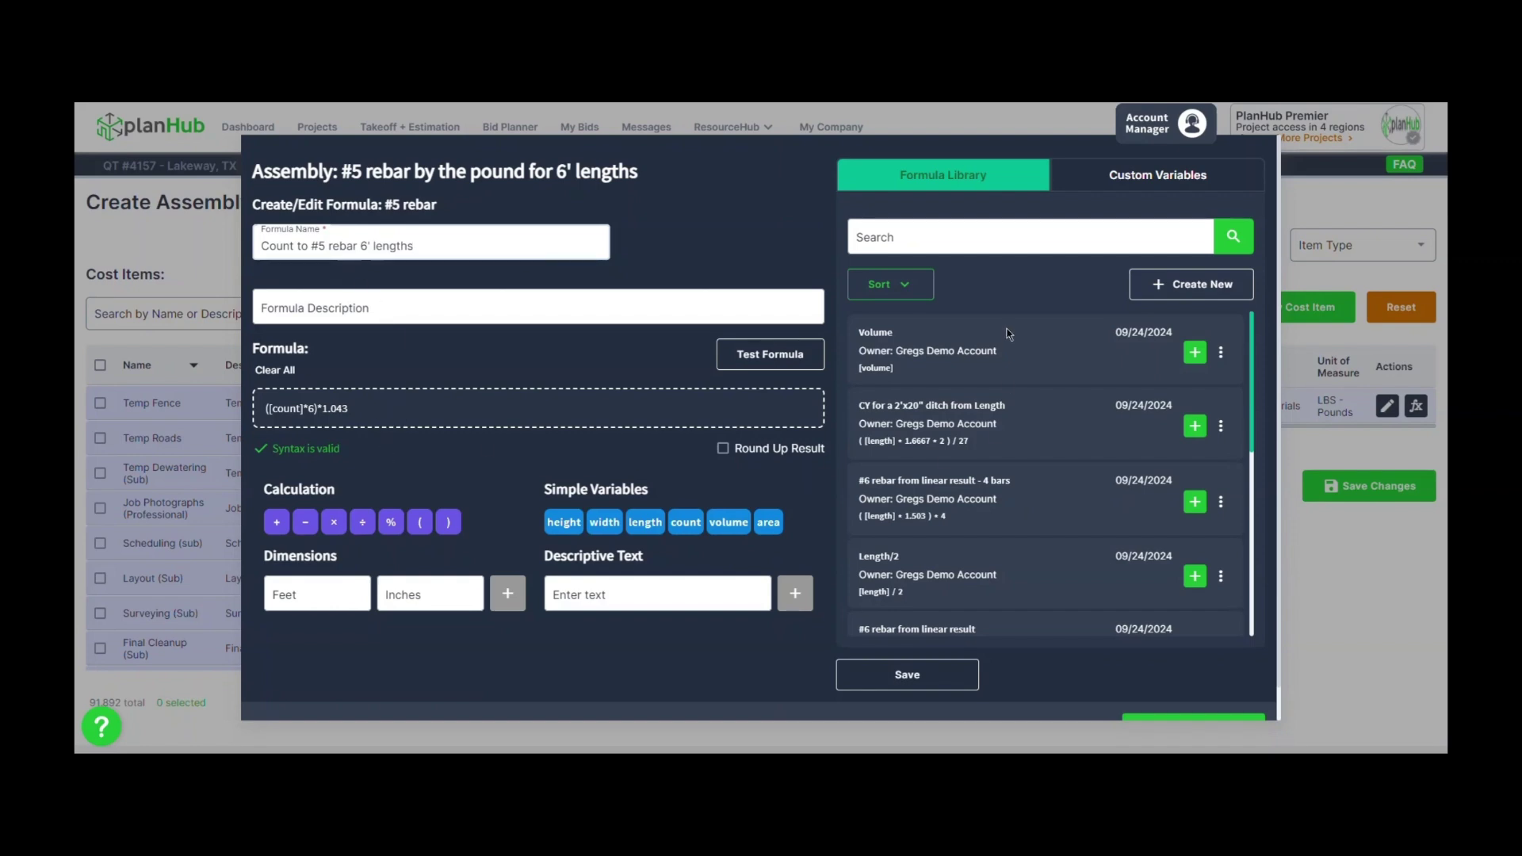
# Open the formula test, turn on rounding up of the result, and enter a test count of 6
pyautogui.click(799, 363)
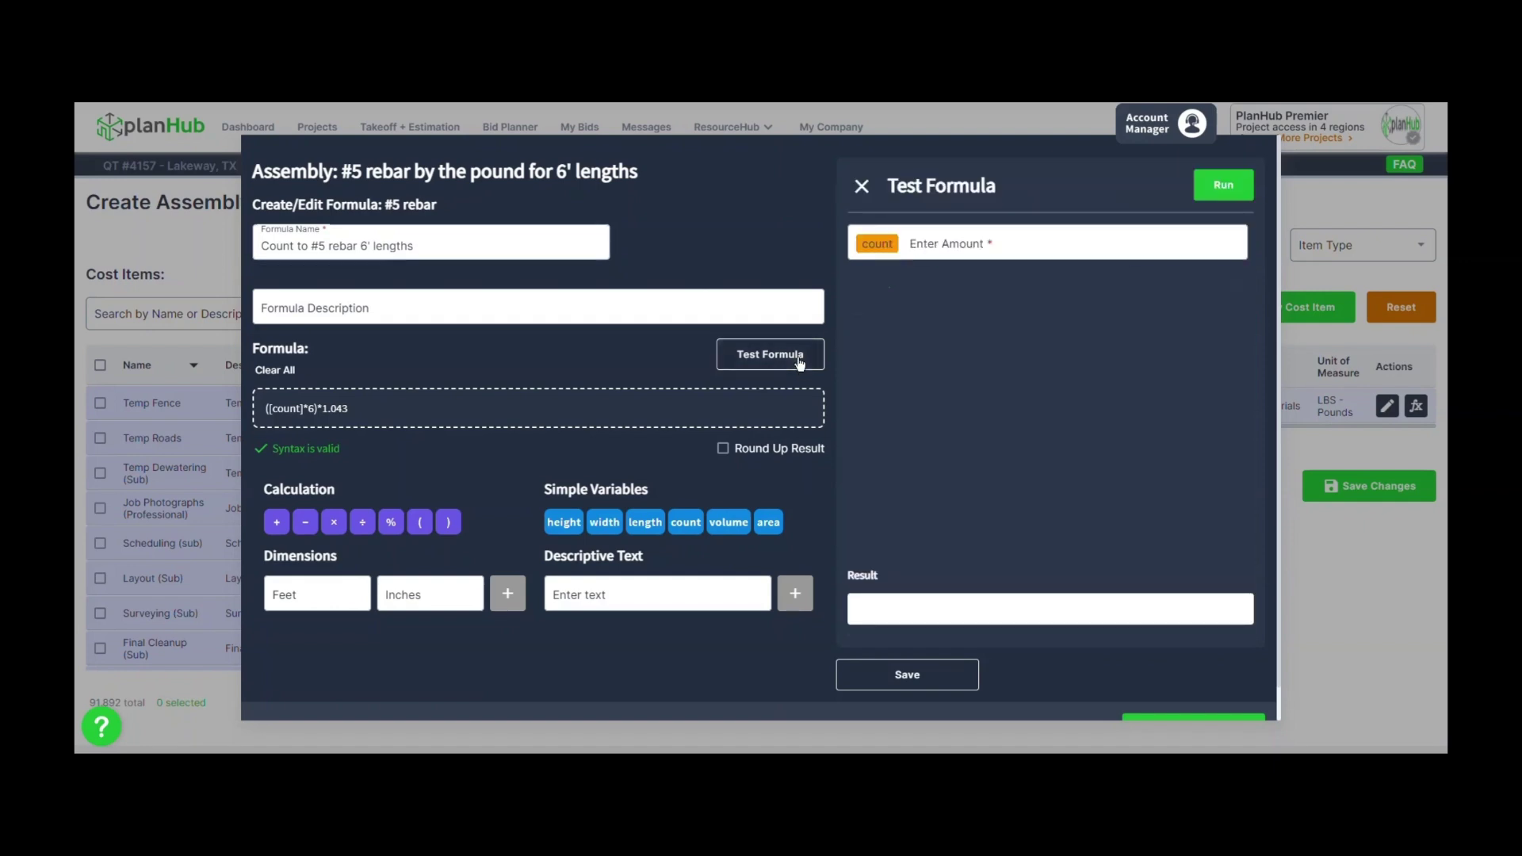
pyautogui.click(723, 449)
pyautogui.click(947, 243)
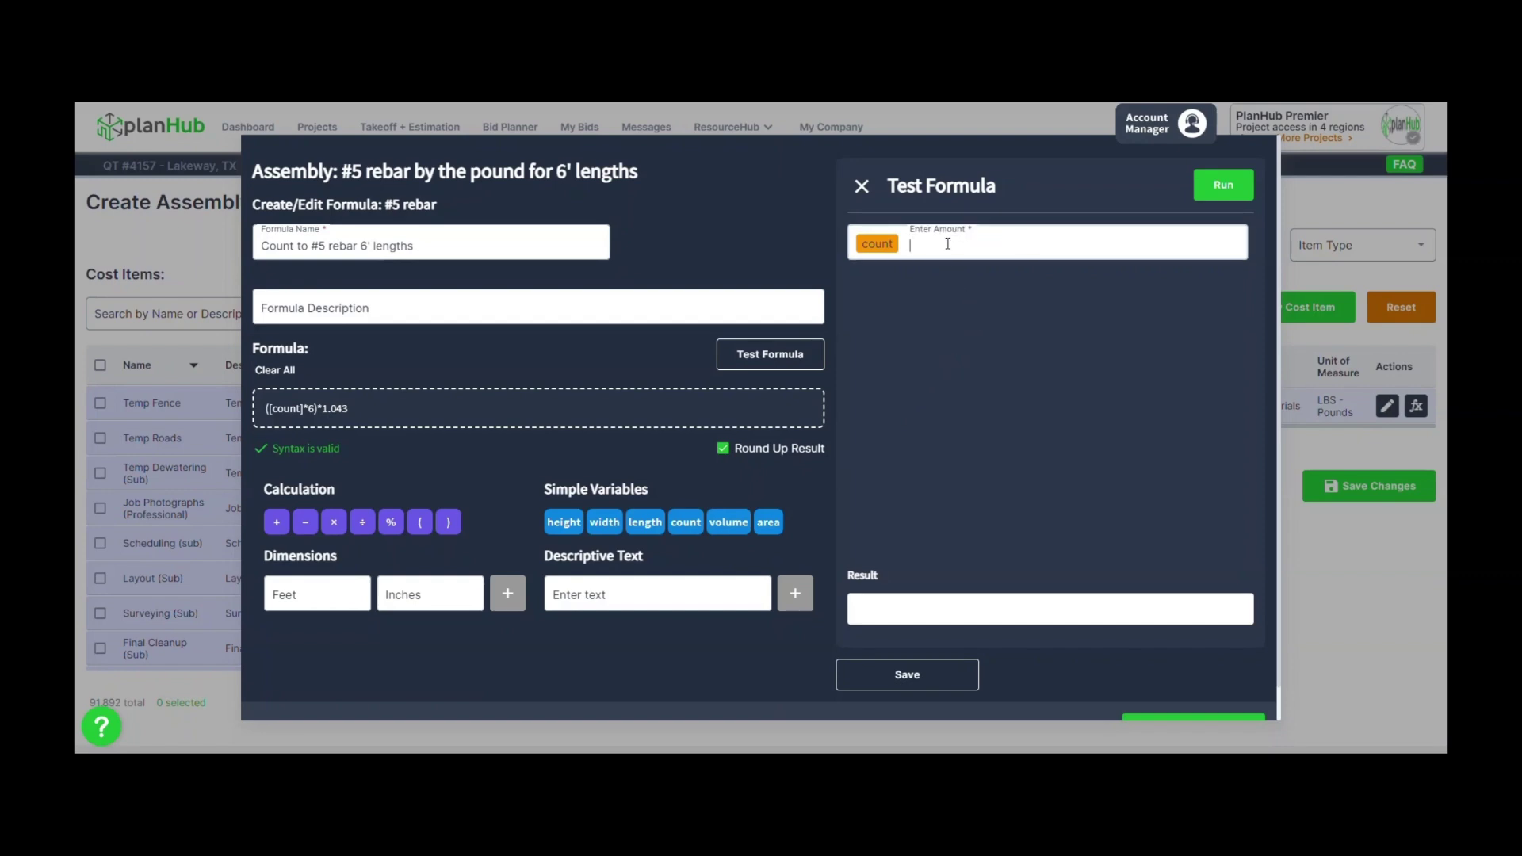
pyautogui.write('6')
# Extend the formula to (([count]*6)*1.043)*4 by wrapping the existing expression in parentheses and multiplying it by 4
pyautogui.click(364, 409)
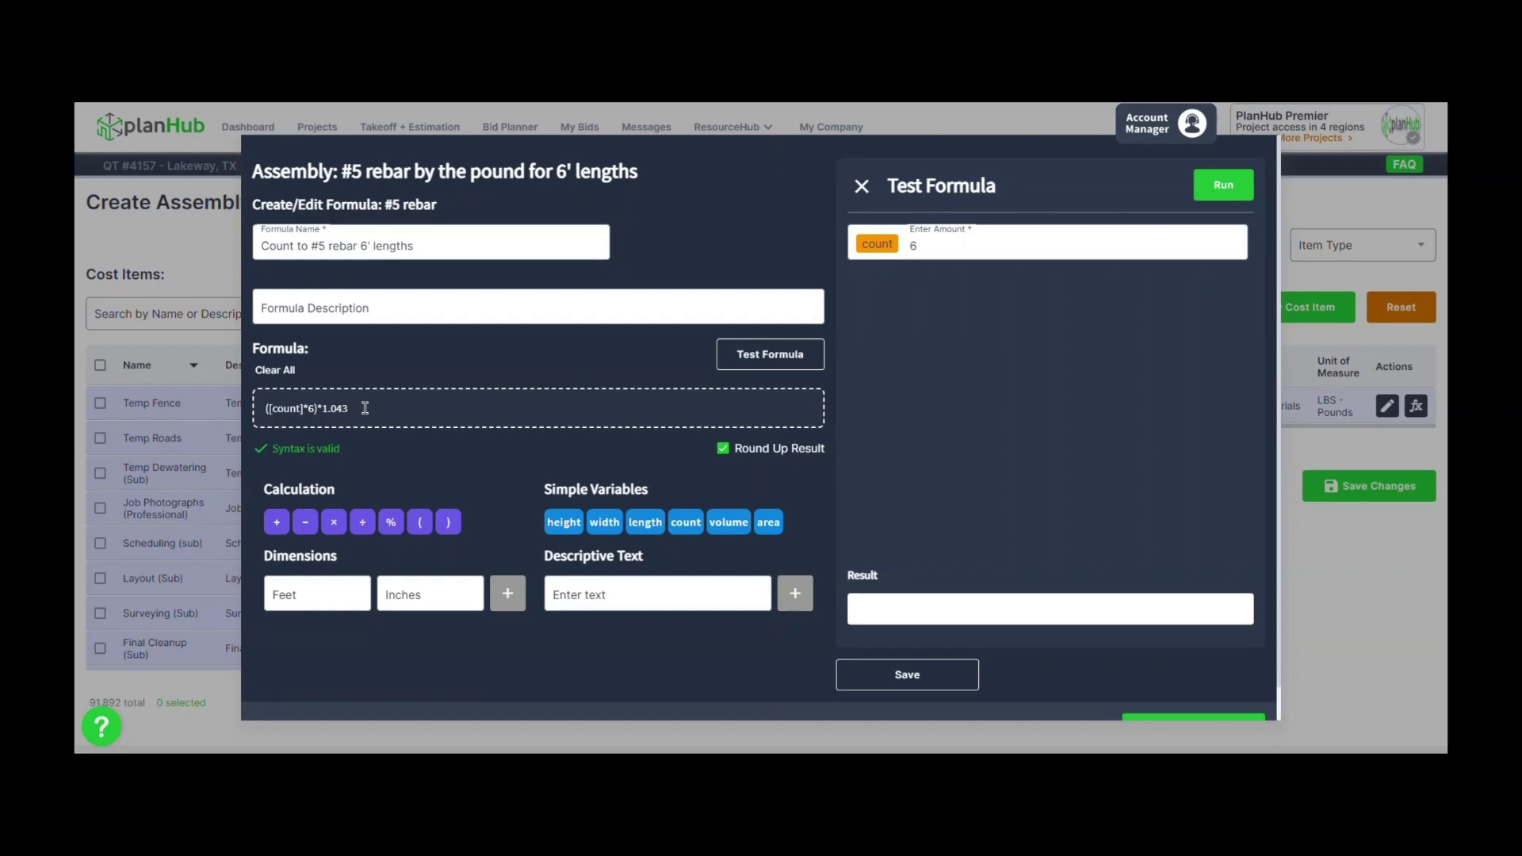
pyautogui.write(')')
pyautogui.click(267, 409)
pyautogui.write('(')
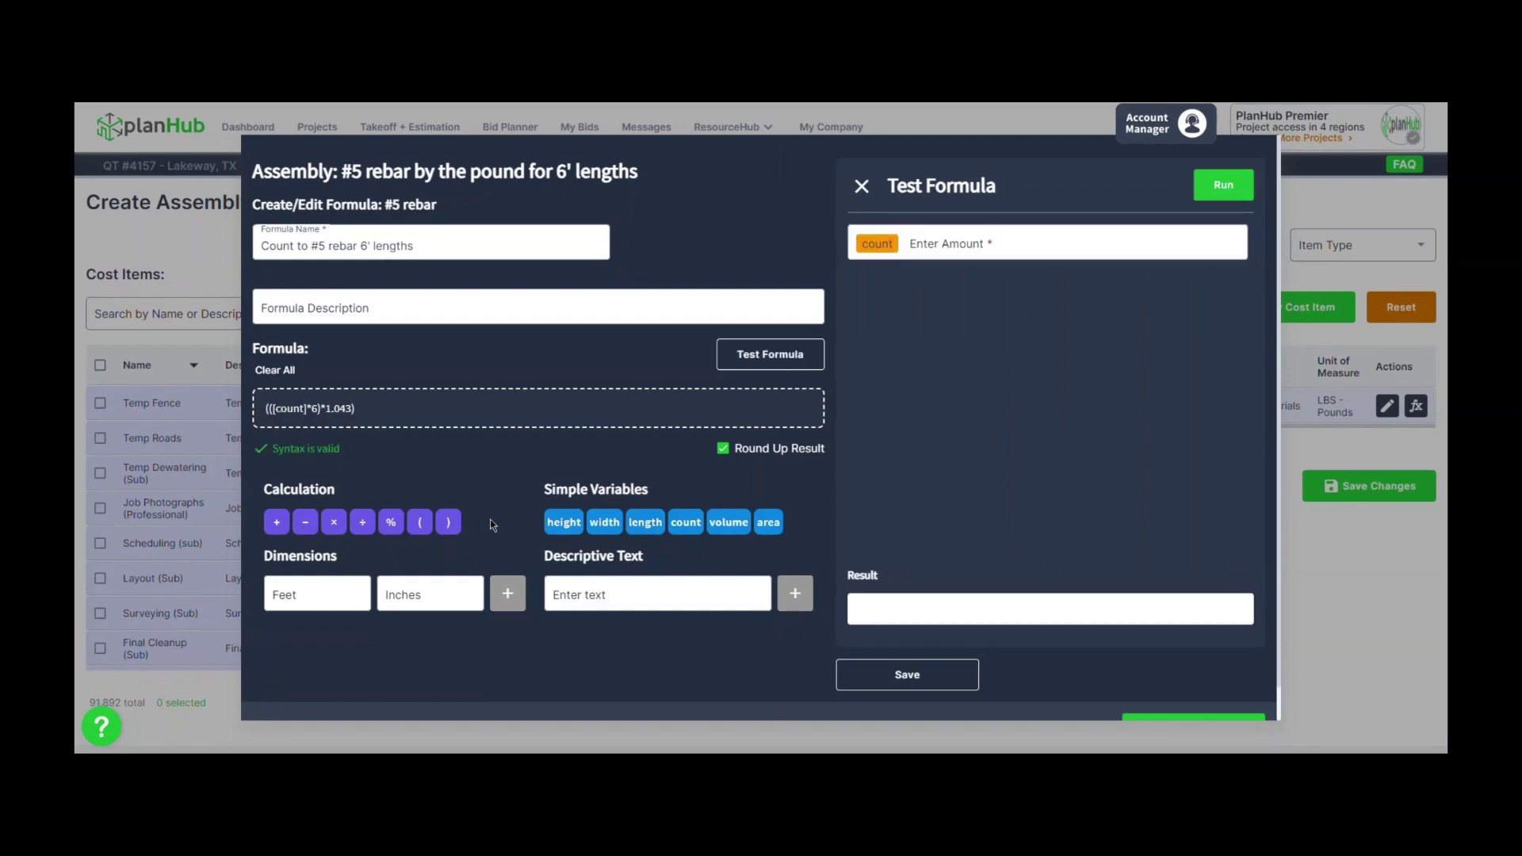
pyautogui.click(411, 408)
pyautogui.write('/')
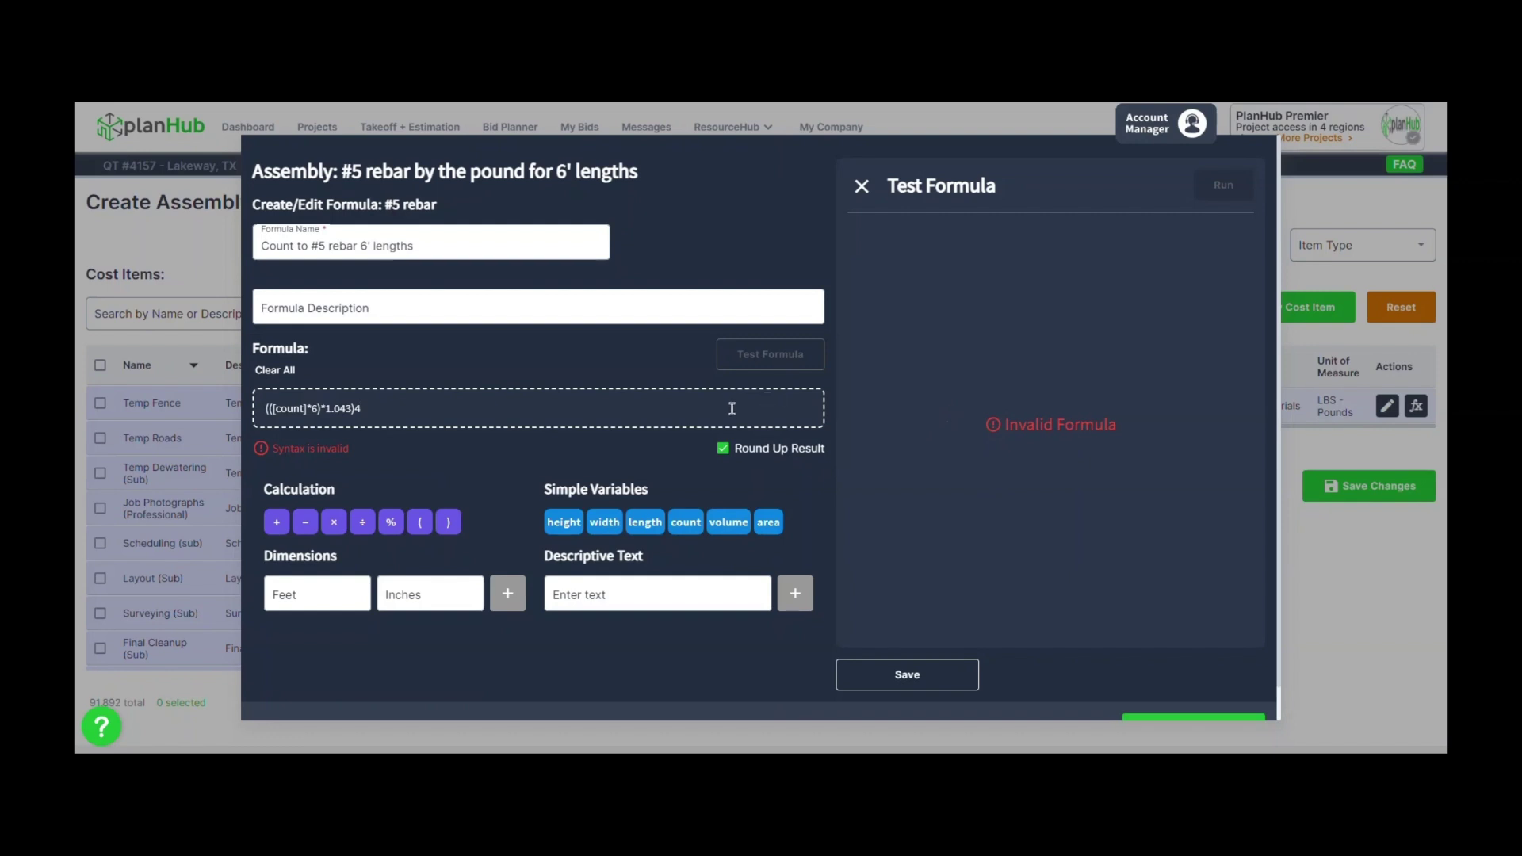
pyautogui.write(')')
pyautogui.click(358, 409)
pyautogui.write('*')
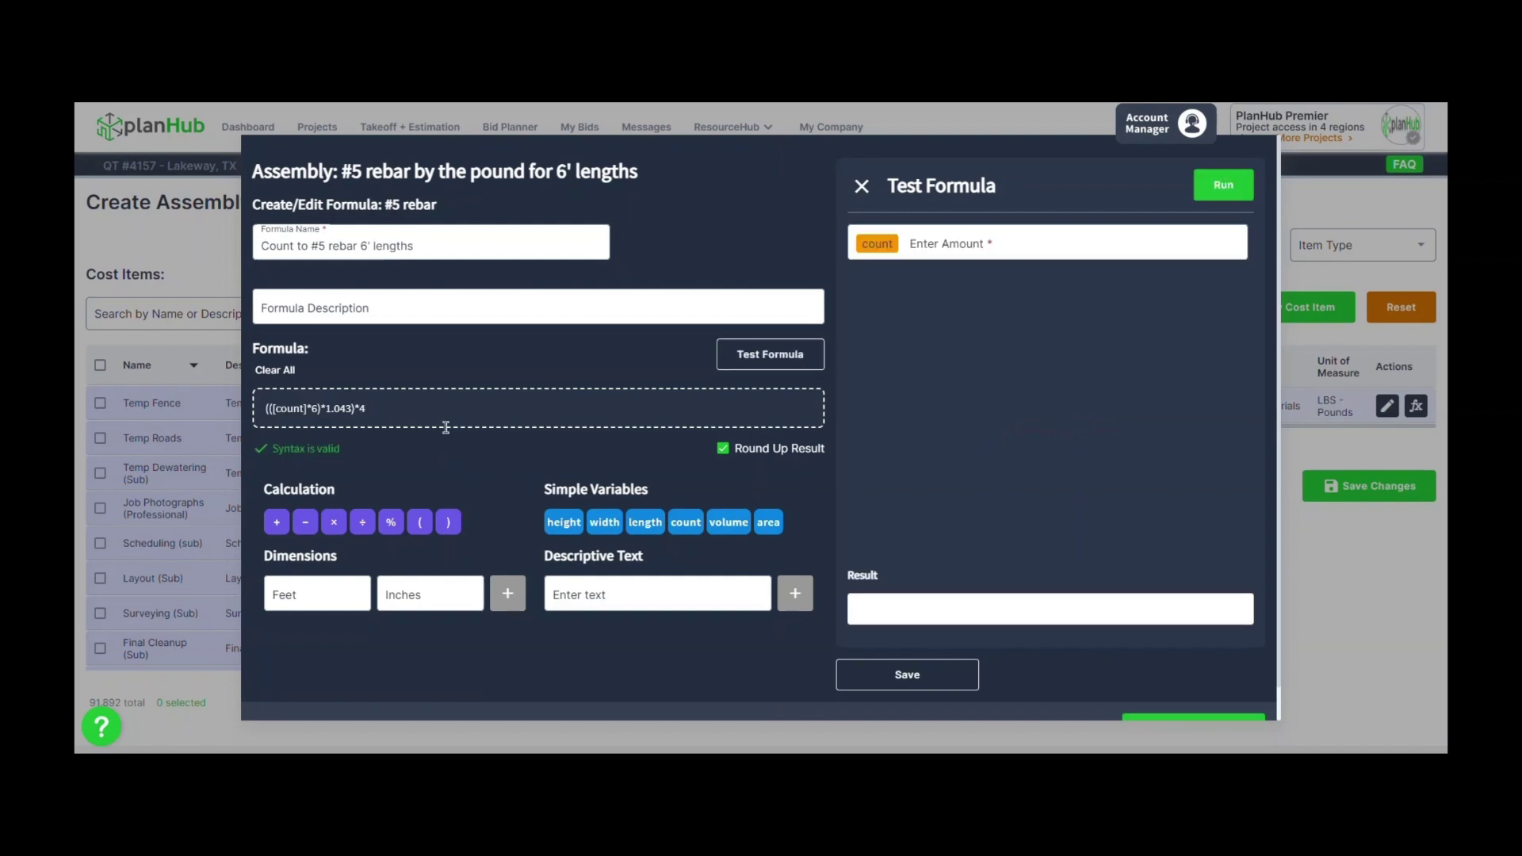
# Run the formula test for (([count]*6)*1.043)*4 with a count of 6
pyautogui.click(1012, 255)
pyautogui.write('6')
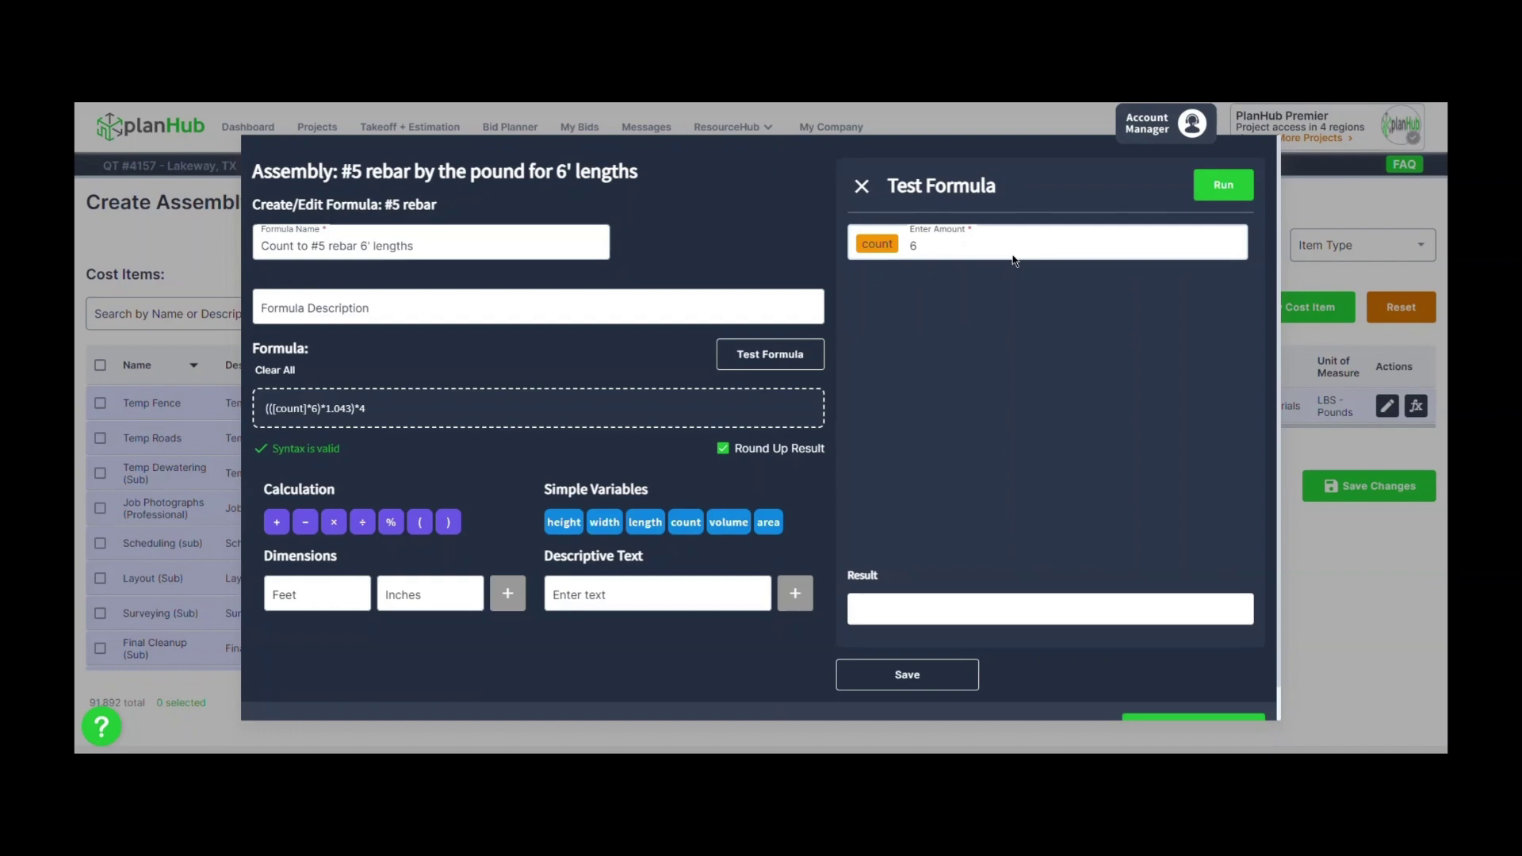
pyautogui.click(1224, 190)
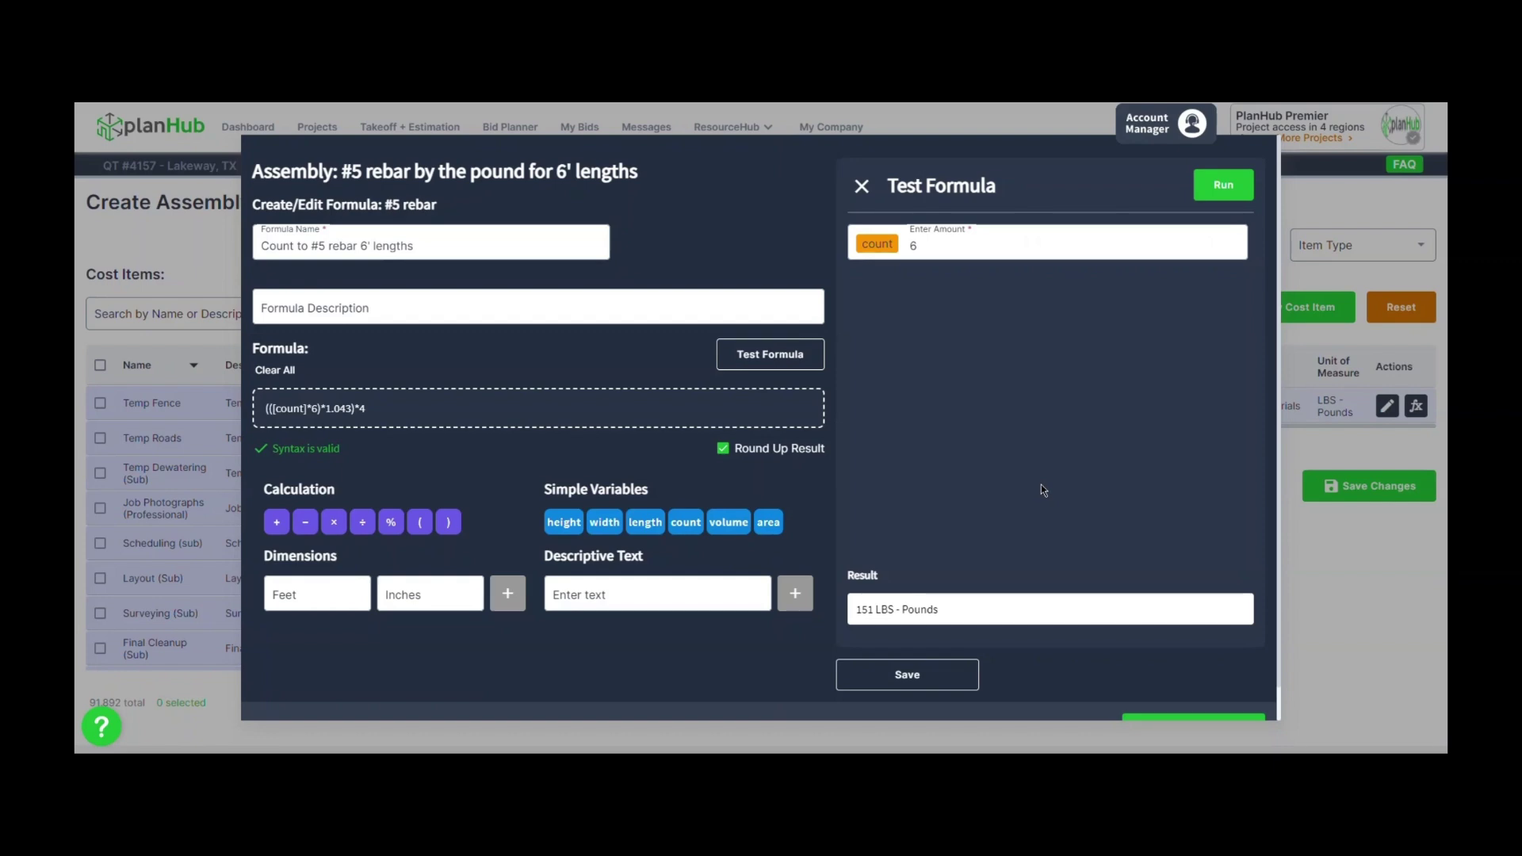
# Save the formula, apply it to the #5 rebar cost item, and save the assembly
pyautogui.scroll(-1, 994, 436)
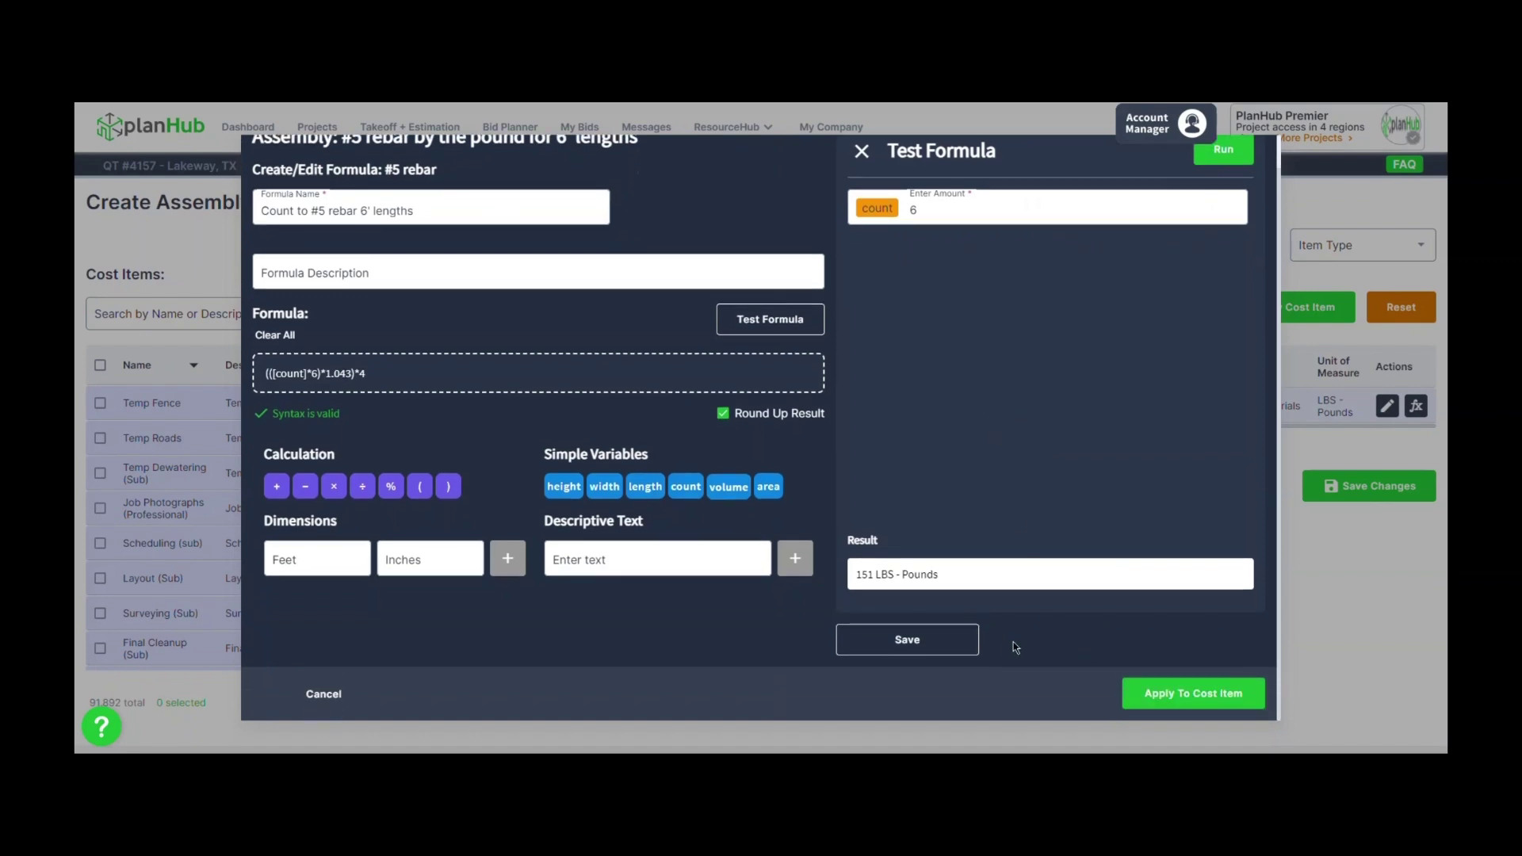
pyautogui.click(933, 639)
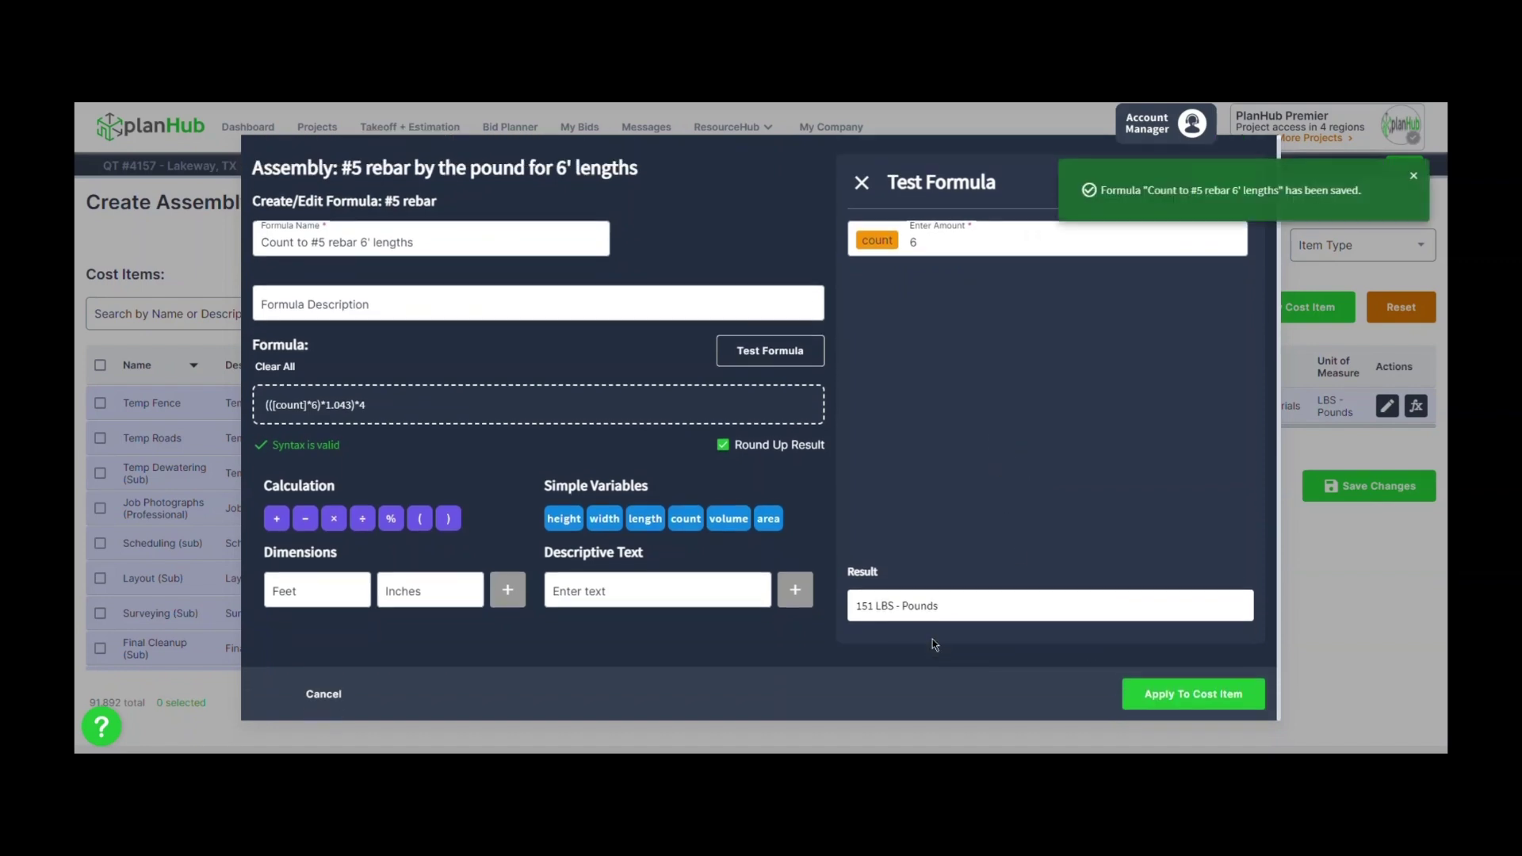
pyautogui.click(1237, 698)
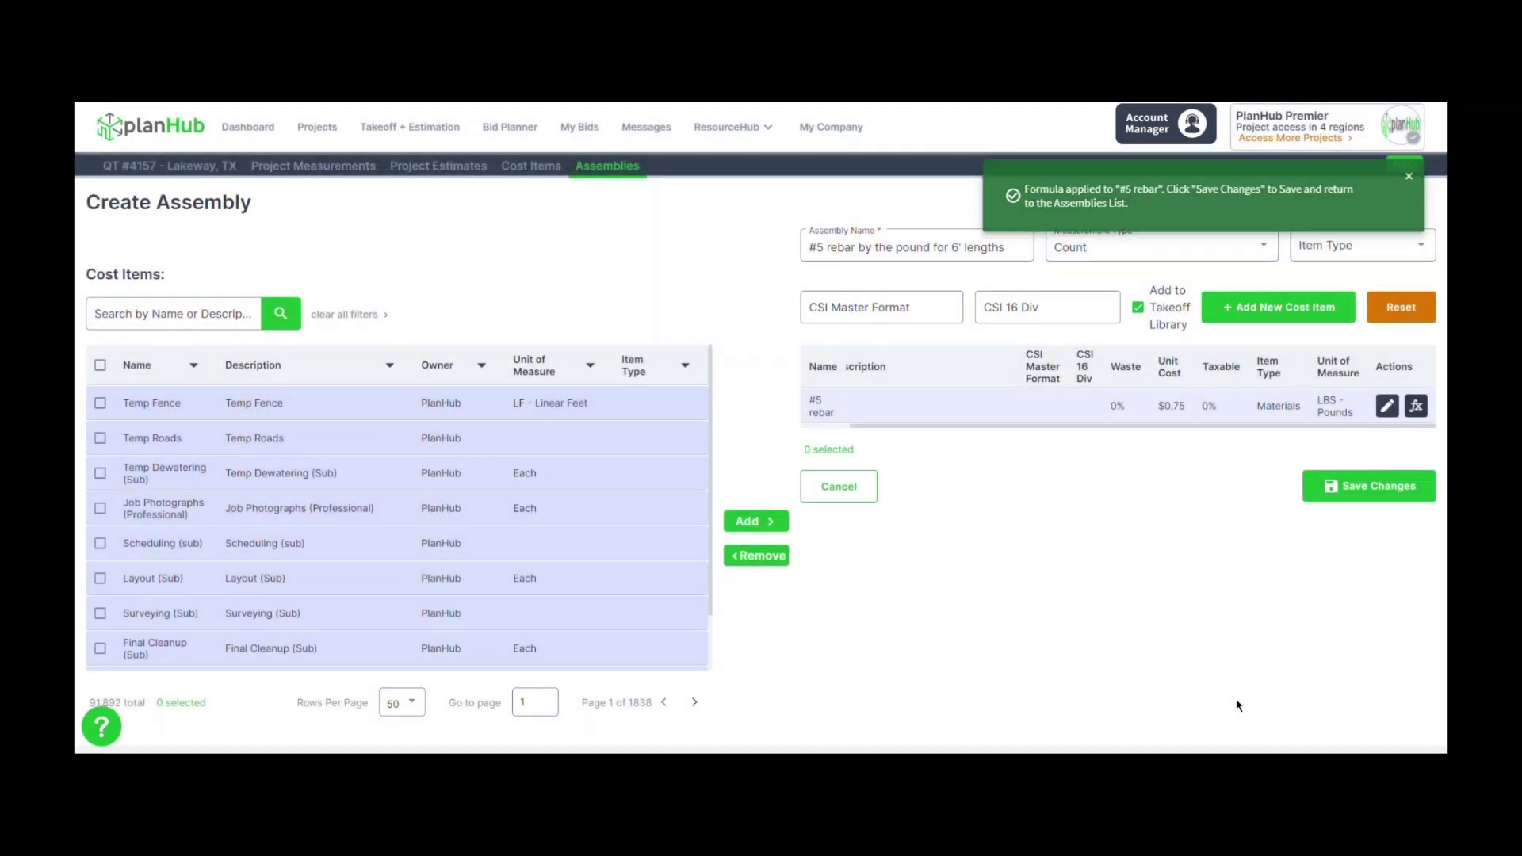
pyautogui.click(1376, 489)
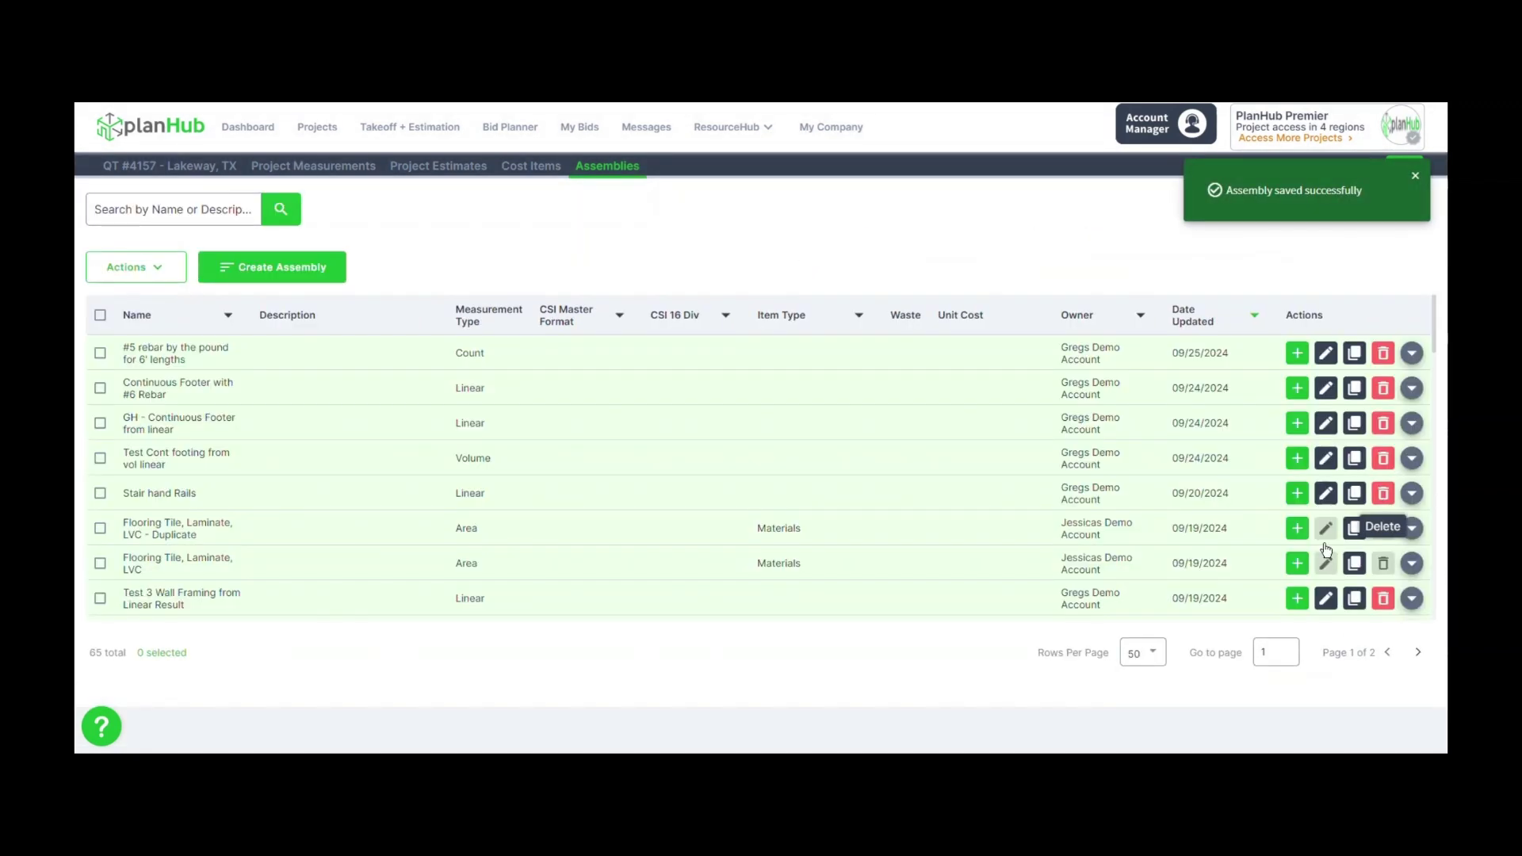
# Return to the plan takeoff and send the "Rebar for block outs" measurement to the "#5 rebar by the pound for 6' lengths" assembly
pyautogui.click(221, 168)
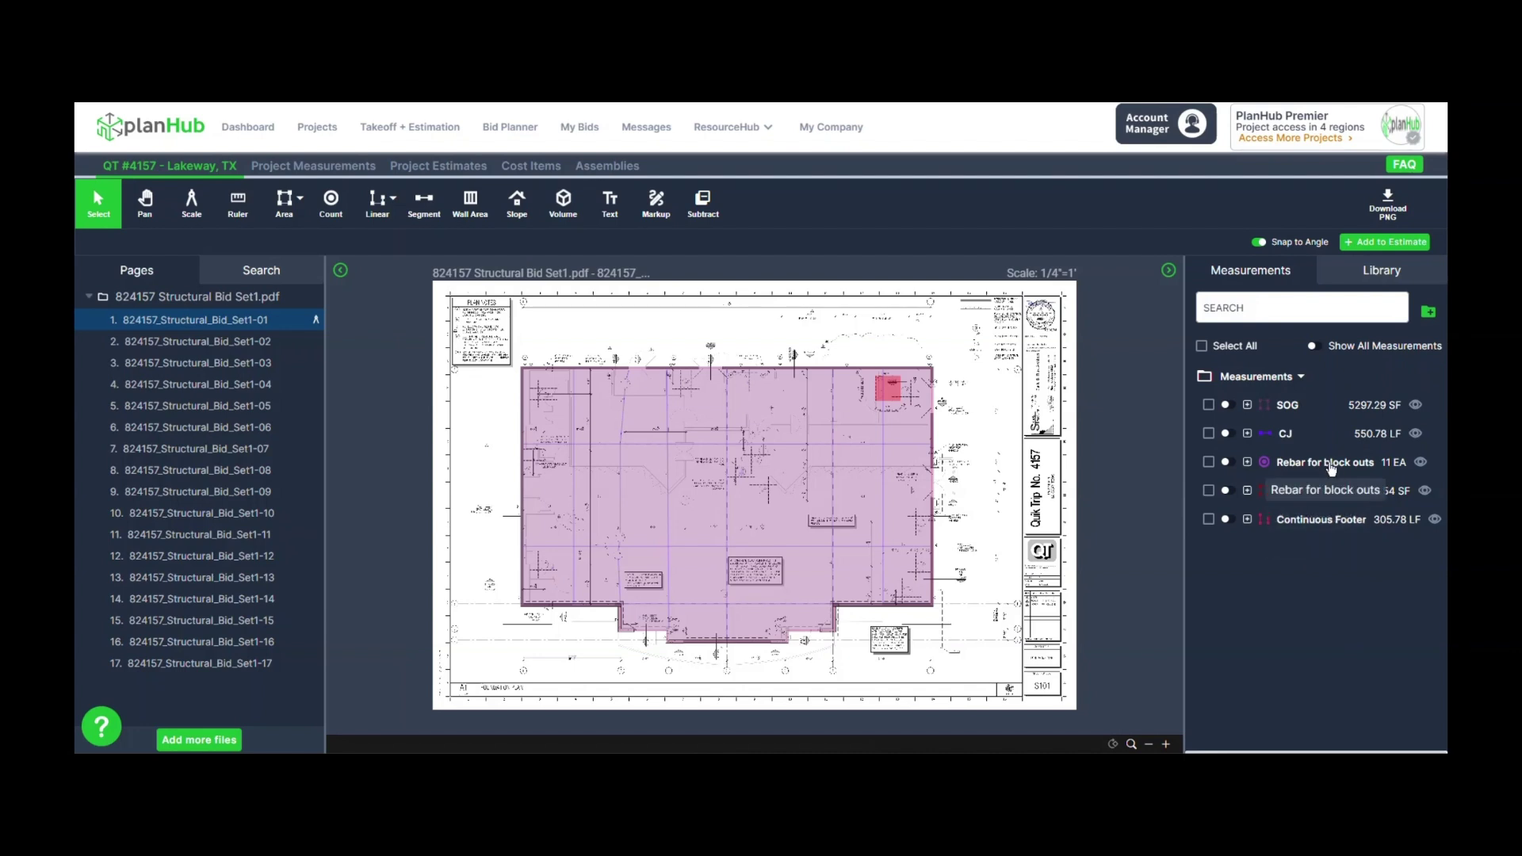
pyautogui.rightClick(1267, 474)
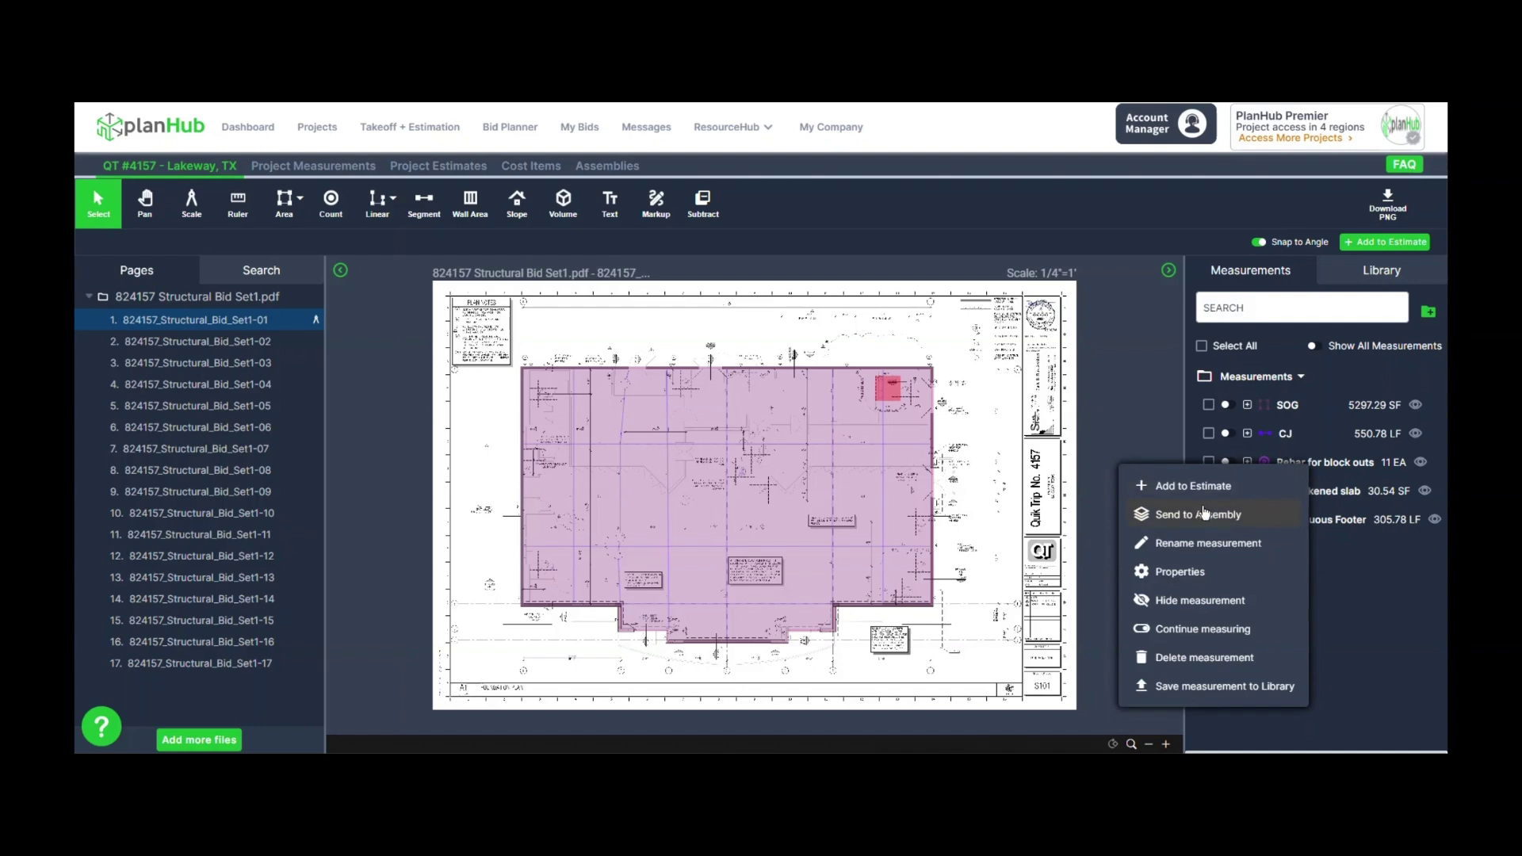
pyautogui.click(1204, 513)
pyautogui.scroll(-2, 749, 479)
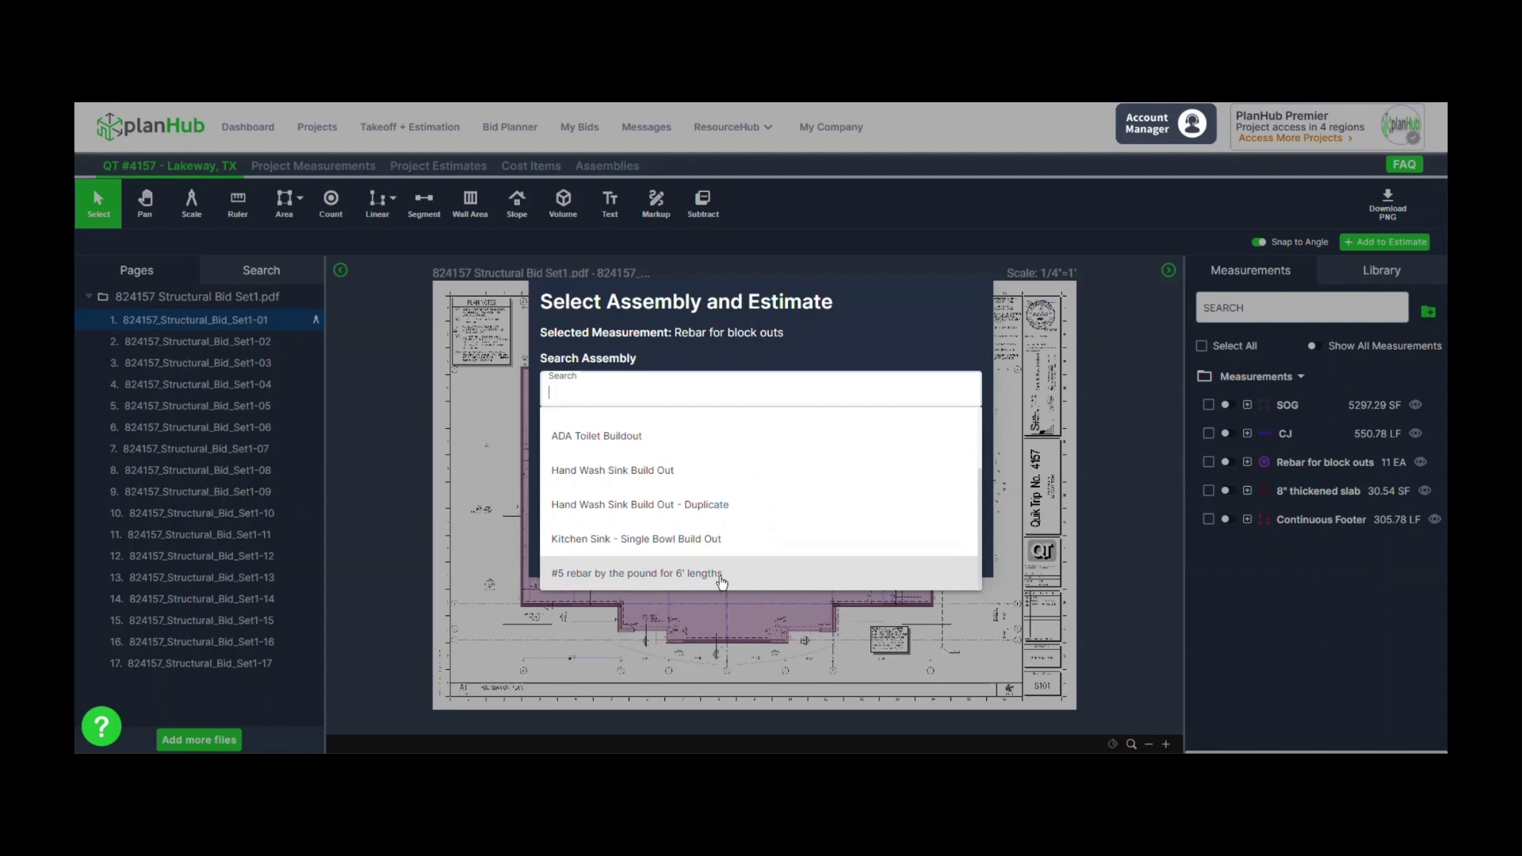
pyautogui.click(796, 578)
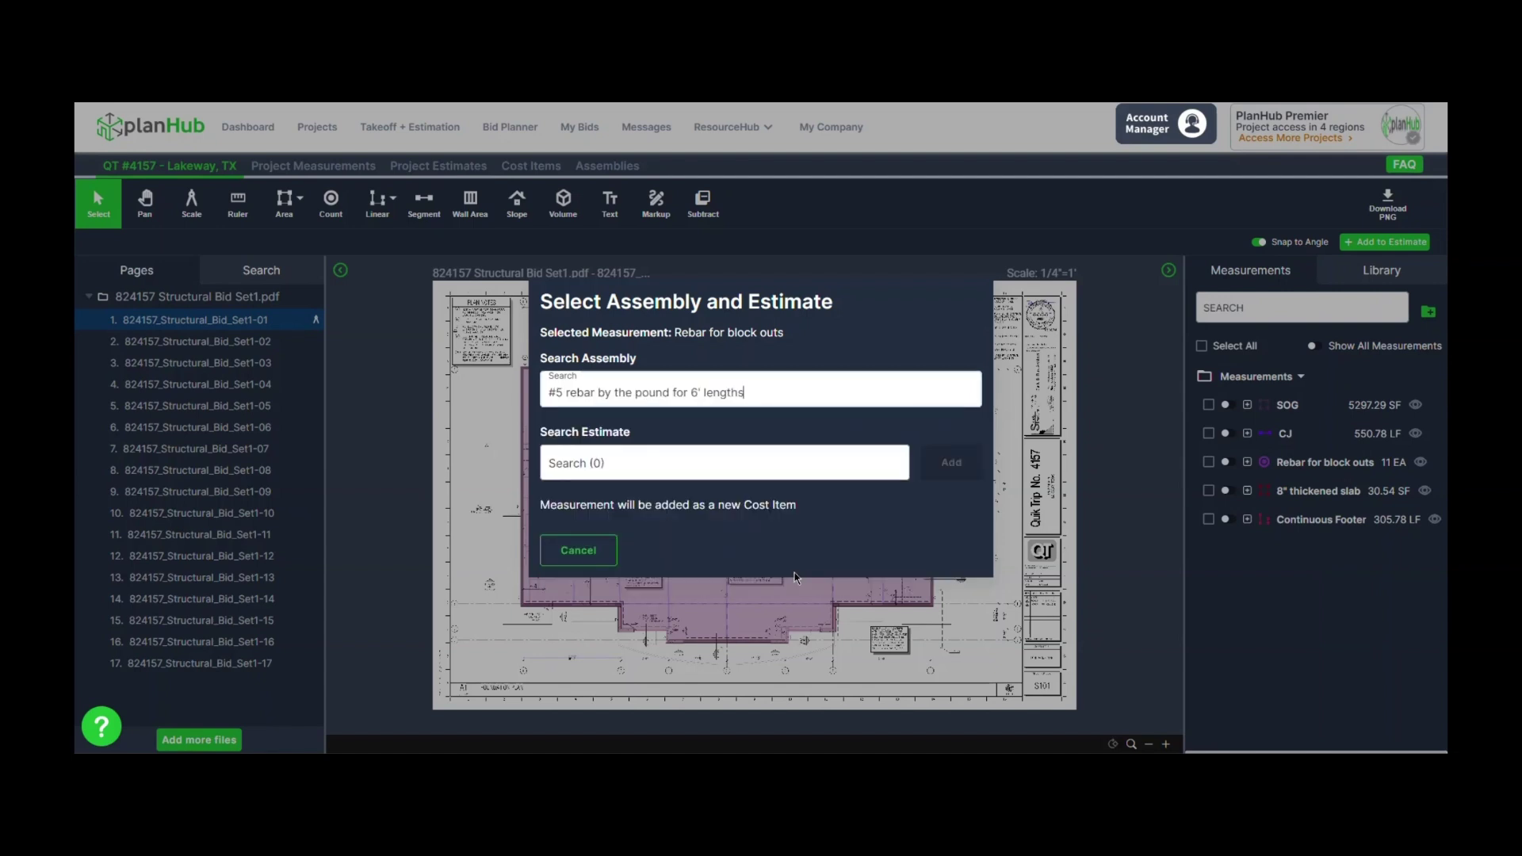
# Choose Project Estimate 1 as the target estimate and insert the measurement's count into the #5 rebar assembly
pyautogui.click(799, 474)
pyautogui.click(630, 539)
pyautogui.click(916, 514)
pyautogui.click(947, 474)
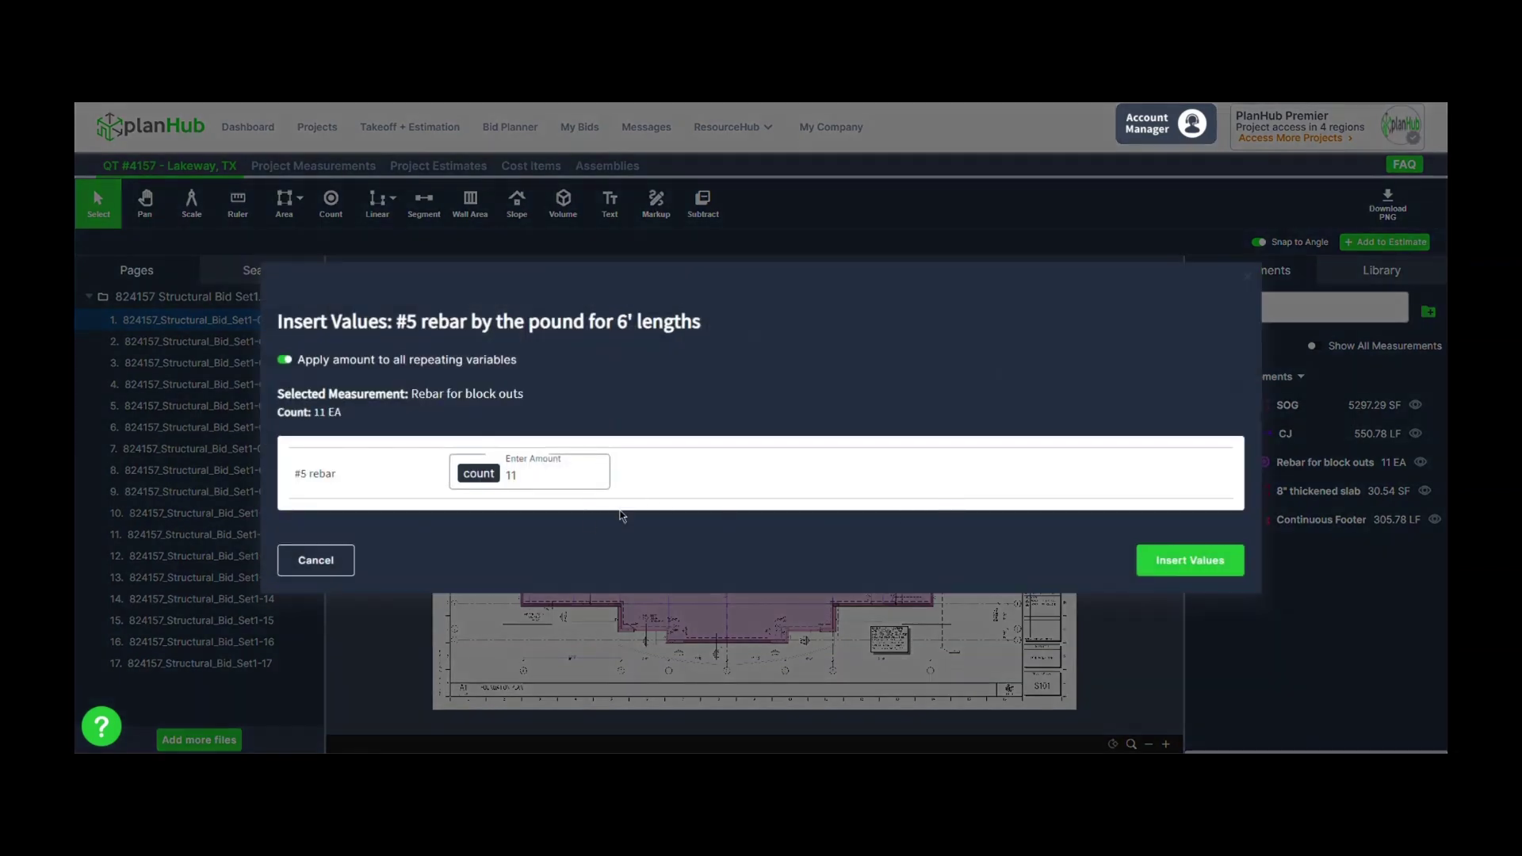
pyautogui.click(1165, 560)
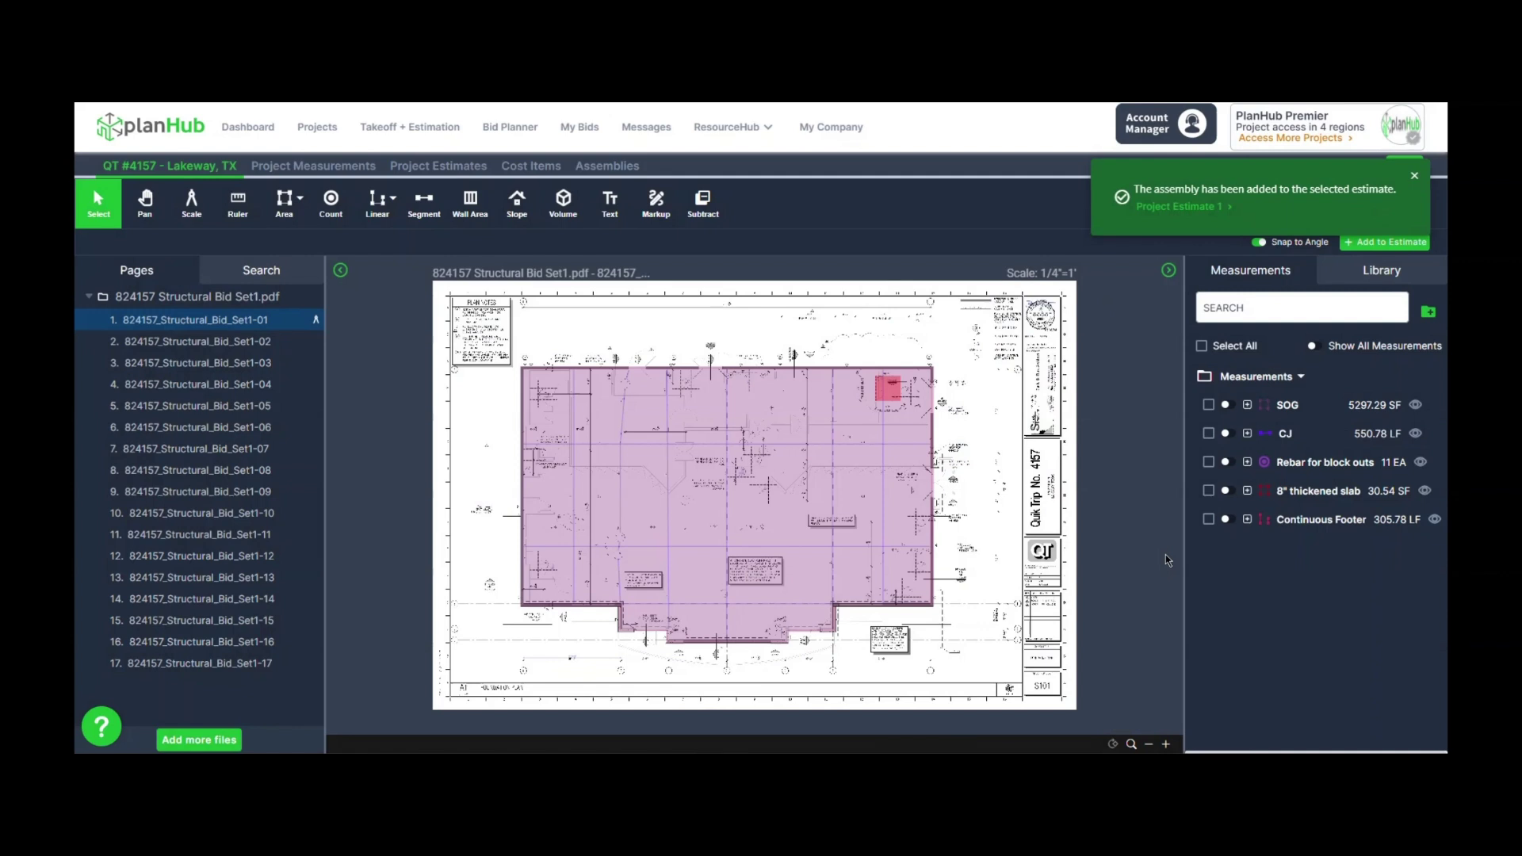
# Open Project Estimate 1 and examine the cost items, quantities and totals under "Rebar for block outs" and "Continuous Footer"
pyautogui.click(1197, 208)
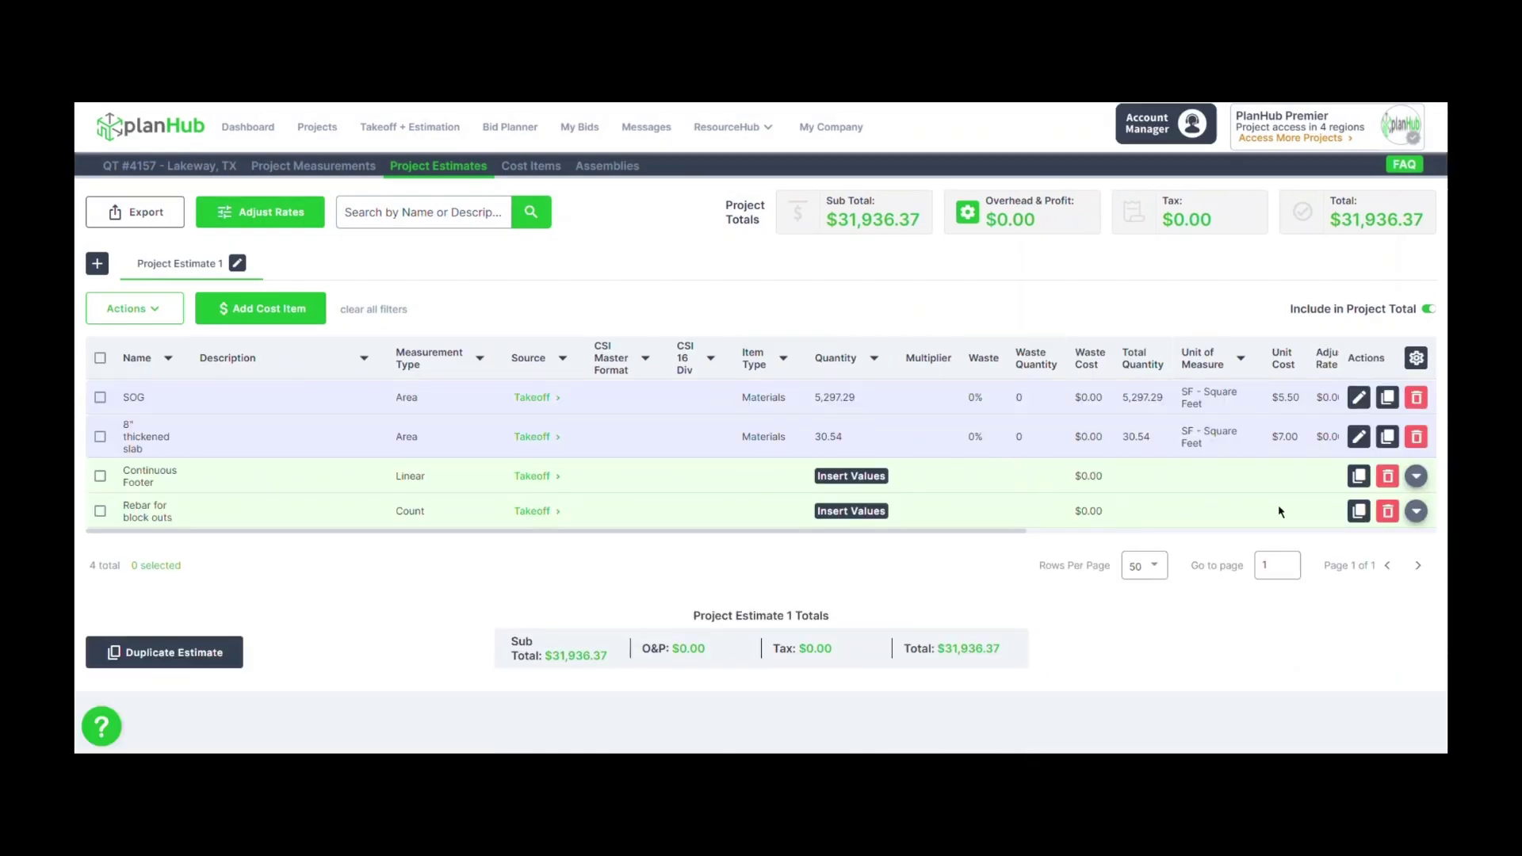
pyautogui.click(1416, 511)
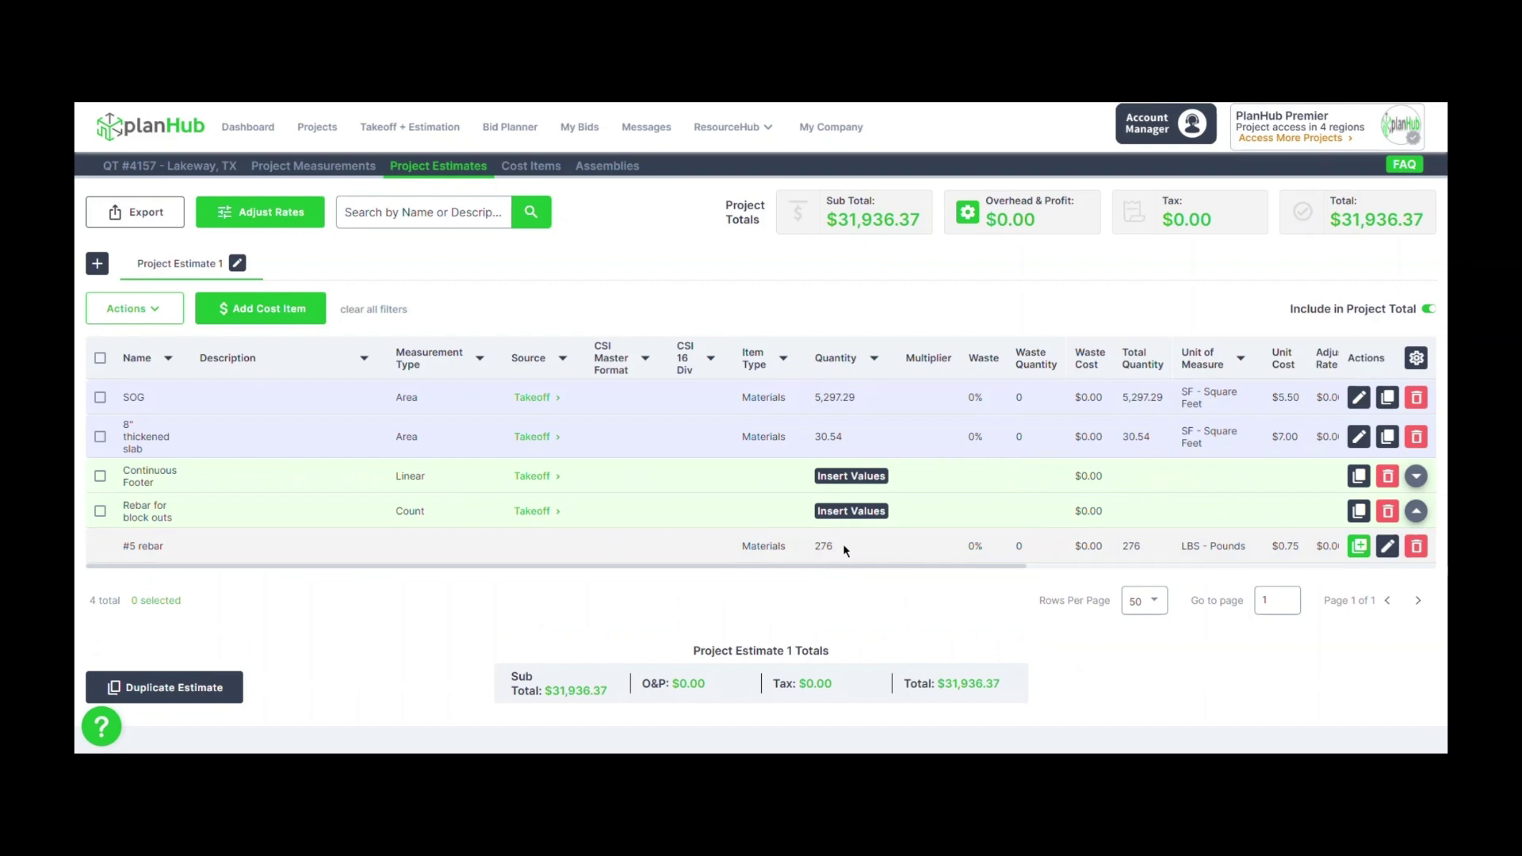
pyautogui.moveTo(884, 569); pyautogui.dragTo(1299, 572)
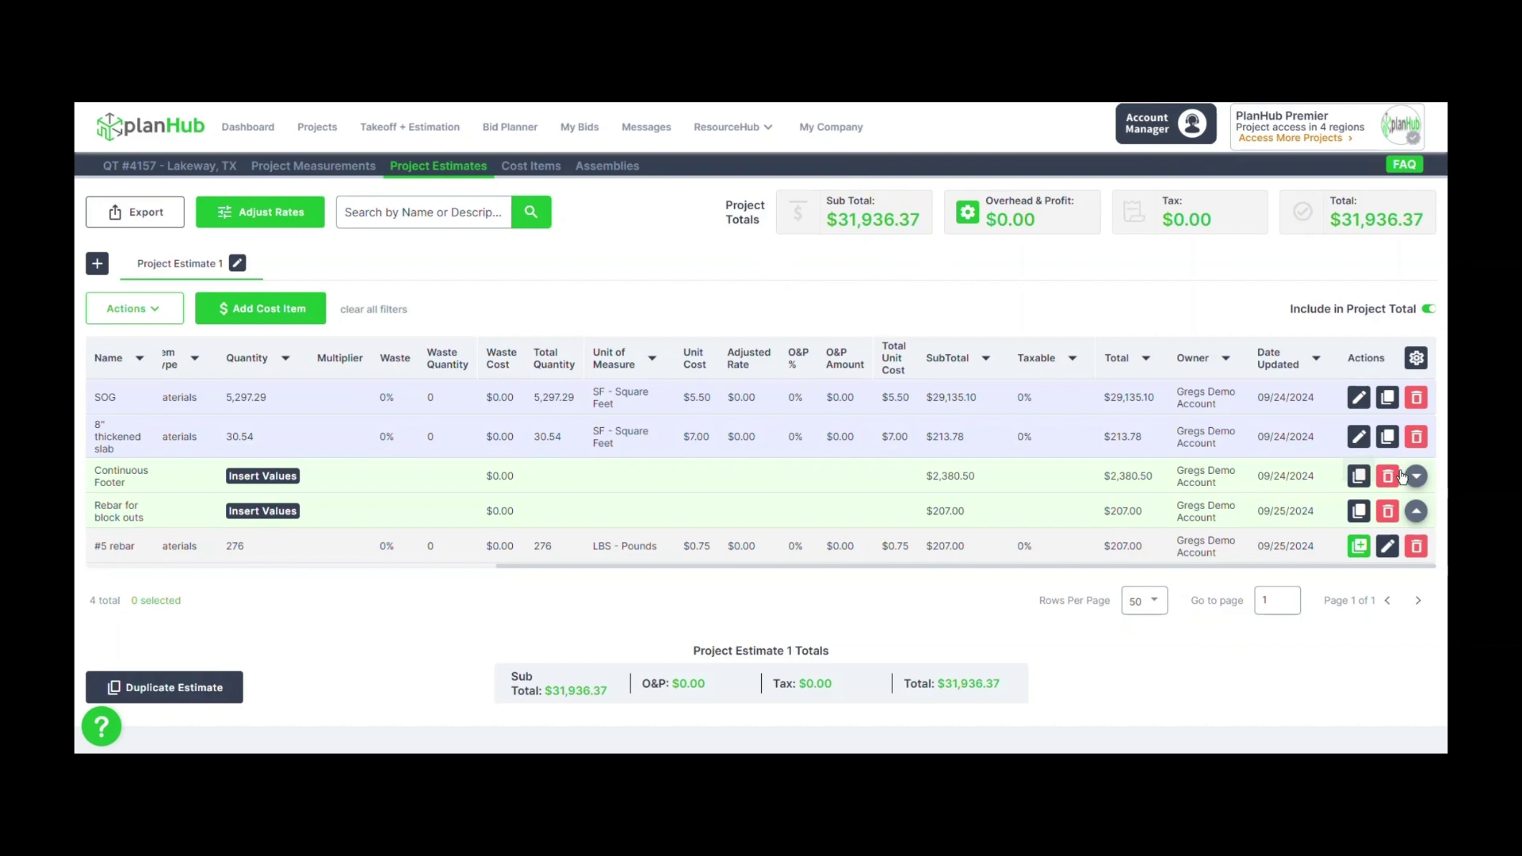
pyautogui.click(1416, 511)
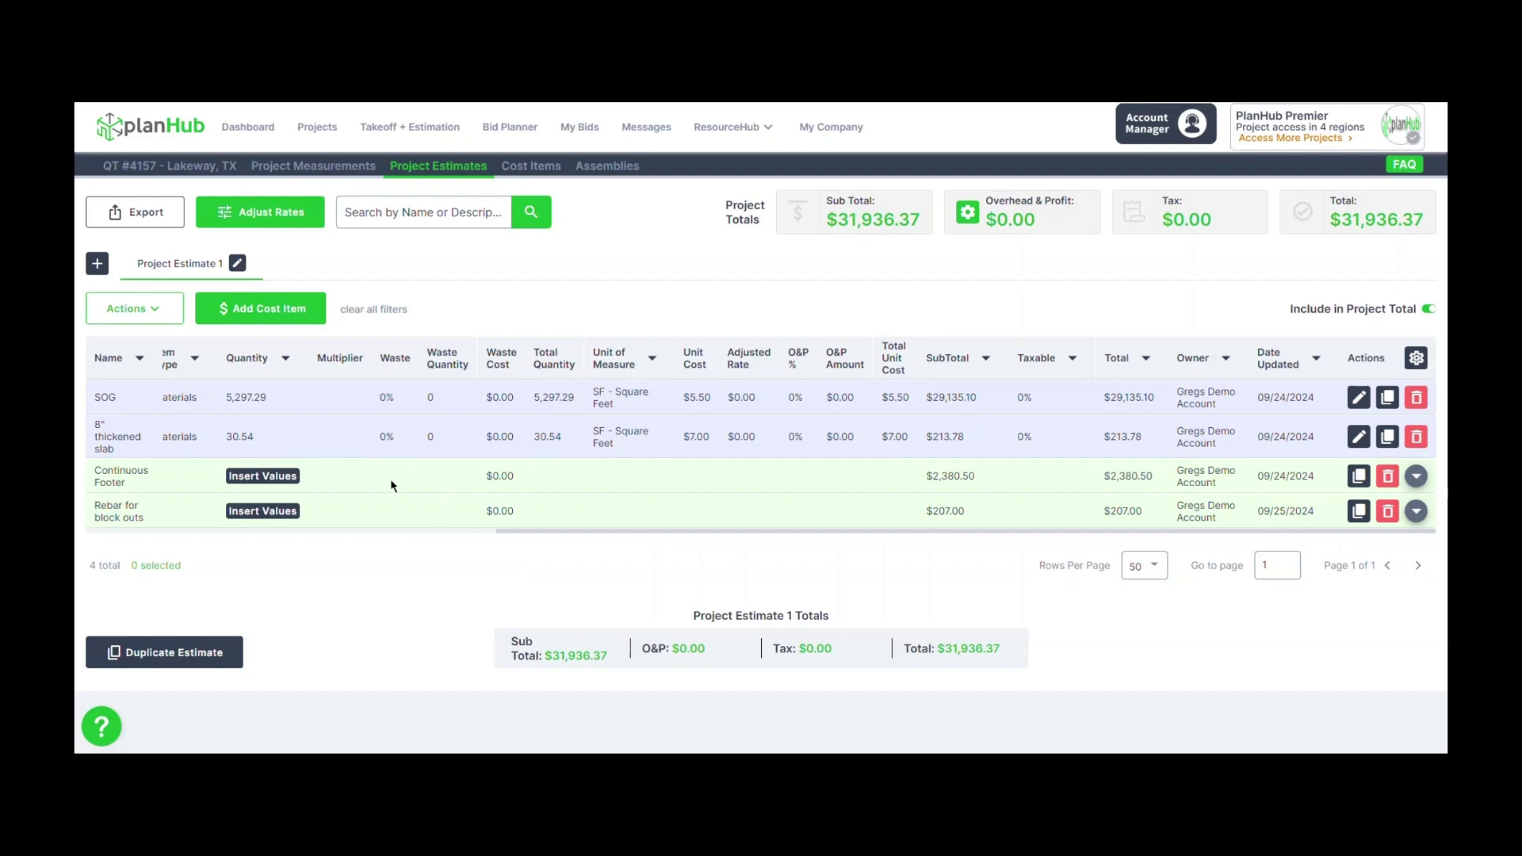
pyautogui.click(1417, 477)
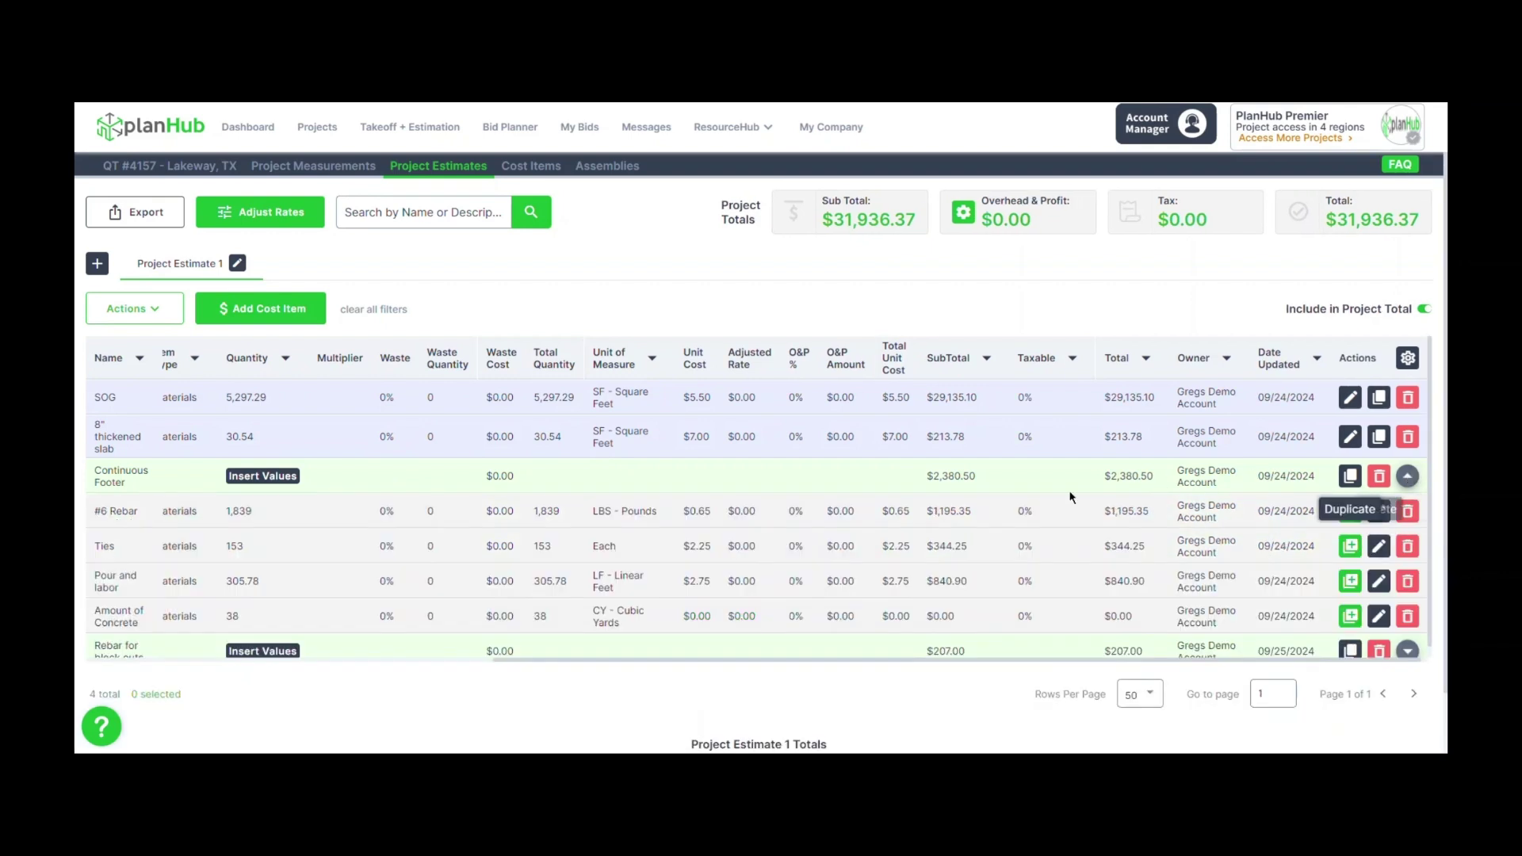
pyautogui.scroll(-1, 700, 516)
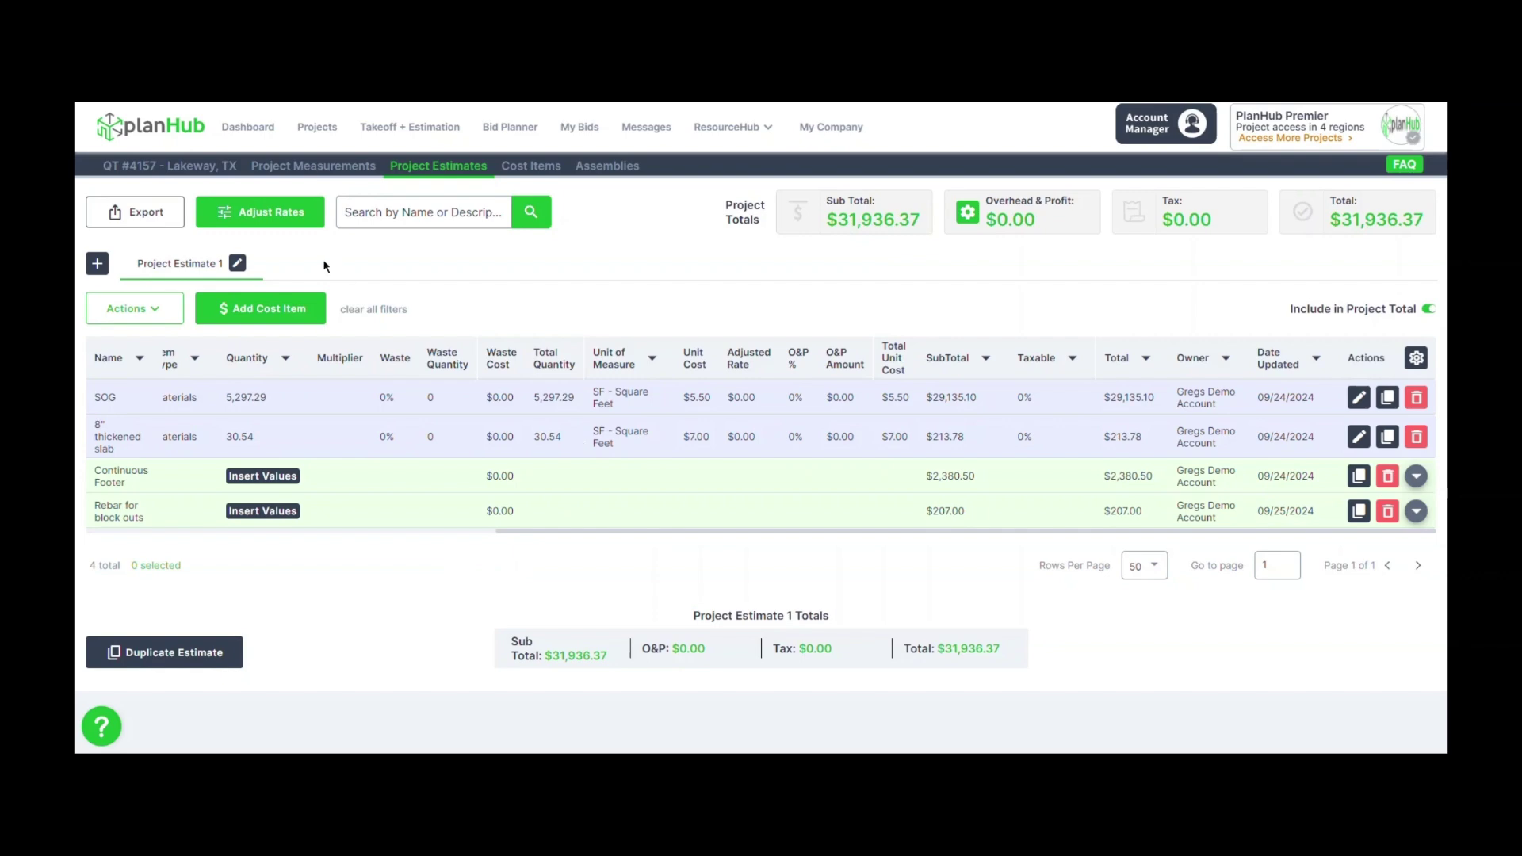
# Start a rate adjustment for Project Estimate 1 and limit it to the Materials item type
pyautogui.click(272, 216)
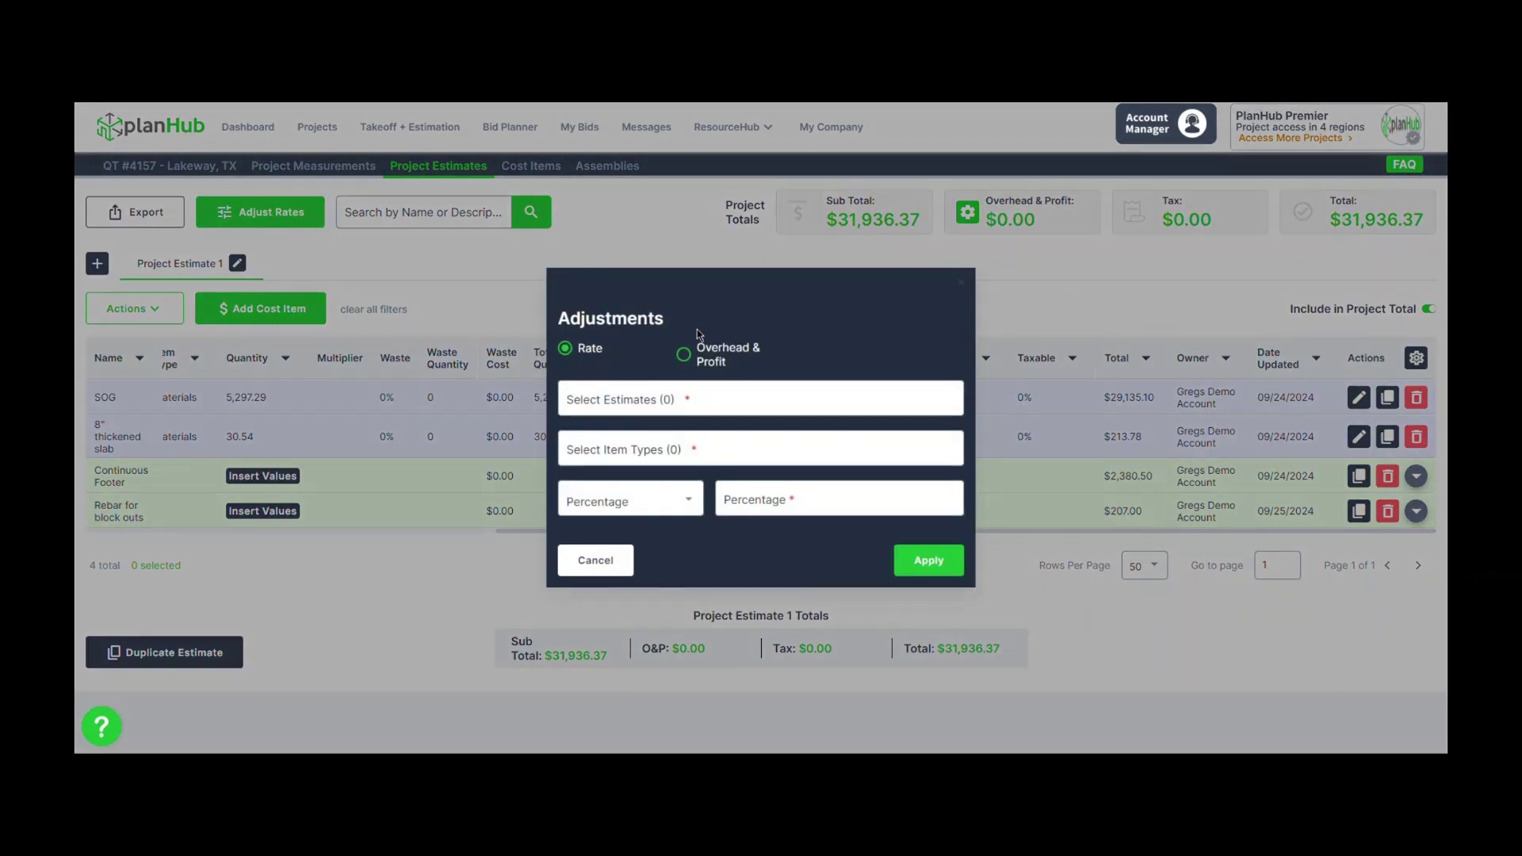
pyautogui.click(646, 399)
pyautogui.click(576, 438)
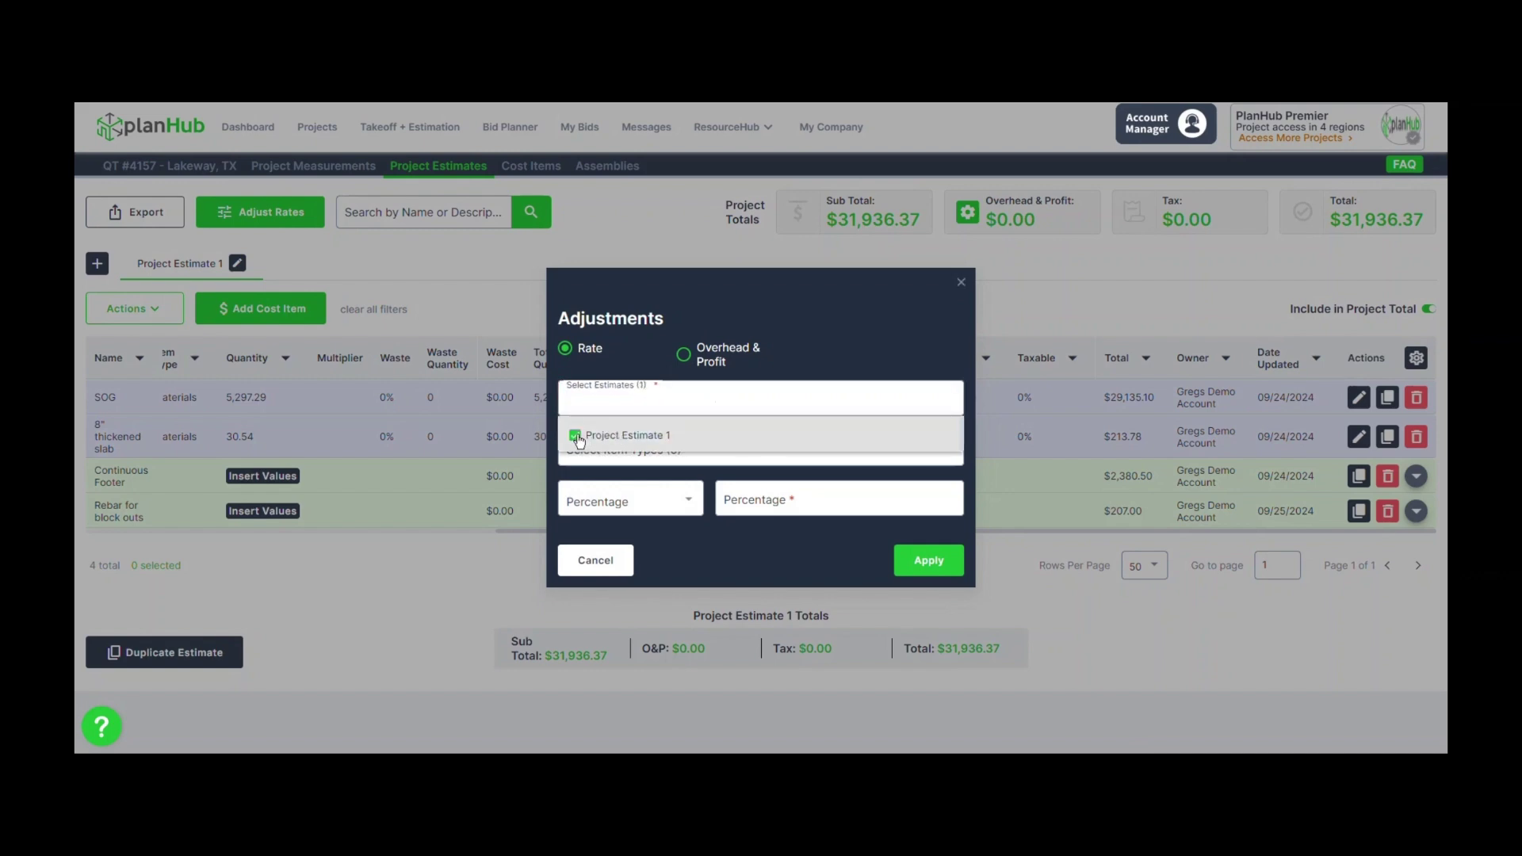
pyautogui.click(728, 553)
pyautogui.click(690, 452)
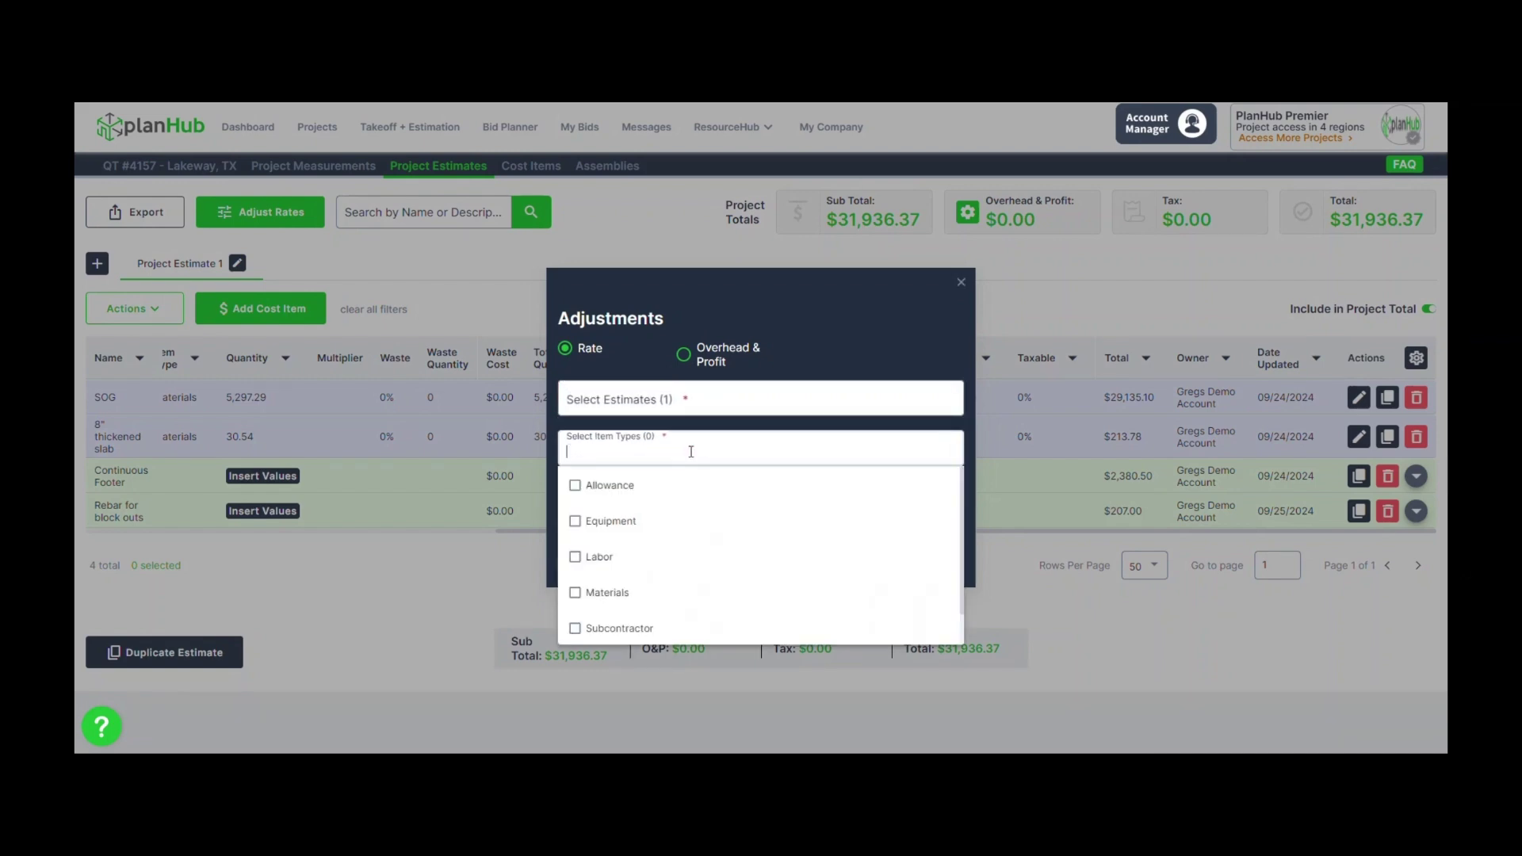
pyautogui.click(580, 598)
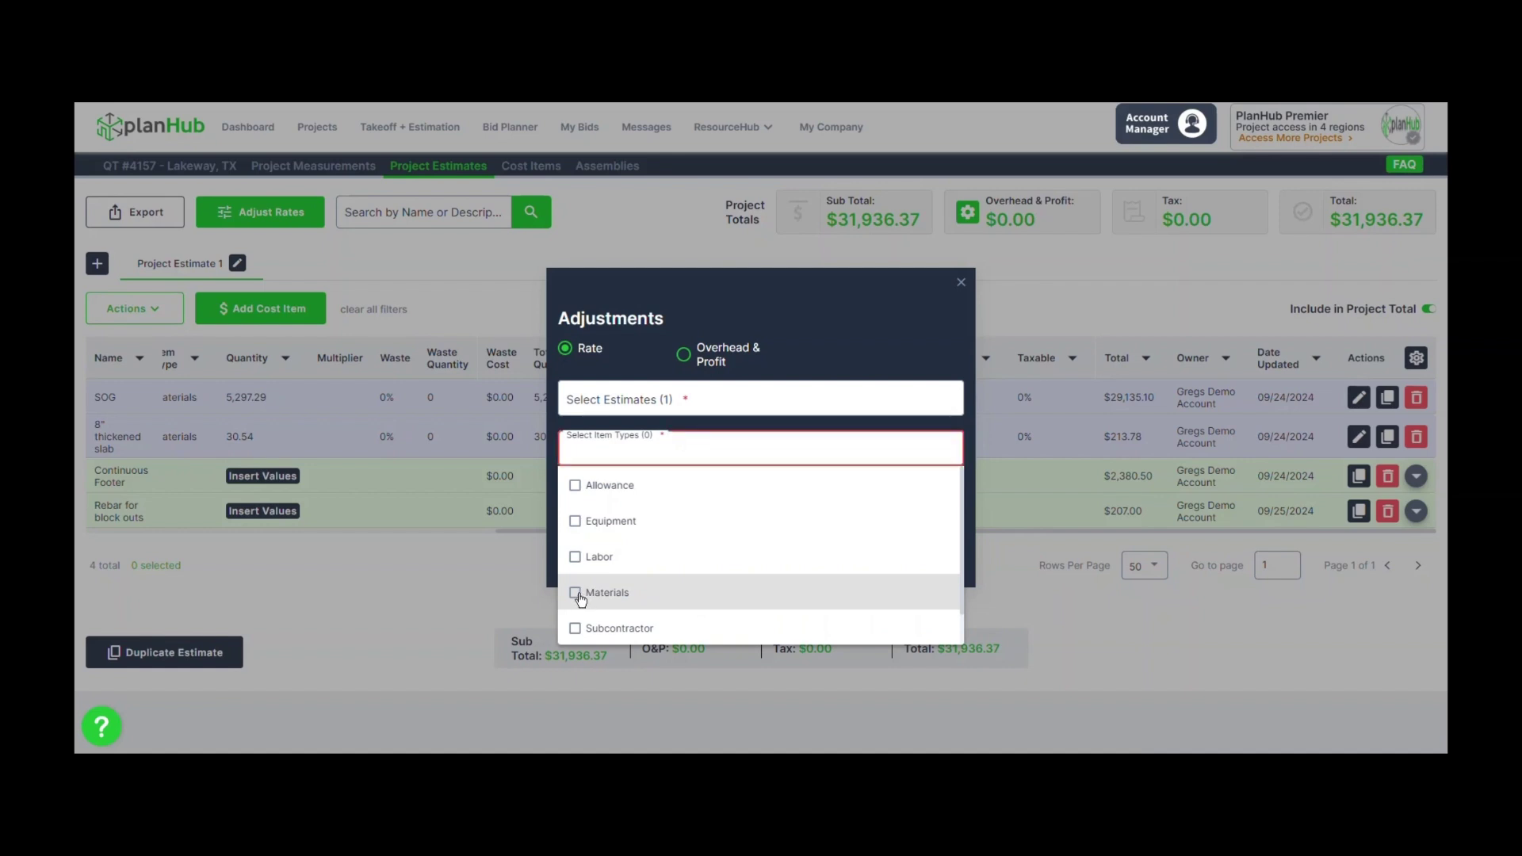
pyautogui.click(830, 364)
# Apply the adjustment as a $1 rate and expand the Continuous Footer assembly to check its cost items
pyautogui.click(688, 499)
pyautogui.click(650, 541)
pyautogui.click(780, 501)
pyautogui.write('7')
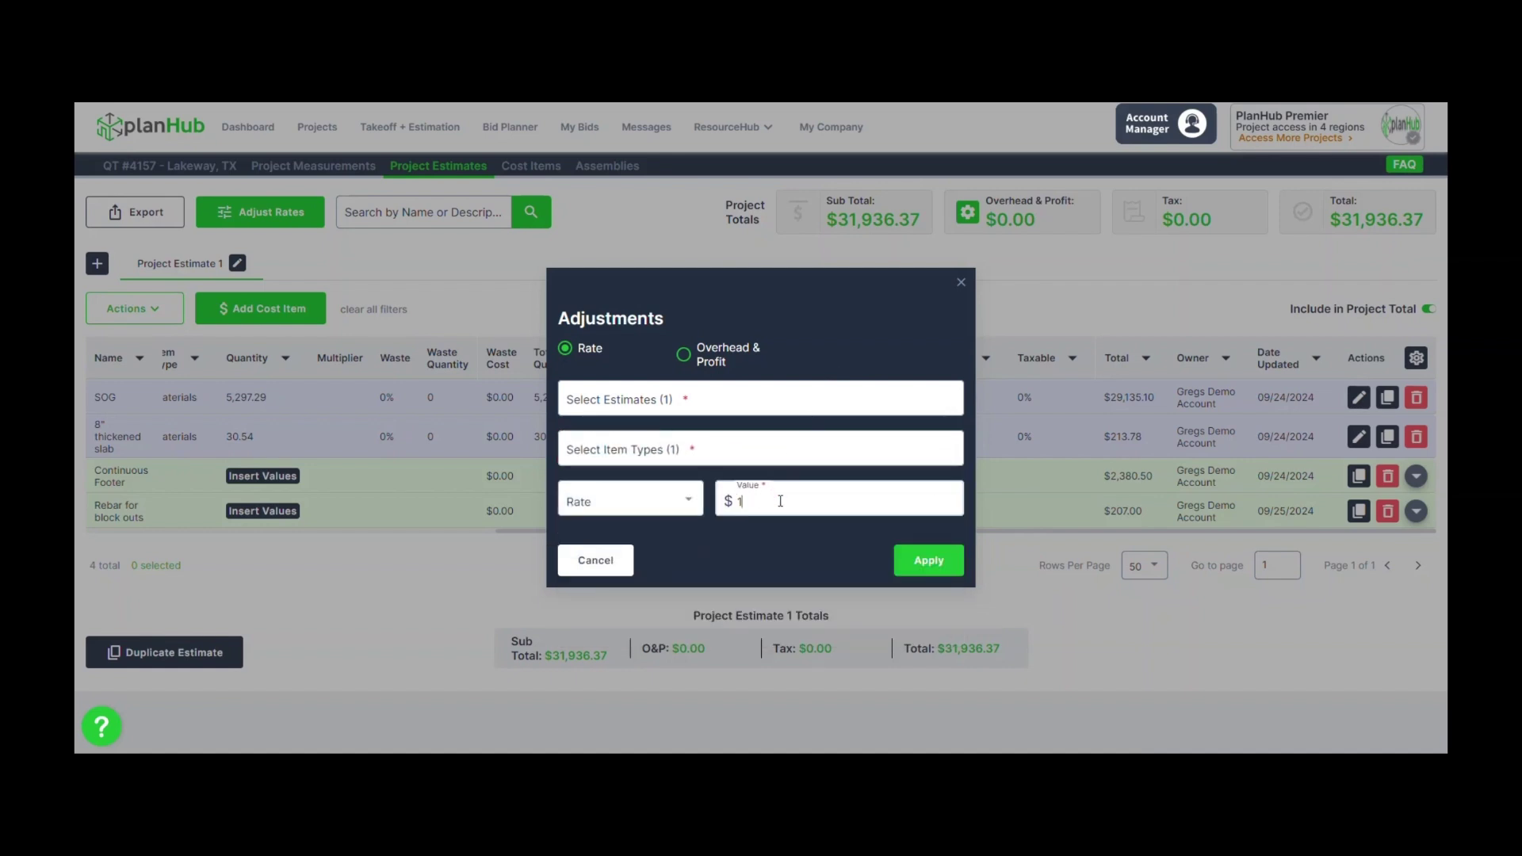
pyautogui.click(926, 560)
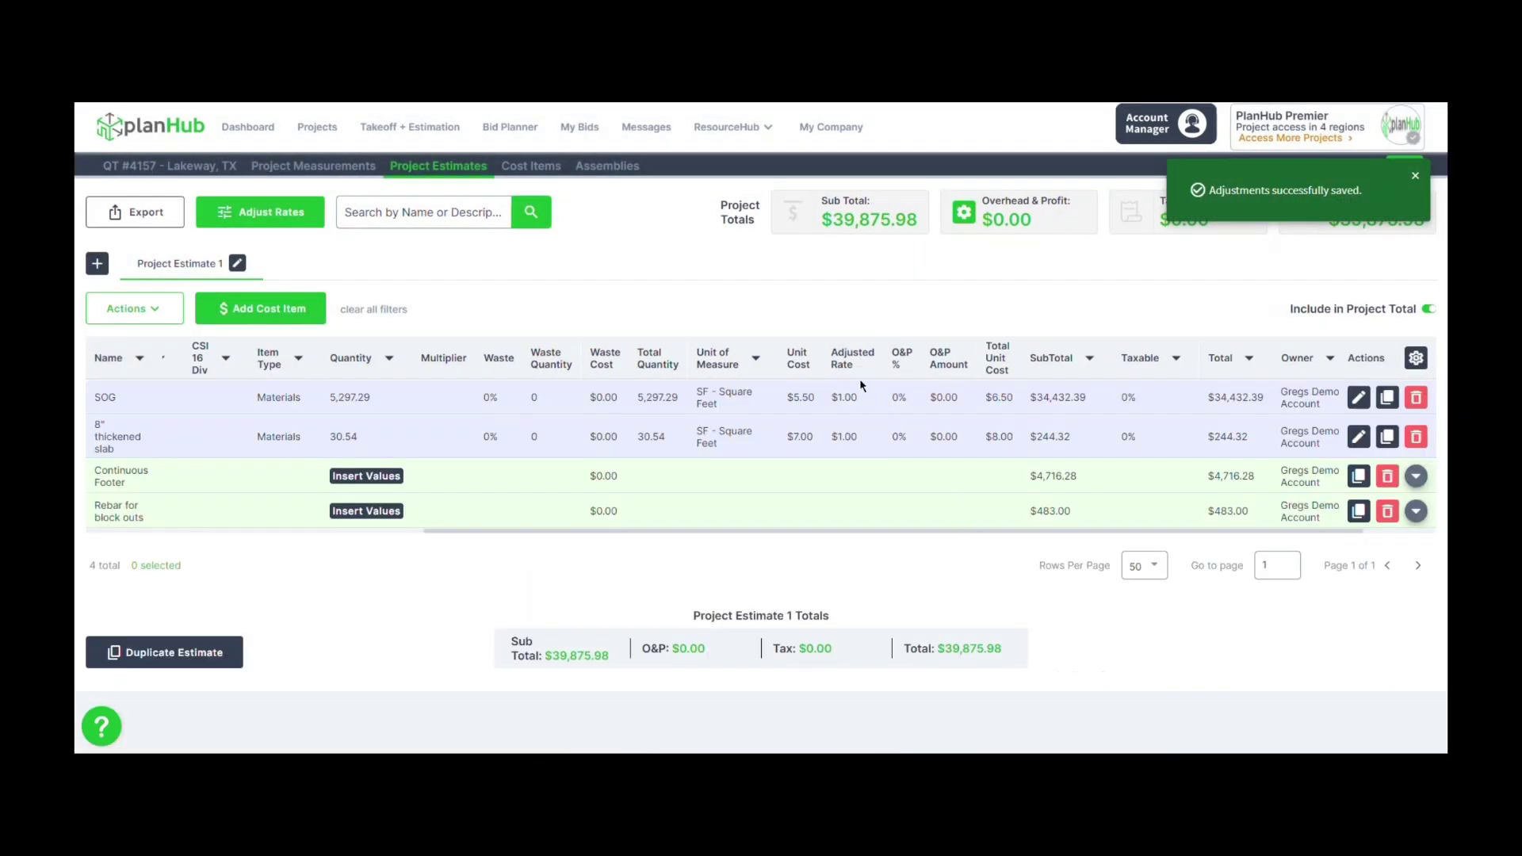
pyautogui.click(1416, 475)
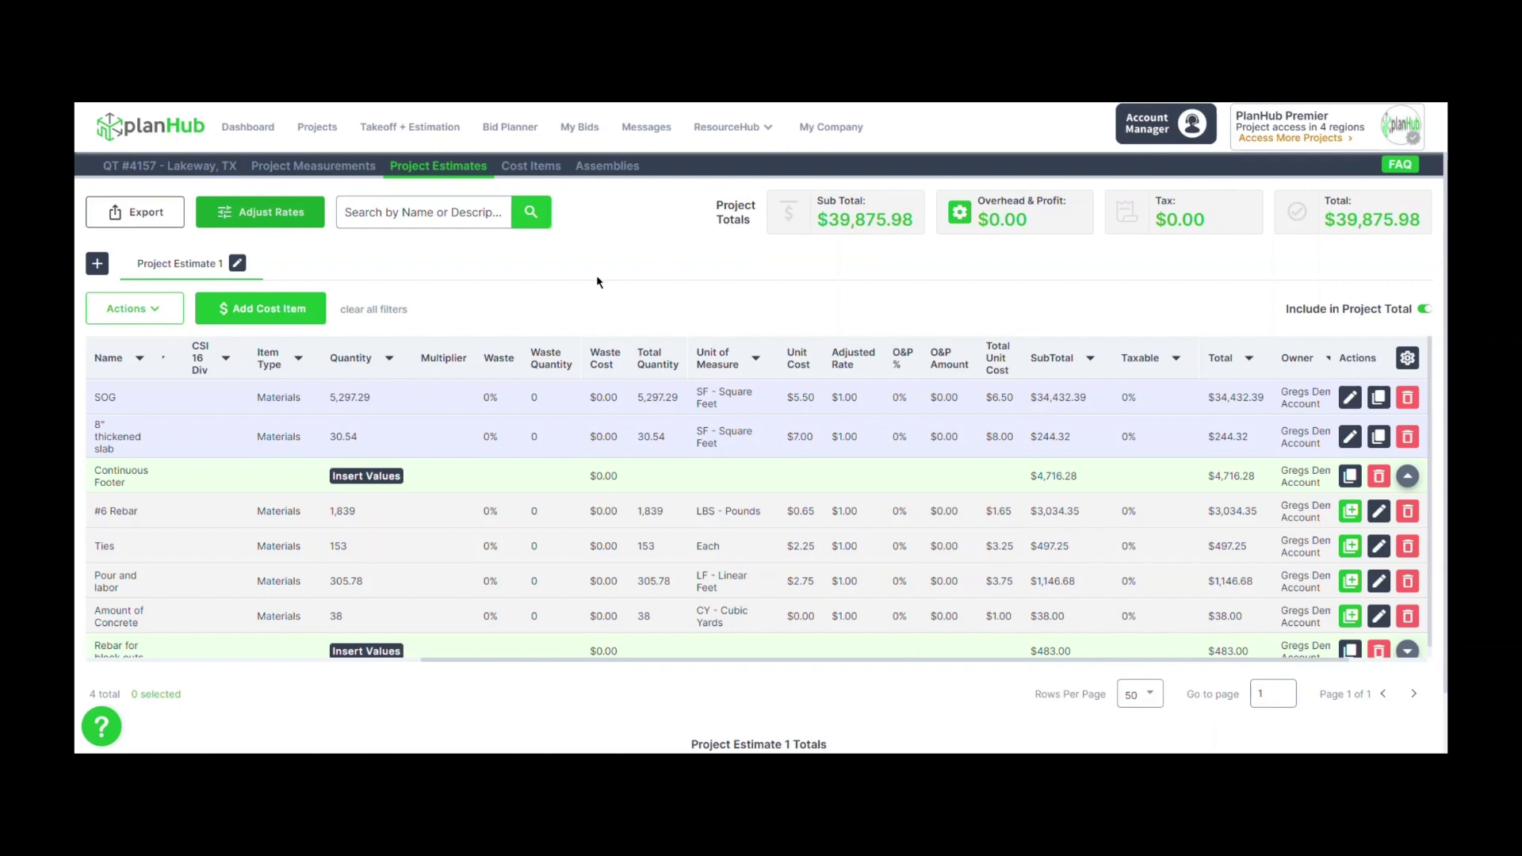
# Apply a 10 percent overhead and profit adjustment to the Materials items of Project Estimate 1
pyautogui.click(304, 212)
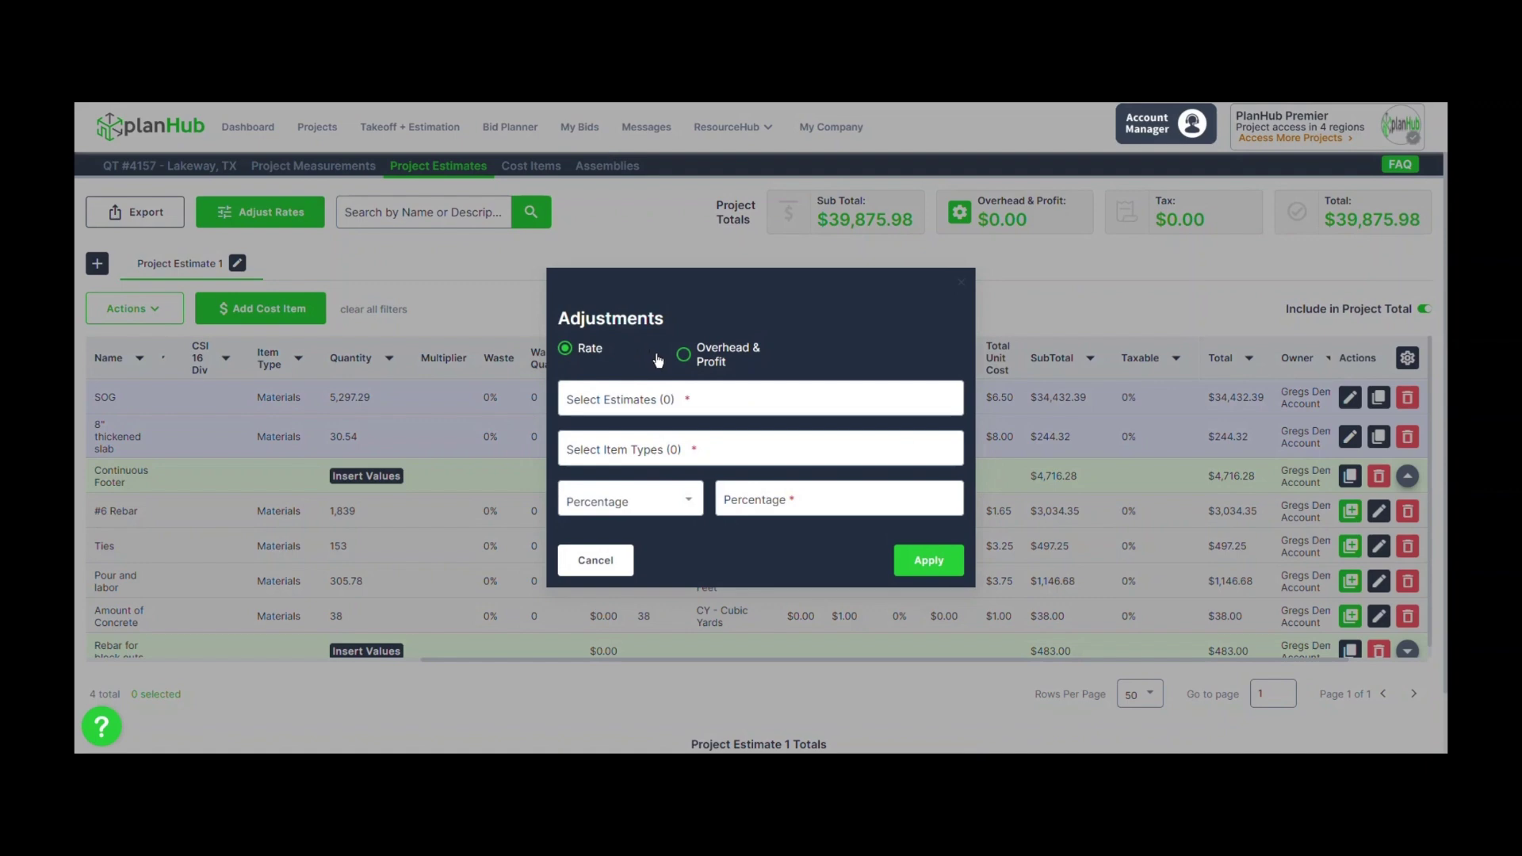
pyautogui.click(684, 355)
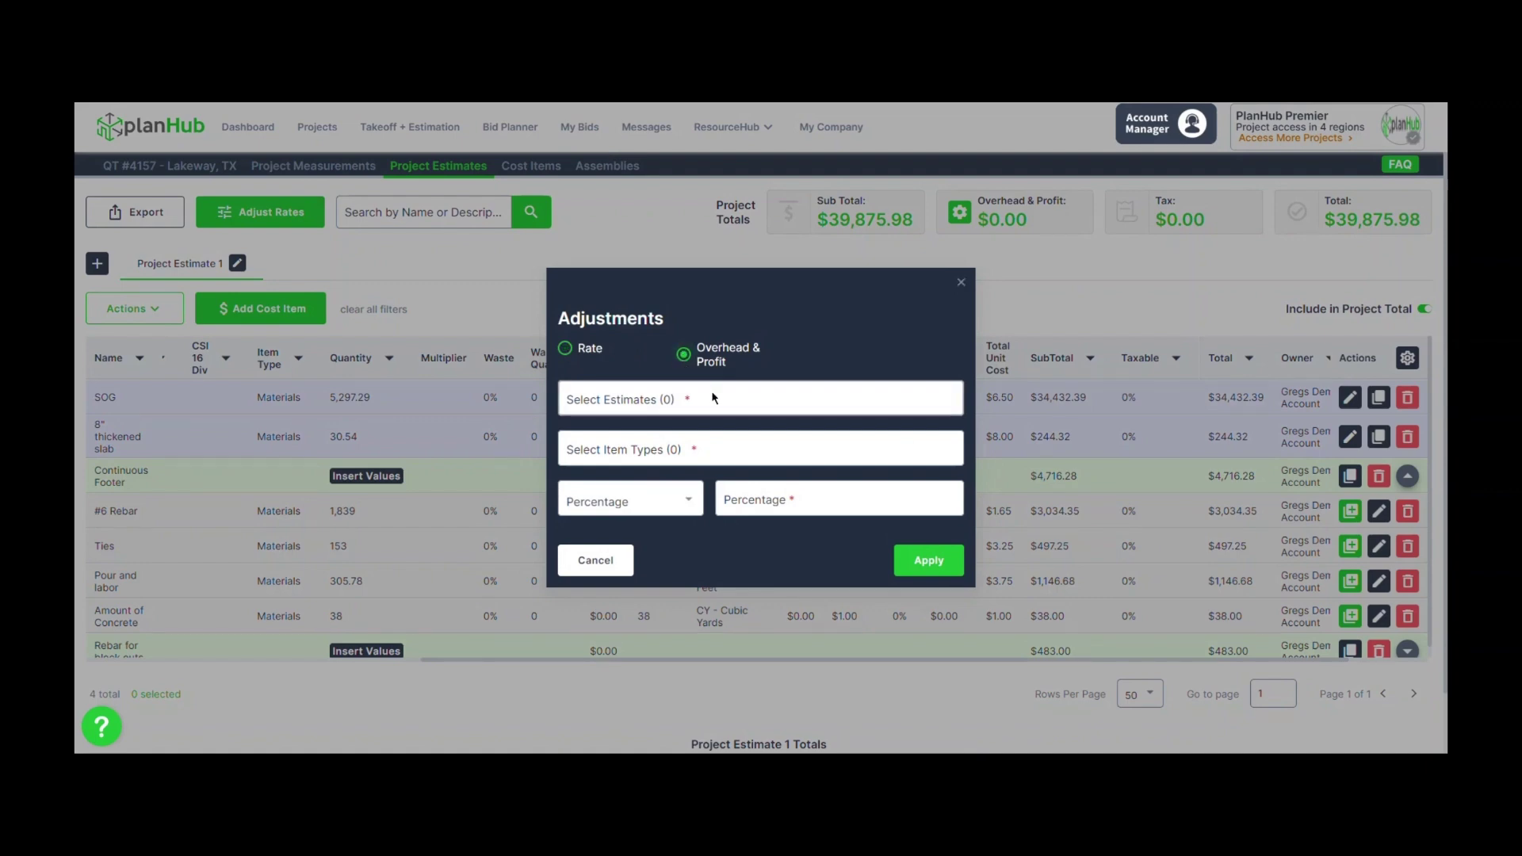
pyautogui.click(614, 400)
pyautogui.click(575, 435)
pyautogui.click(683, 458)
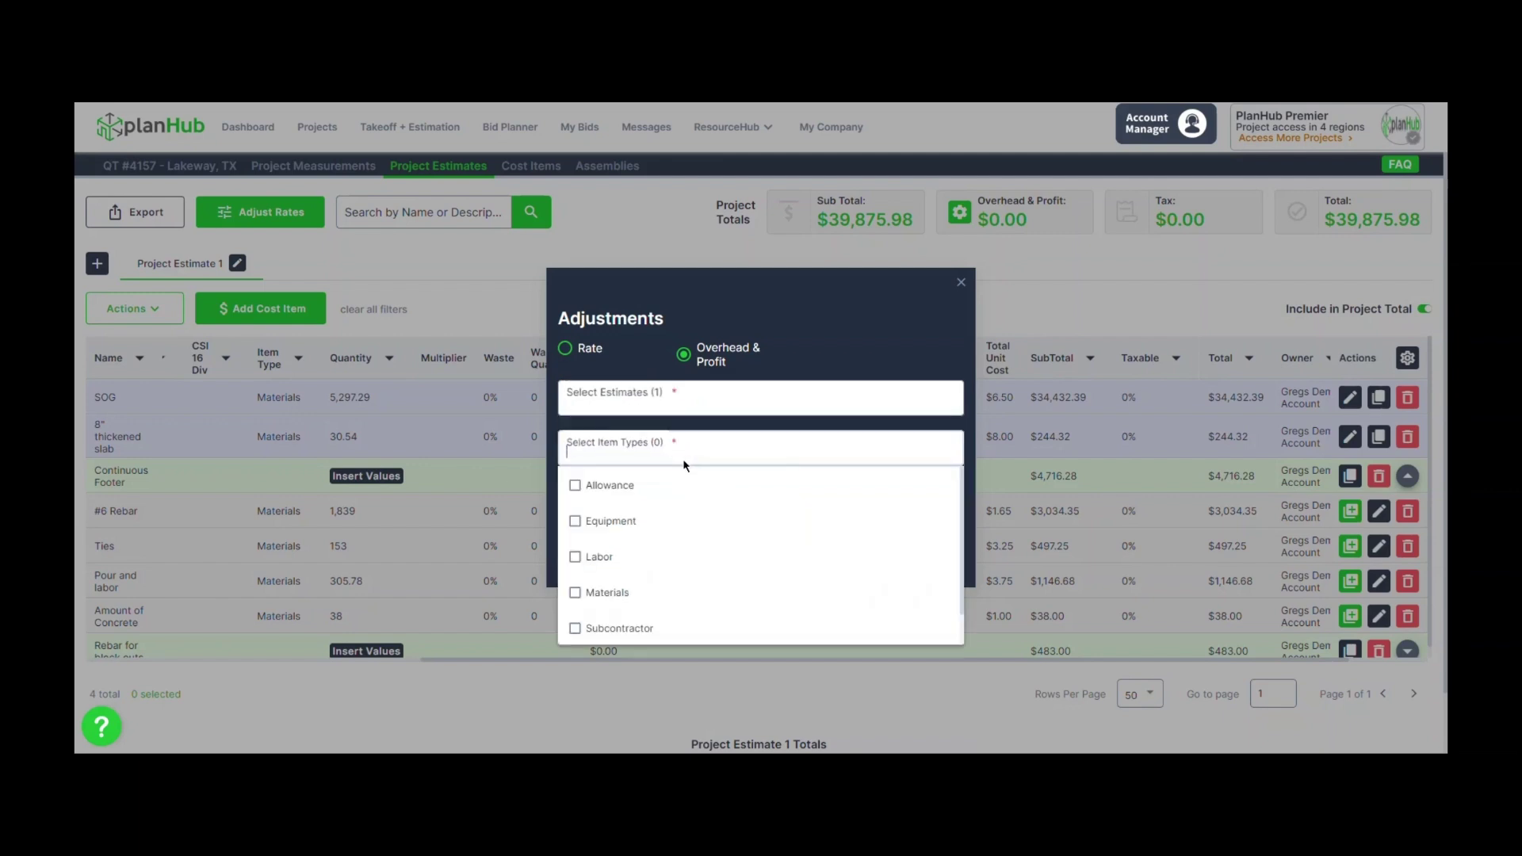
pyautogui.click(575, 592)
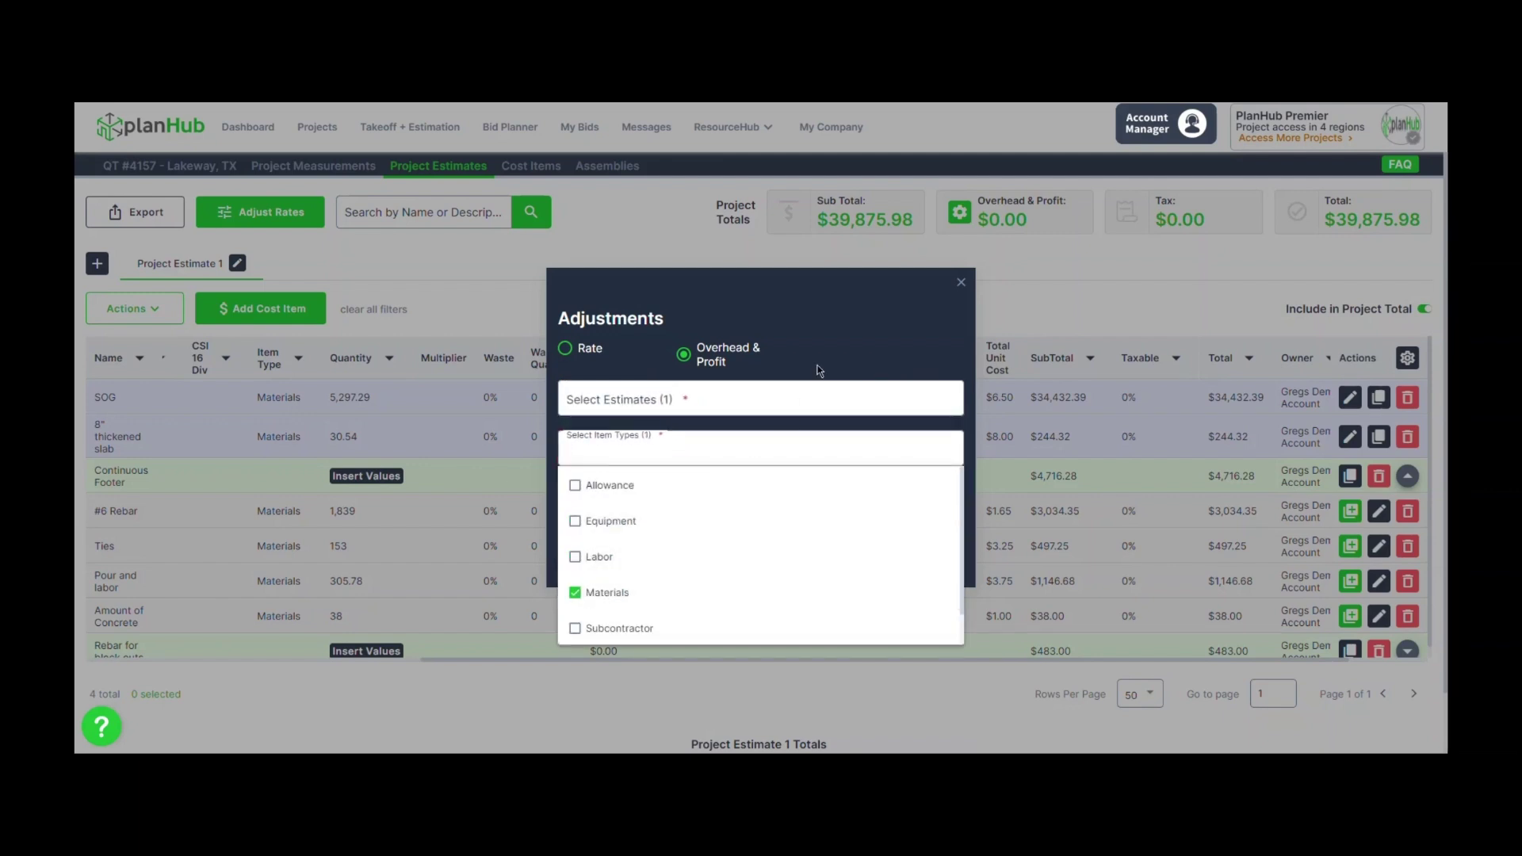
pyautogui.click(809, 368)
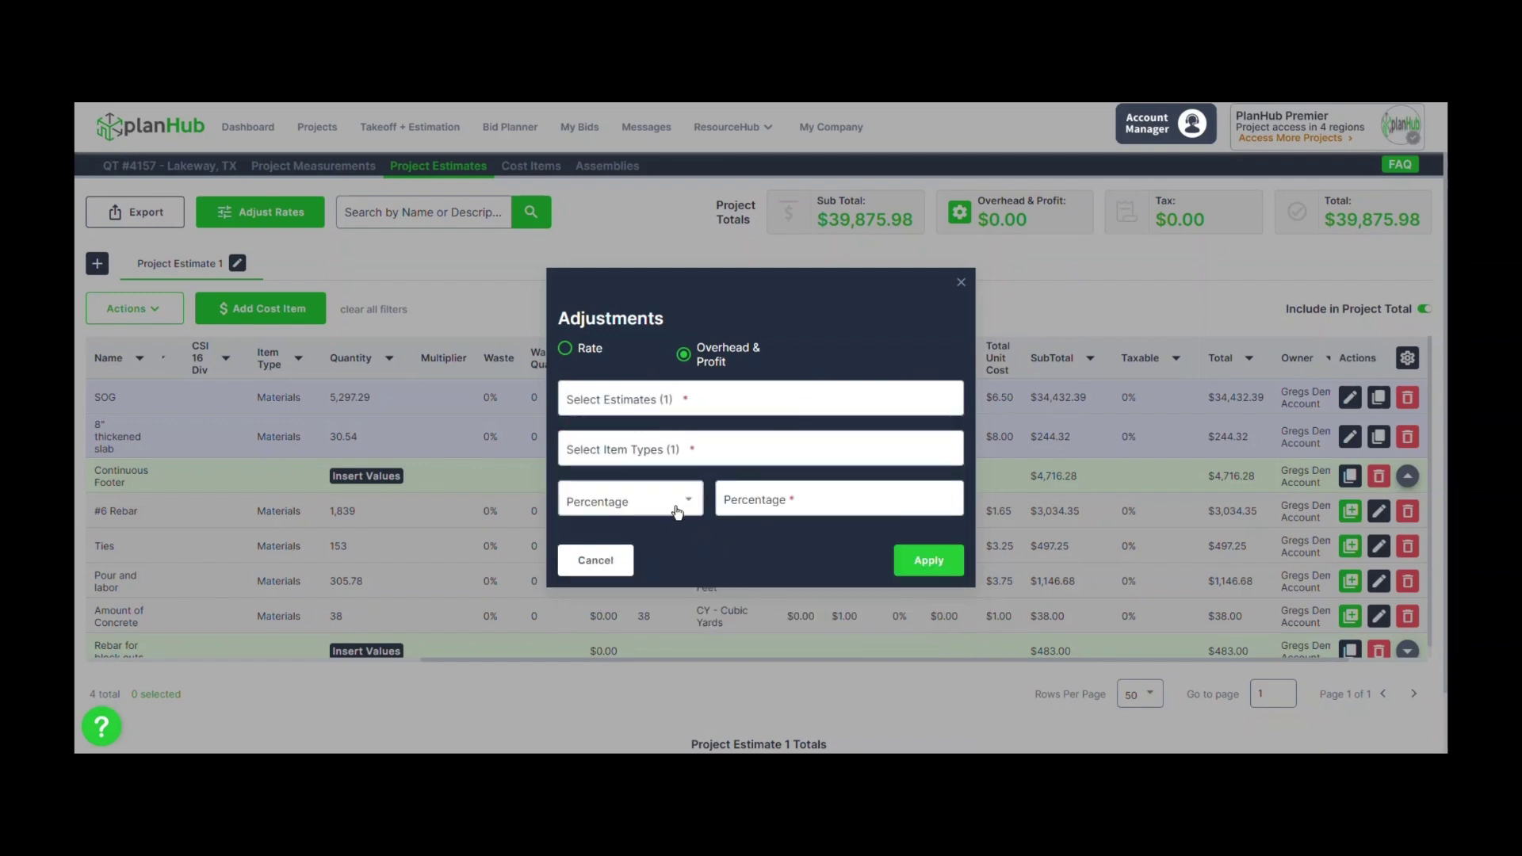
pyautogui.click(801, 507)
pyautogui.write('10')
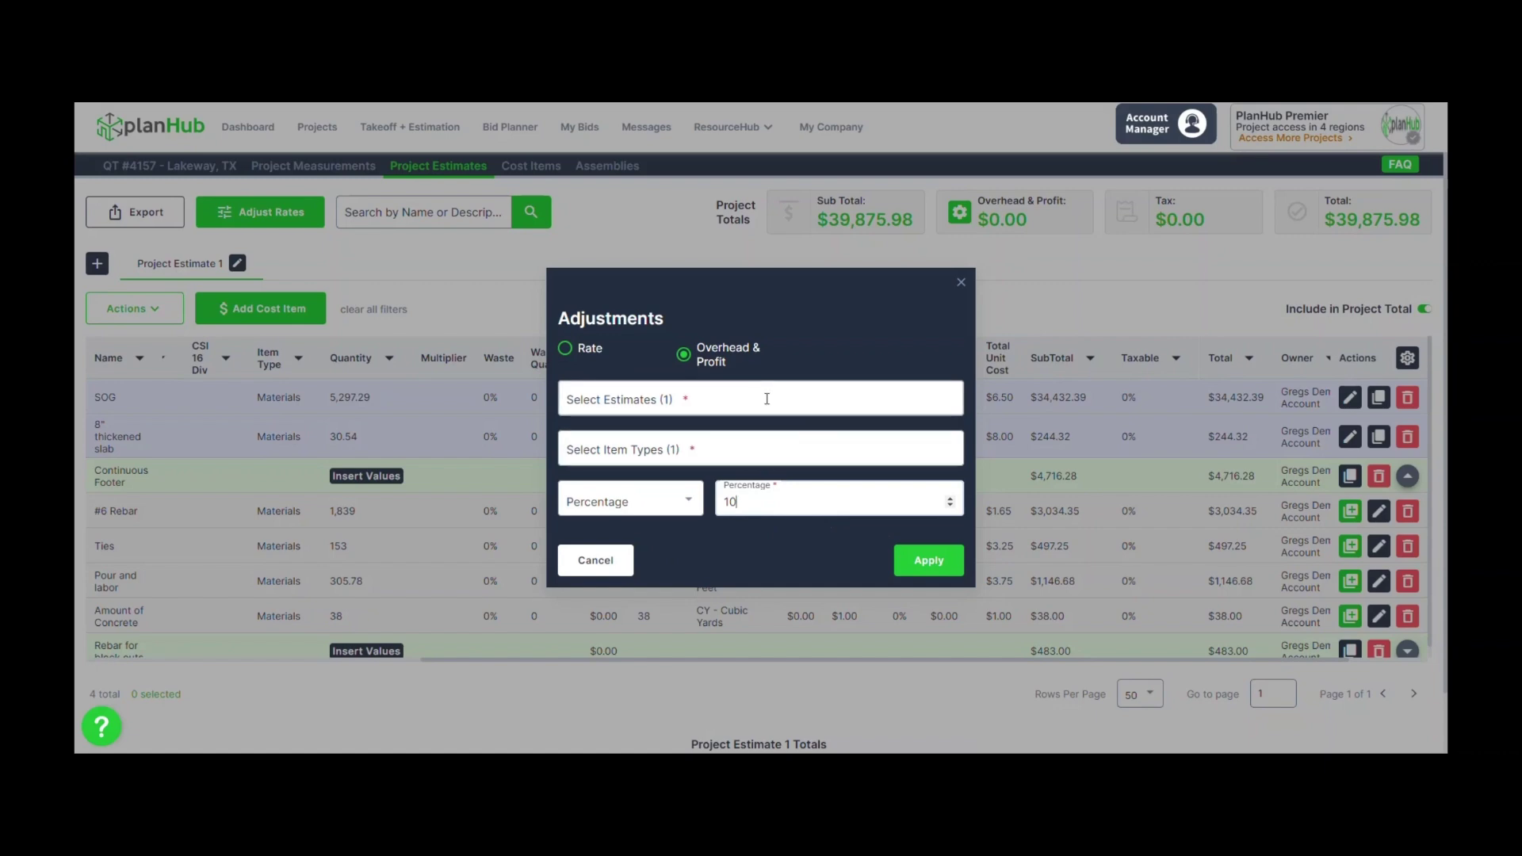
pyautogui.click(947, 562)
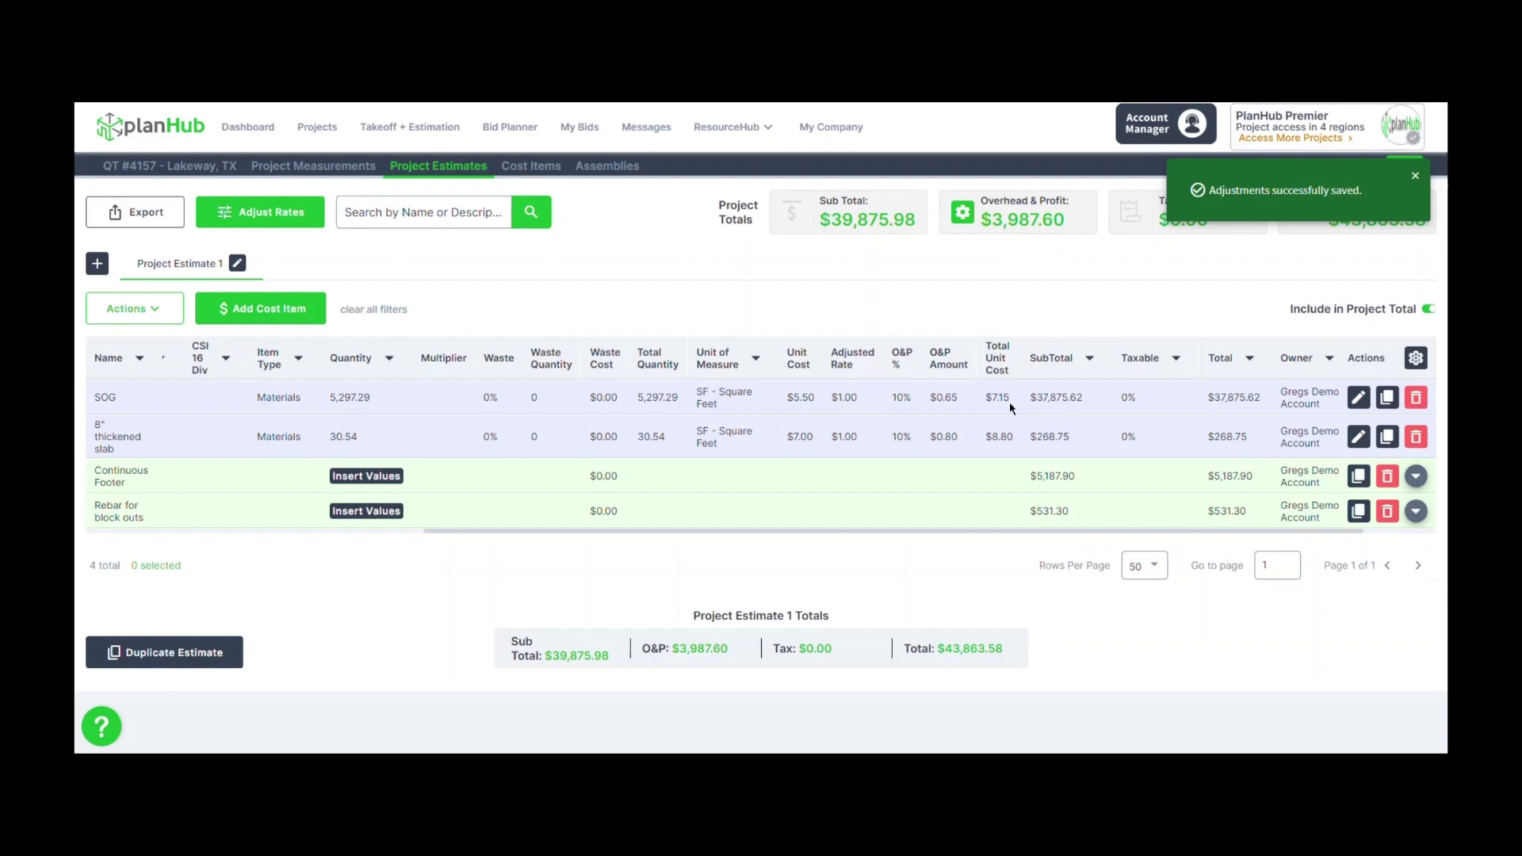
# Set the project-wide overhead and profit to 0 percent
pyautogui.click(963, 212)
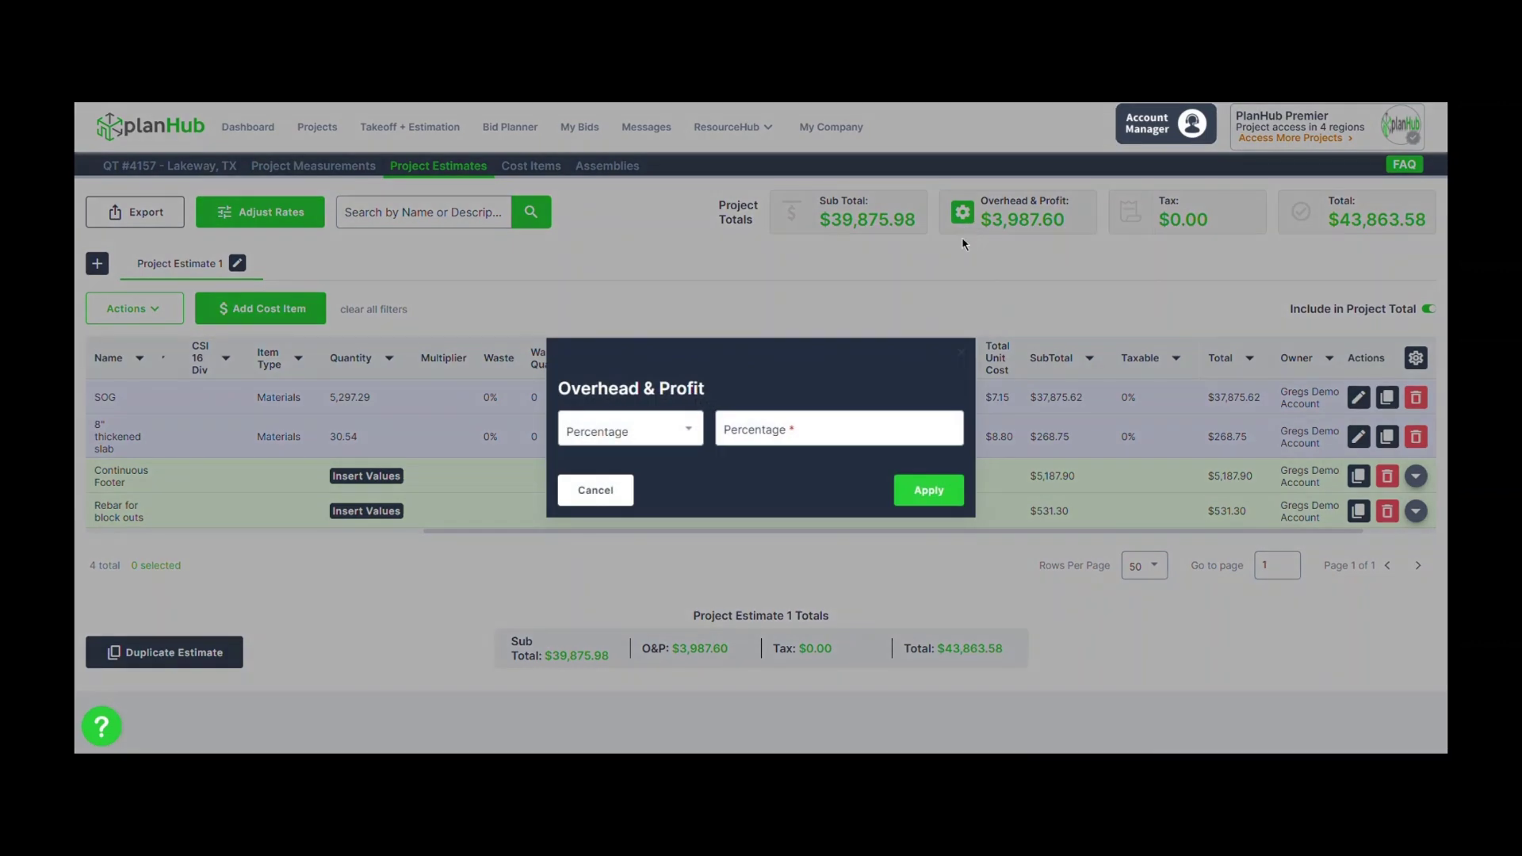
pyautogui.click(834, 429)
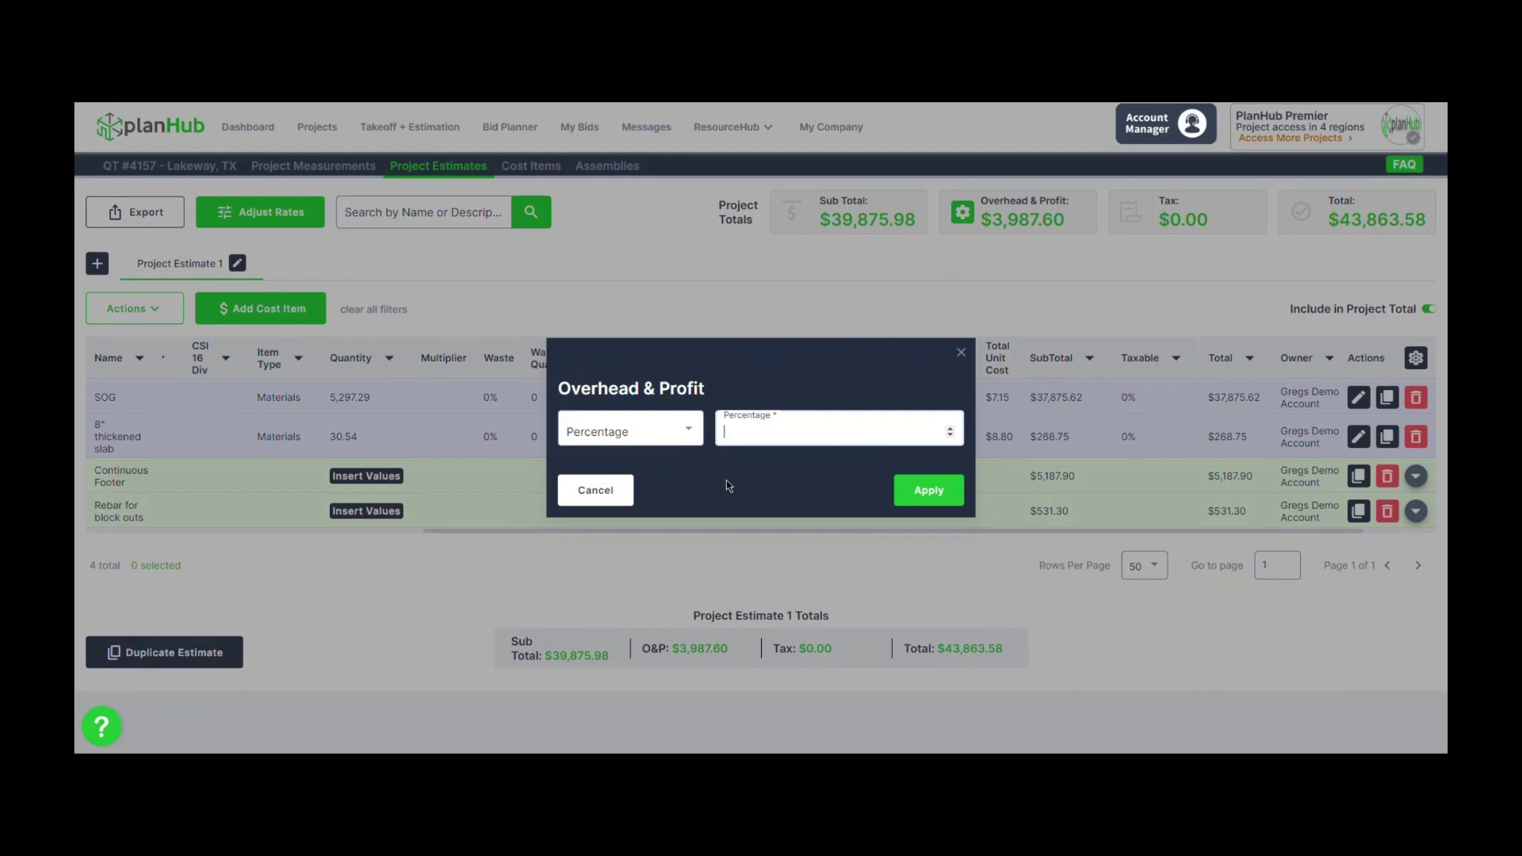
pyautogui.write('0')
pyautogui.click(926, 489)
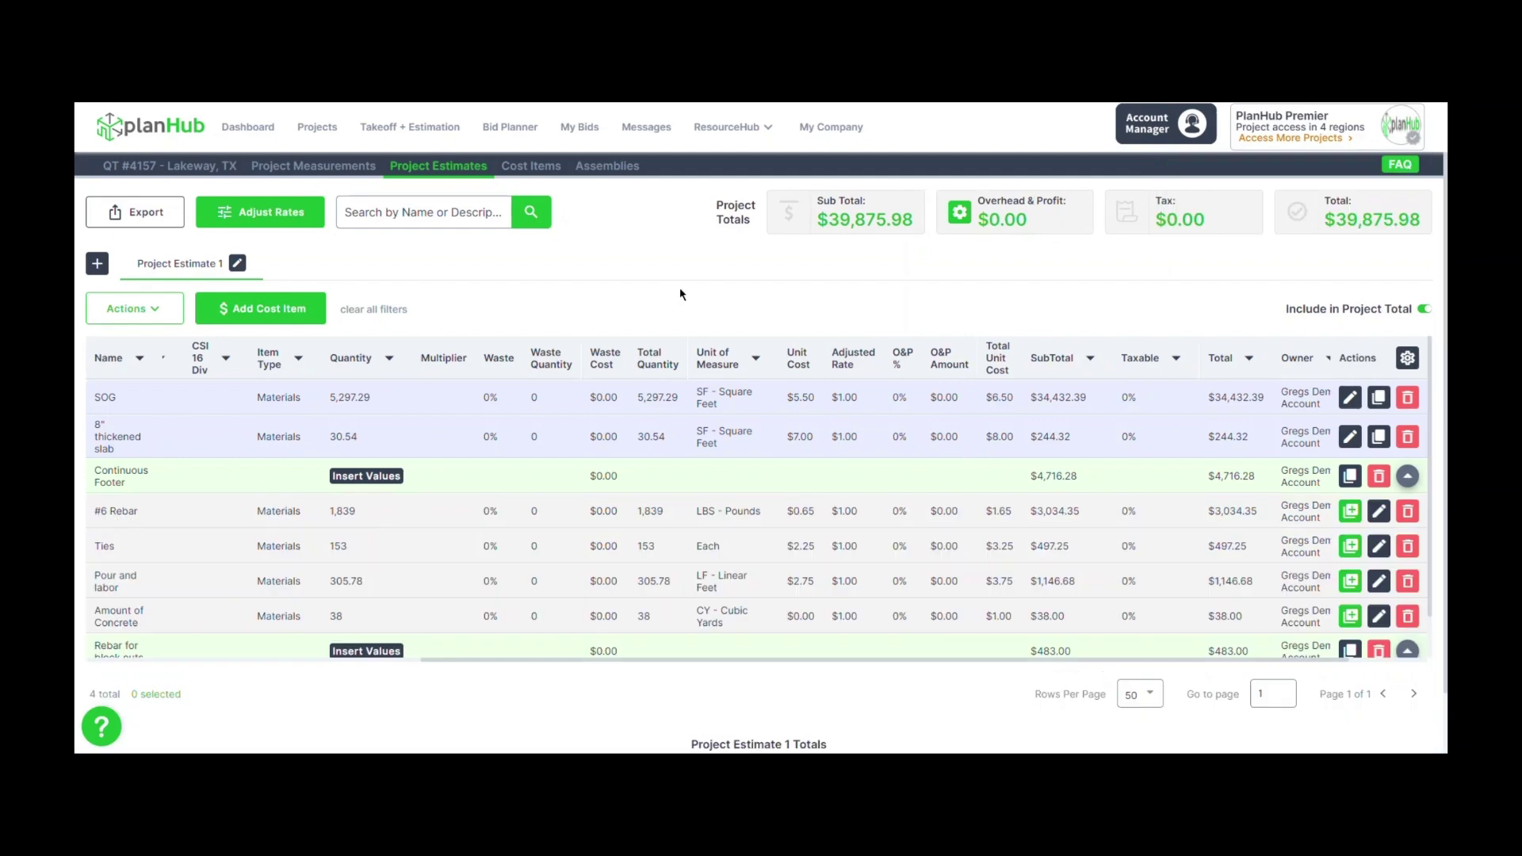
# Download the takeoff sheet 824157_Structural_Bid_Set1-01 as a PNG and check the downloaded image
pyautogui.click(169, 168)
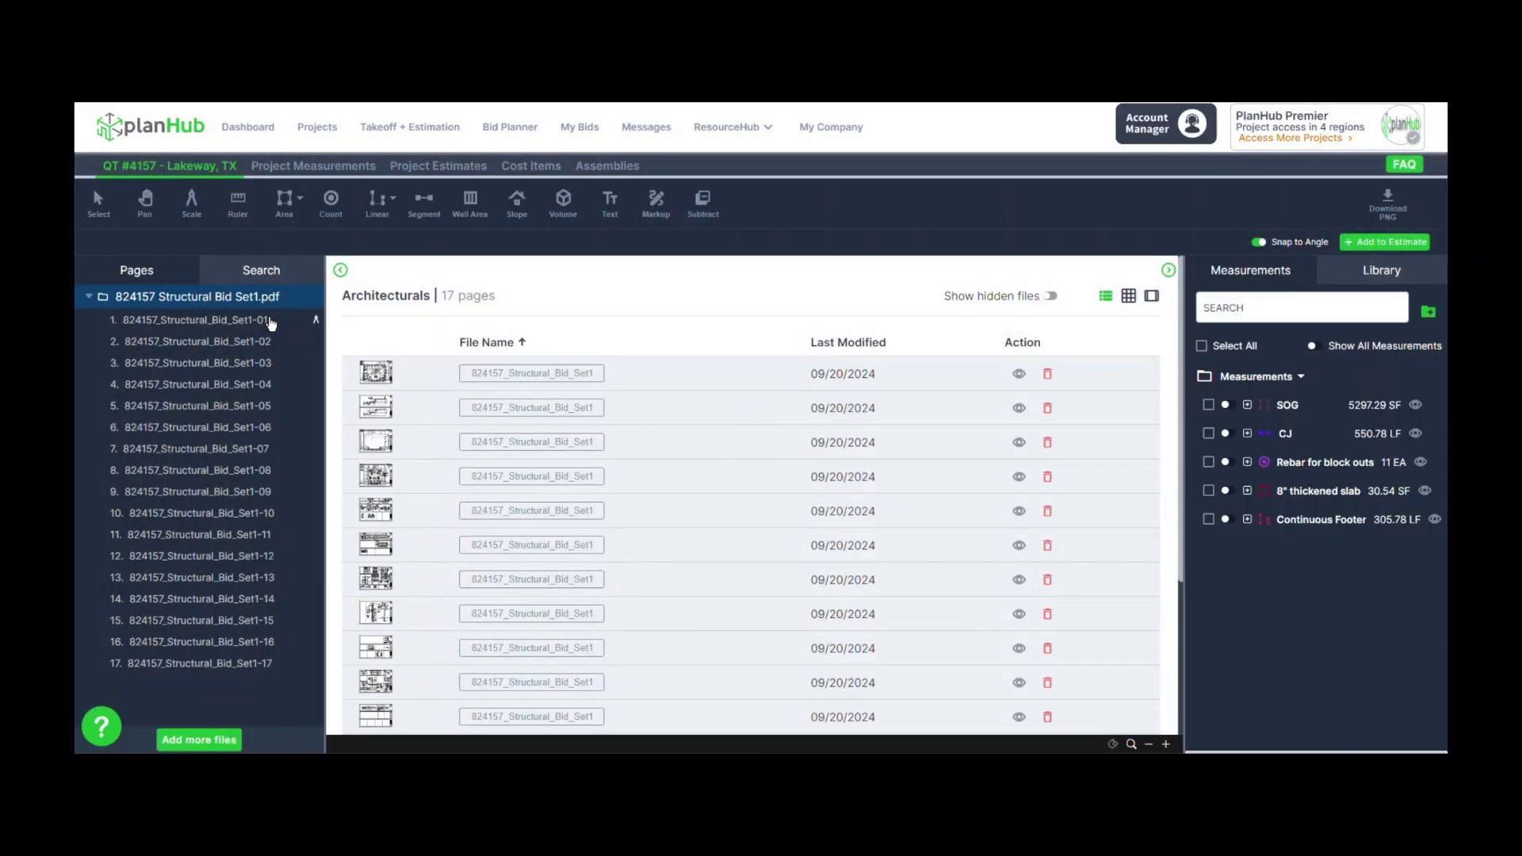
pyautogui.click(270, 321)
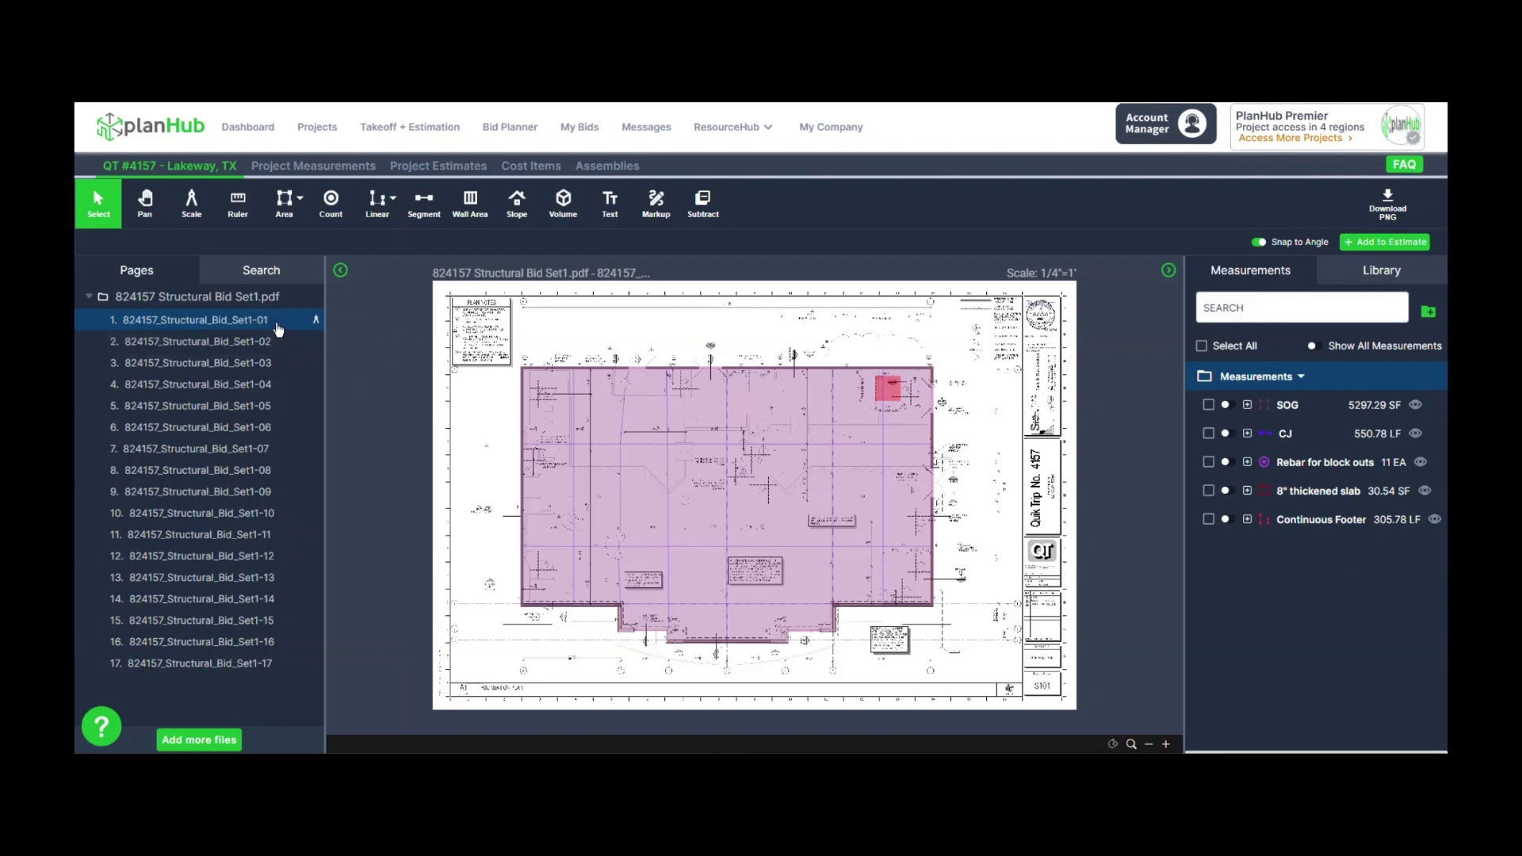
pyautogui.rightClick(279, 329)
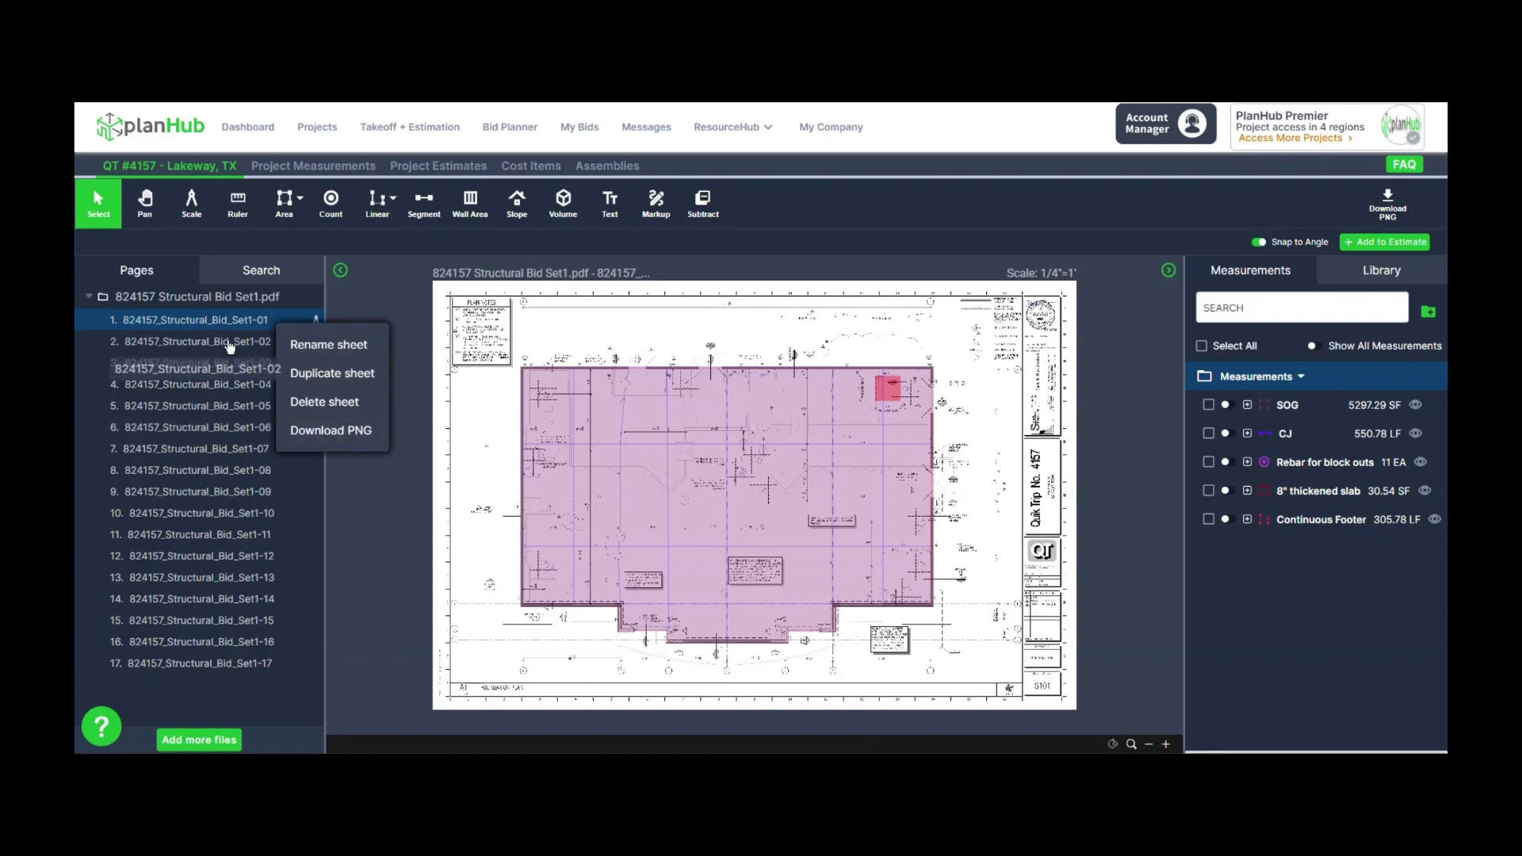
pyautogui.rightClick(228, 342)
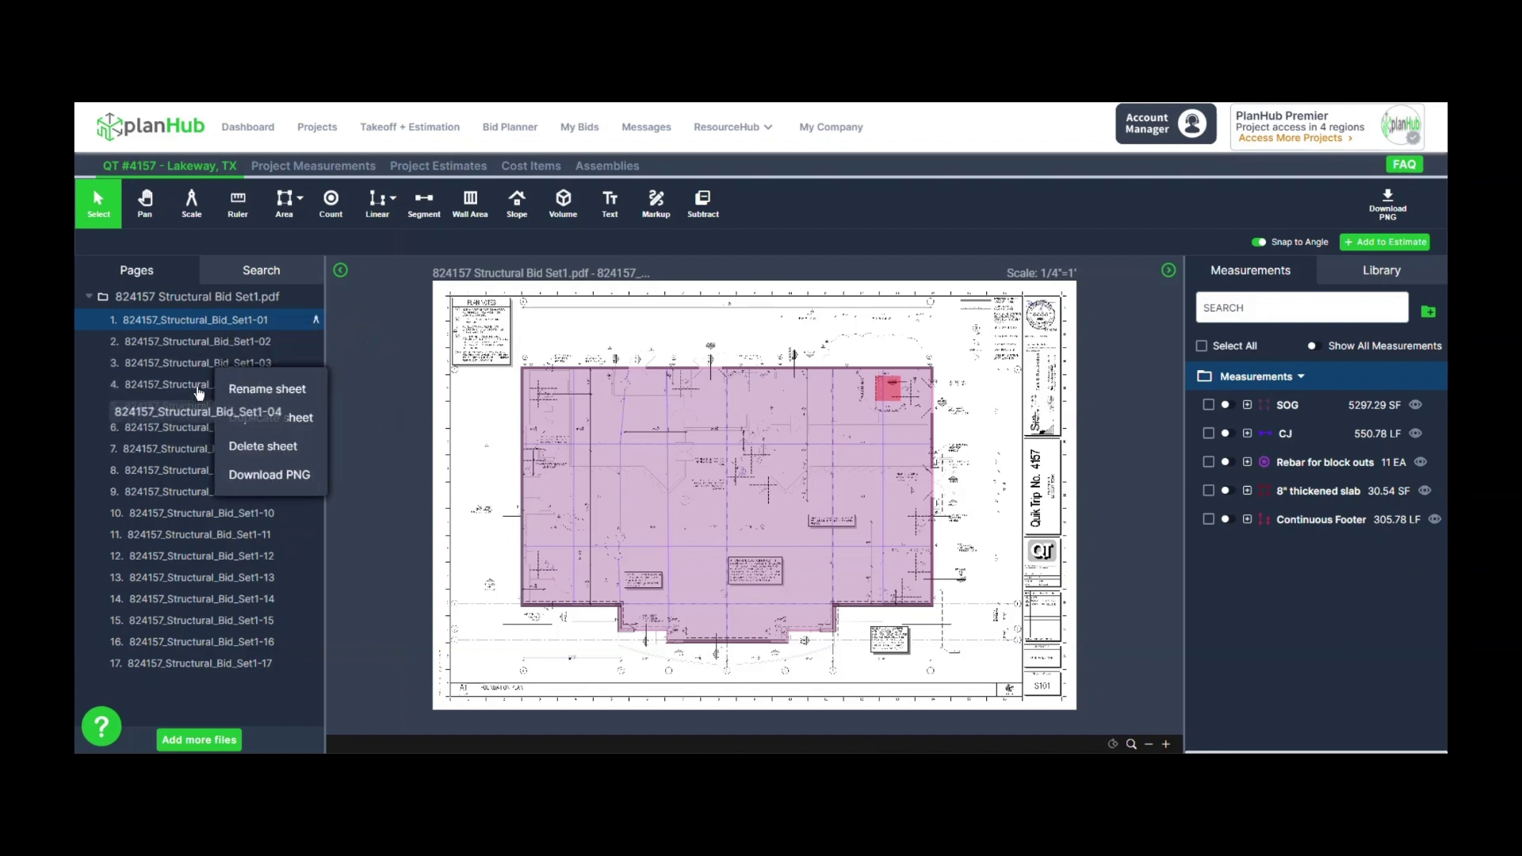
pyautogui.rightClick(198, 390)
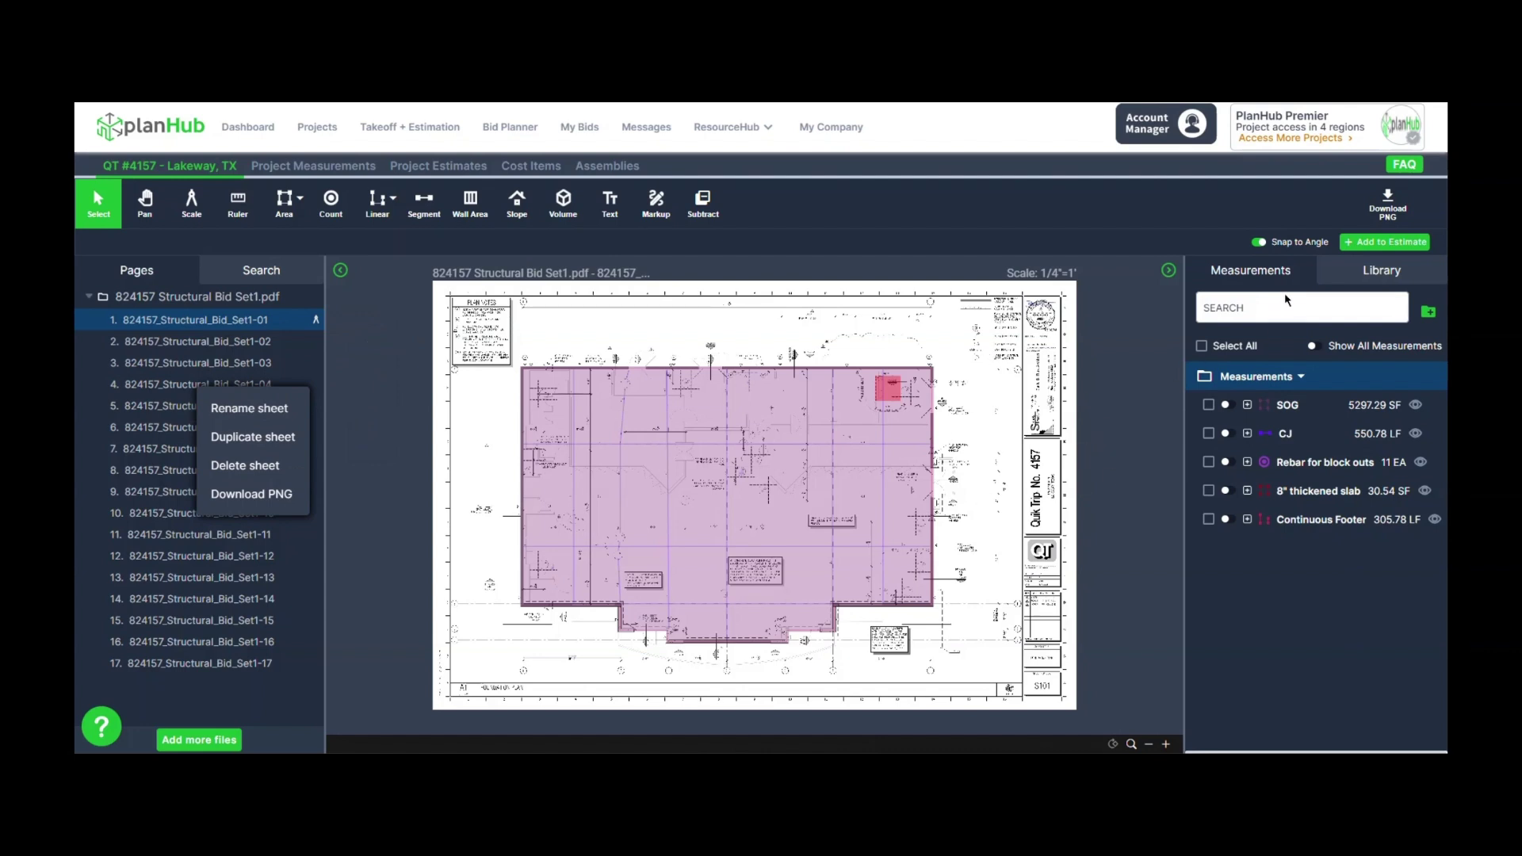
pyautogui.click(1388, 225)
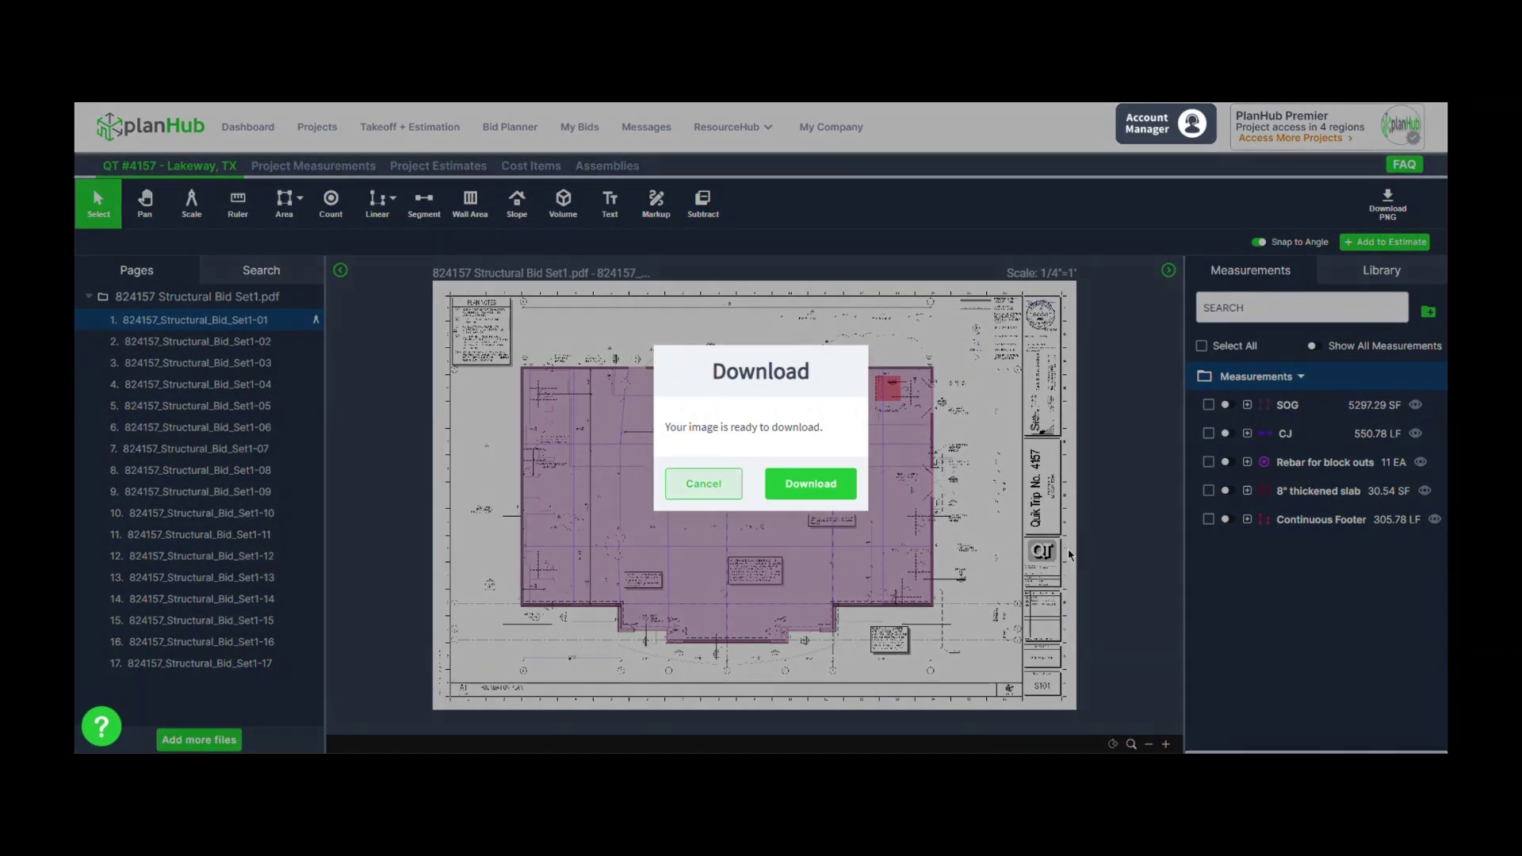
pyautogui.click(824, 485)
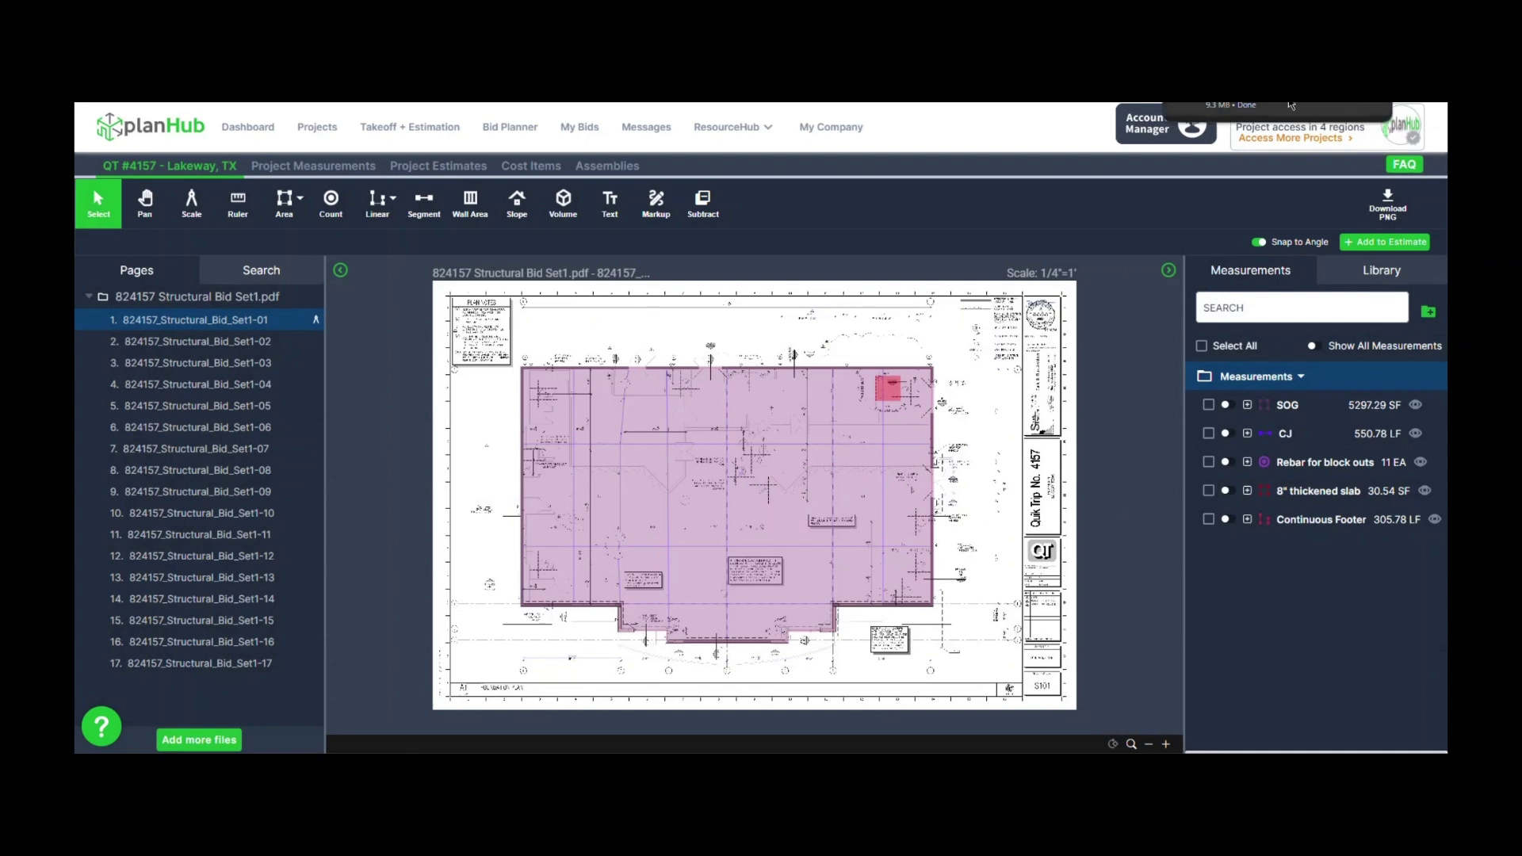
pyautogui.moveTo(75, 169); pyautogui.dragTo(602, 234)
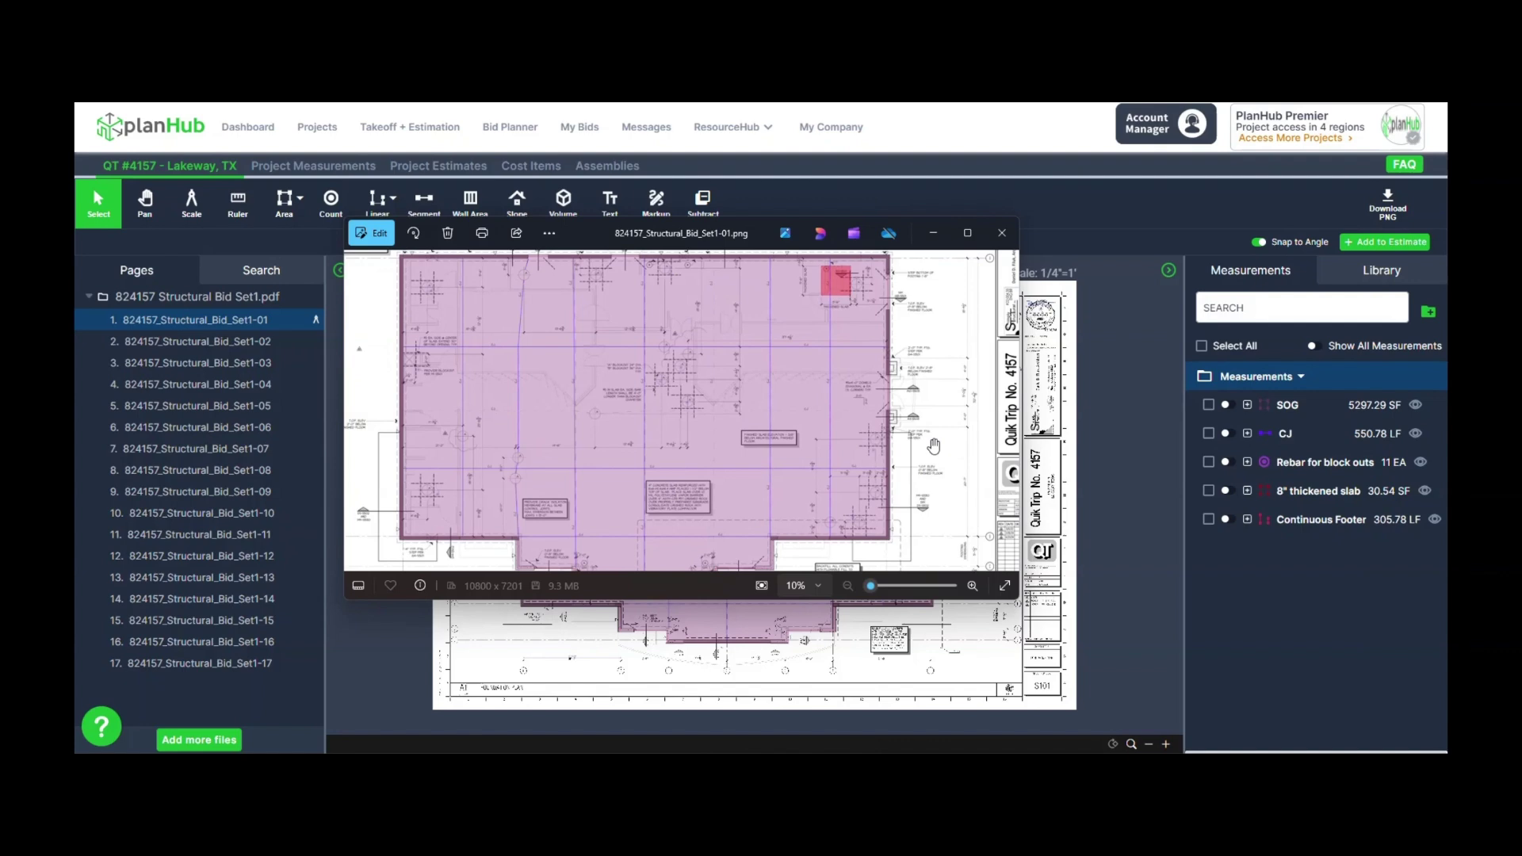
pyautogui.click(1002, 232)
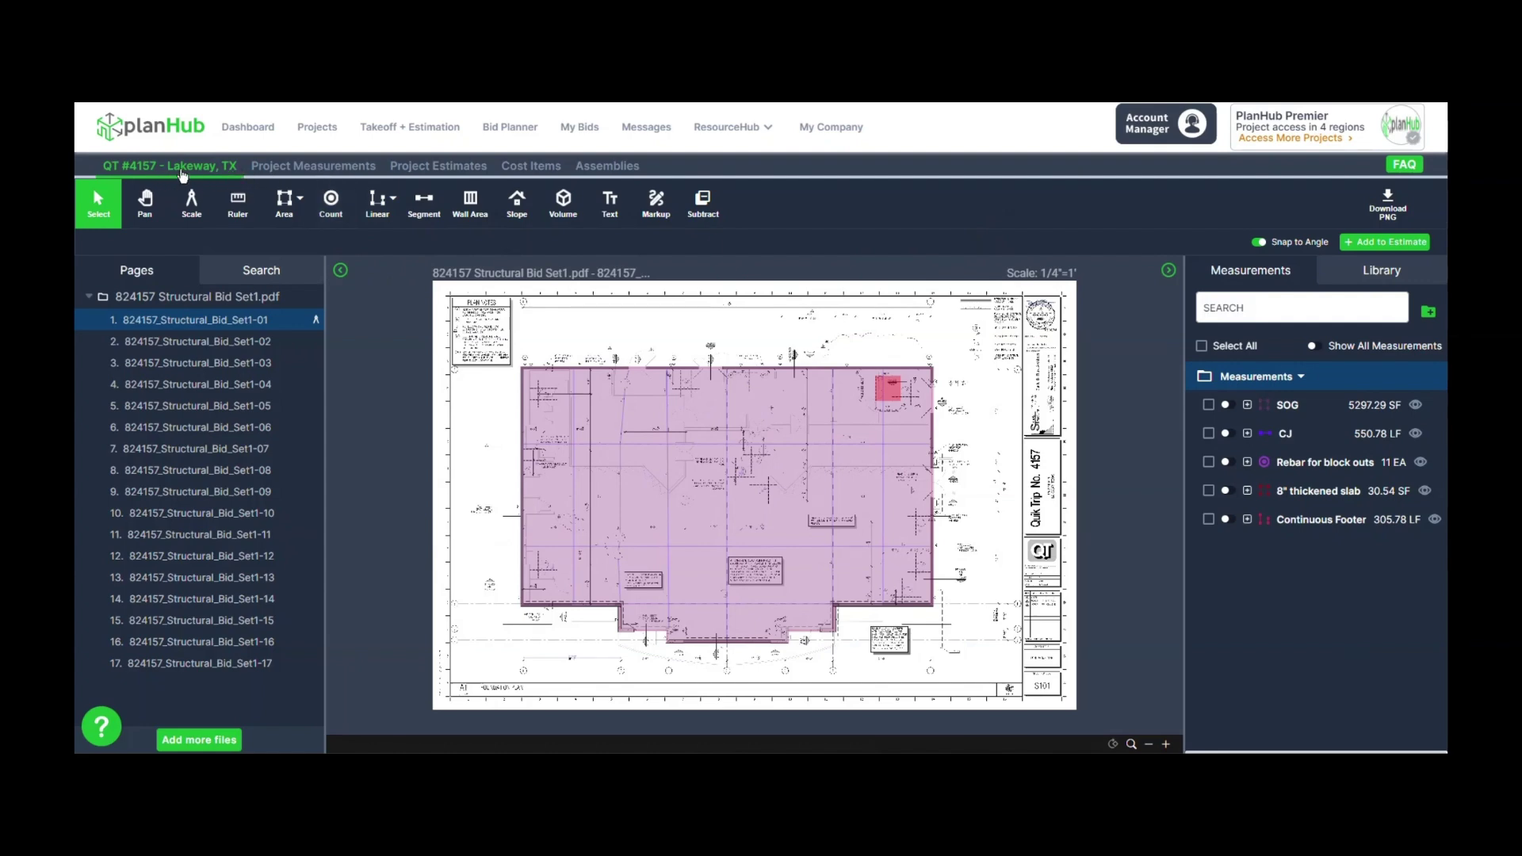
# Export the project measurements to a spreadsheet, fit its column widths to read the entries, and close it without saving
pyautogui.click(320, 174)
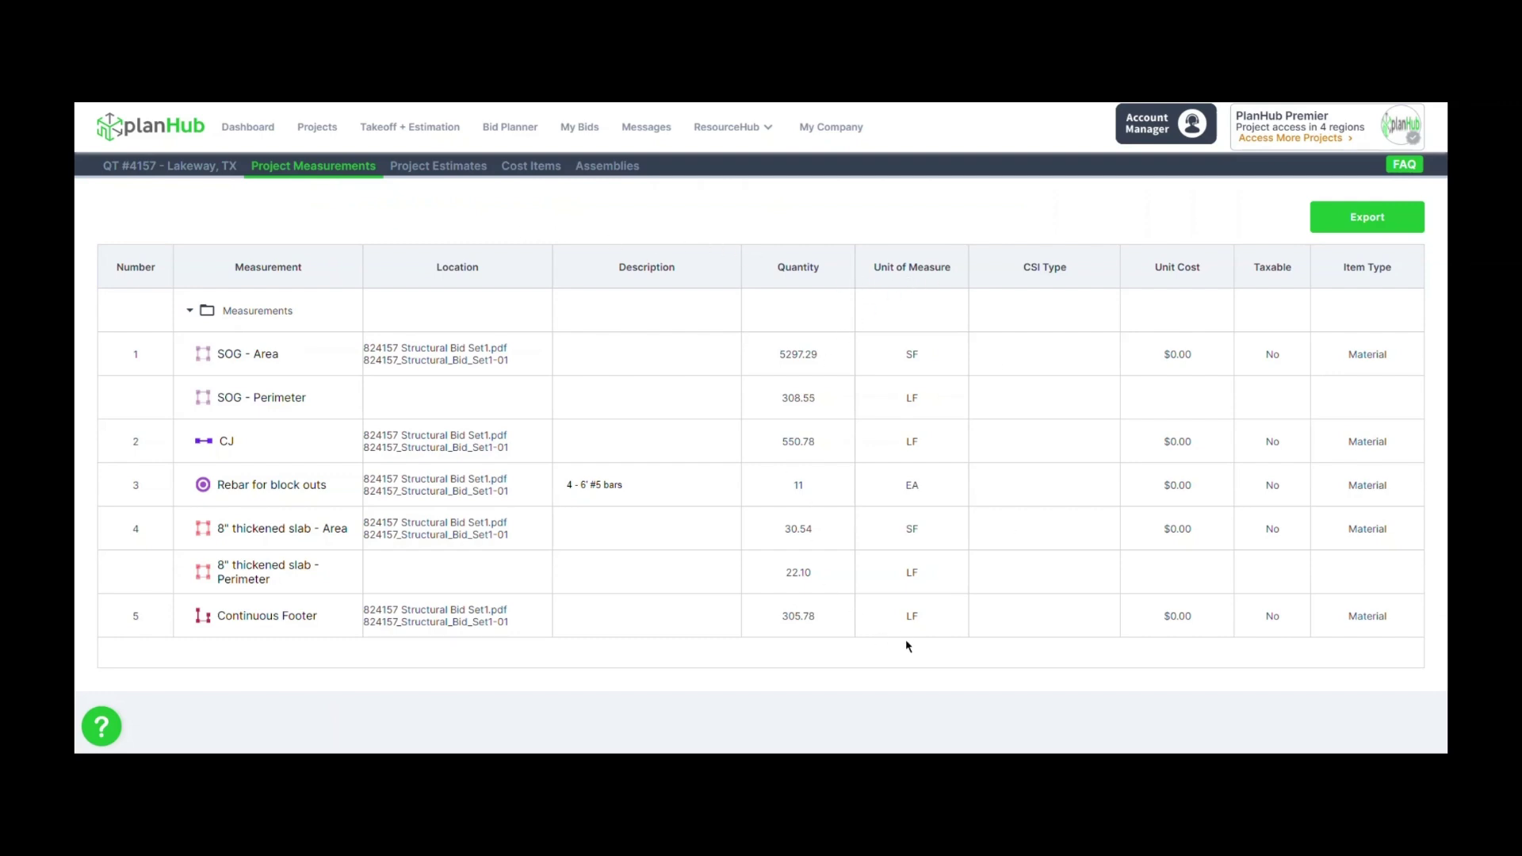
pyautogui.click(1377, 226)
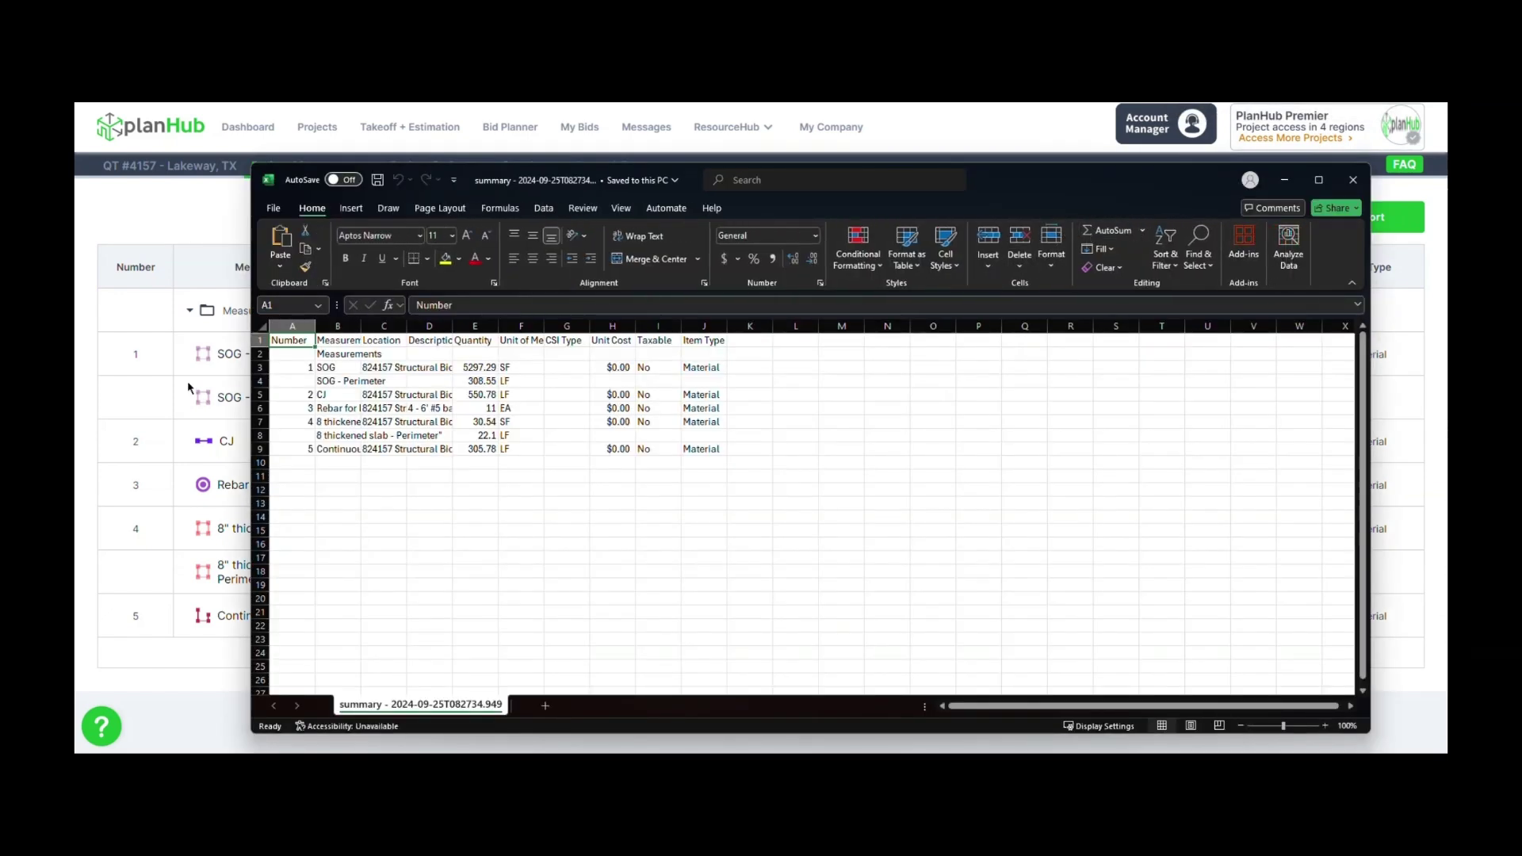
pyautogui.click(263, 326)
pyautogui.doubleClick(315, 325)
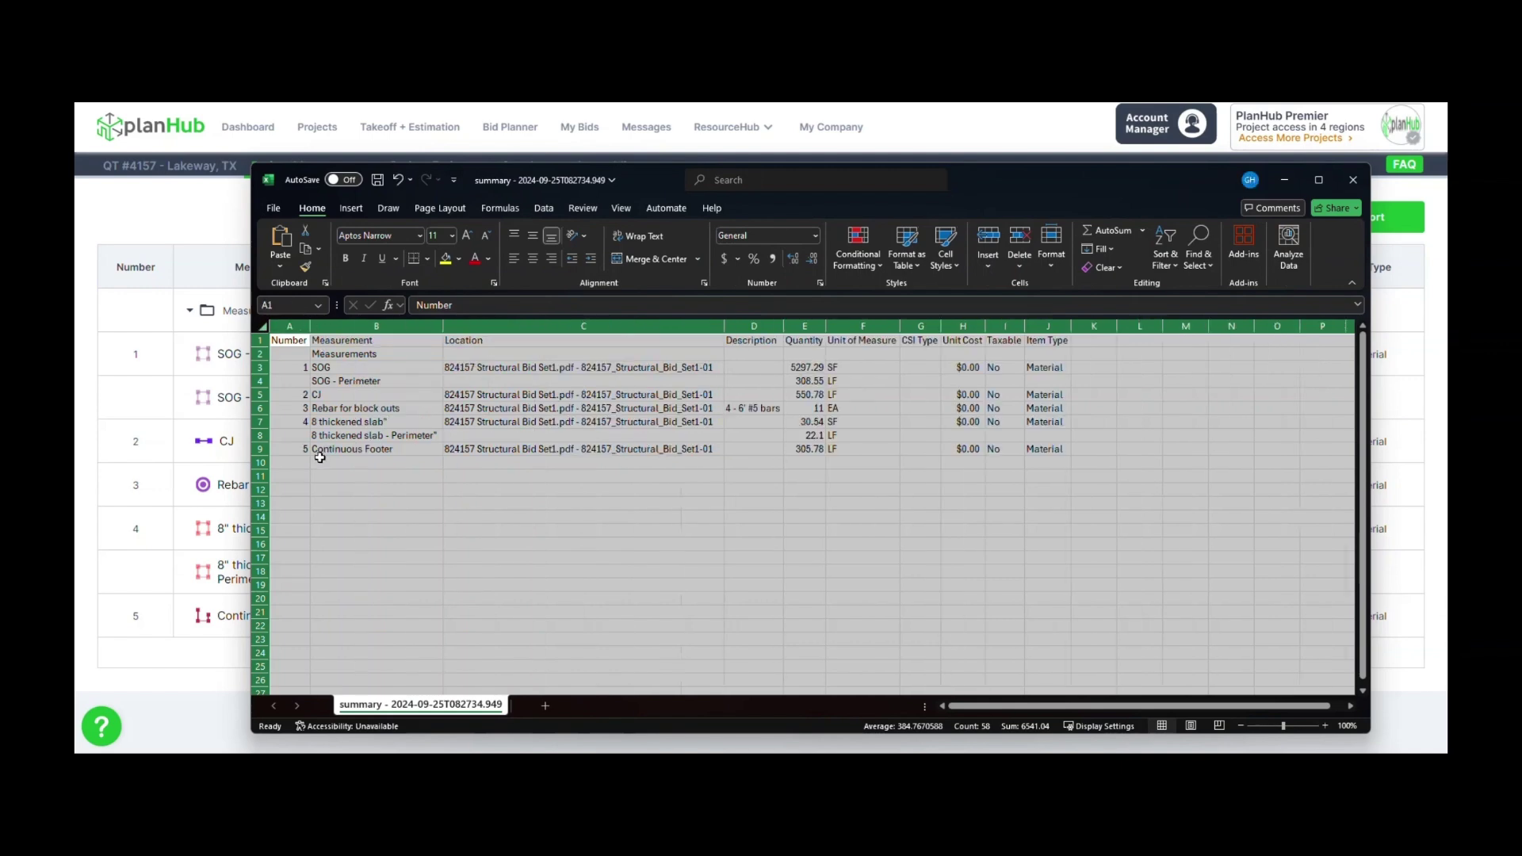
pyautogui.click(307, 463)
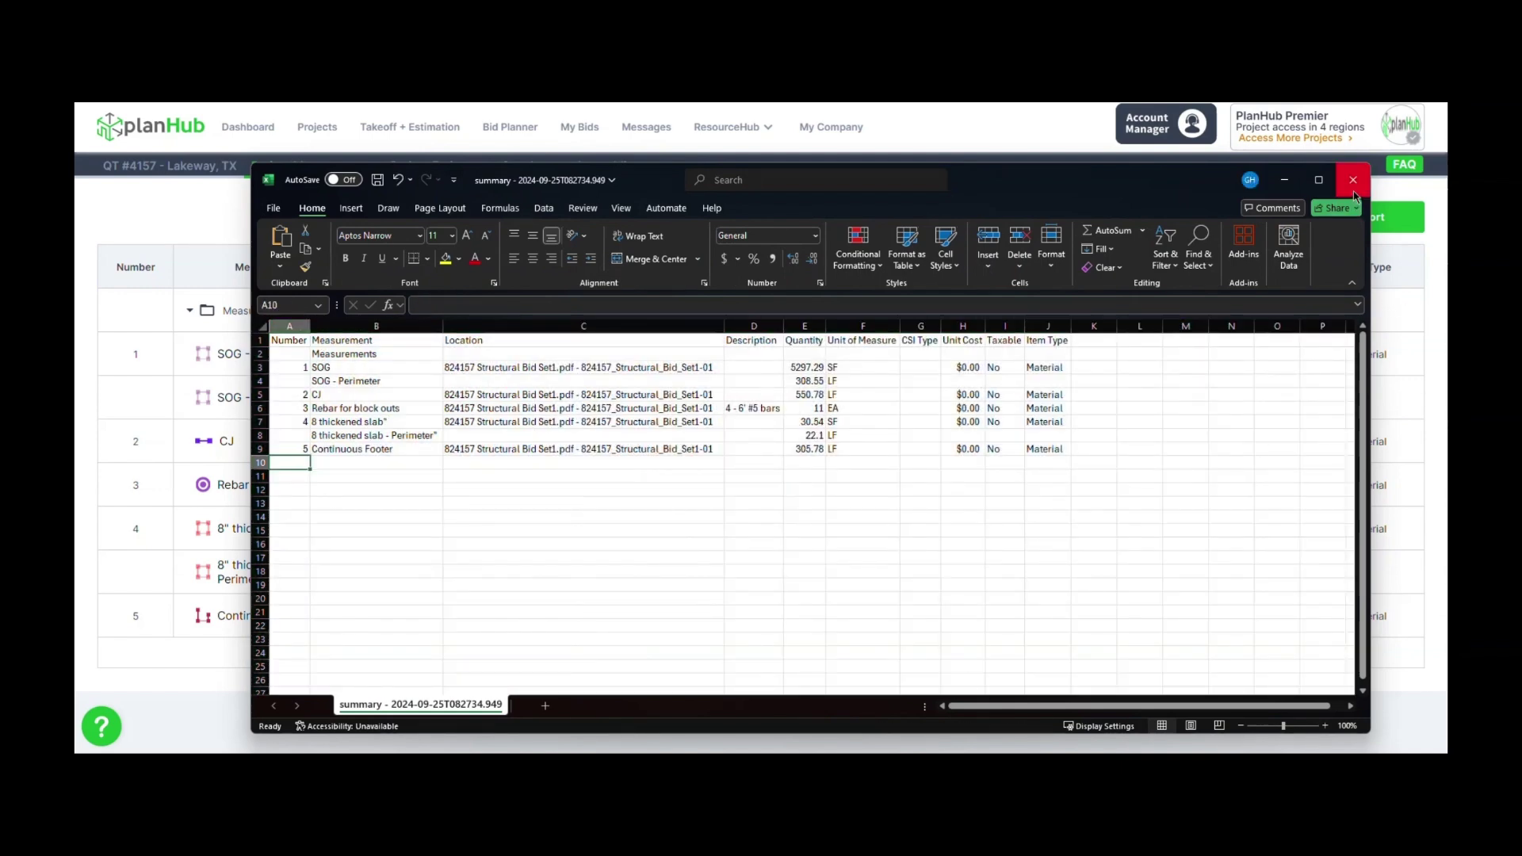
pyautogui.click(1353, 193)
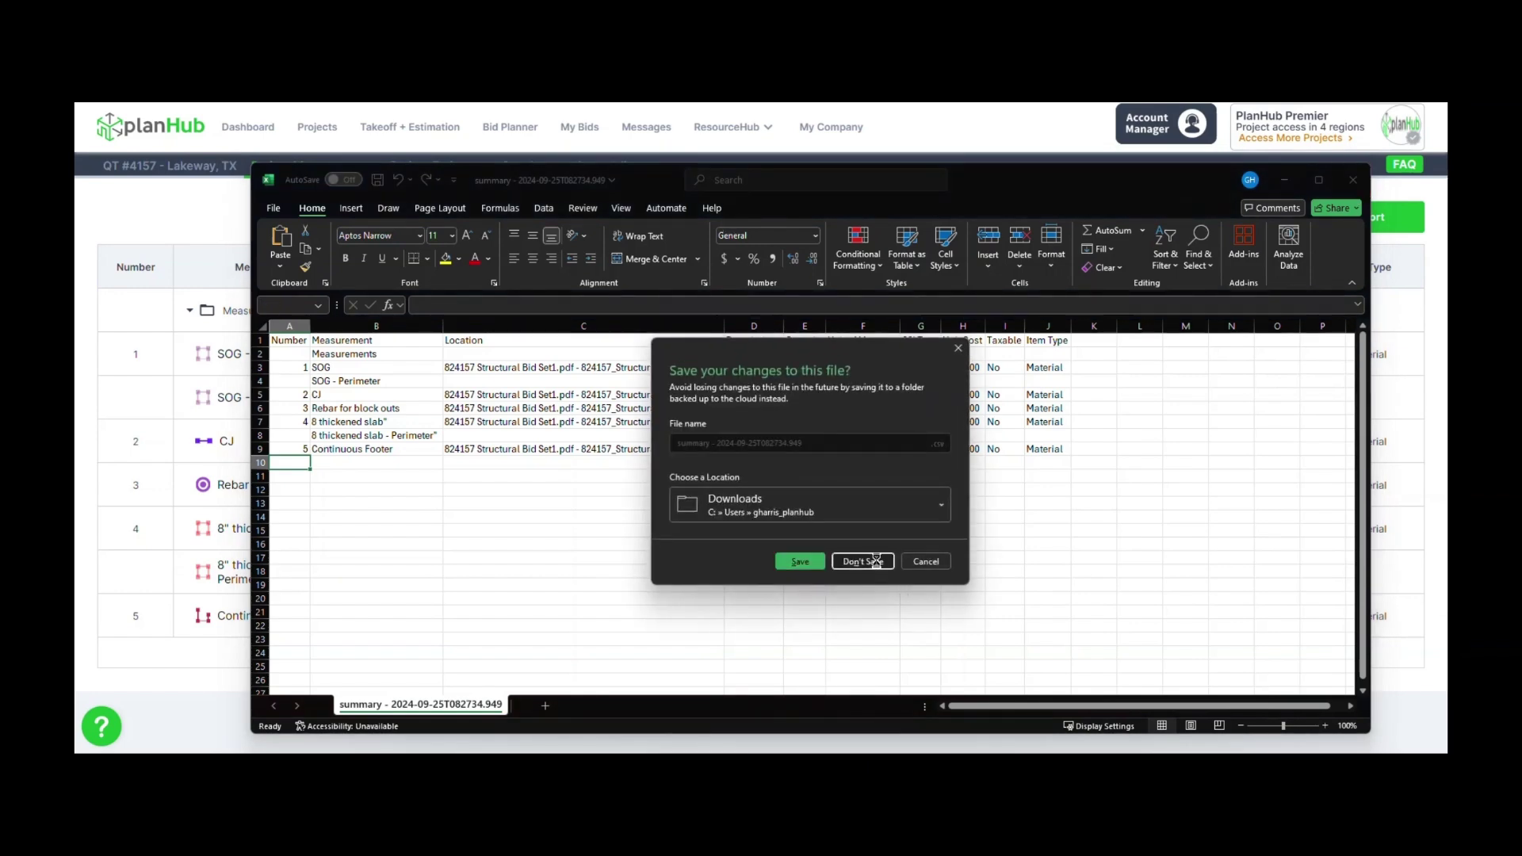
pyautogui.click(876, 562)
# Export Project Estimate 1 without hidden columns, download the file, and open the exported workbook
pyautogui.click(463, 171)
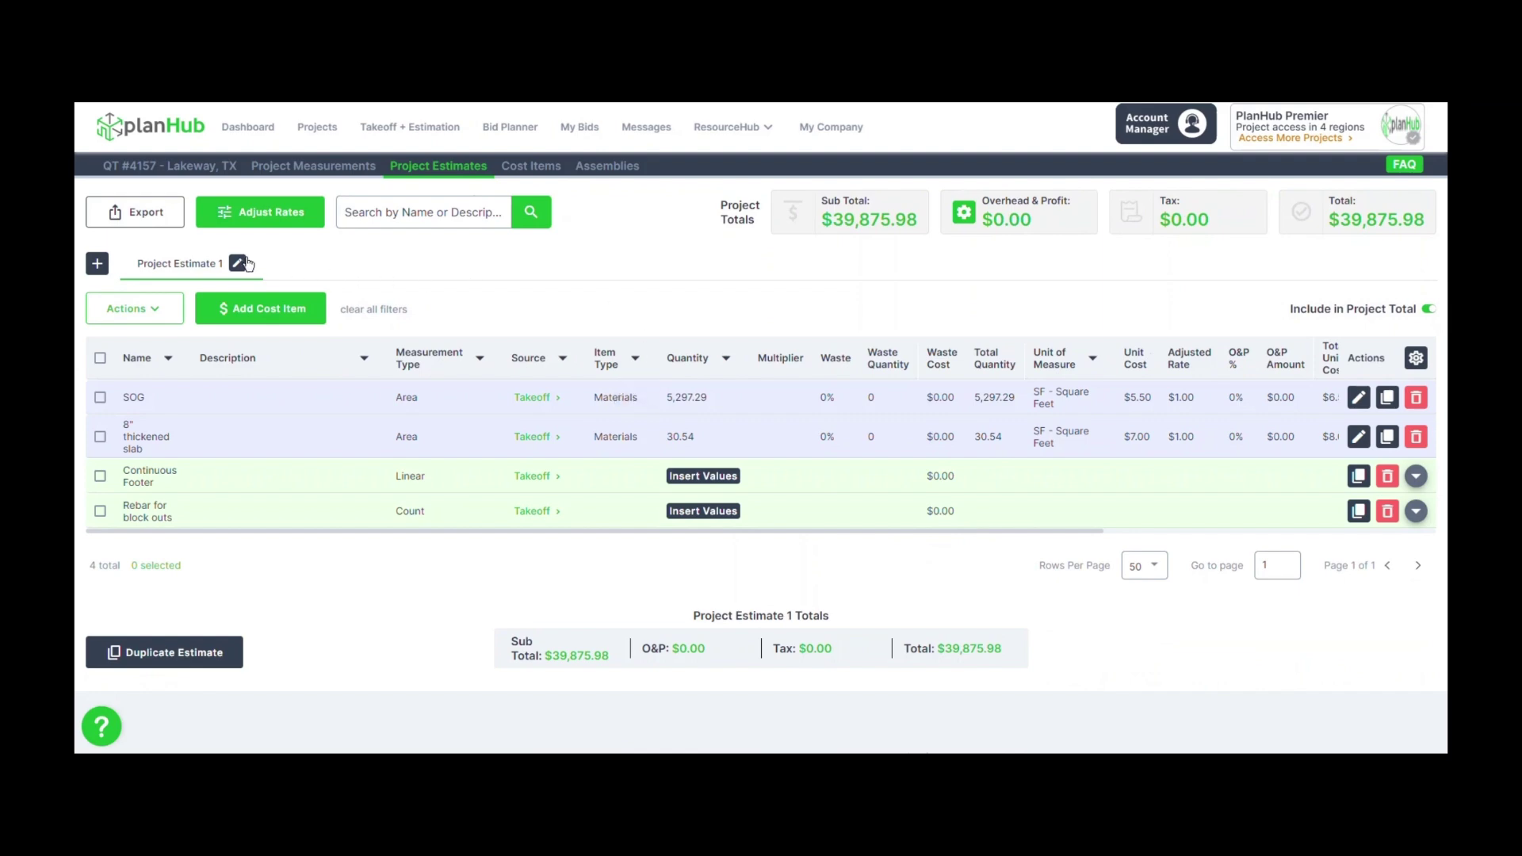
pyautogui.click(128, 213)
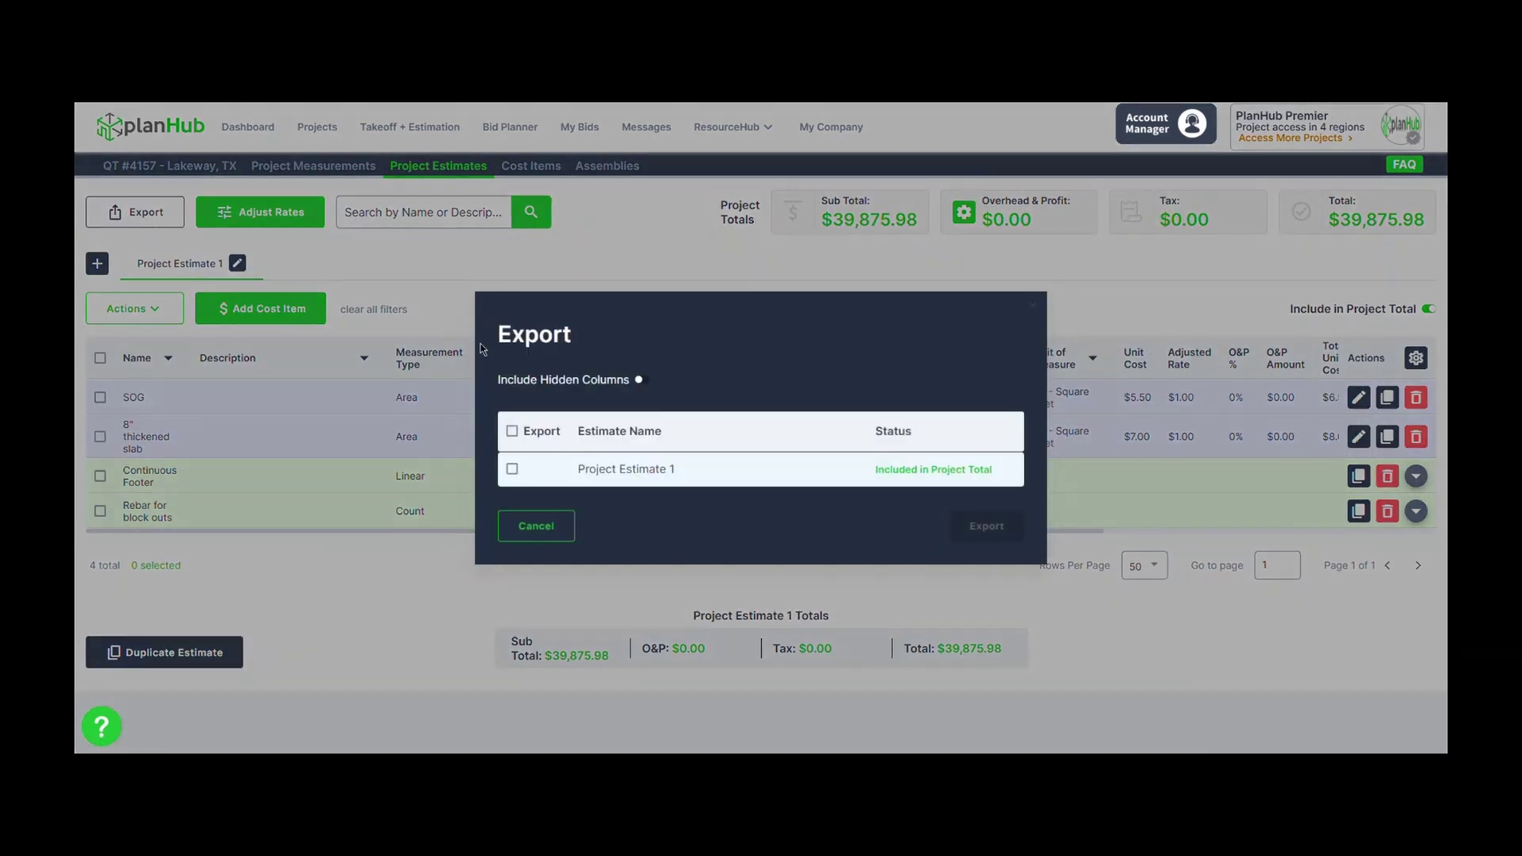
pyautogui.click(512, 431)
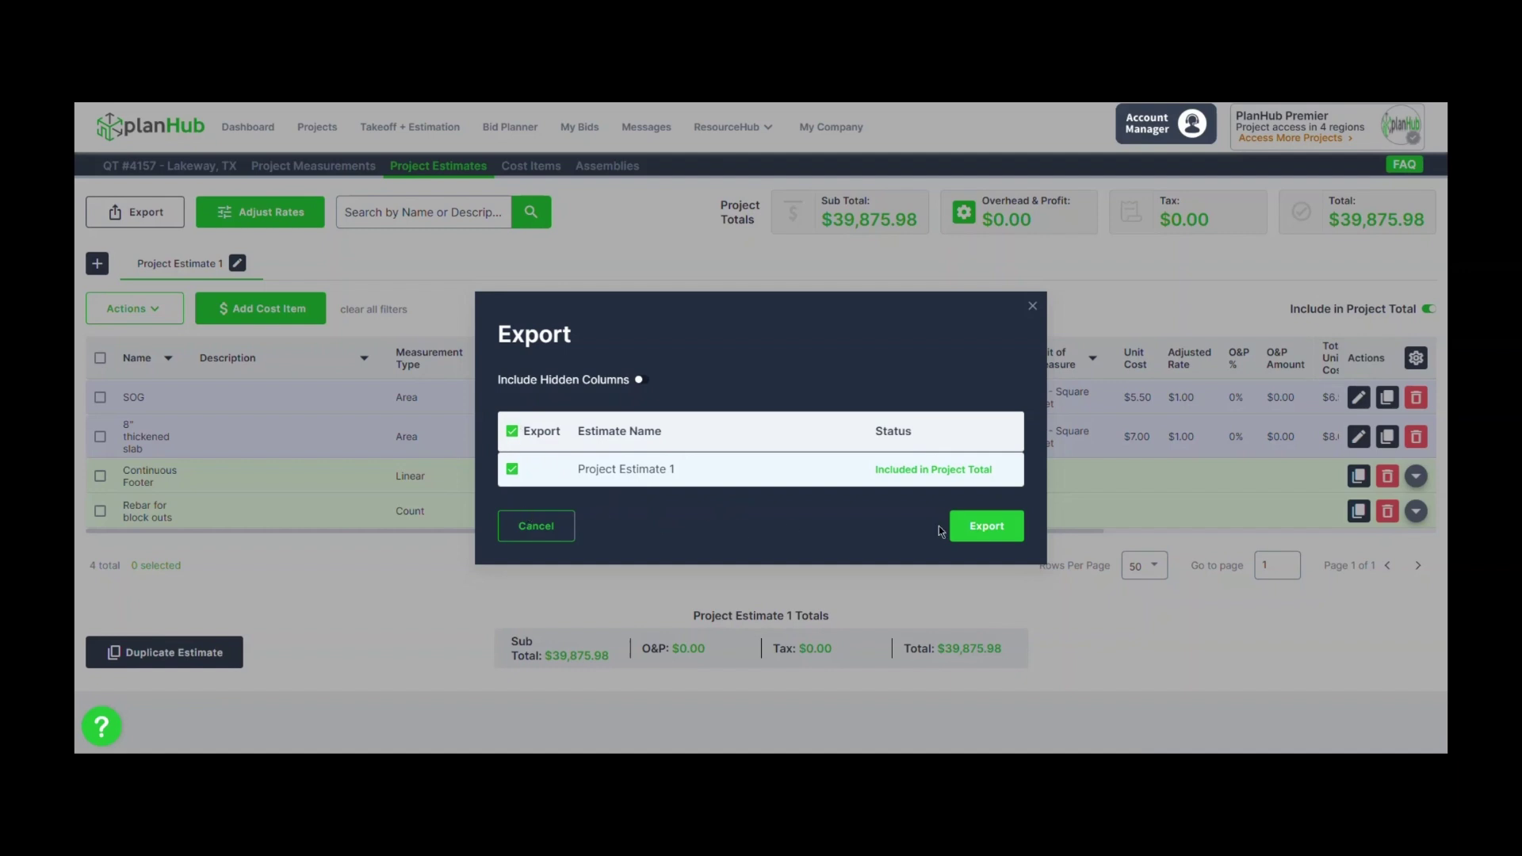
pyautogui.click(972, 529)
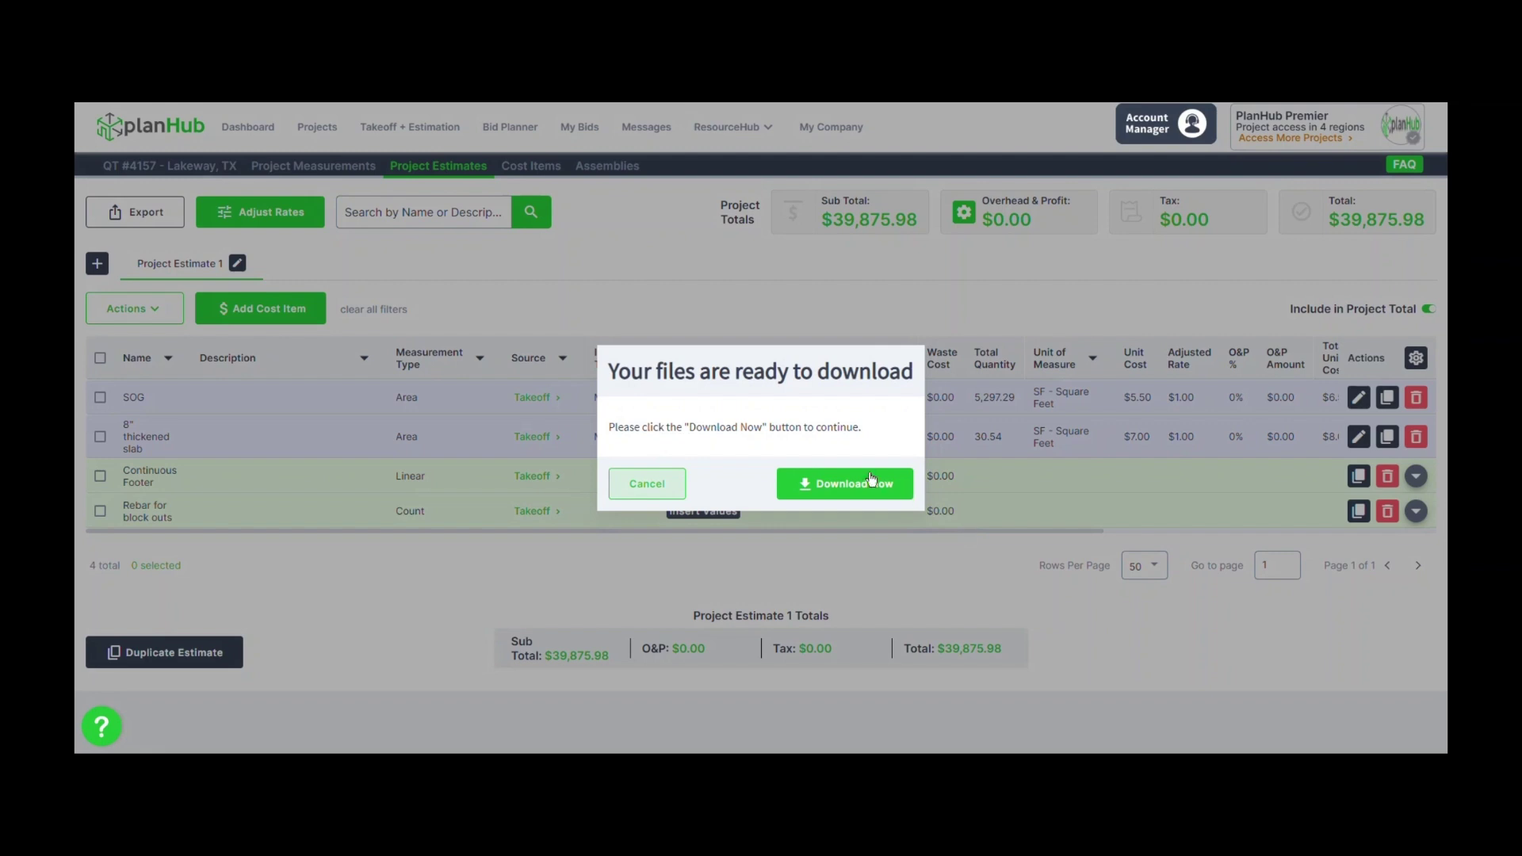
pyautogui.click(871, 481)
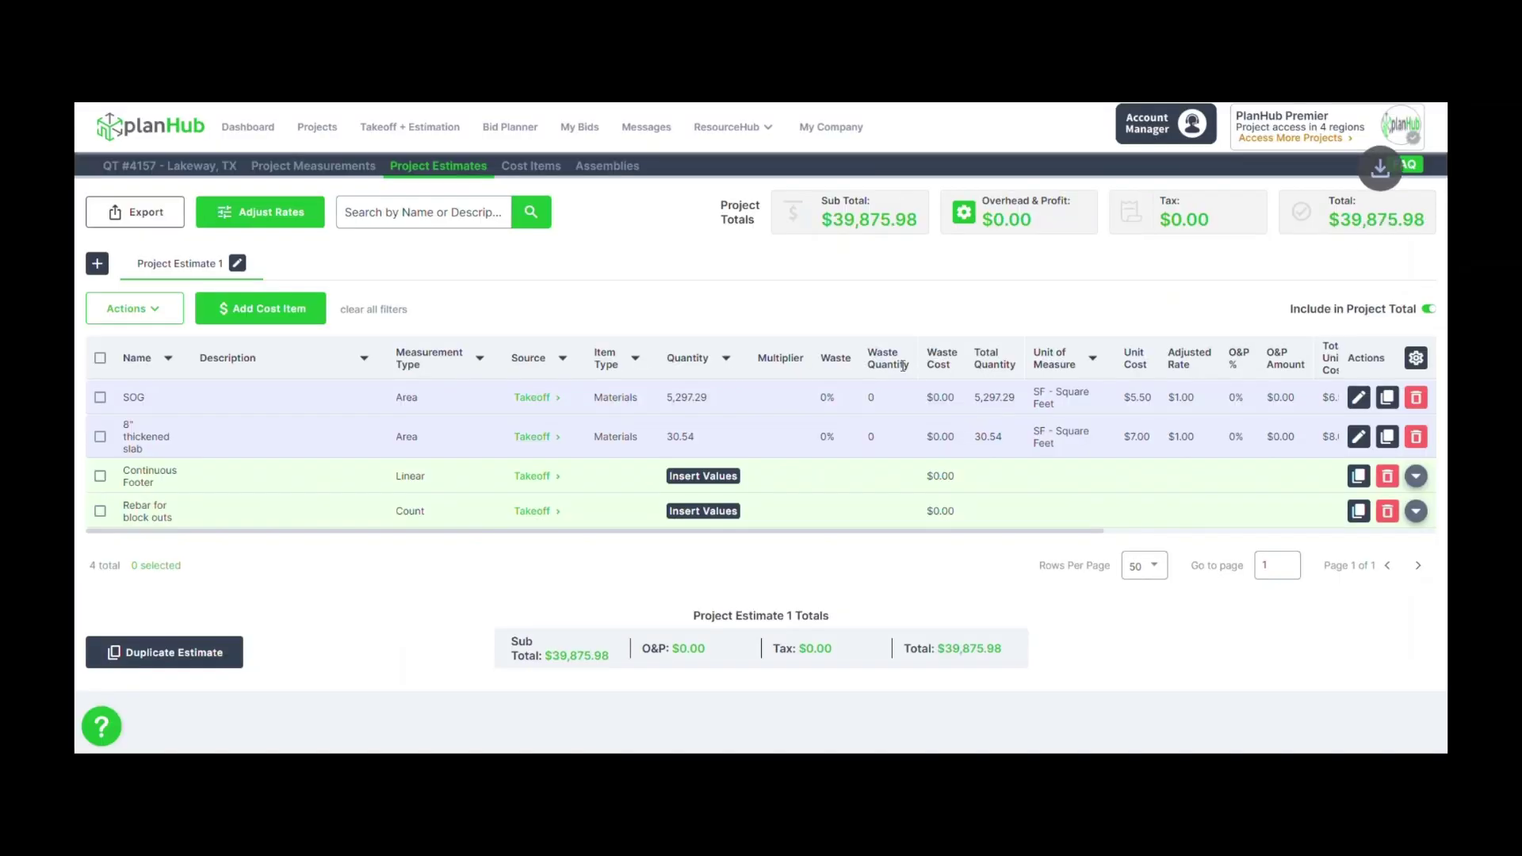
pyautogui.click(1285, 109)
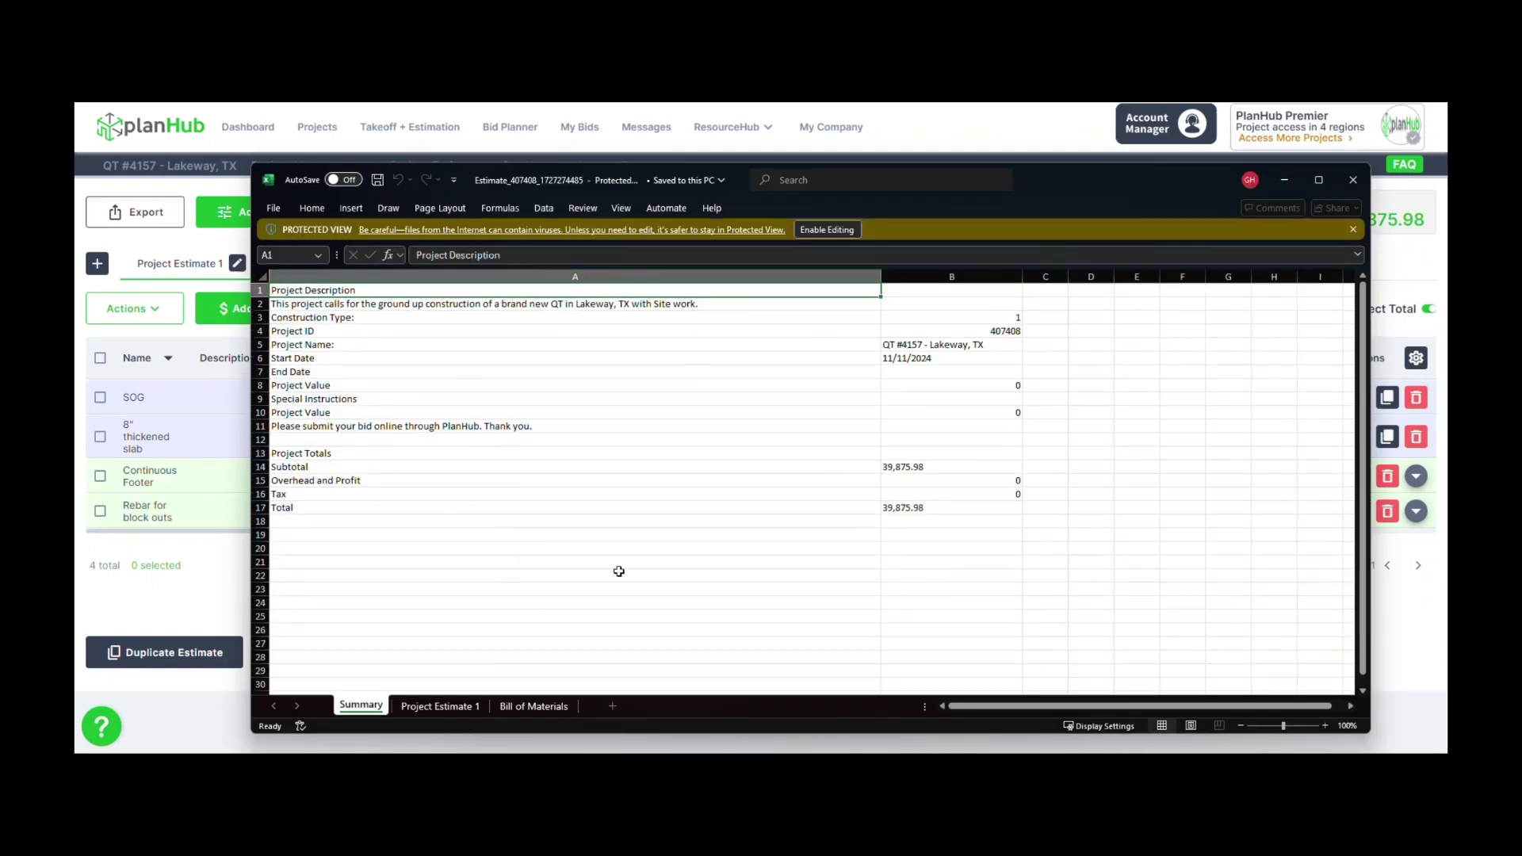
# Review the Project Estimate 1 and Bill of Materials sheets, including the total and the Amount of Concrete row, and close the workbook
pyautogui.click(457, 709)
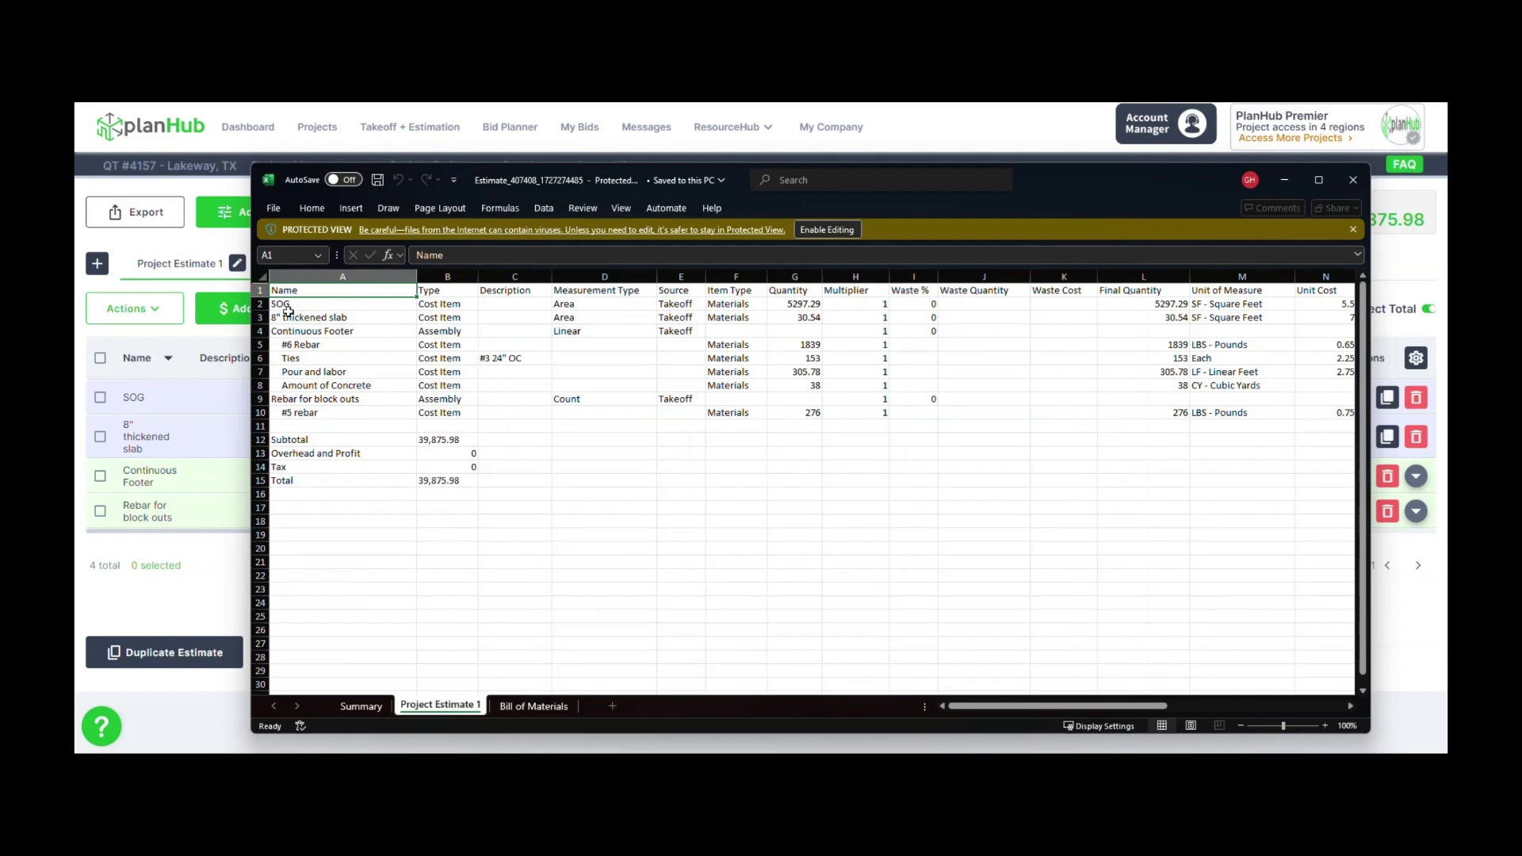
pyautogui.moveTo(269, 303); pyautogui.dragTo(273, 480)
pyautogui.click(274, 494)
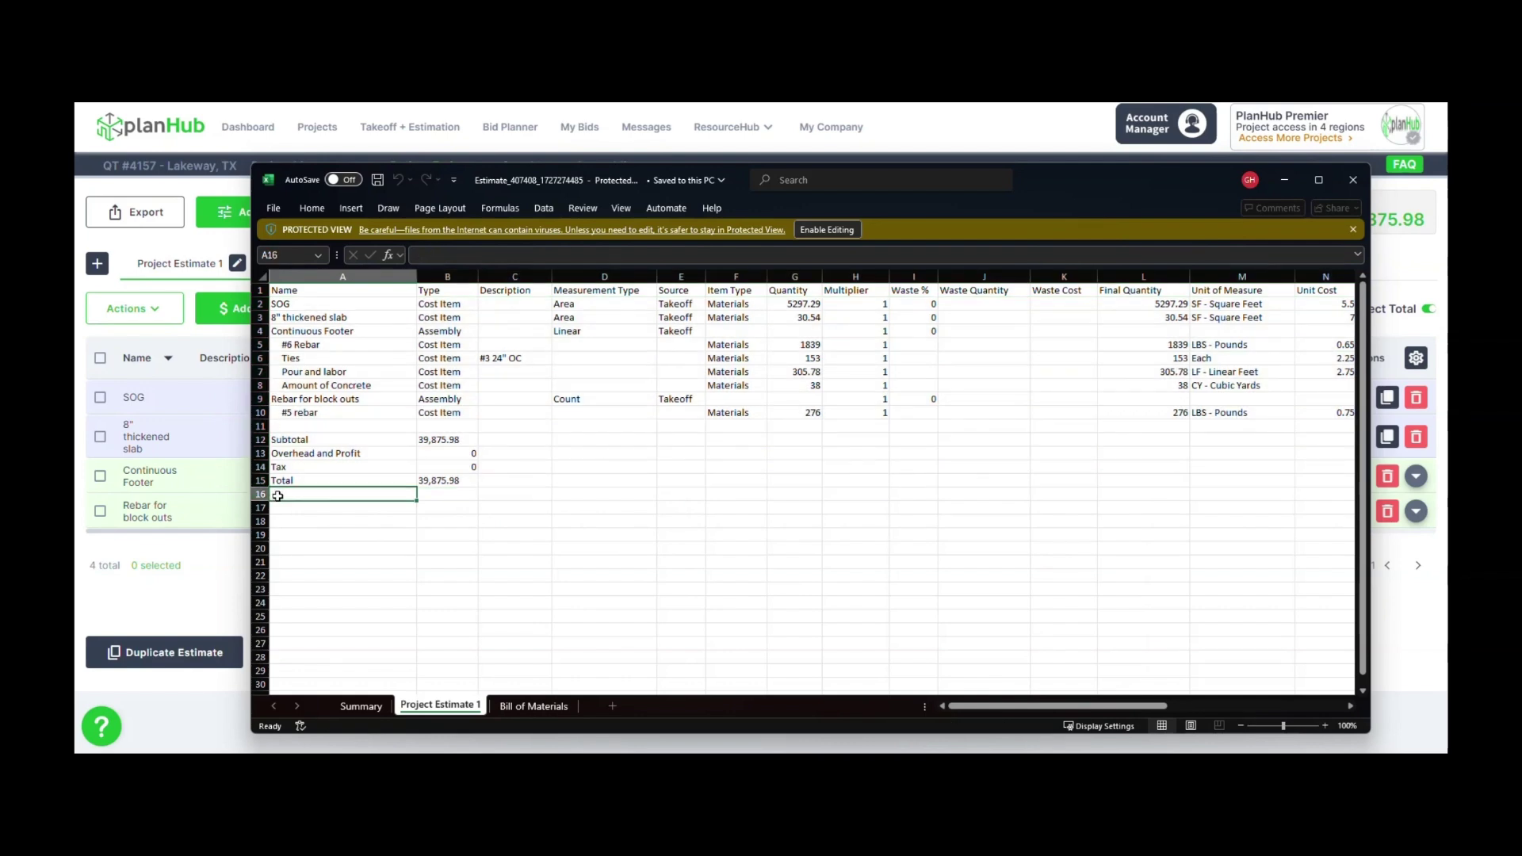
pyautogui.moveTo(1033, 706)
pyautogui.mouseDown()
pyautogui.moveTo(1189, 710)
pyautogui.moveTo(1051, 723)
pyautogui.mouseUp()
pyautogui.click(442, 480)
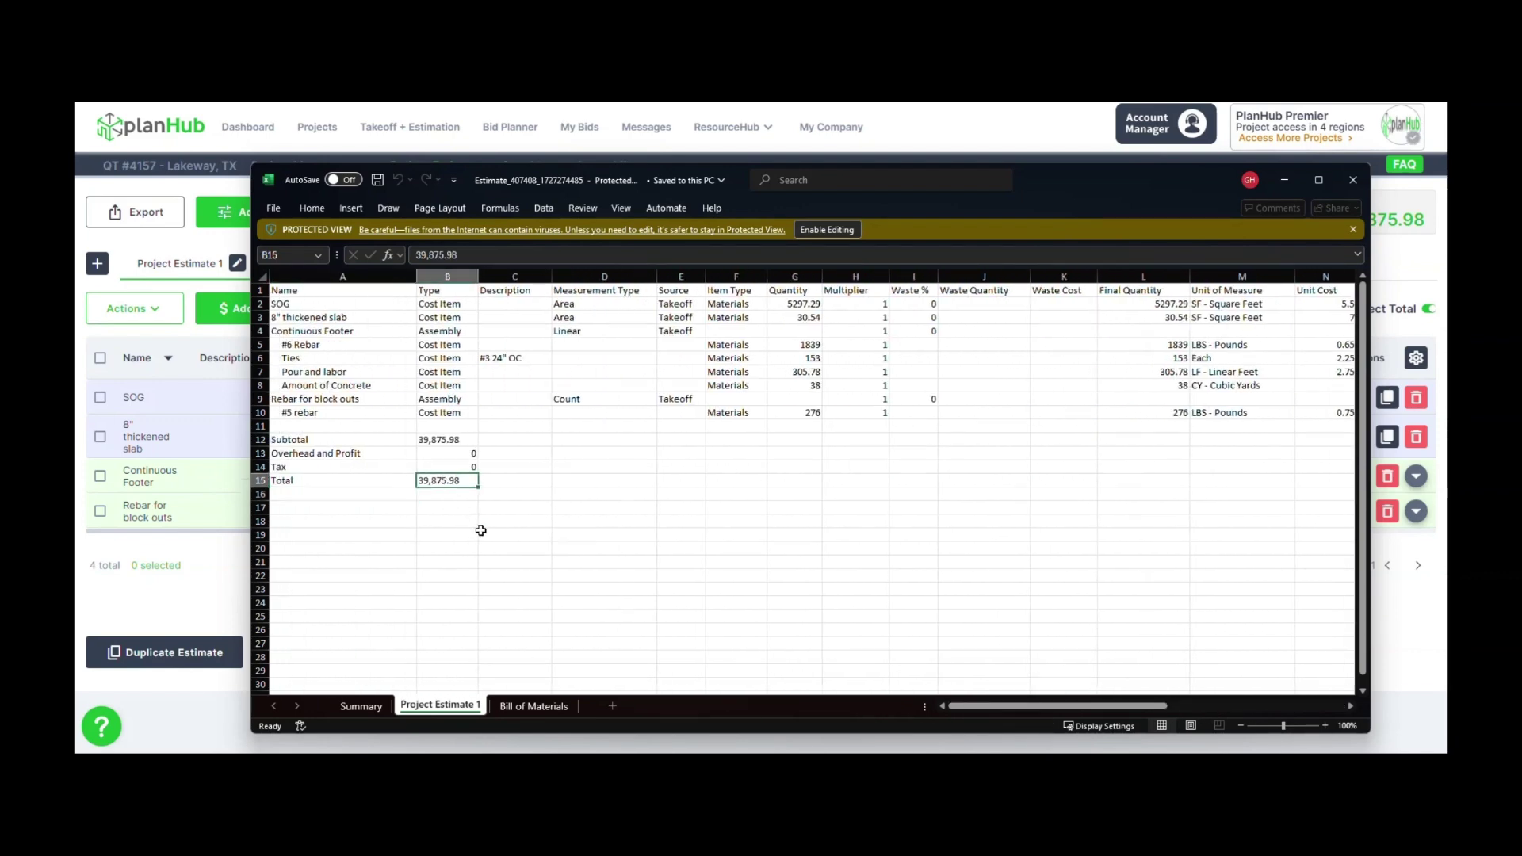
pyautogui.click(548, 708)
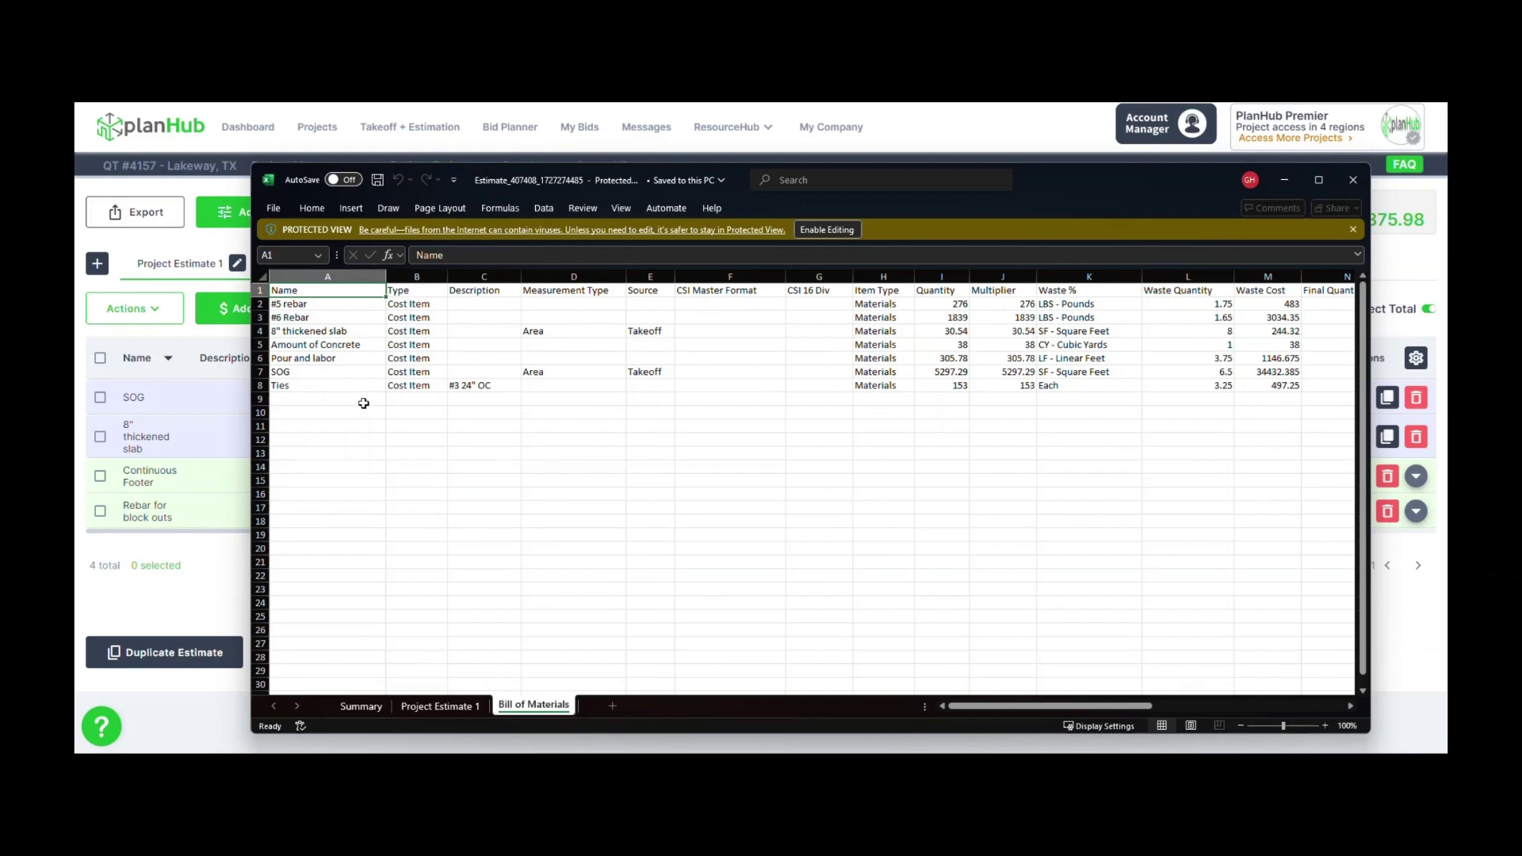
pyautogui.click(262, 345)
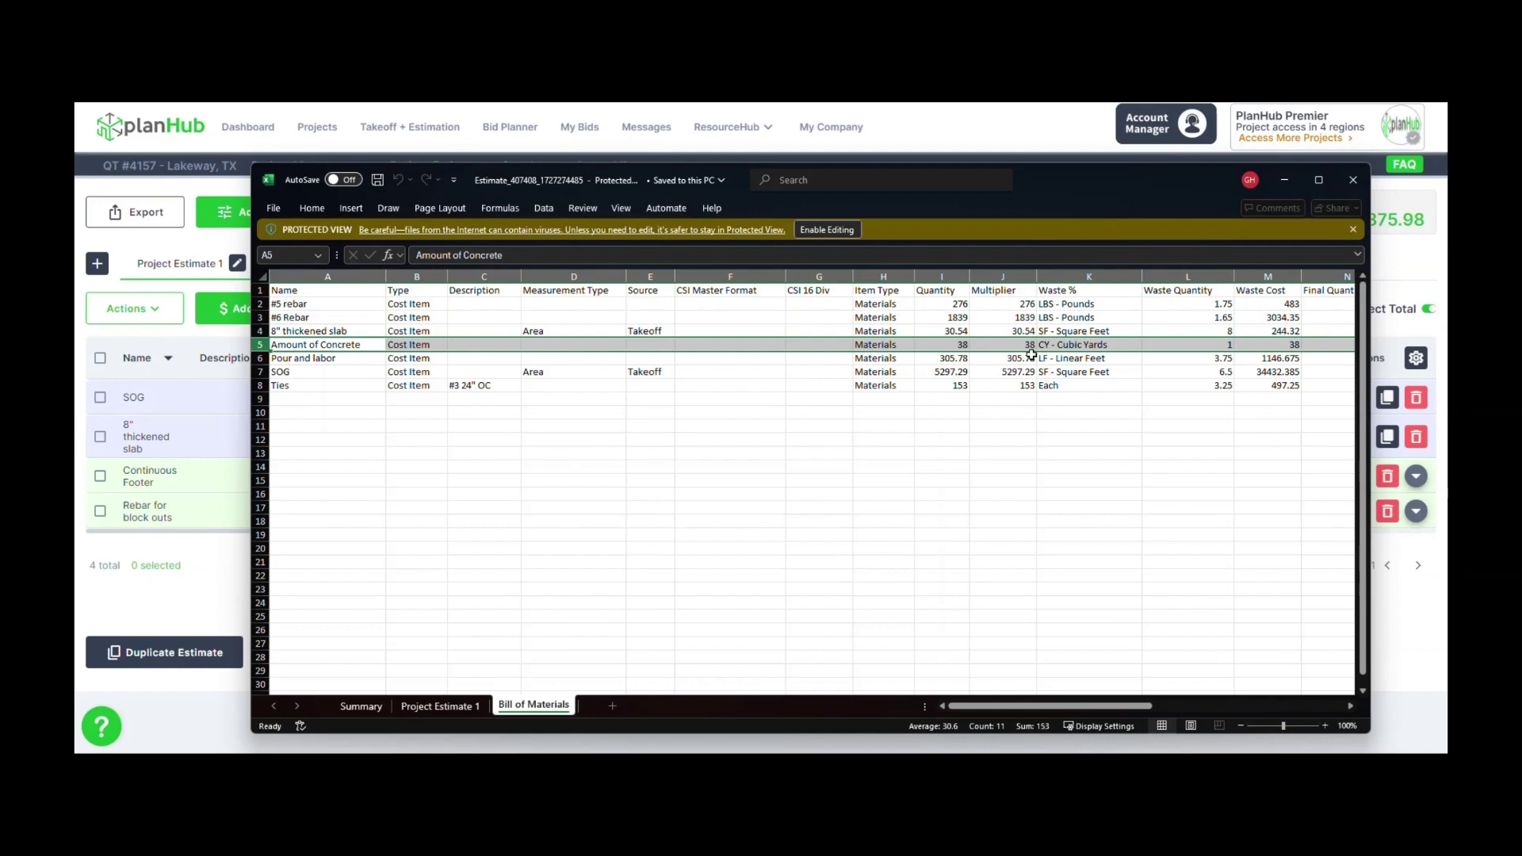
pyautogui.click(363, 398)
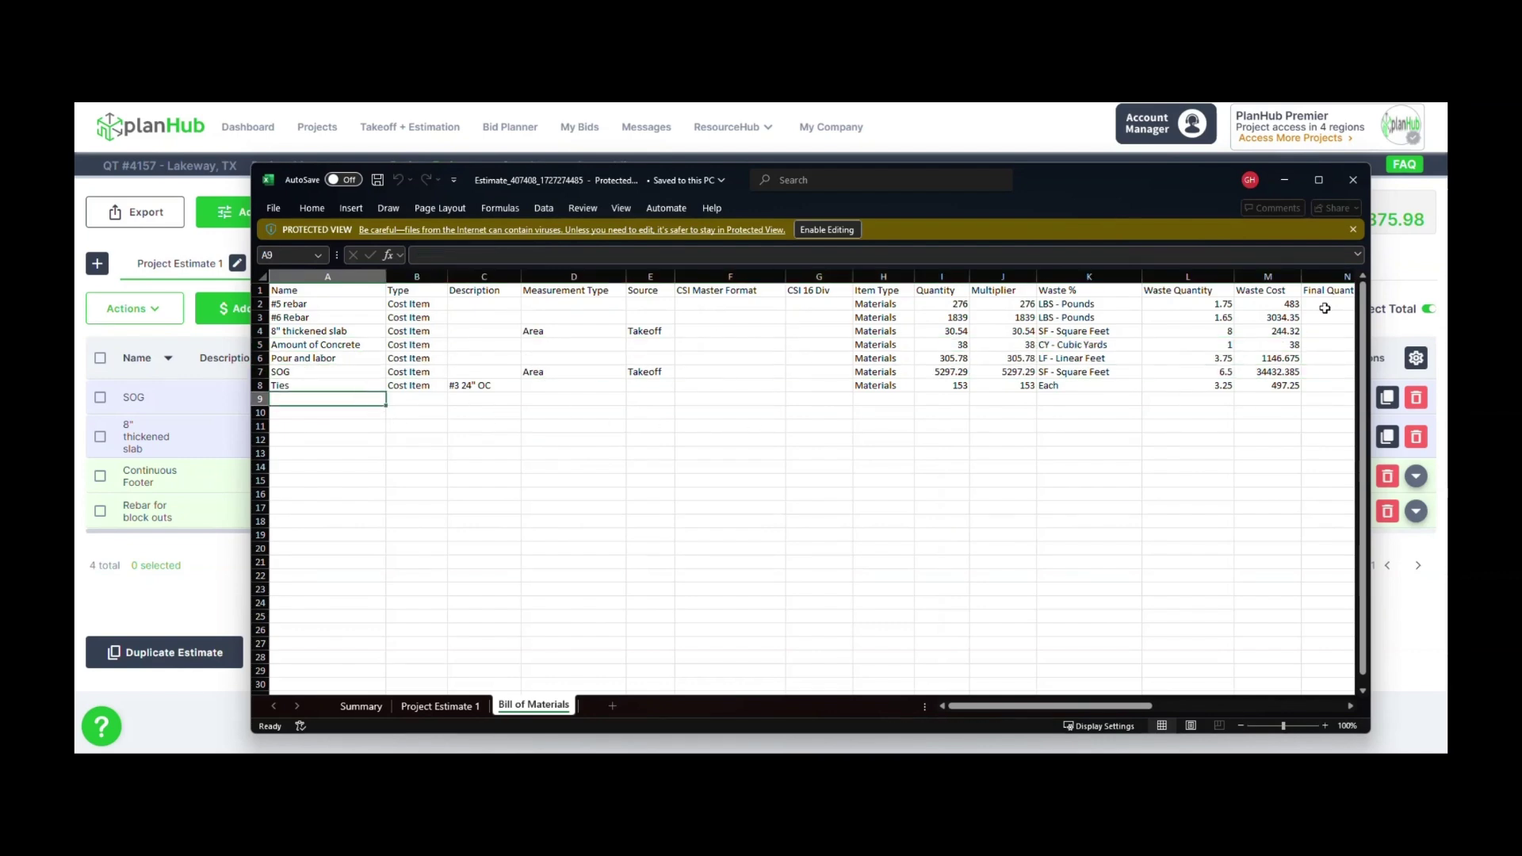
pyautogui.click(1354, 180)
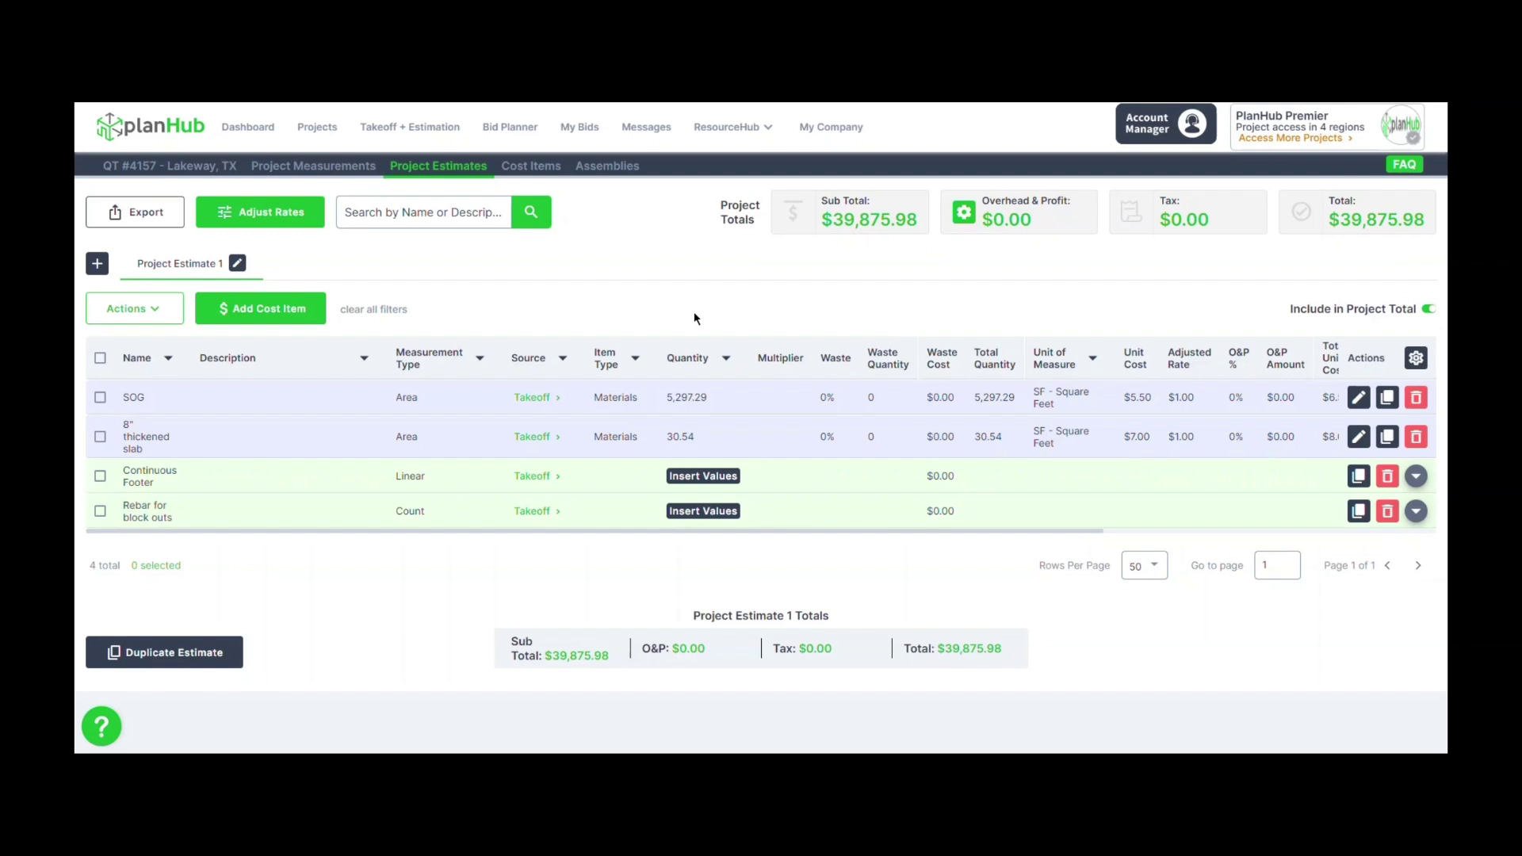
# Show the account manager's contact details
pyautogui.click(1165, 141)
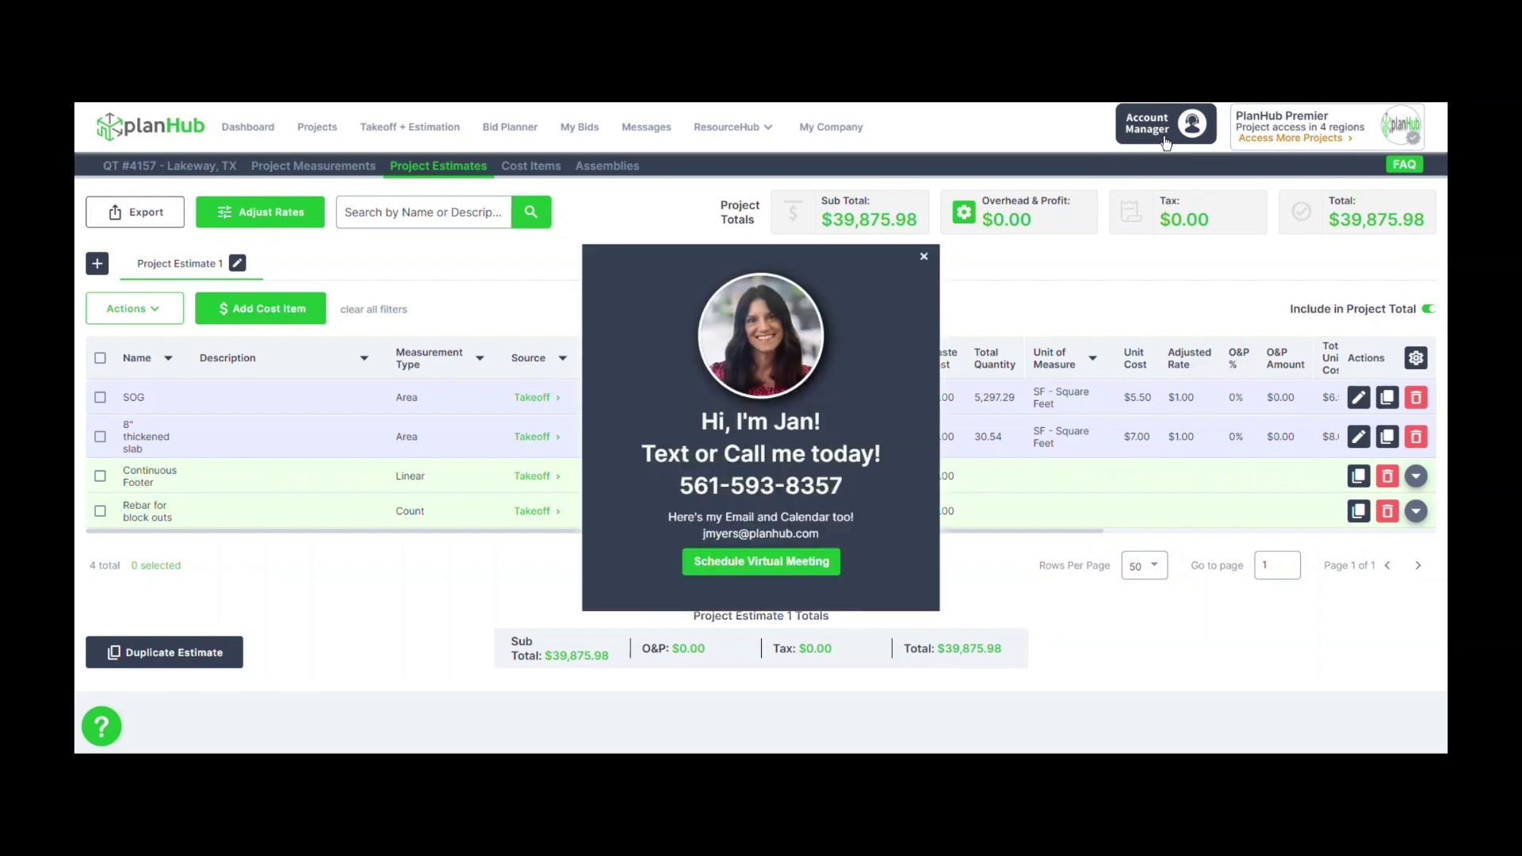